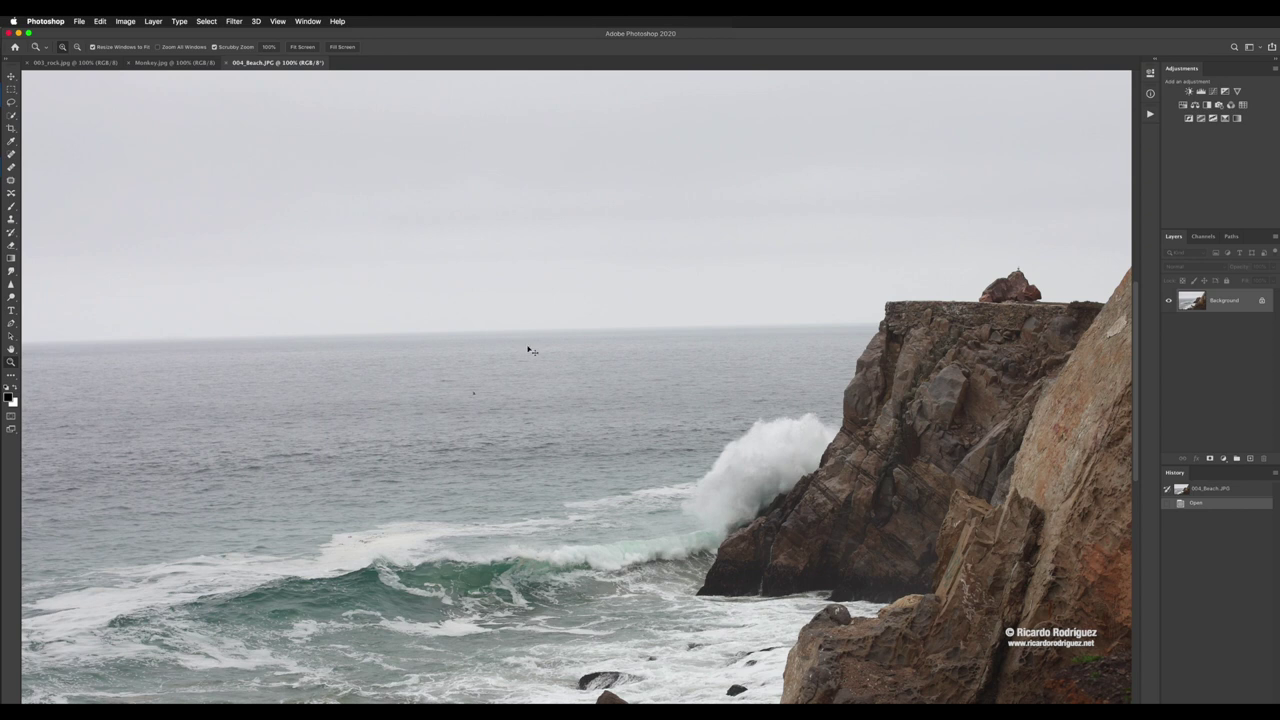
Step: Zoom the beach photo out to 50%, then switch to the 003_rock.jpg document
key(super+minus)
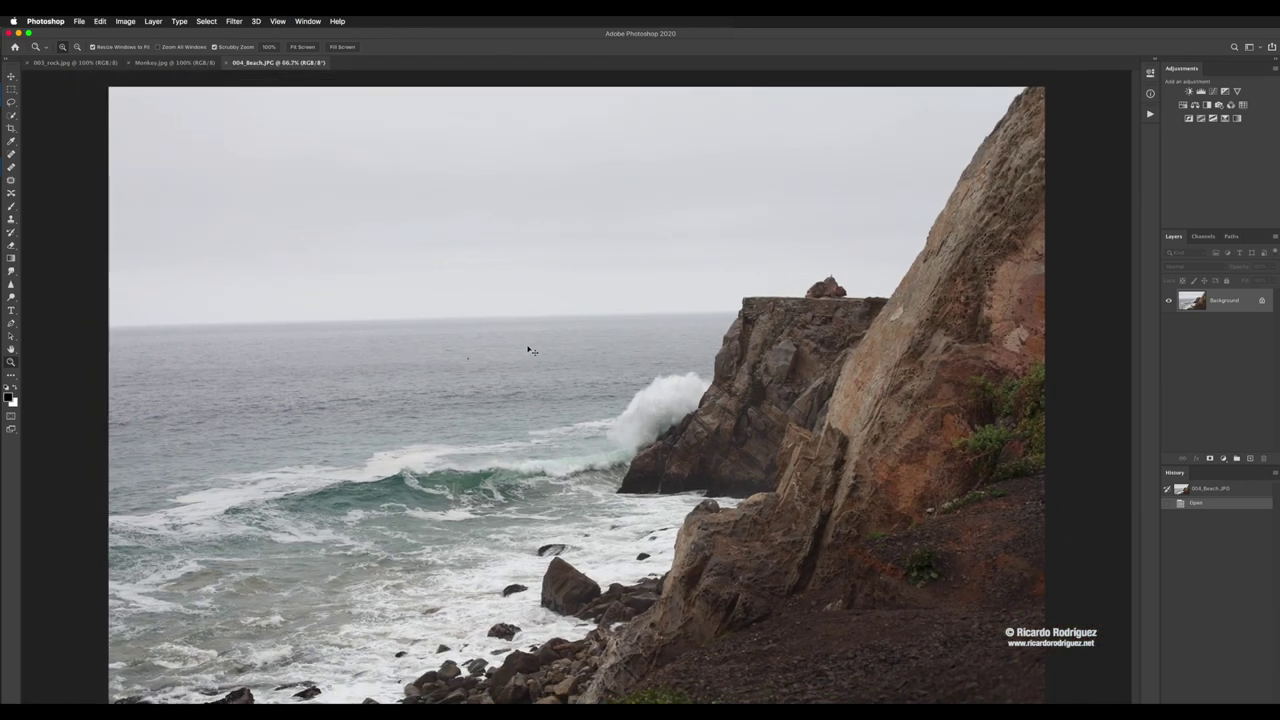
key(super+minus)
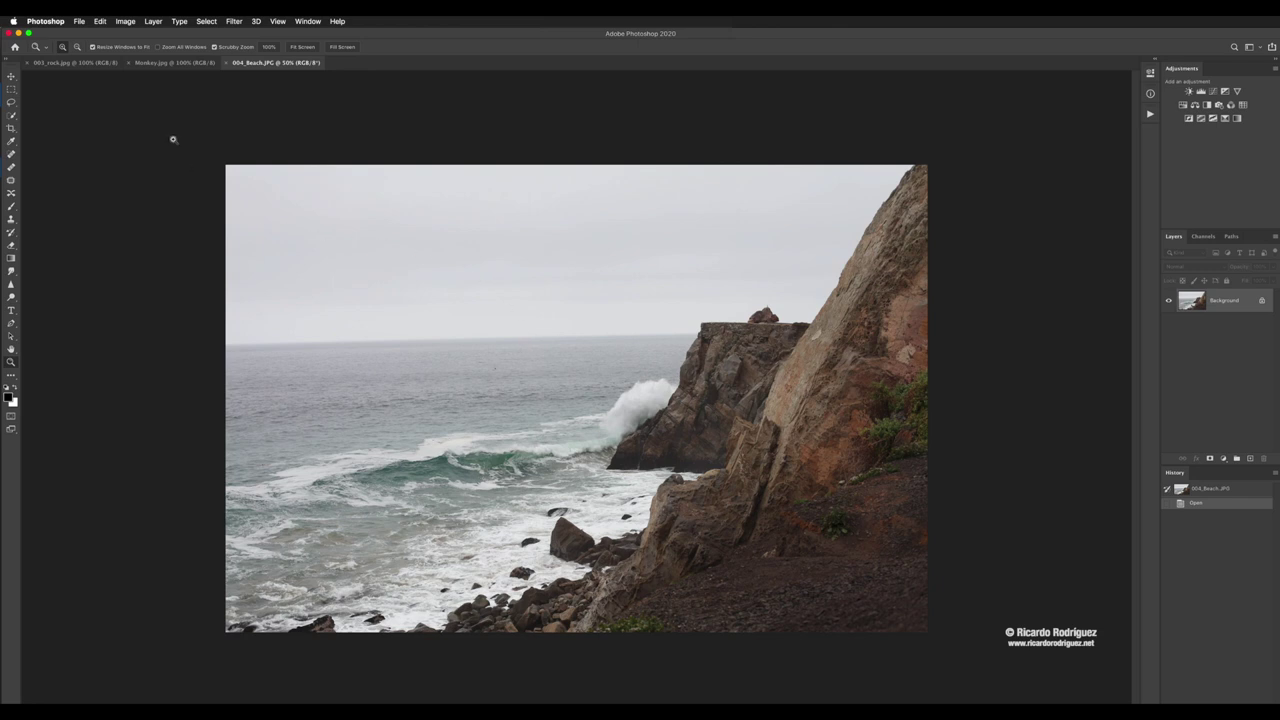
click(62, 62)
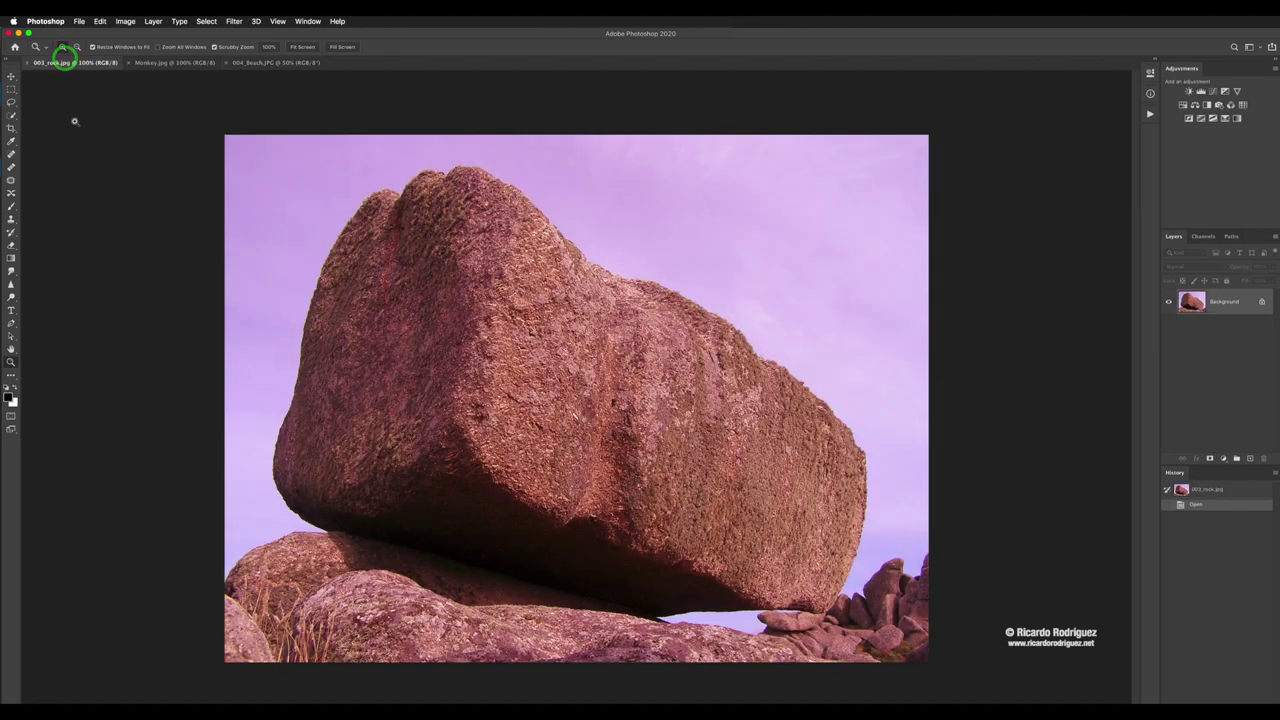
click(163, 62)
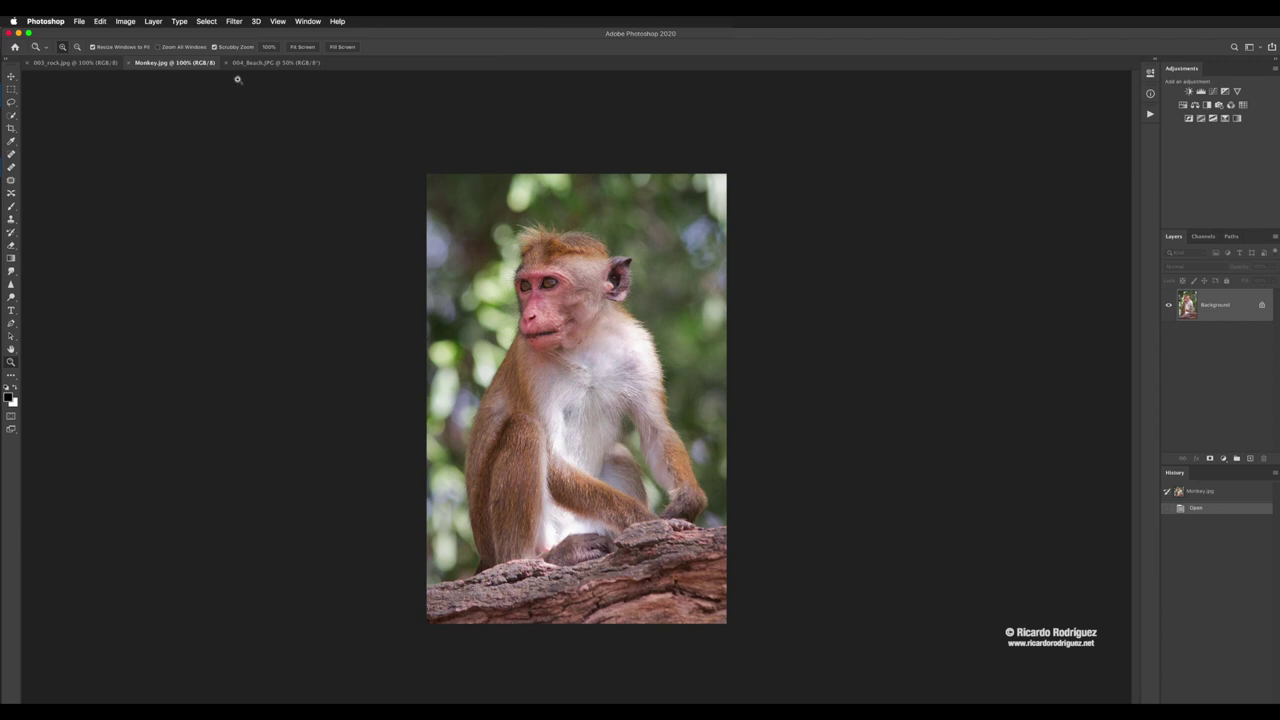
click(84, 63)
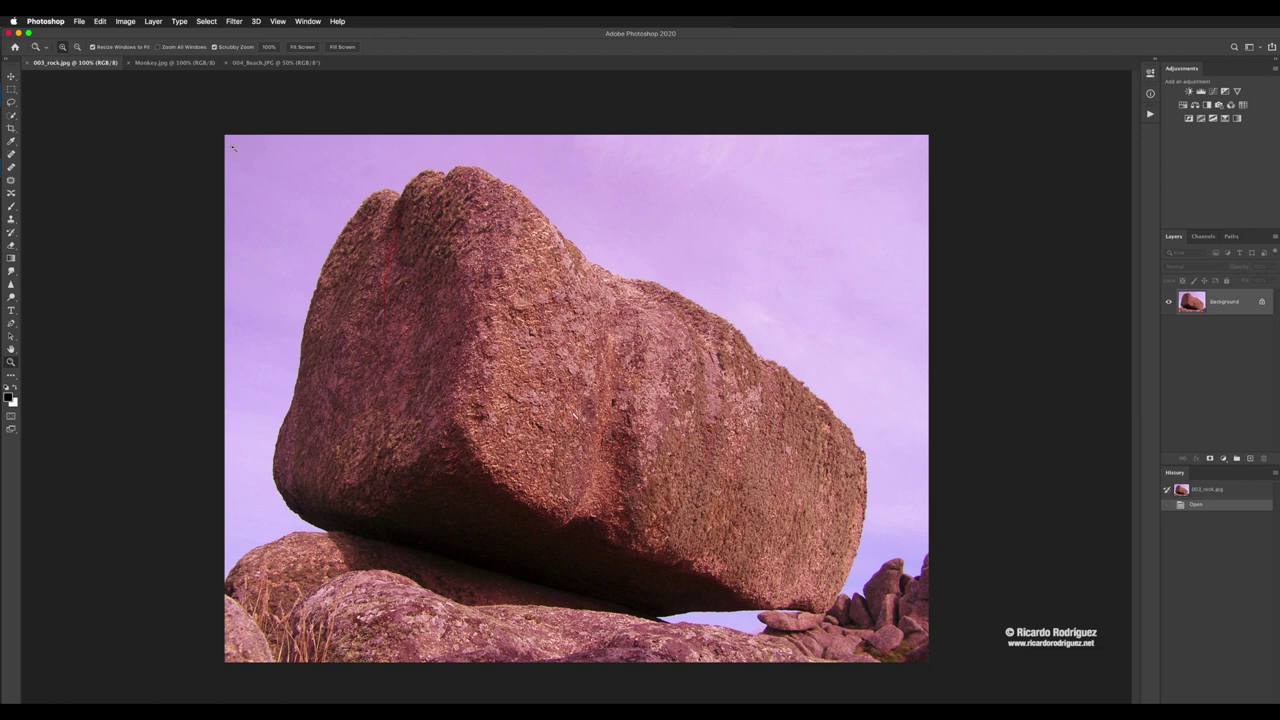
click(256, 63)
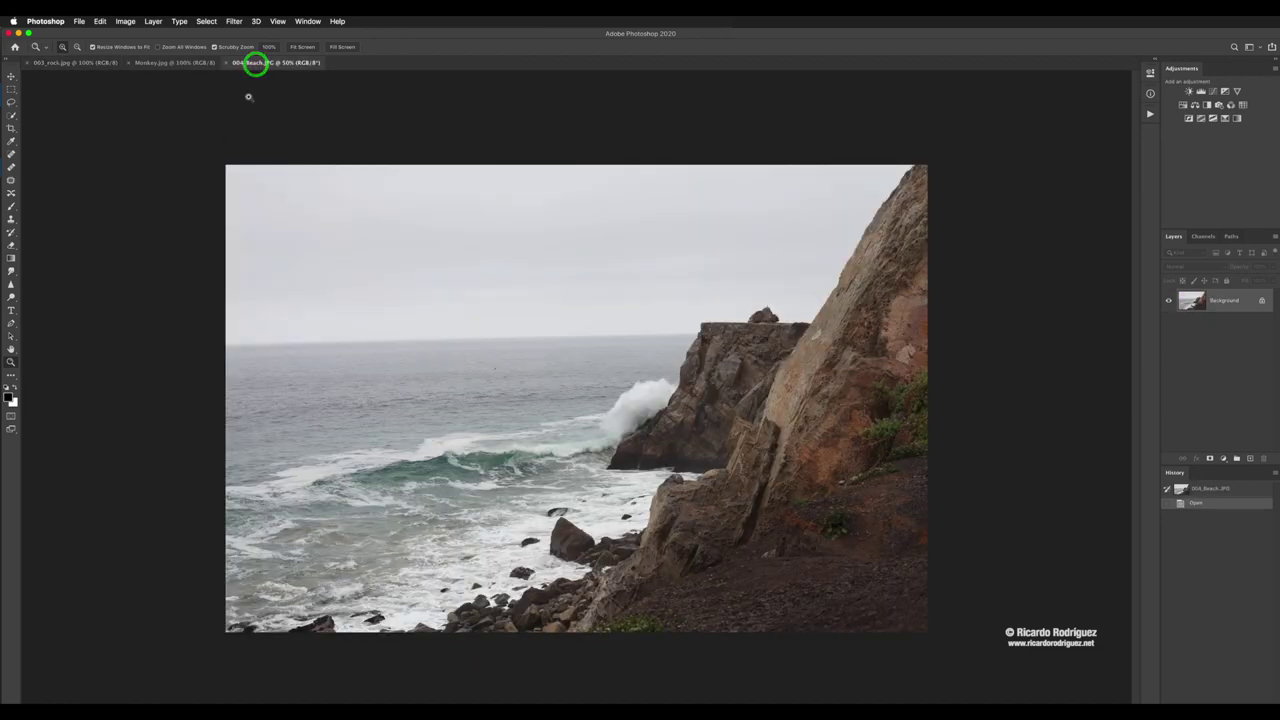
click(86, 63)
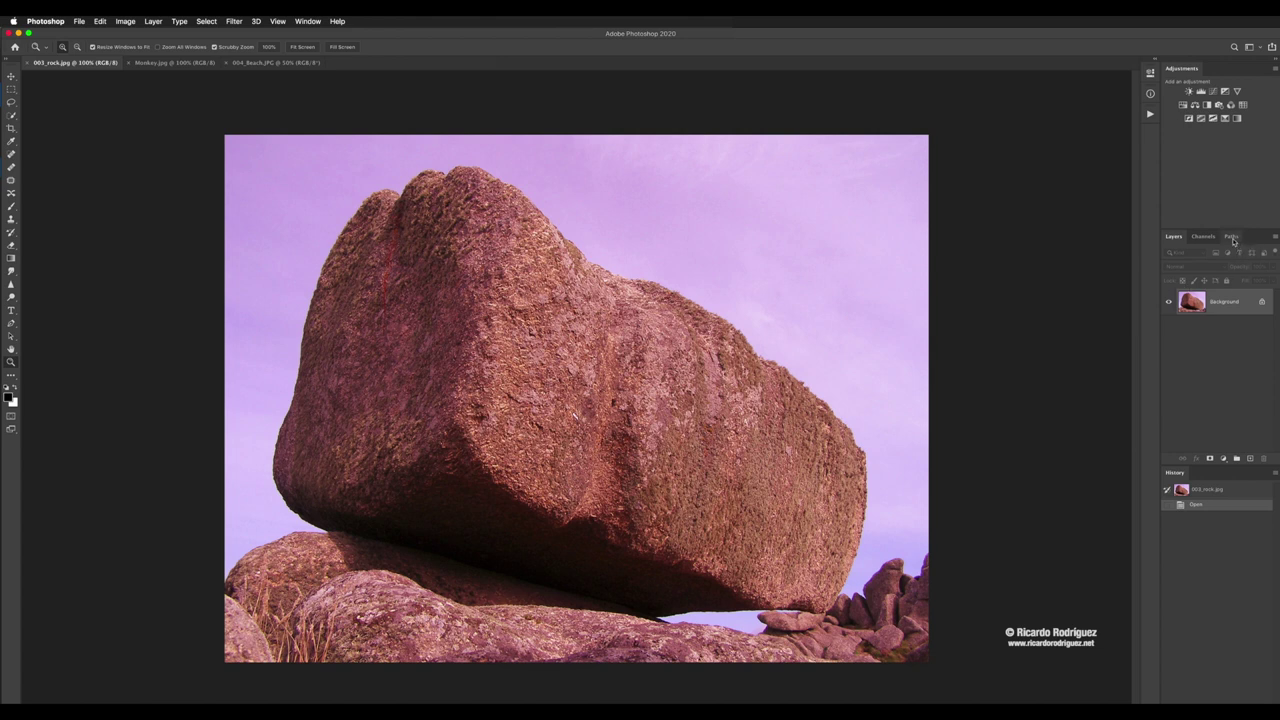
Step: Copy the Background layer onto a new Layer 1 and start renaming it
click(1229, 305)
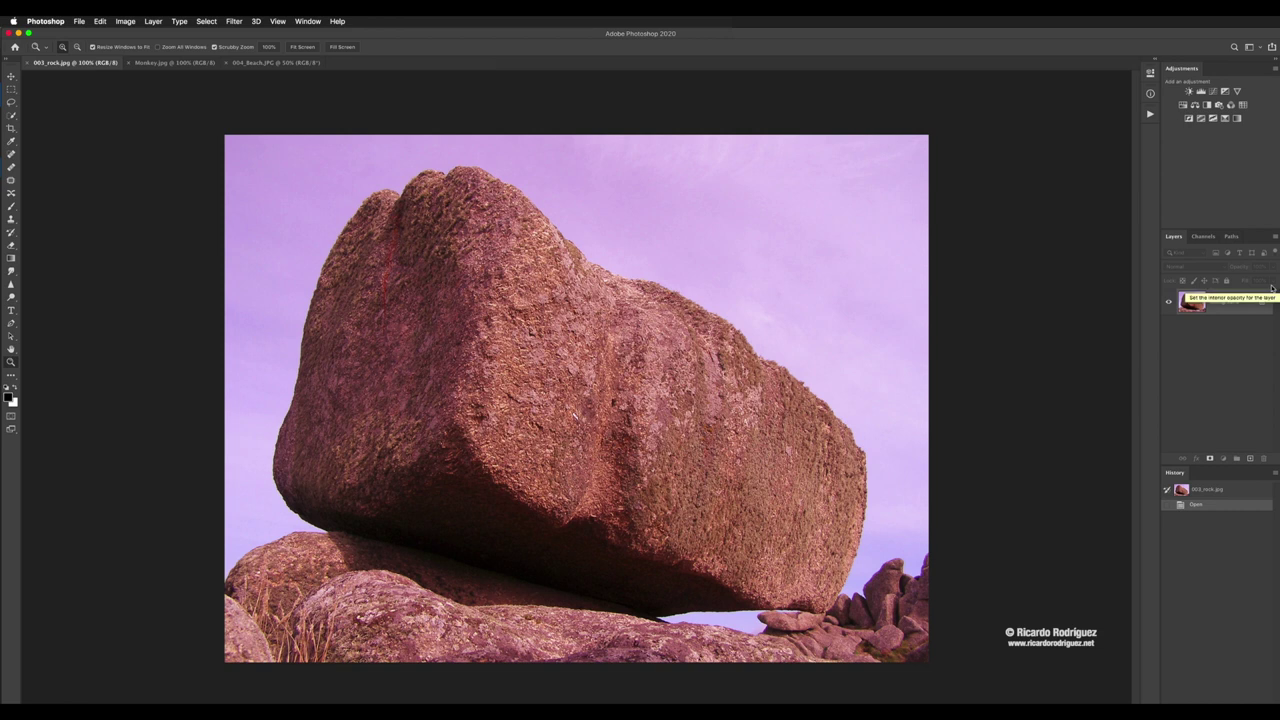
key(super+j)
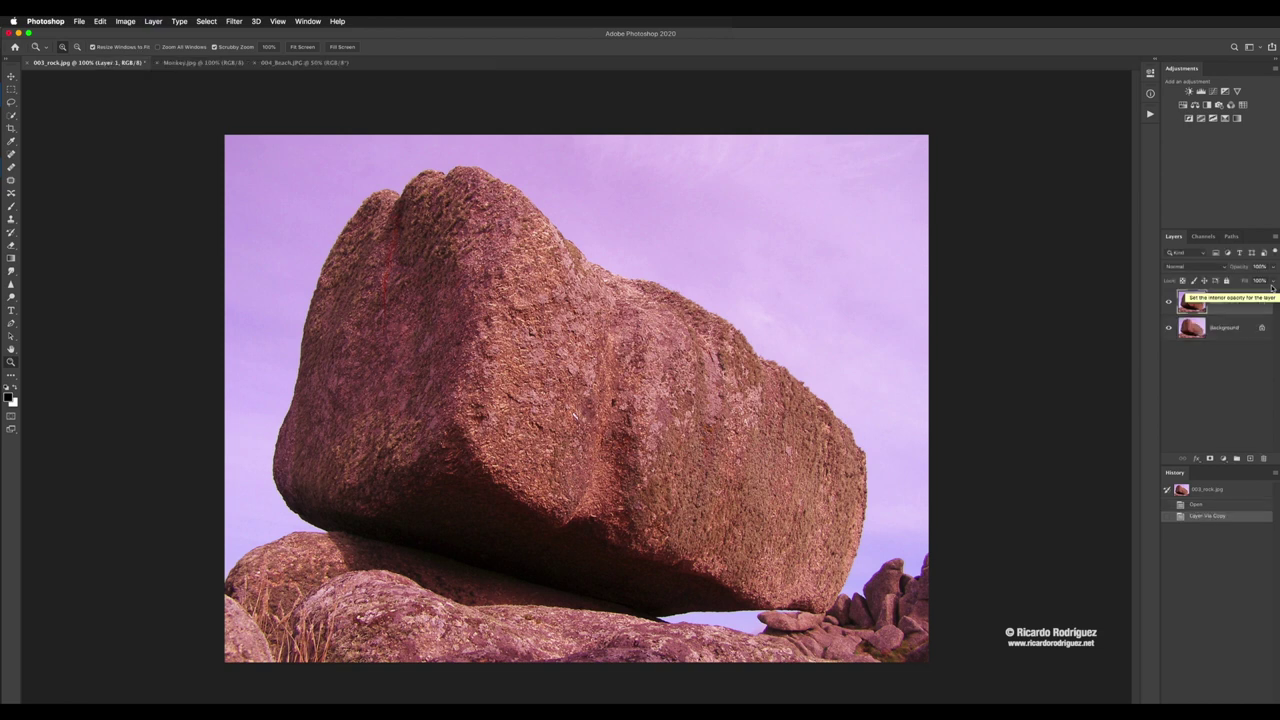
double_click(1233, 302)
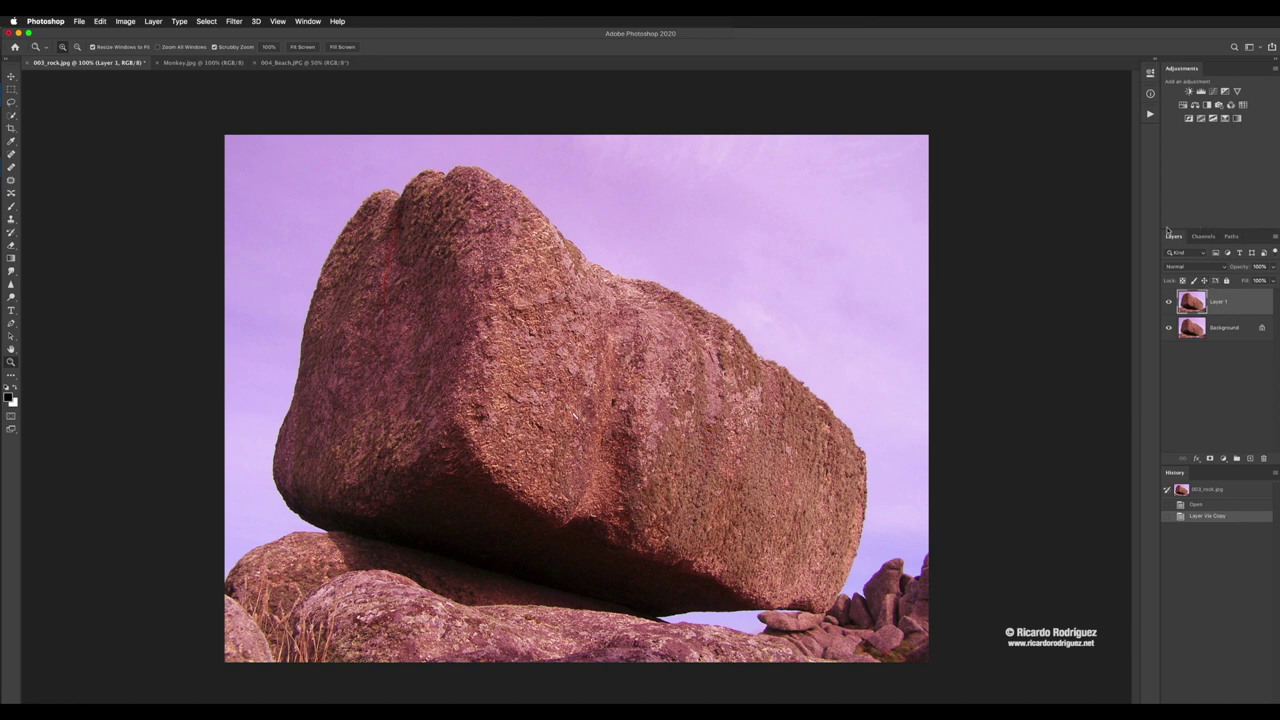
Step: Float and enlarge the Paths panel, then add a new empty path named Rock
drag(1232, 236, 969, 189)
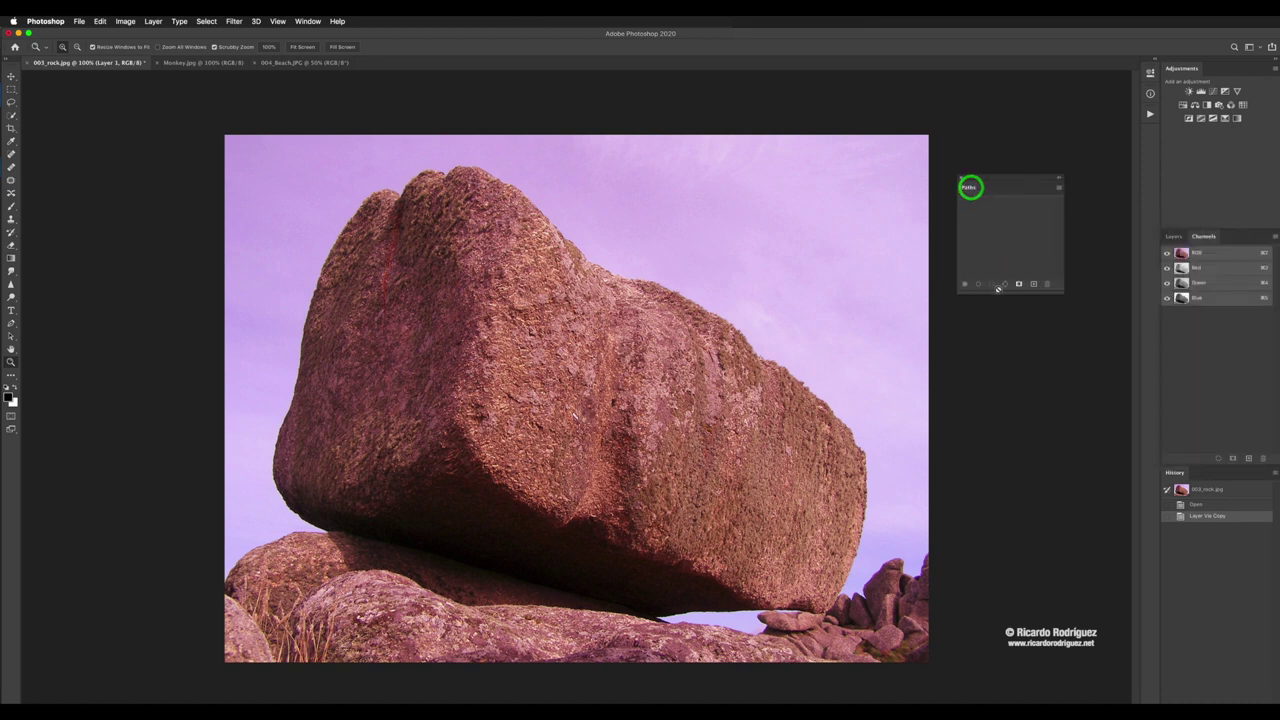
drag(1005, 291, 988, 351)
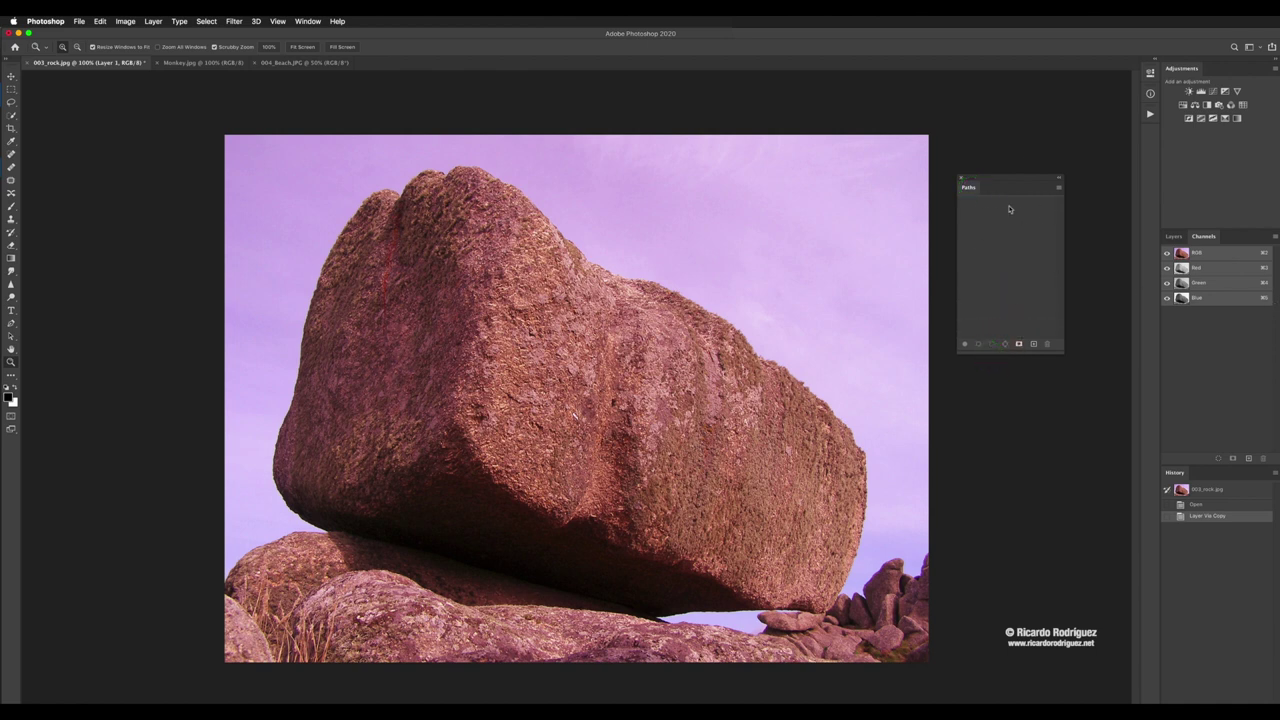
click(1060, 190)
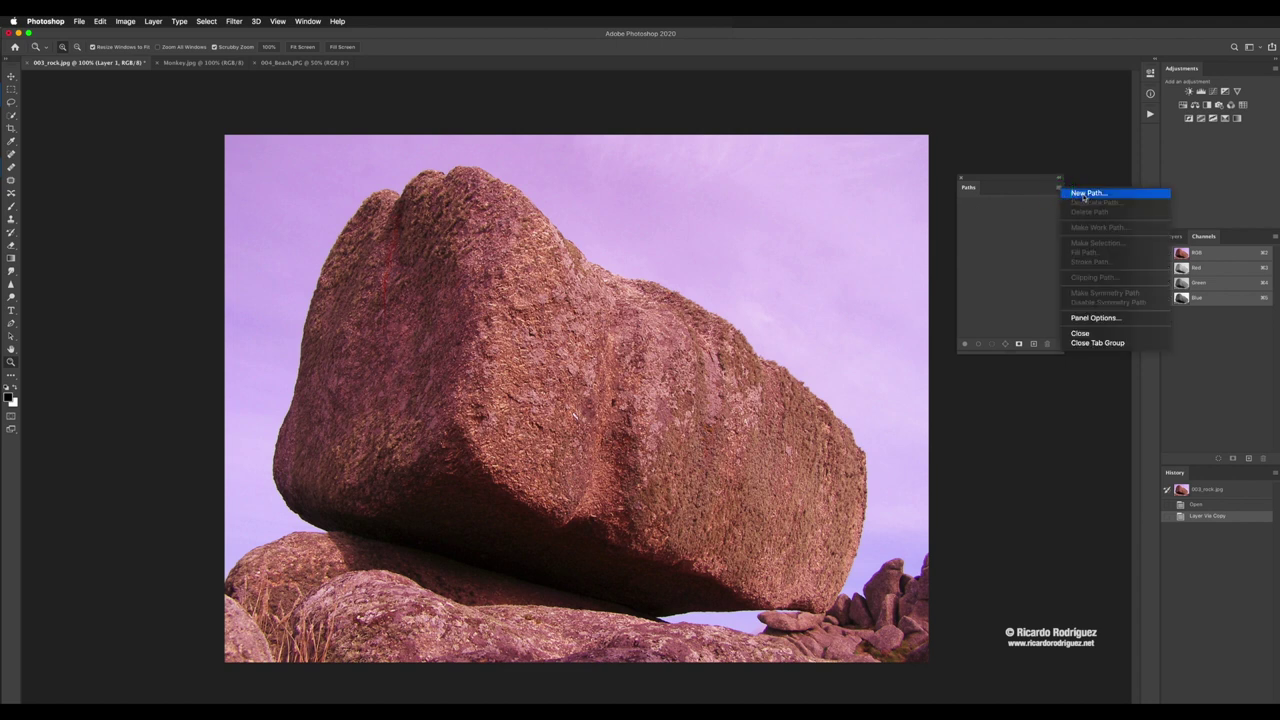
click(1084, 196)
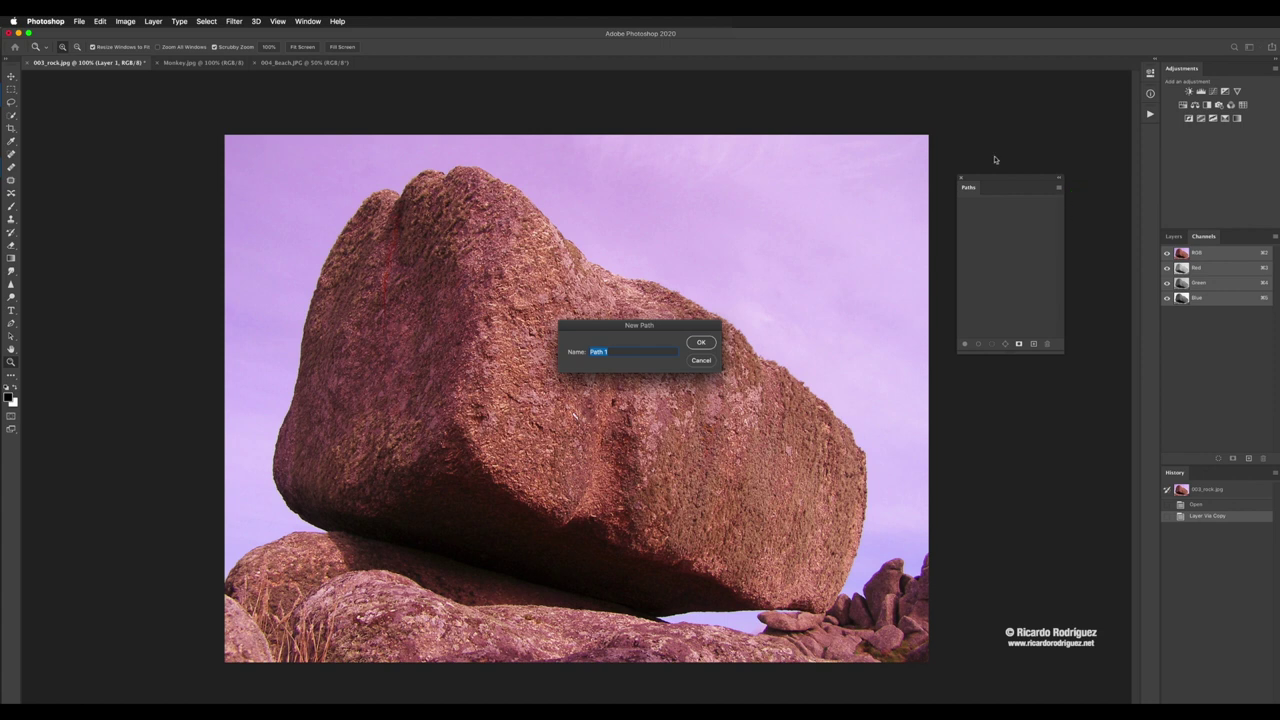
text(Rock)
key(Return)
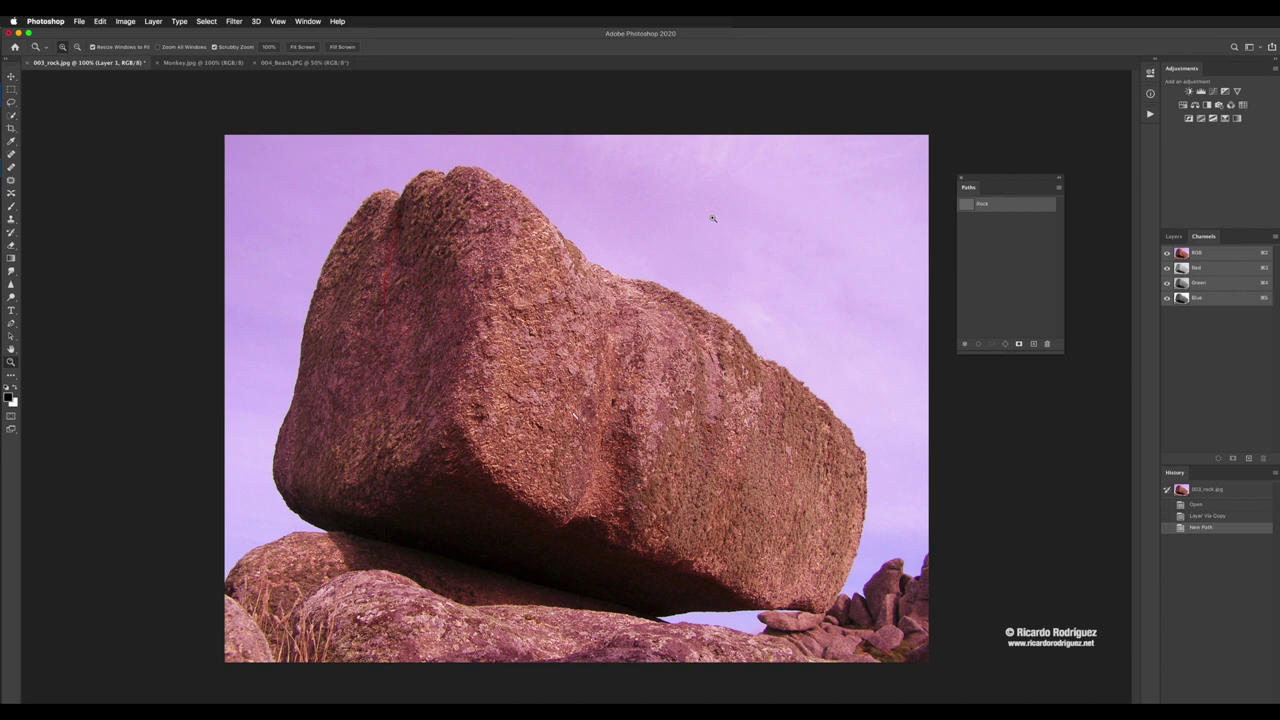
key(p)
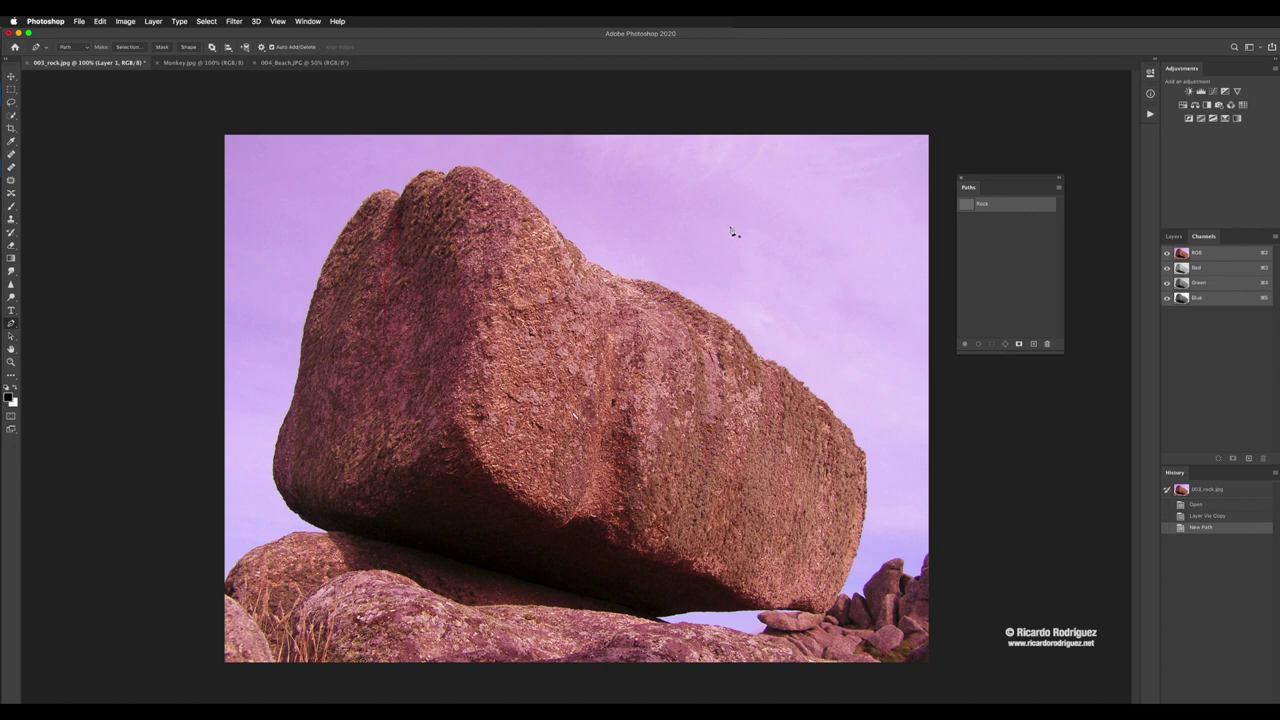
Step: Zoom to about 300% on the boulder's right edge with the Zoom tool, ready for the Pen tool
key(z)
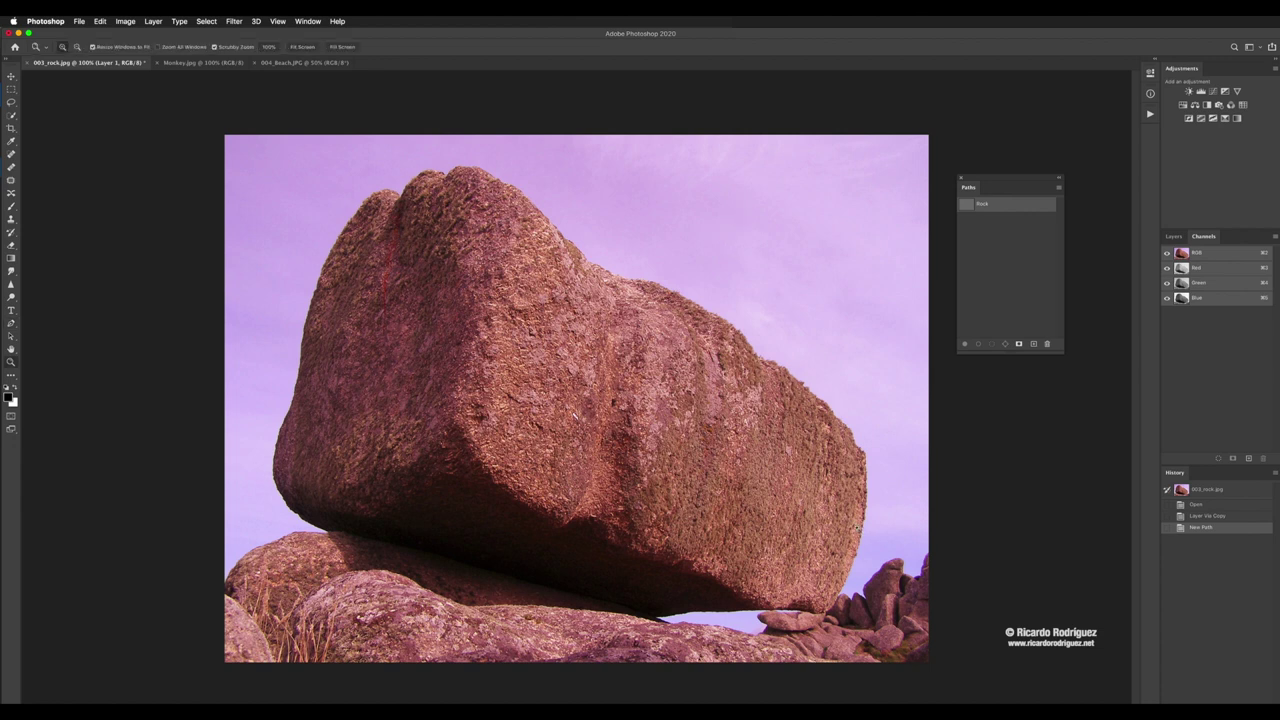
drag(857, 506, 901, 535)
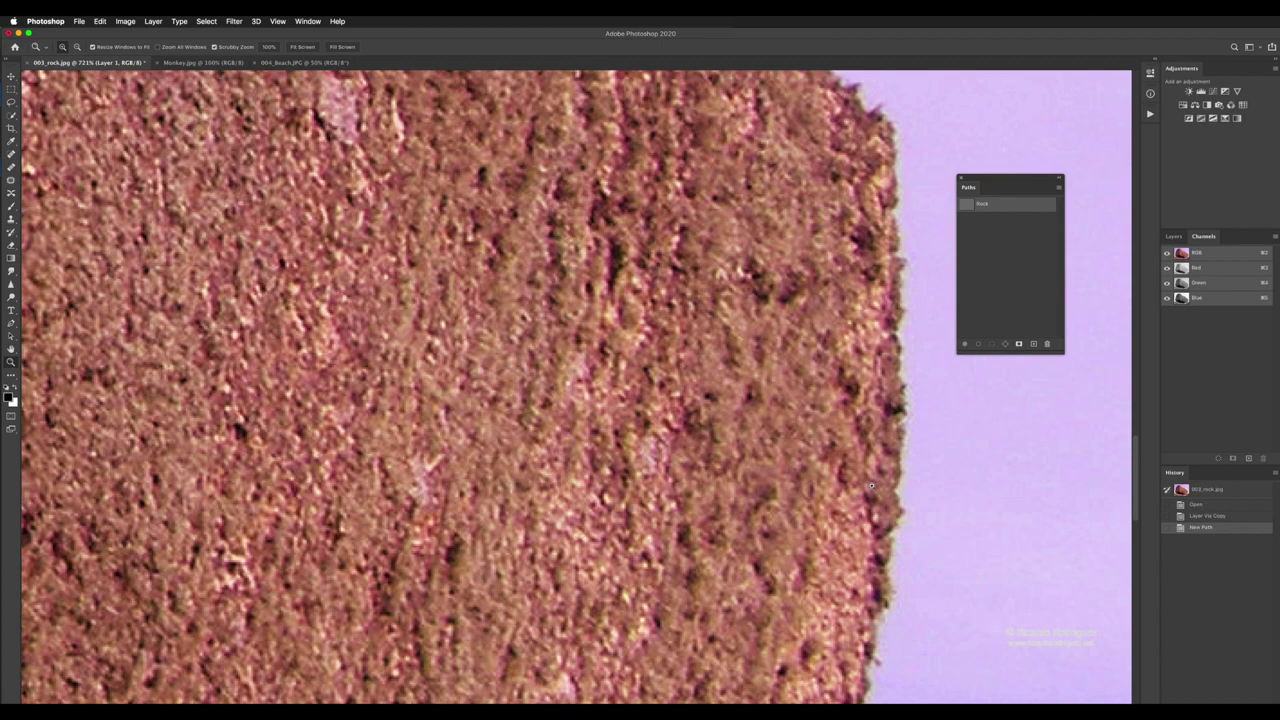
drag(874, 503, 856, 496)
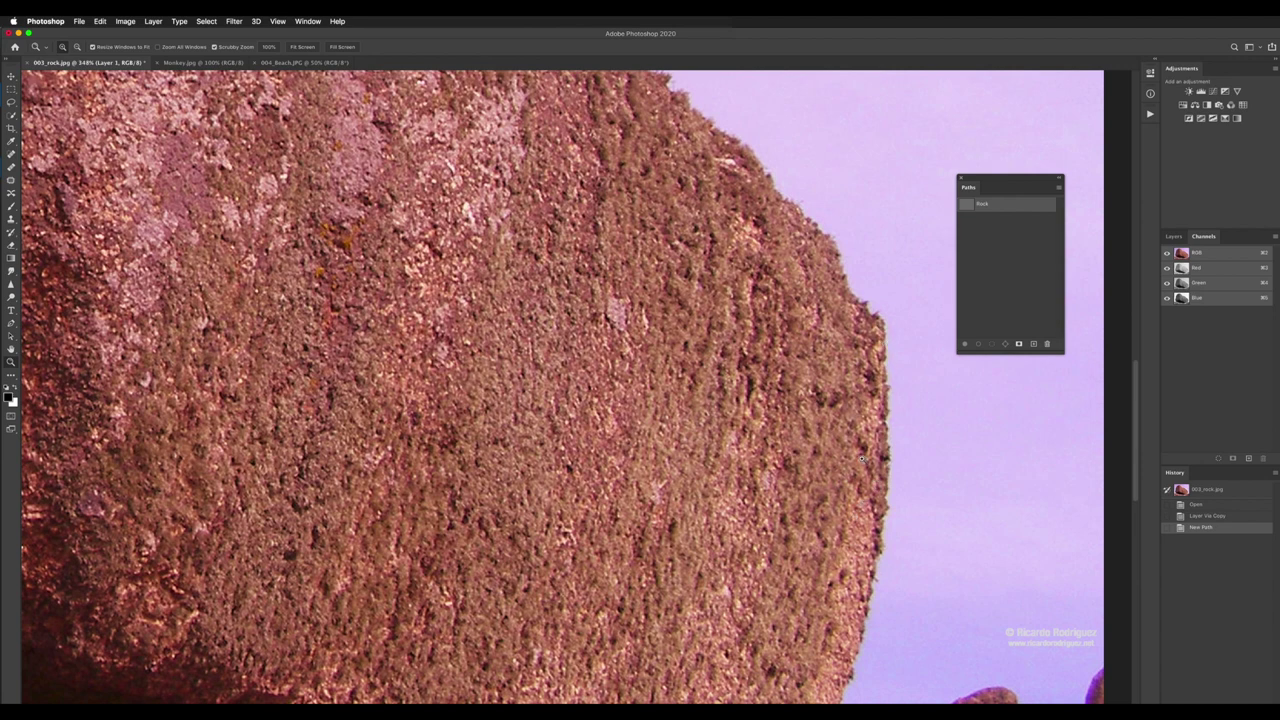
drag(860, 437, 863, 444)
drag(855, 466, 853, 466)
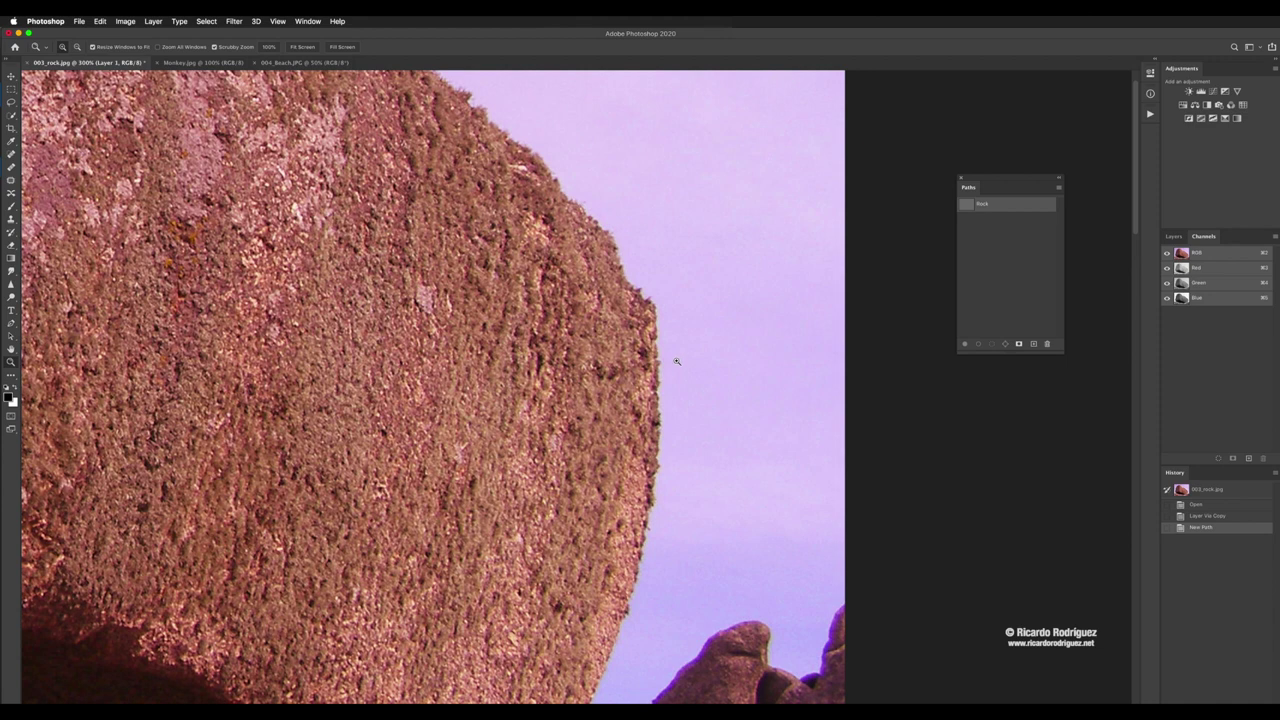
key(p)
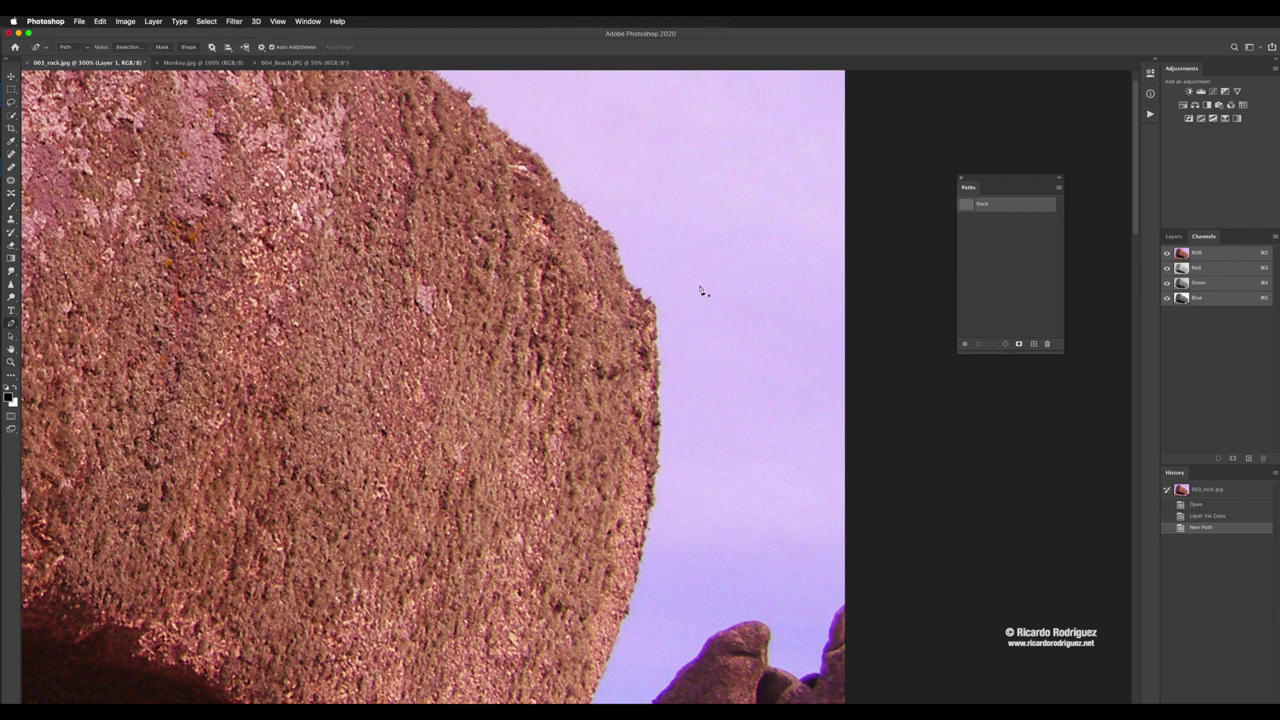
Step: Place the Rock path's first anchor on the boulder's right edge and nudge it left
click(648, 352)
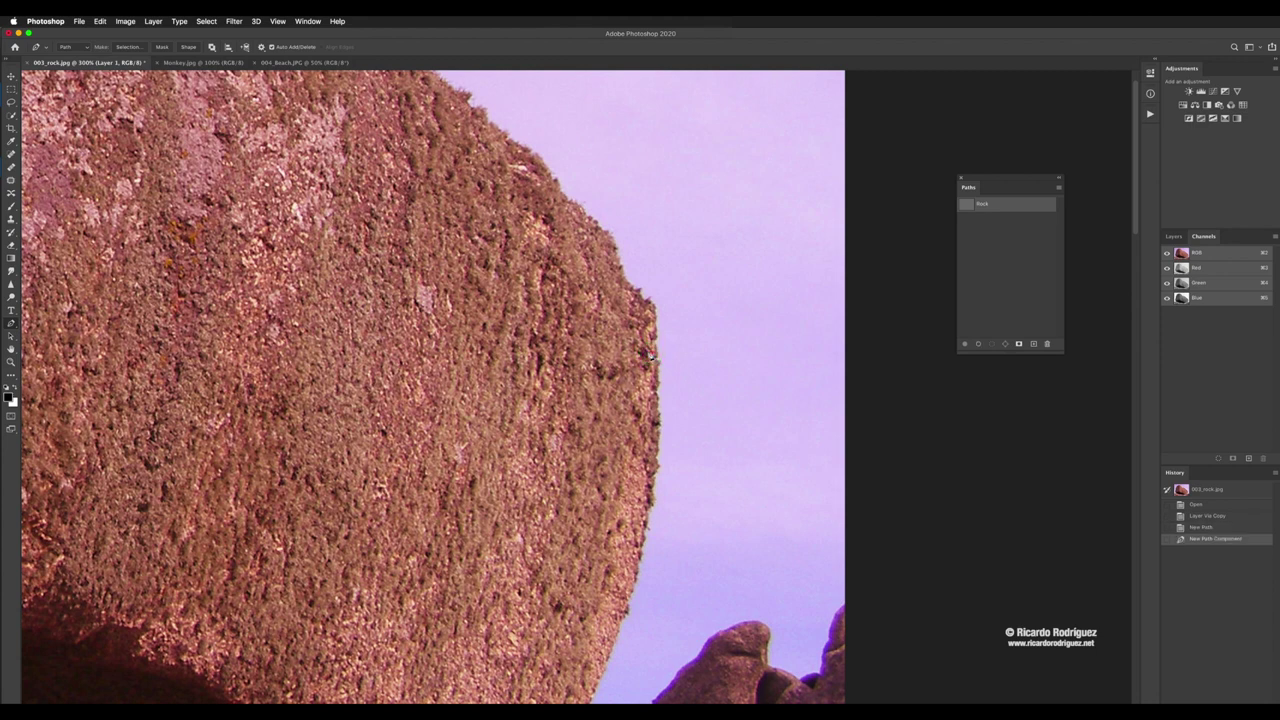
key(Left)
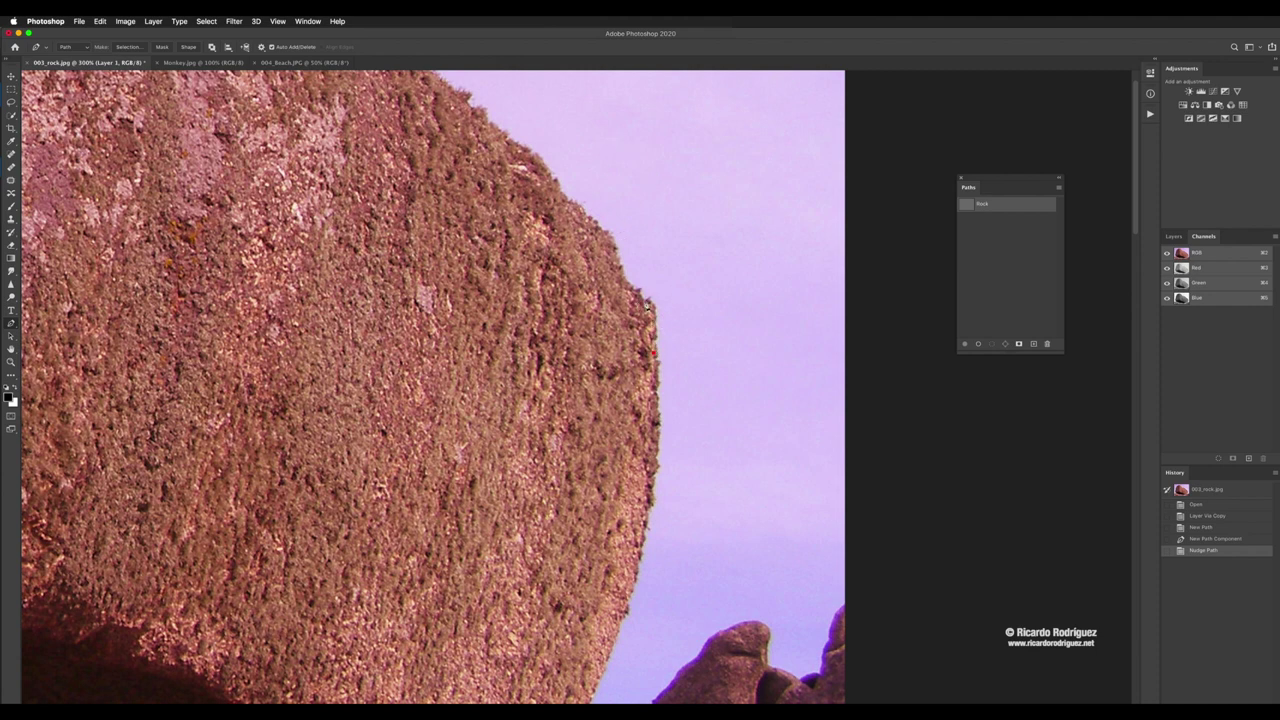
Step: Add anchors up the lower stretch of the boulder's grassy right edge
click(646, 303)
click(627, 287)
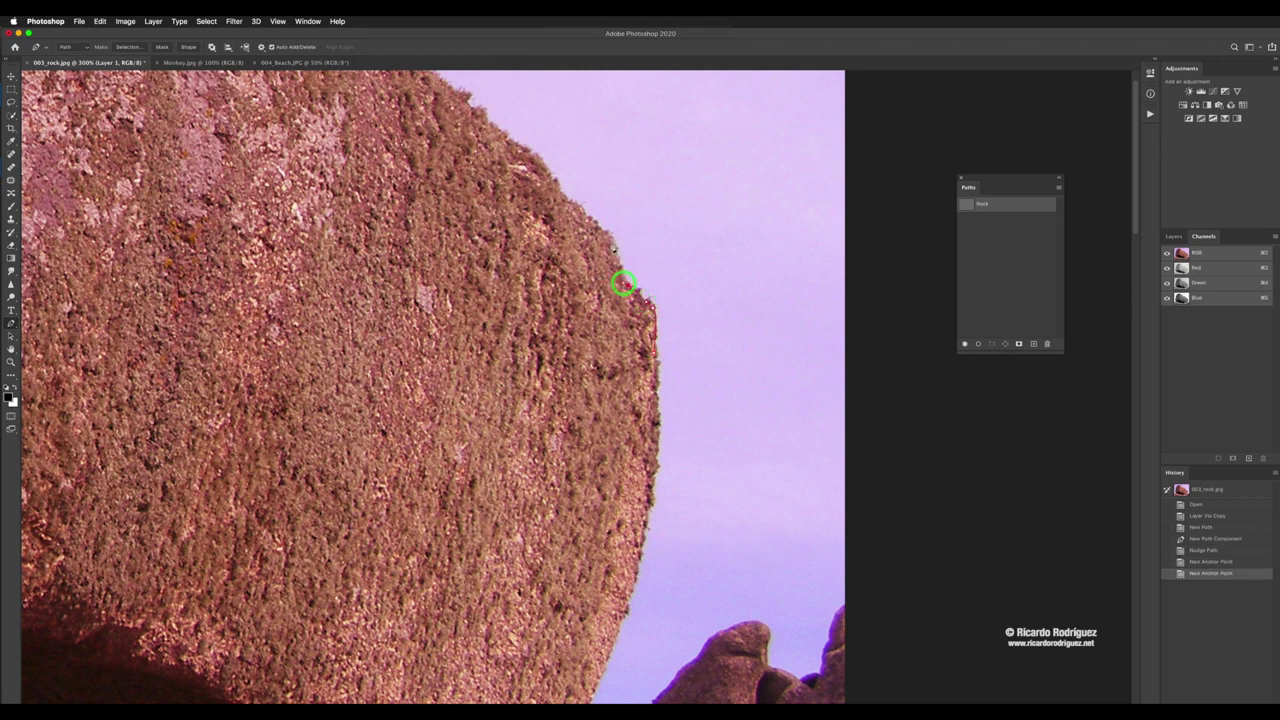
click(606, 234)
drag(606, 234, 646, 351)
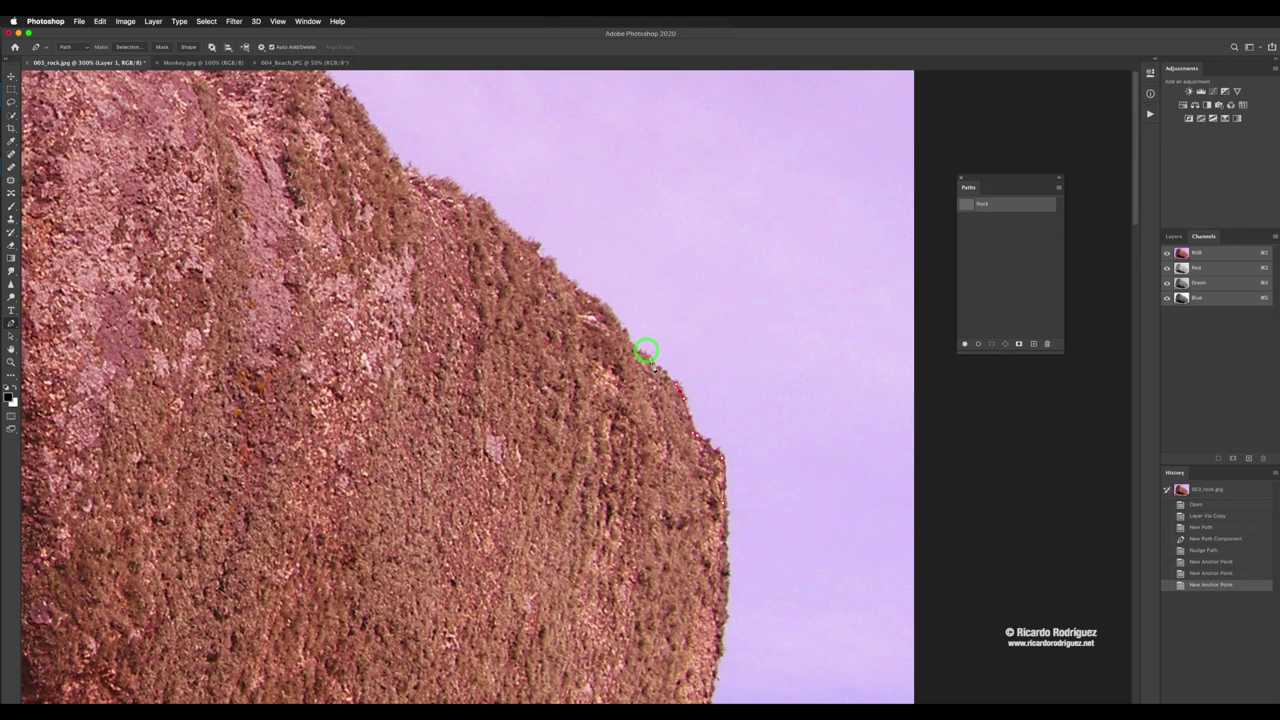
click(631, 350)
click(605, 310)
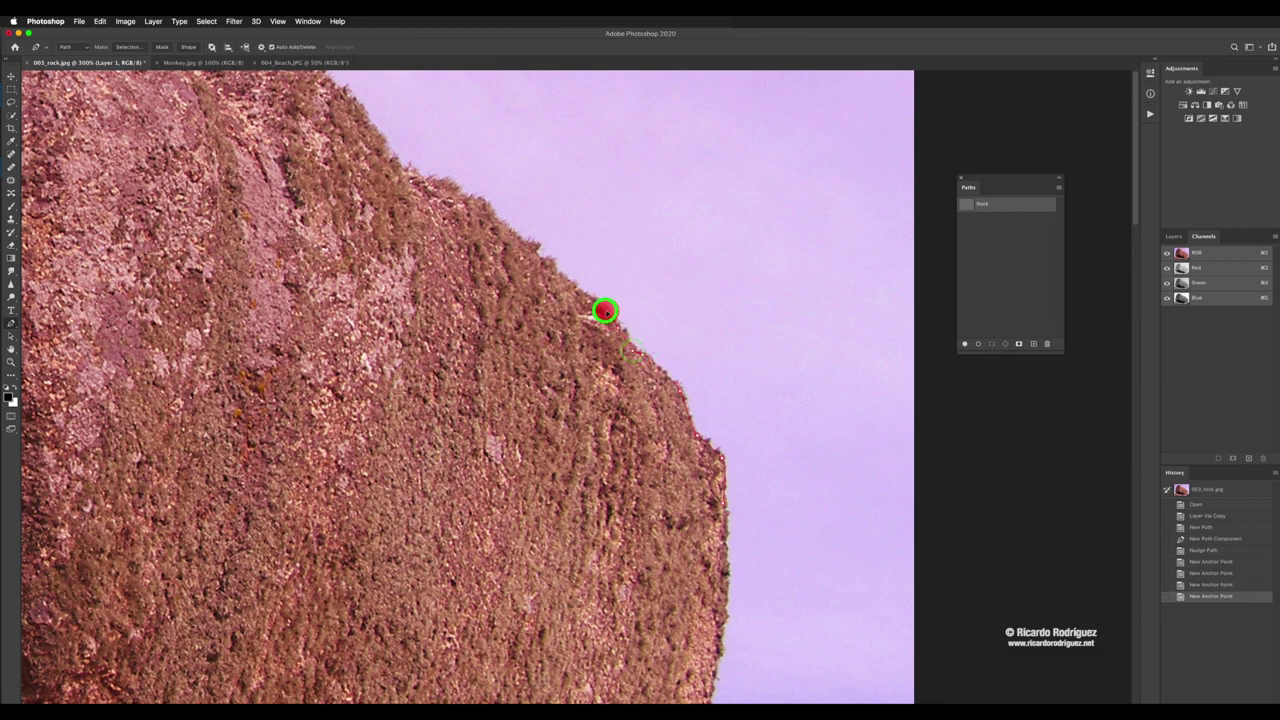
click(568, 288)
scroll(620, 358, up, 5)
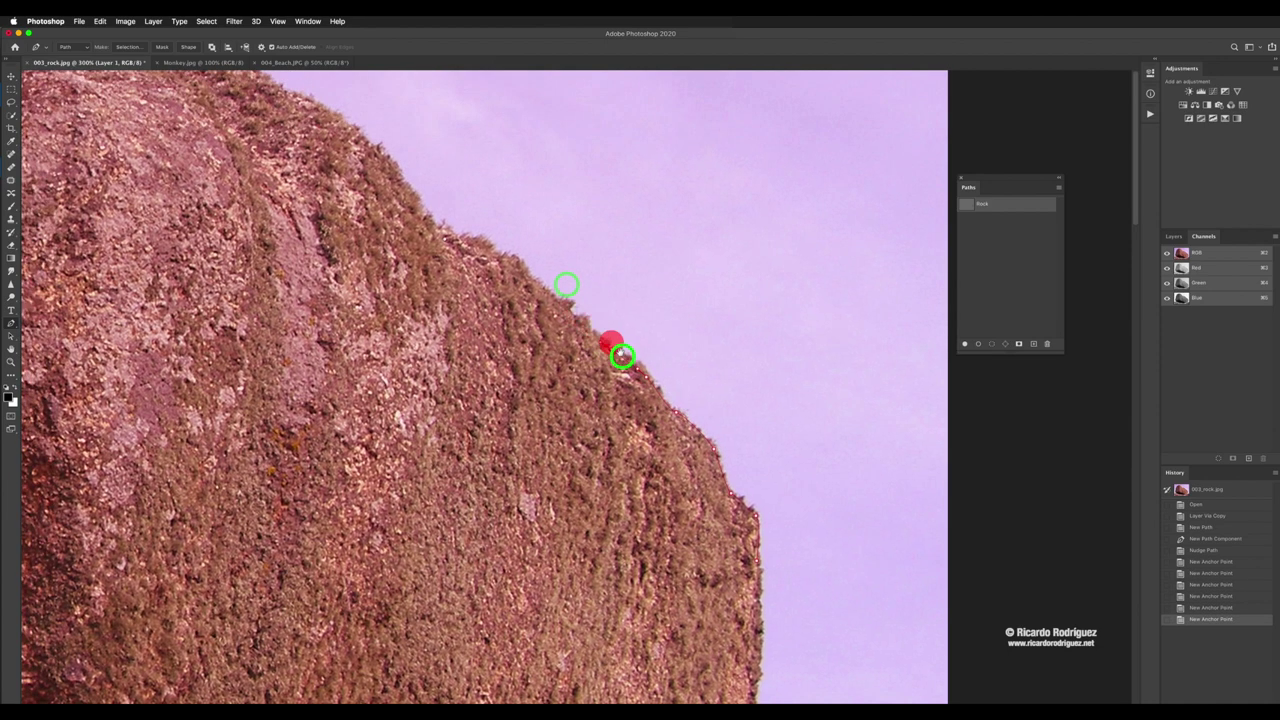
Step: Continue anchors along the rock's top edge and up its sloping ridge
click(580, 336)
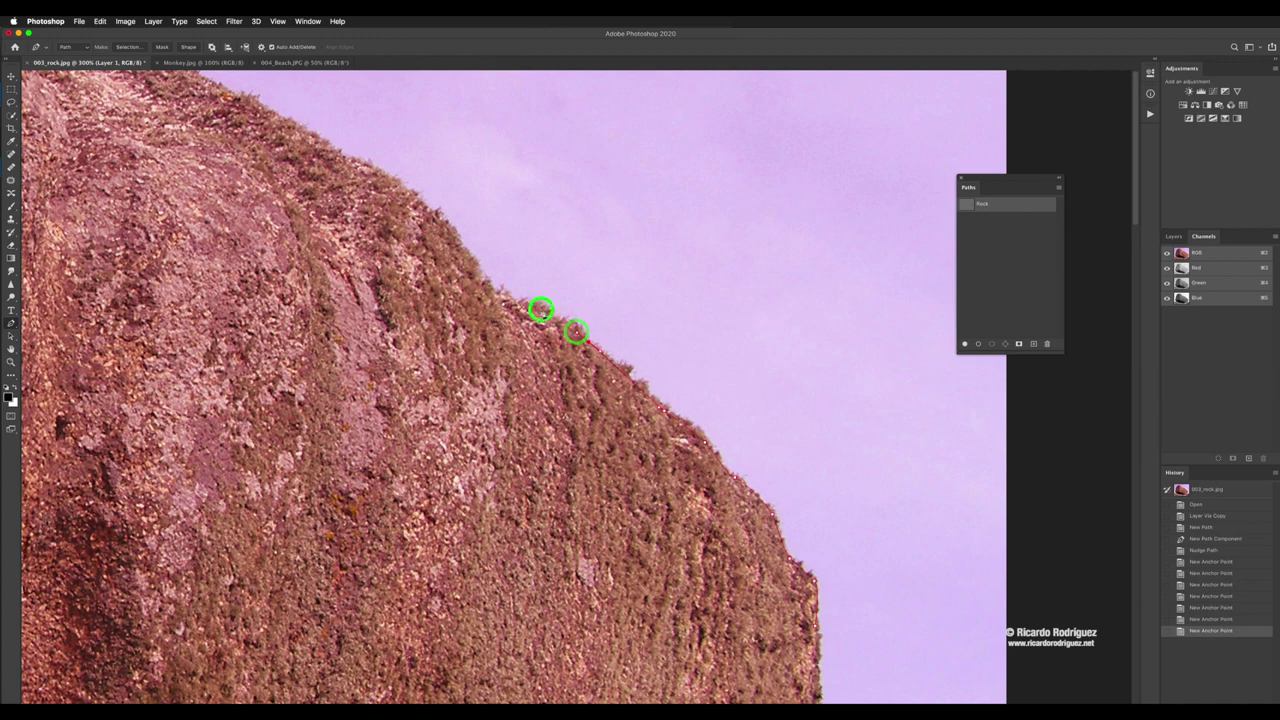
click(532, 304)
click(496, 294)
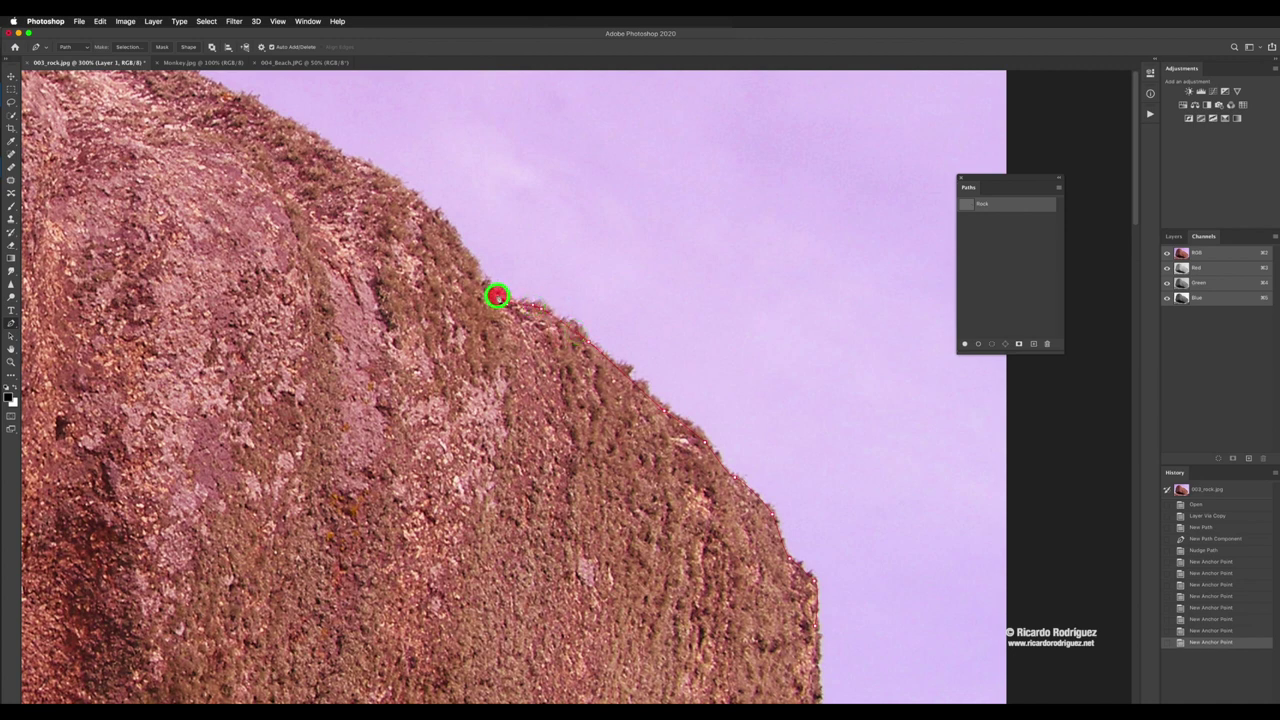
click(456, 243)
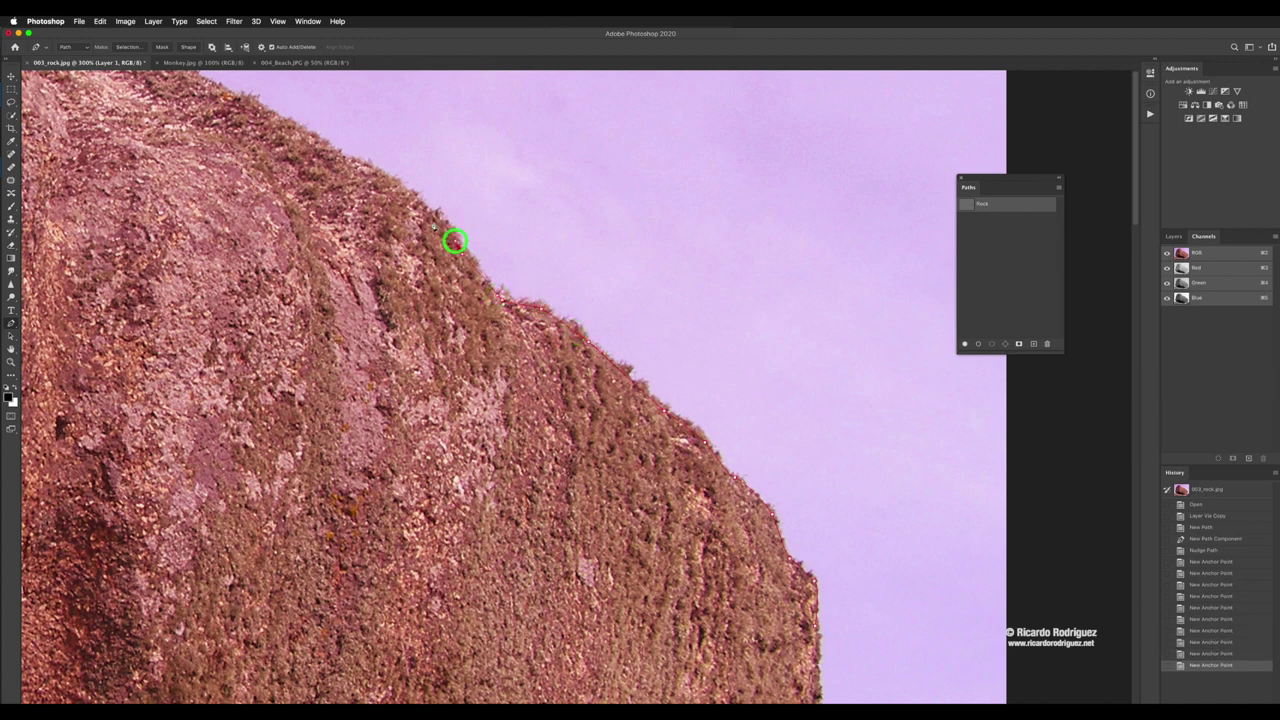
click(422, 209)
drag(422, 209, 505, 294)
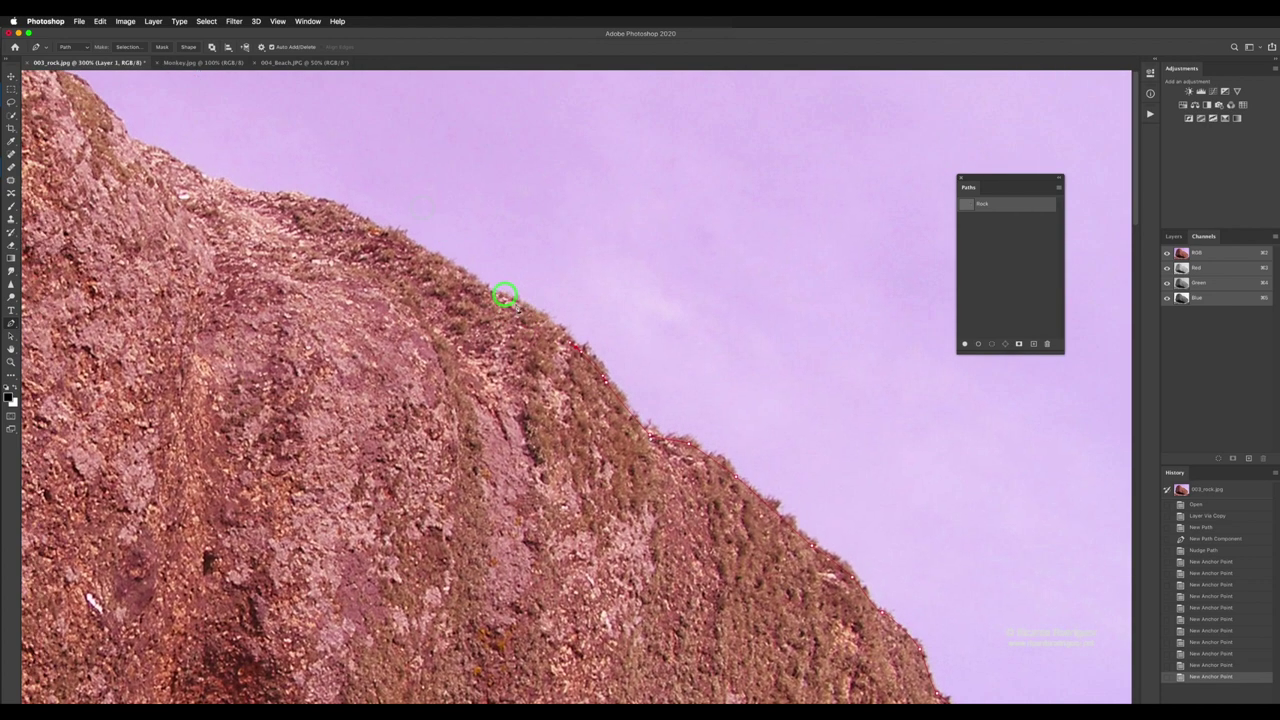
click(527, 309)
click(465, 276)
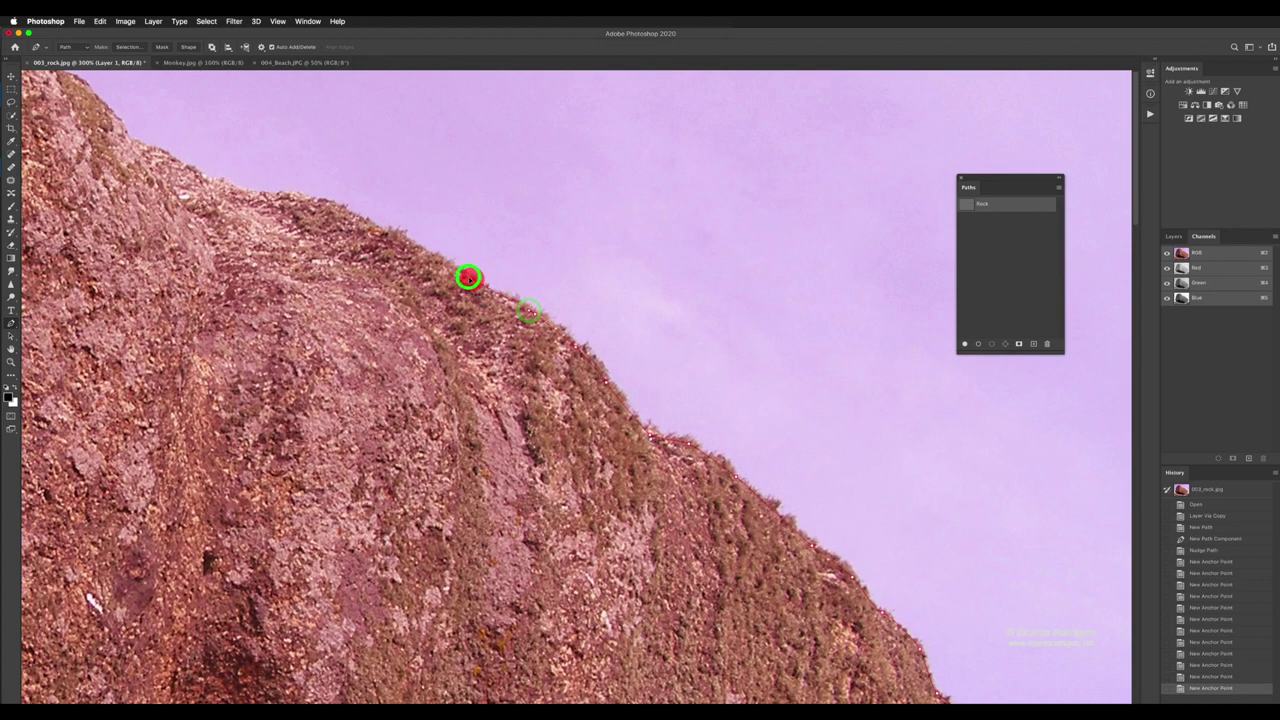
drag(465, 274, 491, 297)
Step: Place further anchors along the ridge, panning until the summit is in view
click(541, 322)
click(416, 286)
drag(414, 286, 589, 330)
click(588, 337)
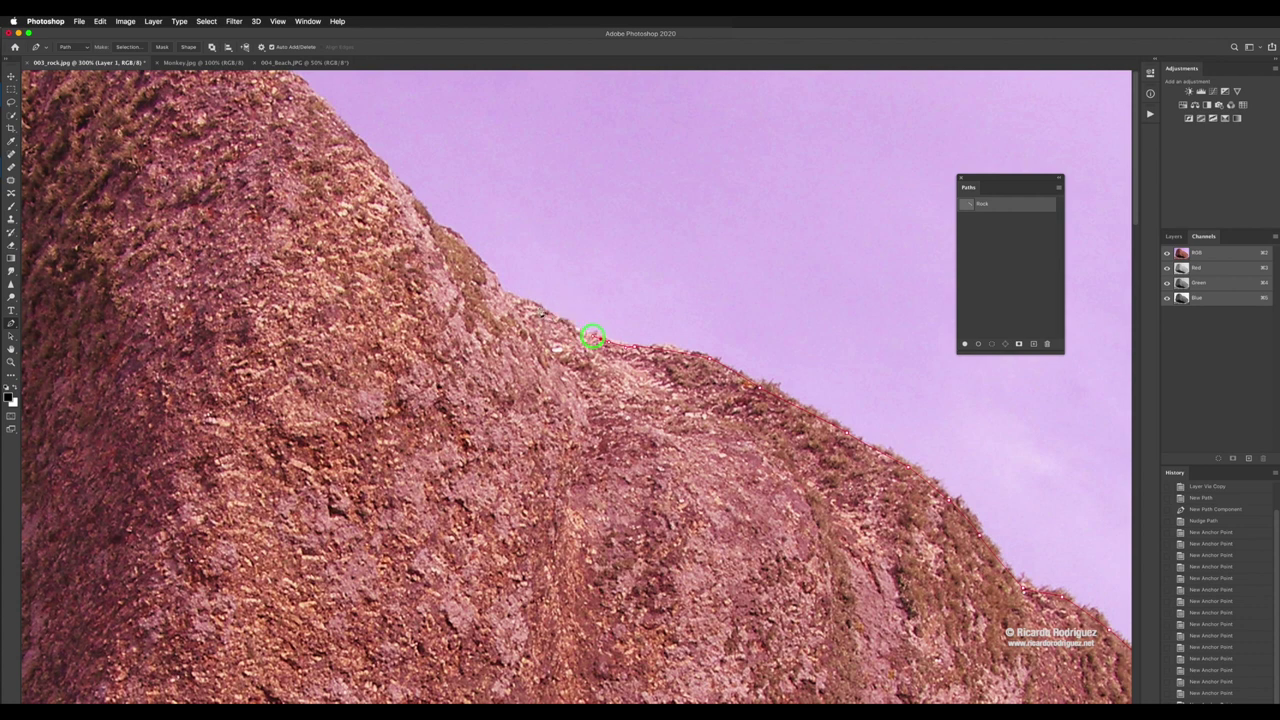
click(522, 302)
drag(526, 303, 552, 337)
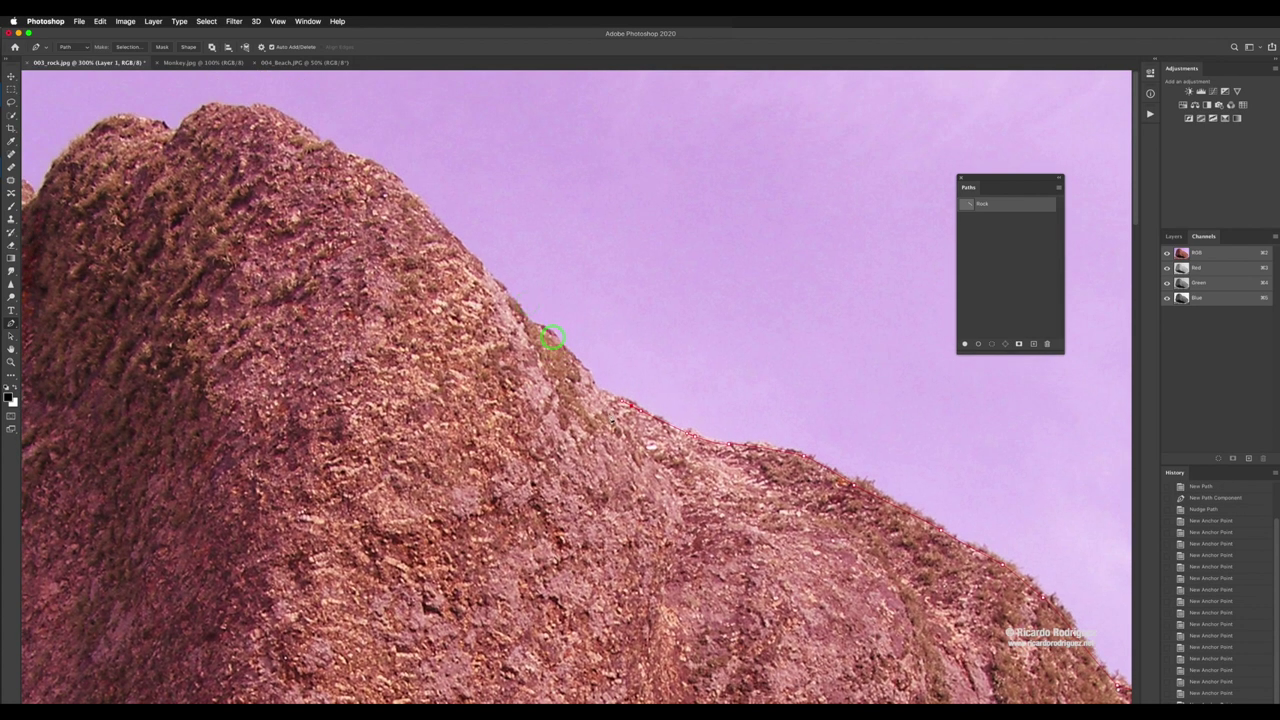
click(587, 385)
click(571, 360)
click(547, 335)
click(517, 315)
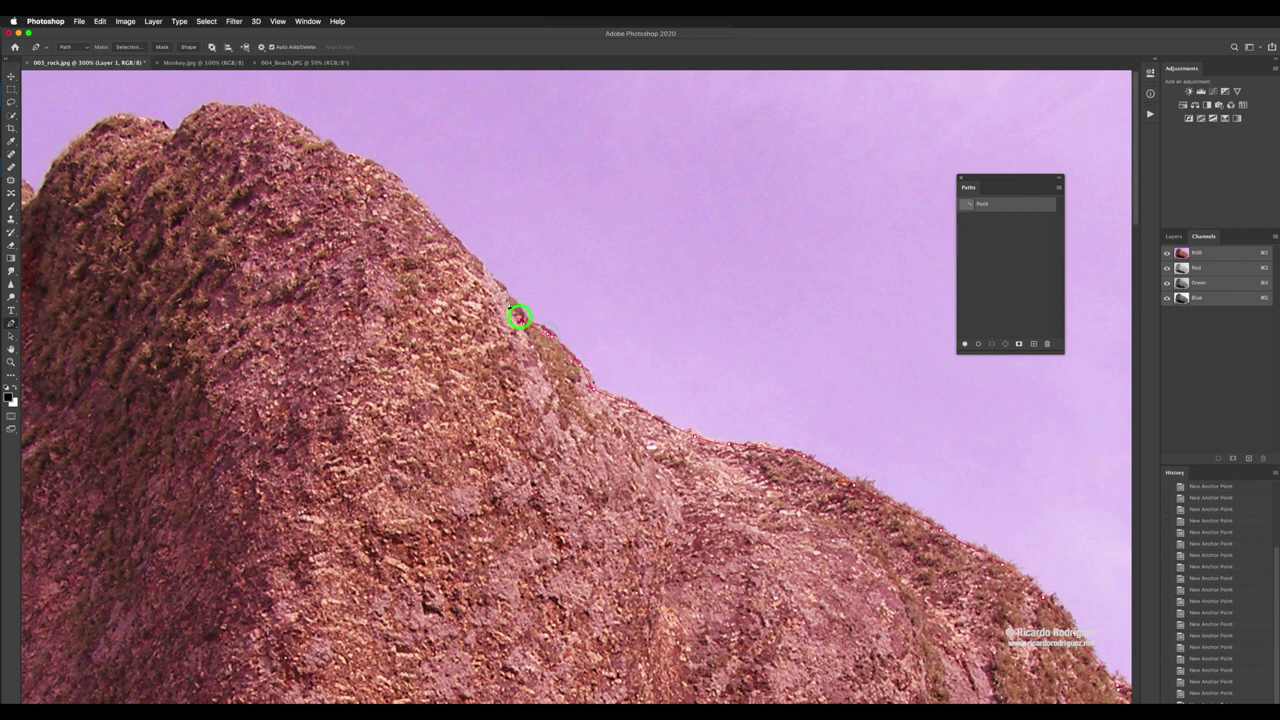
click(494, 286)
drag(491, 286, 588, 380)
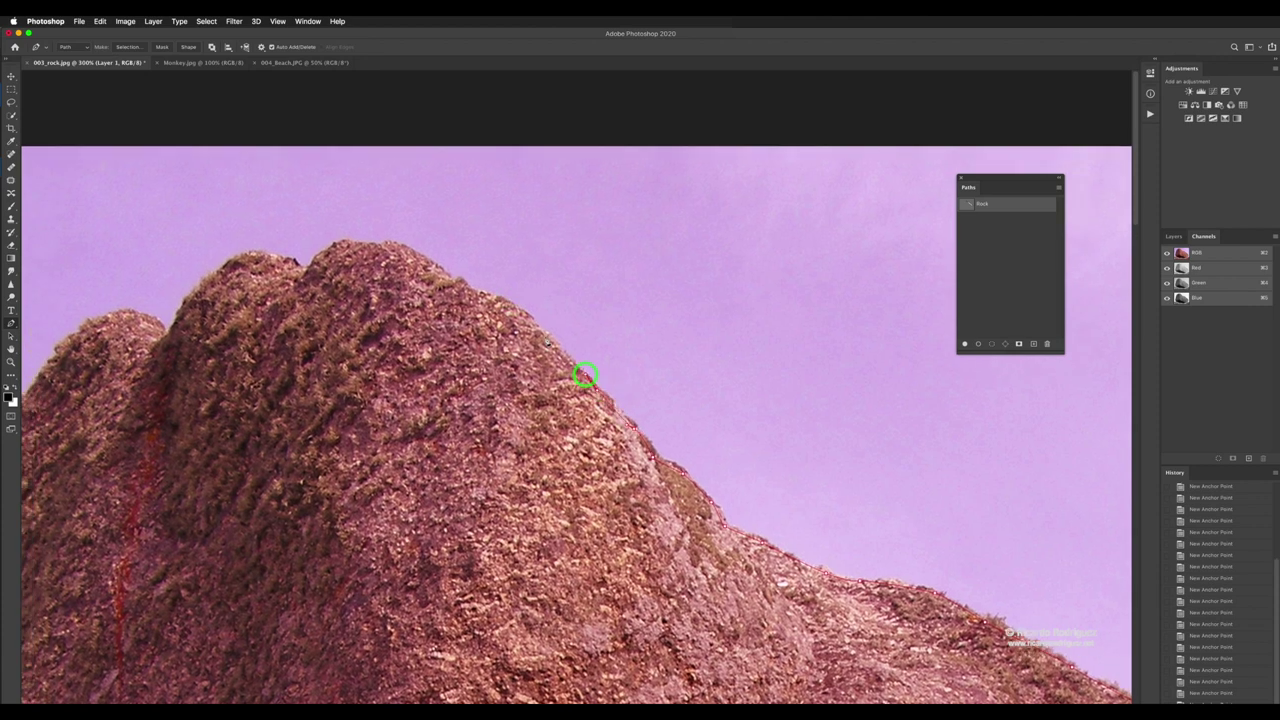
Step: Add anchors up to the summit and curved anchors around the first peak
click(541, 331)
click(506, 306)
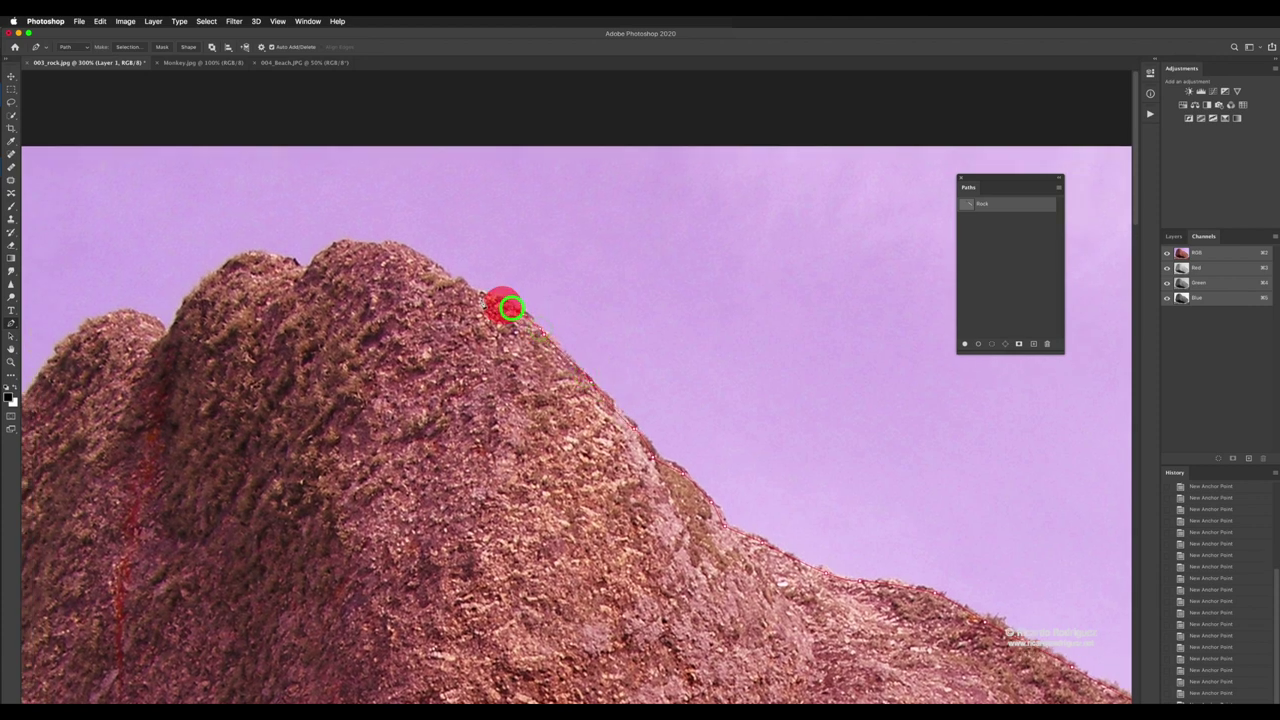
click(476, 295)
click(455, 281)
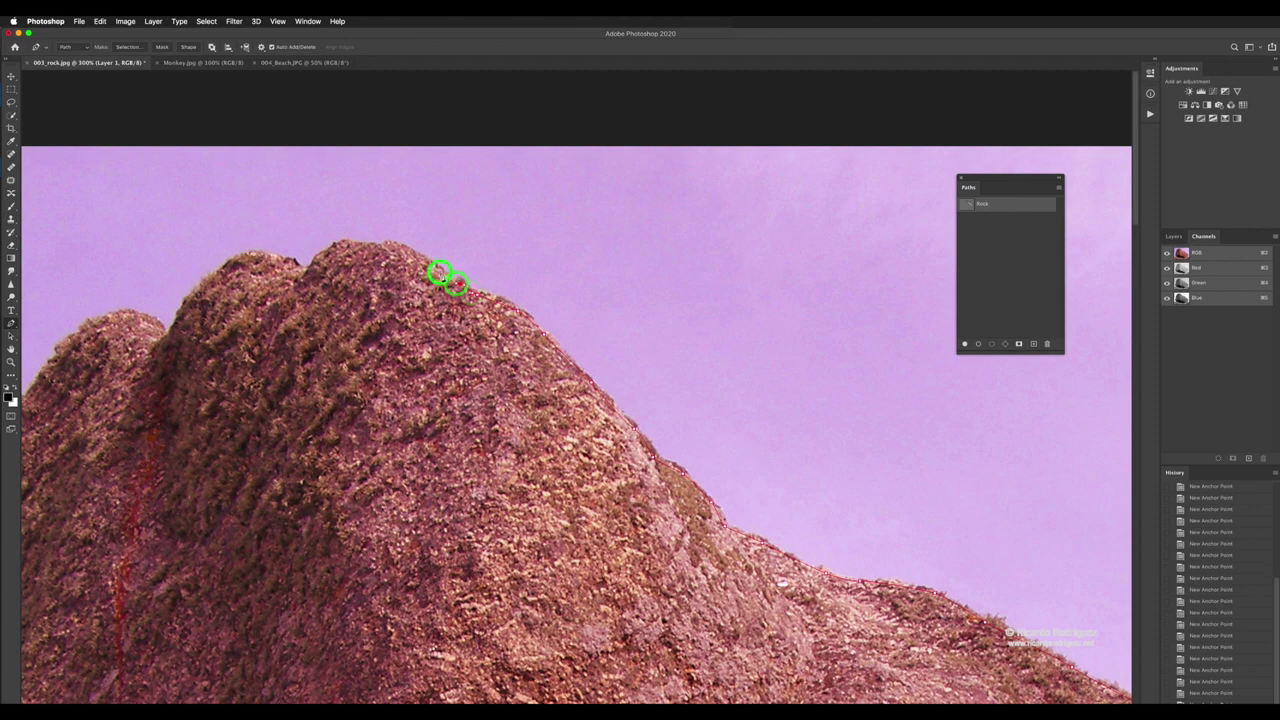
click(437, 270)
drag(384, 246, 243, 257)
click(339, 247)
drag(226, 306, 393, 275)
Step: Trace anchors over the left peak and start down the boulder's left edge
click(369, 269)
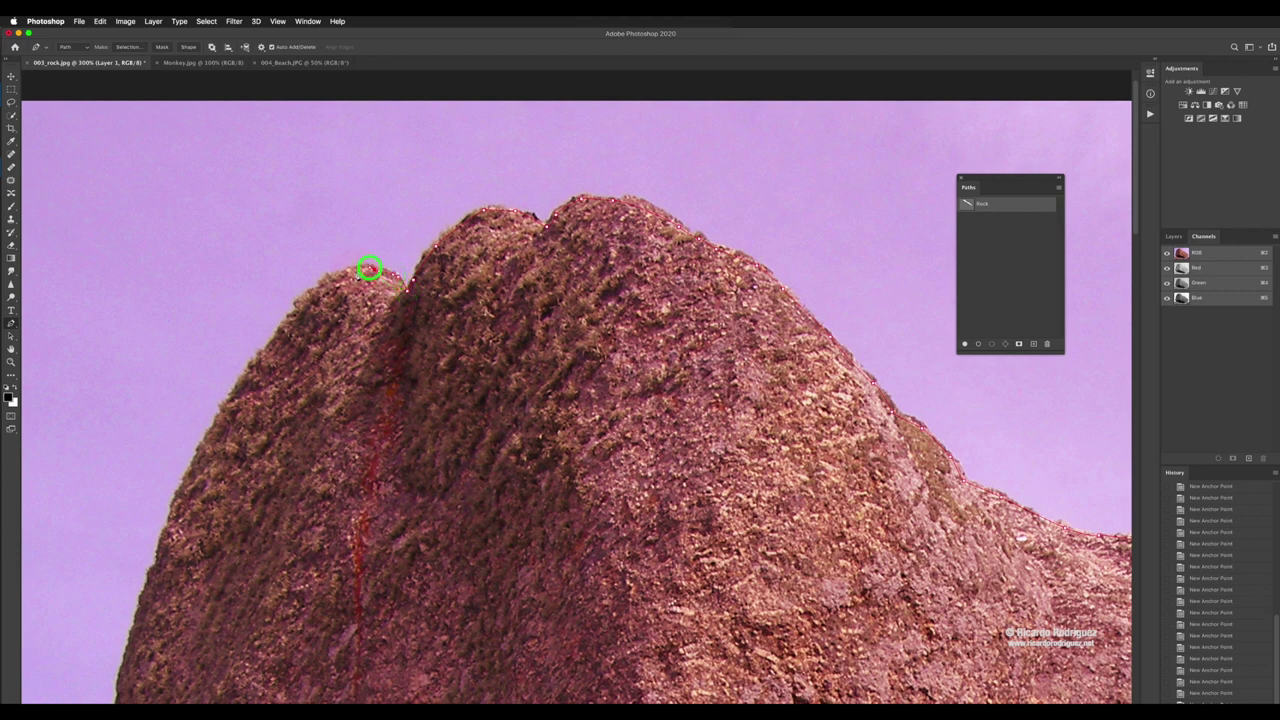
click(349, 271)
click(320, 285)
scroll(477, 246, left, 5)
scroll(477, 246, down, 2)
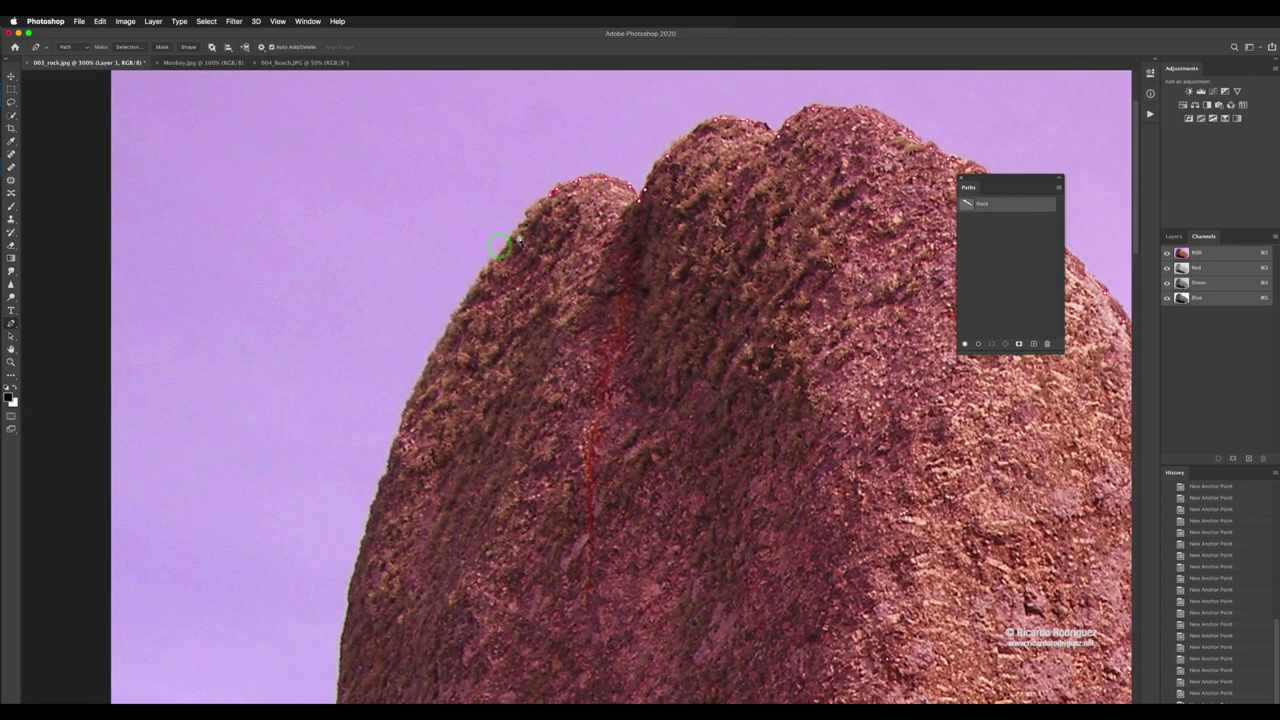
click(512, 238)
click(464, 305)
drag(464, 305, 554, 263)
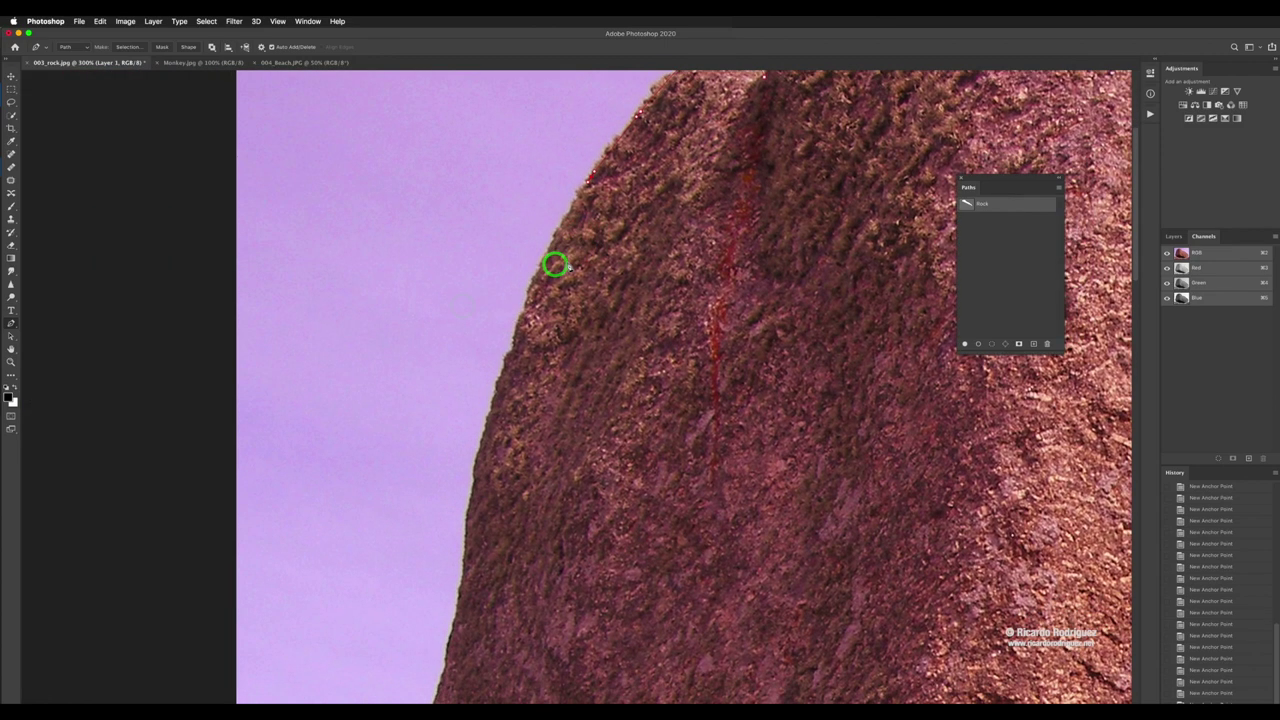
click(540, 269)
click(534, 343)
drag(534, 343, 600, 269)
Step: Continue anchors down the left edge toward the boulder's bulge
click(591, 260)
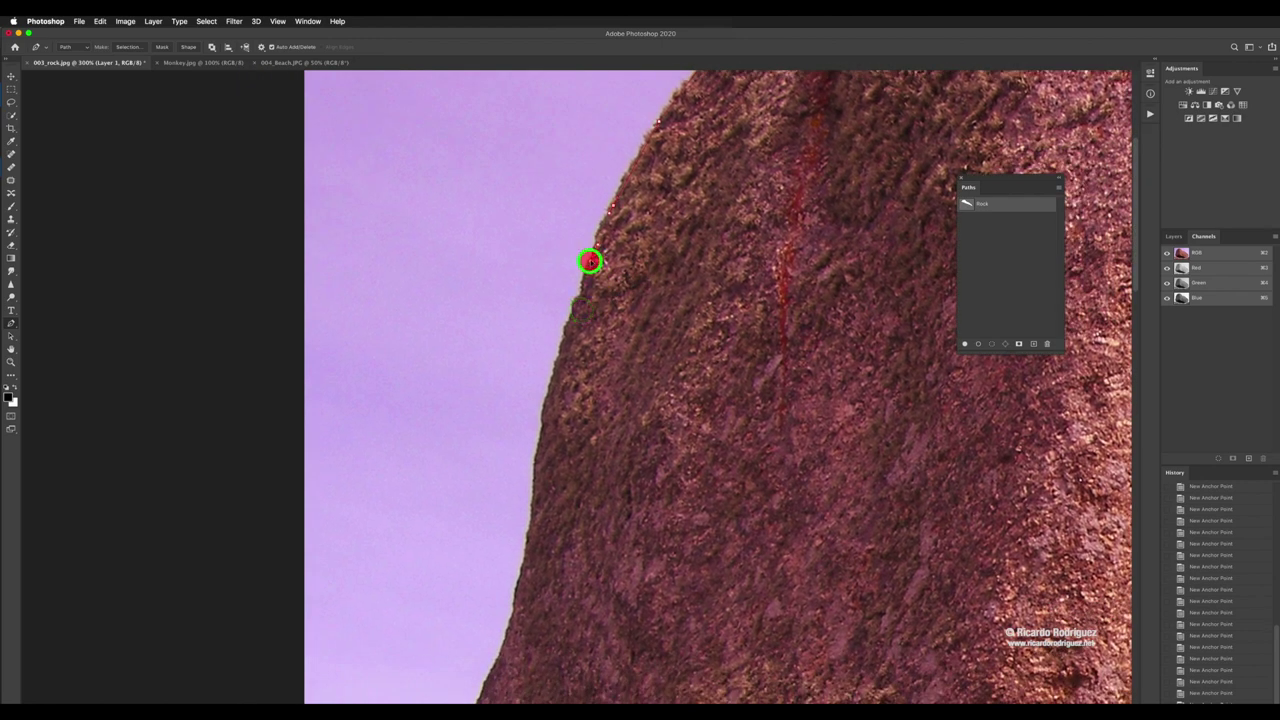
scroll(598, 281, down, 3)
click(592, 281)
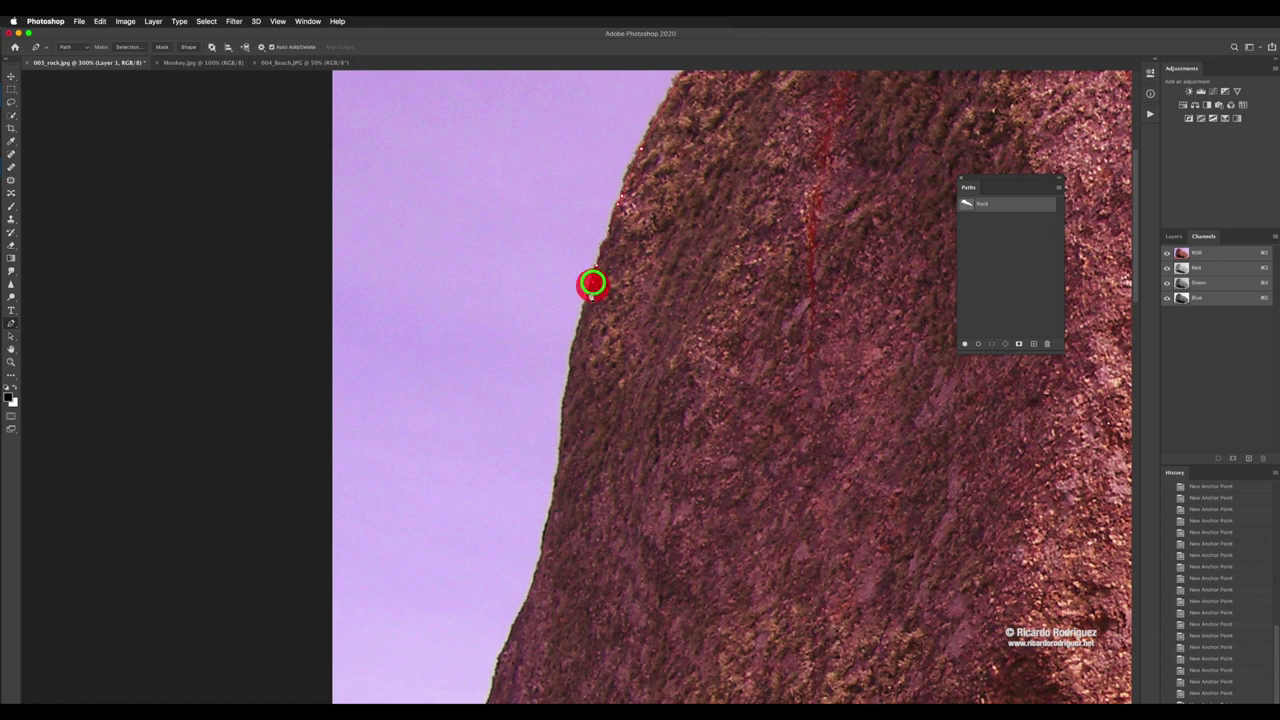
click(571, 355)
drag(570, 358, 591, 287)
click(579, 305)
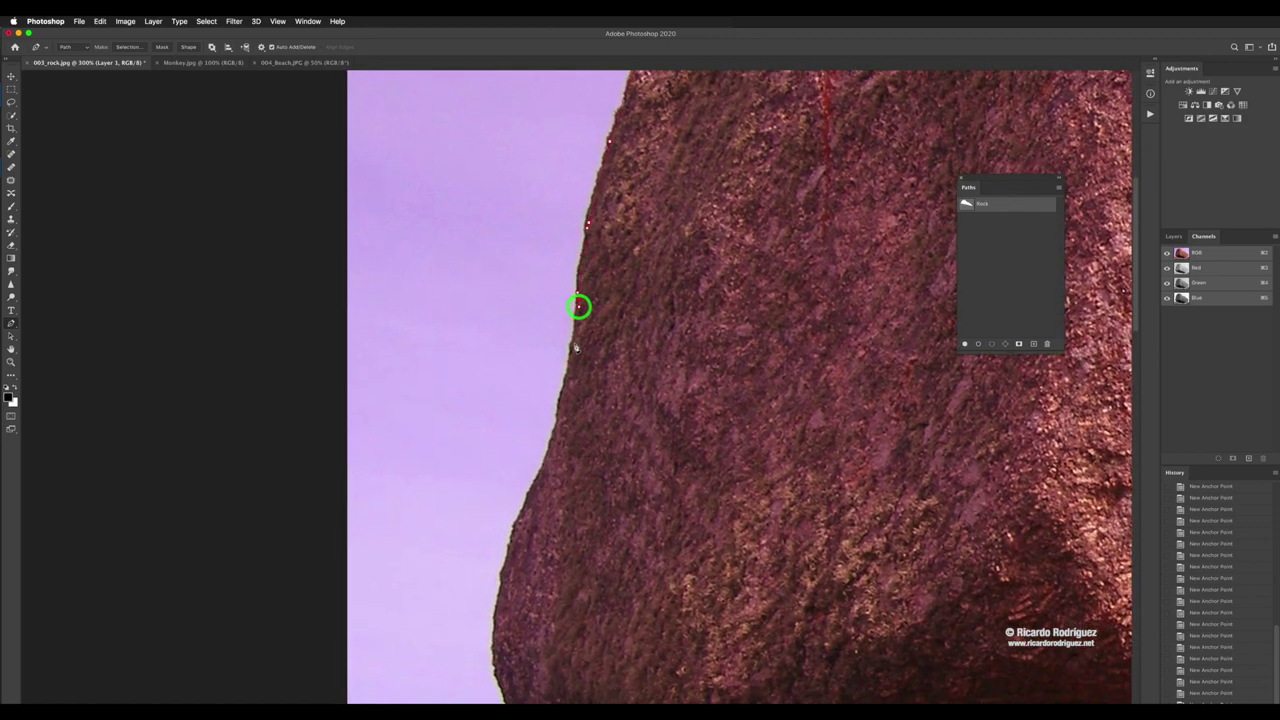
click(574, 346)
drag(571, 351, 591, 319)
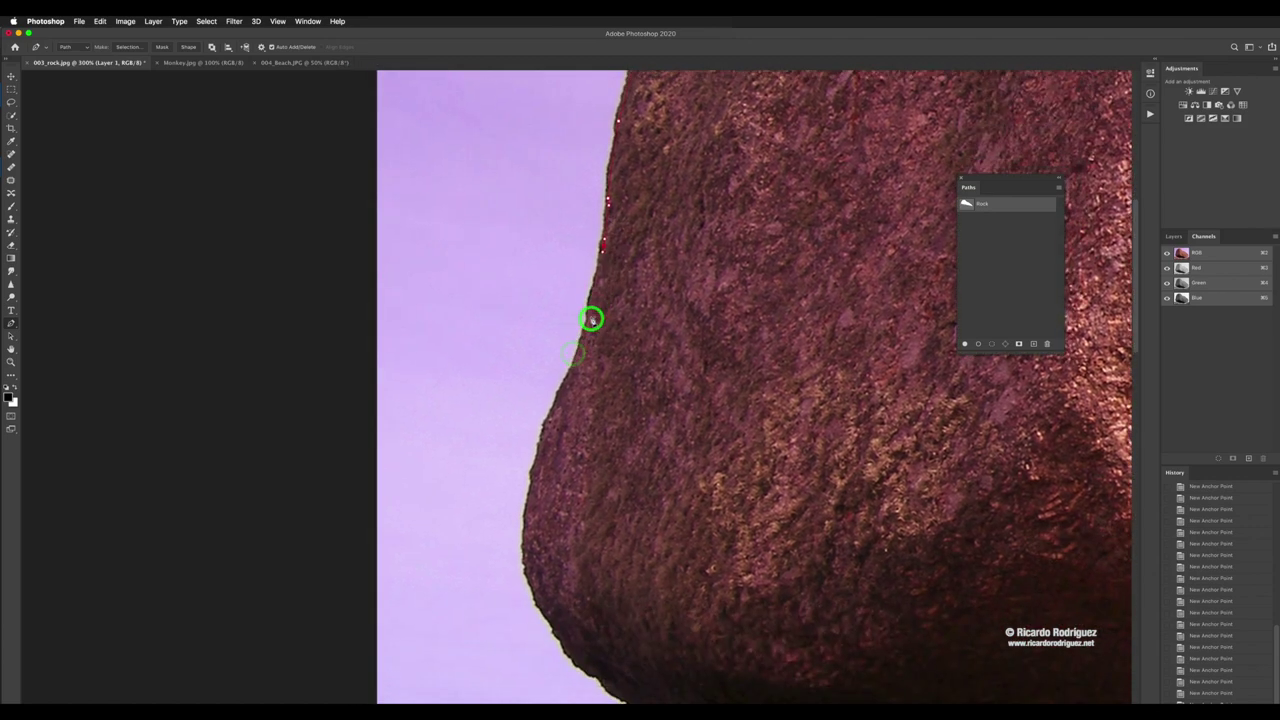
click(589, 320)
click(573, 368)
Step: Curve the path around the bulge, panning to where the boulder meets the lower rock
mouse_move(563, 414)
mouse_down()
mouse_move(586, 297)
mouse_move(566, 348)
mouse_up()
click(574, 300)
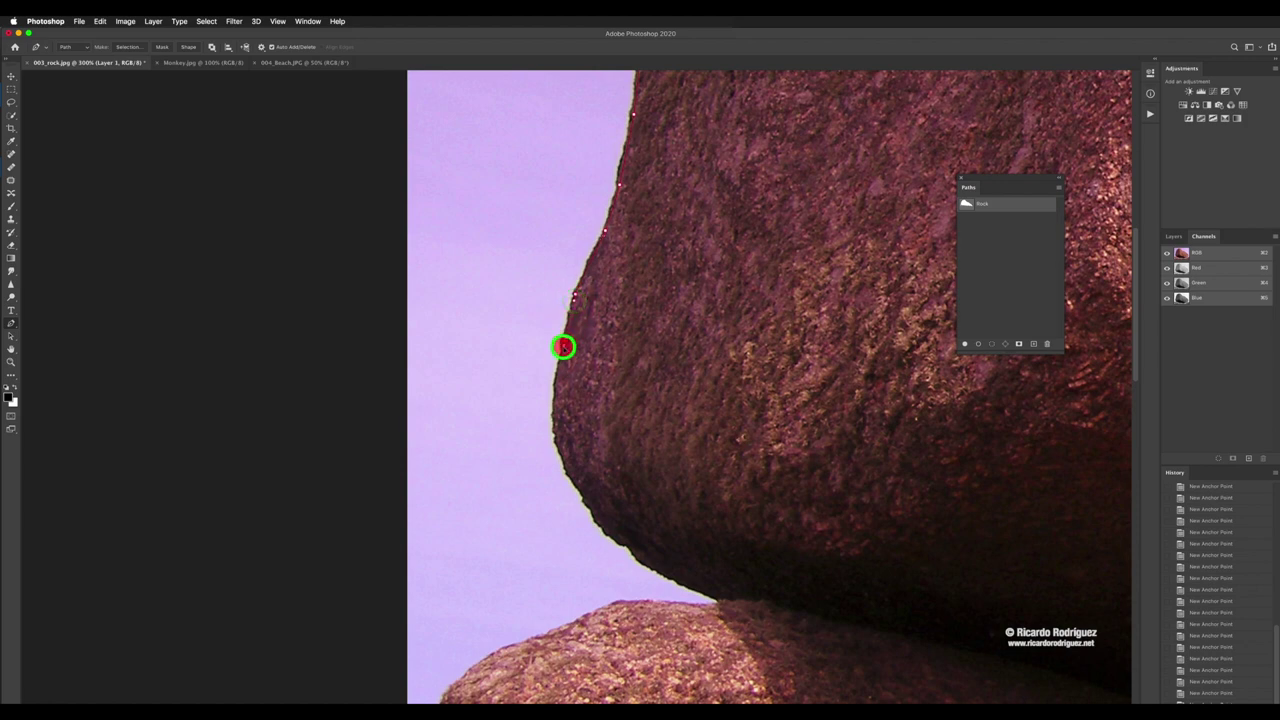
drag(554, 392, 556, 403)
drag(556, 403, 529, 349)
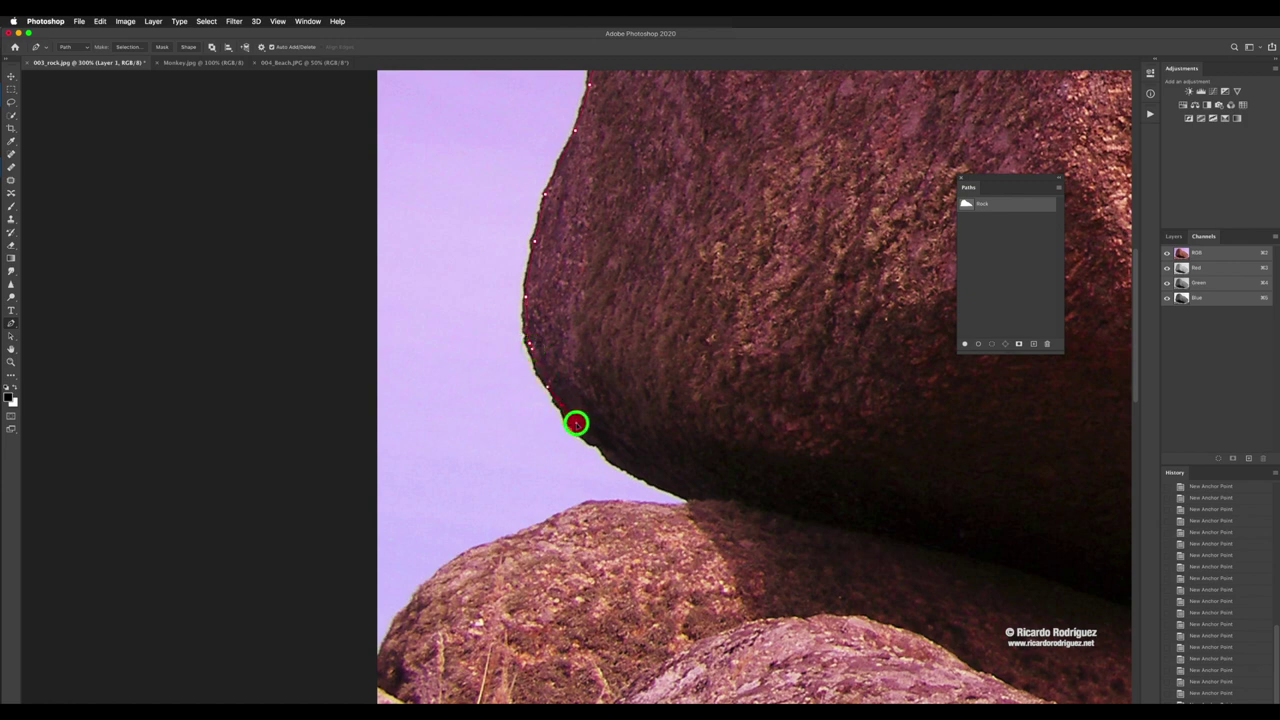
drag(606, 431, 479, 377)
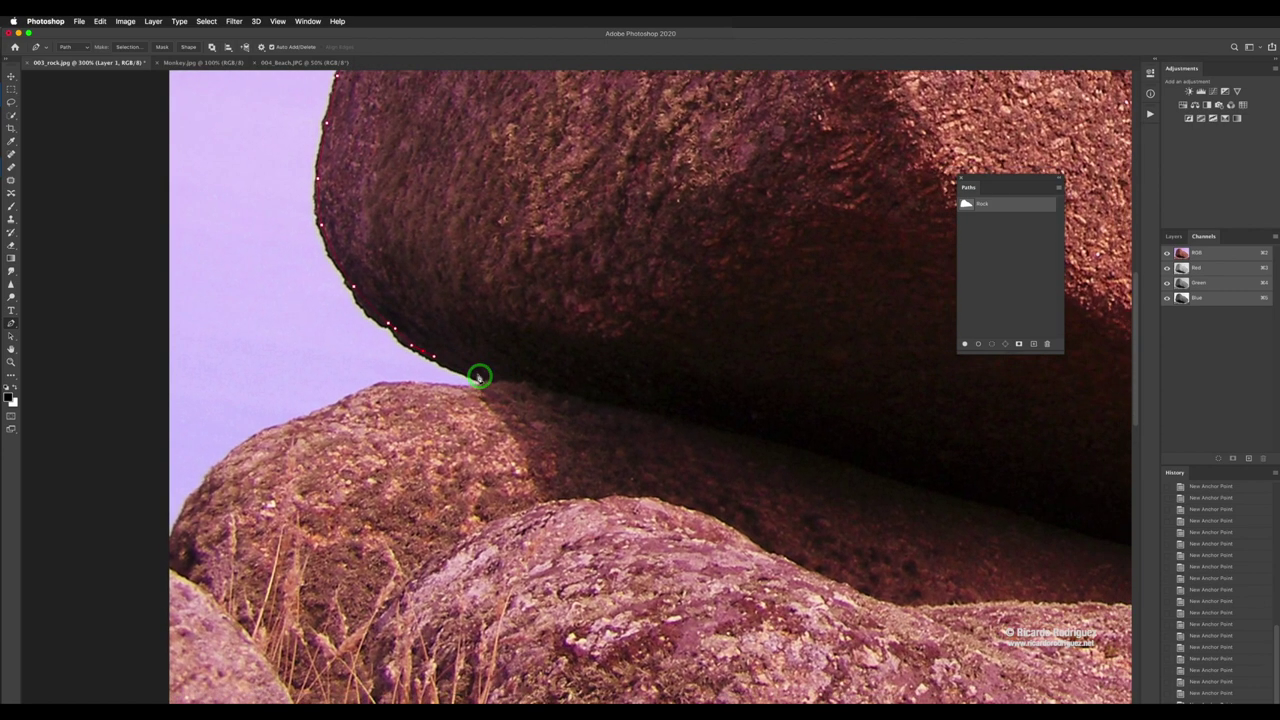
drag(586, 402, 393, 356)
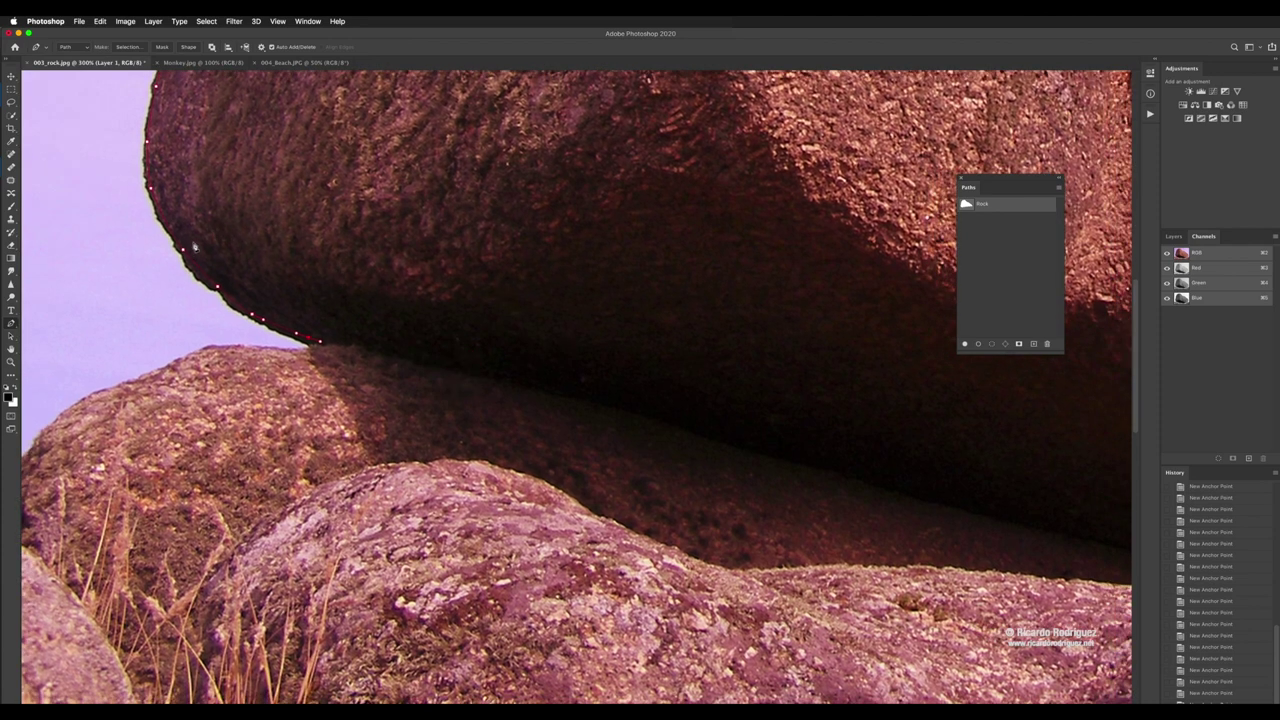
Step: Add anchors along the boulder's shadowed underside from where it meets the lower rock
click(311, 341)
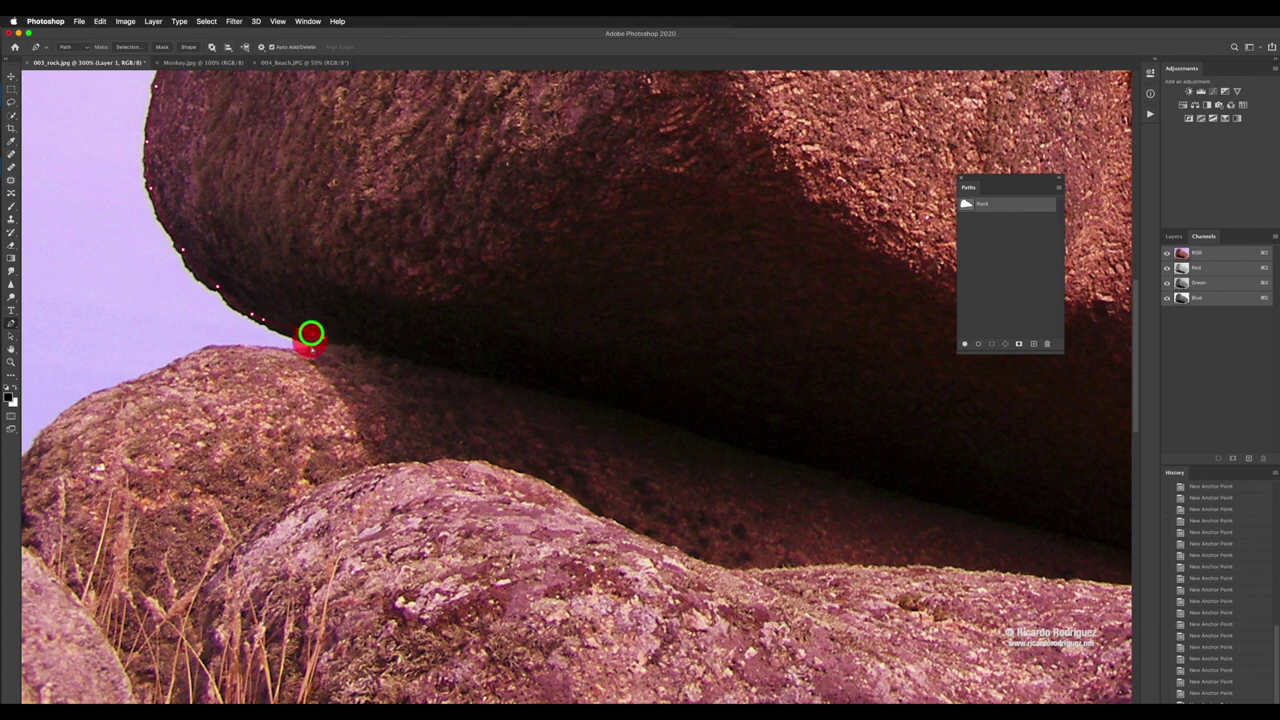
click(380, 346)
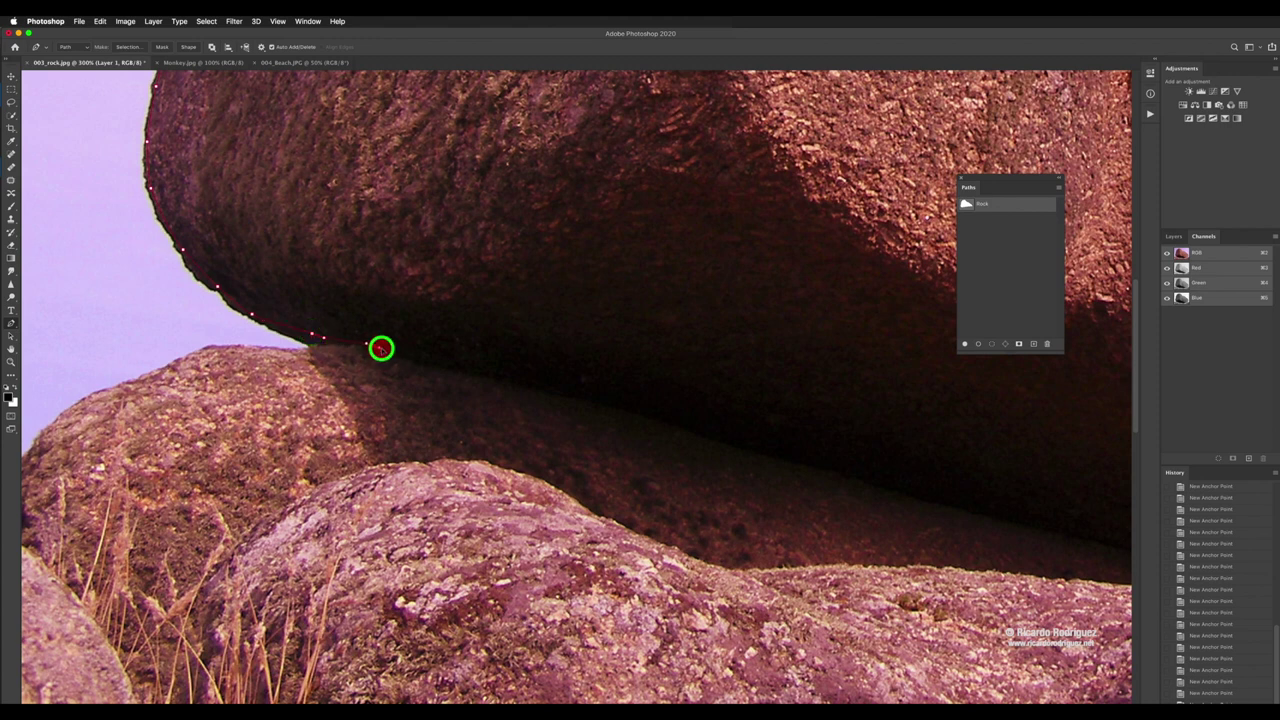
click(523, 378)
drag(611, 406, 416, 379)
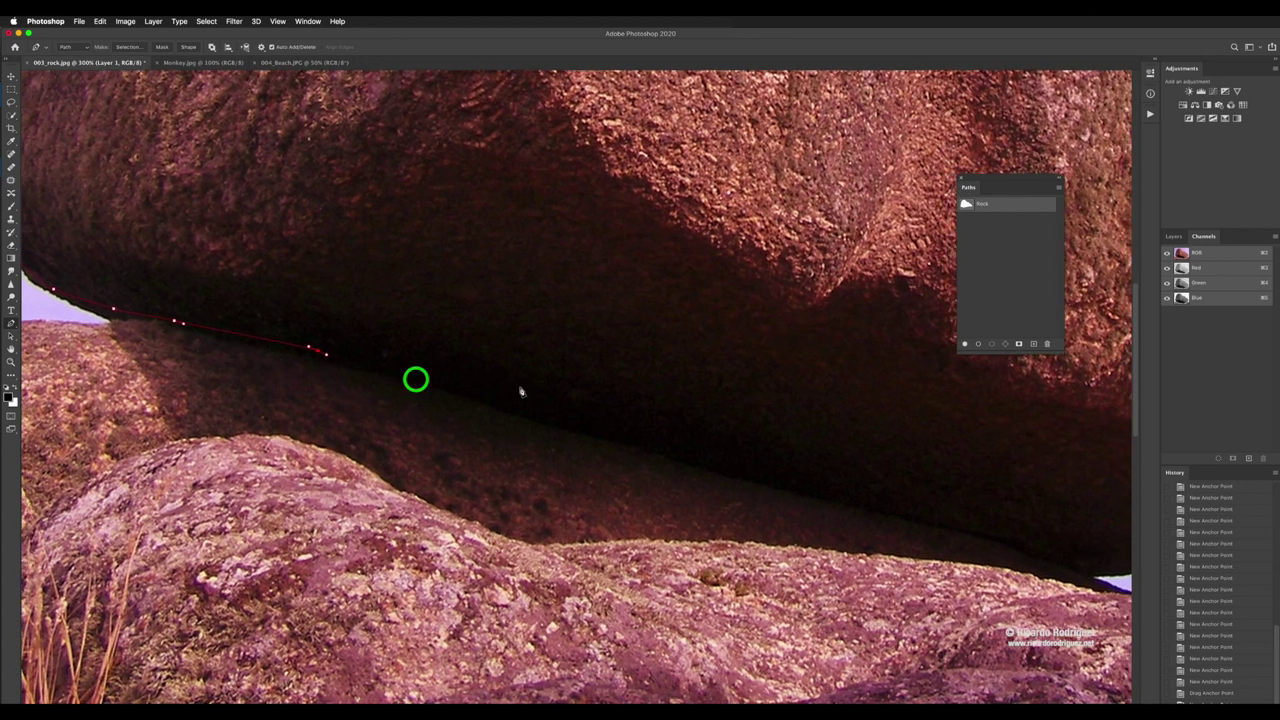
click(523, 389)
drag(558, 418, 503, 403)
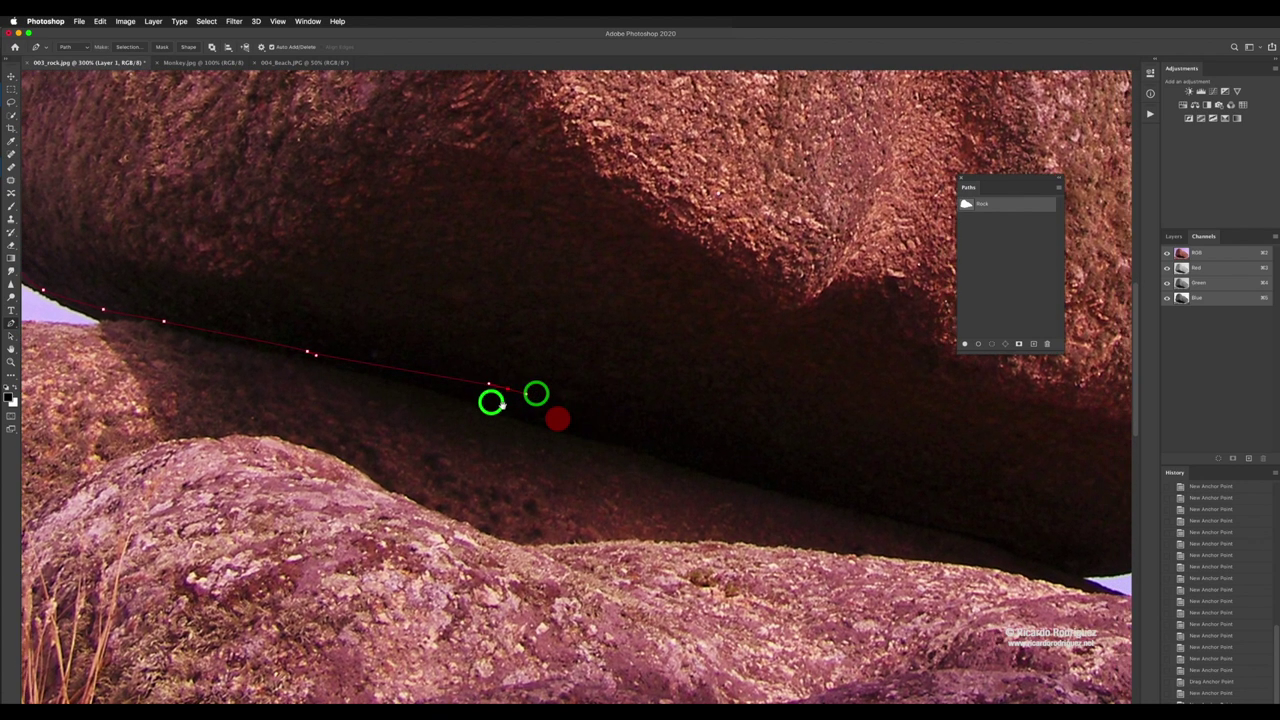
click(576, 416)
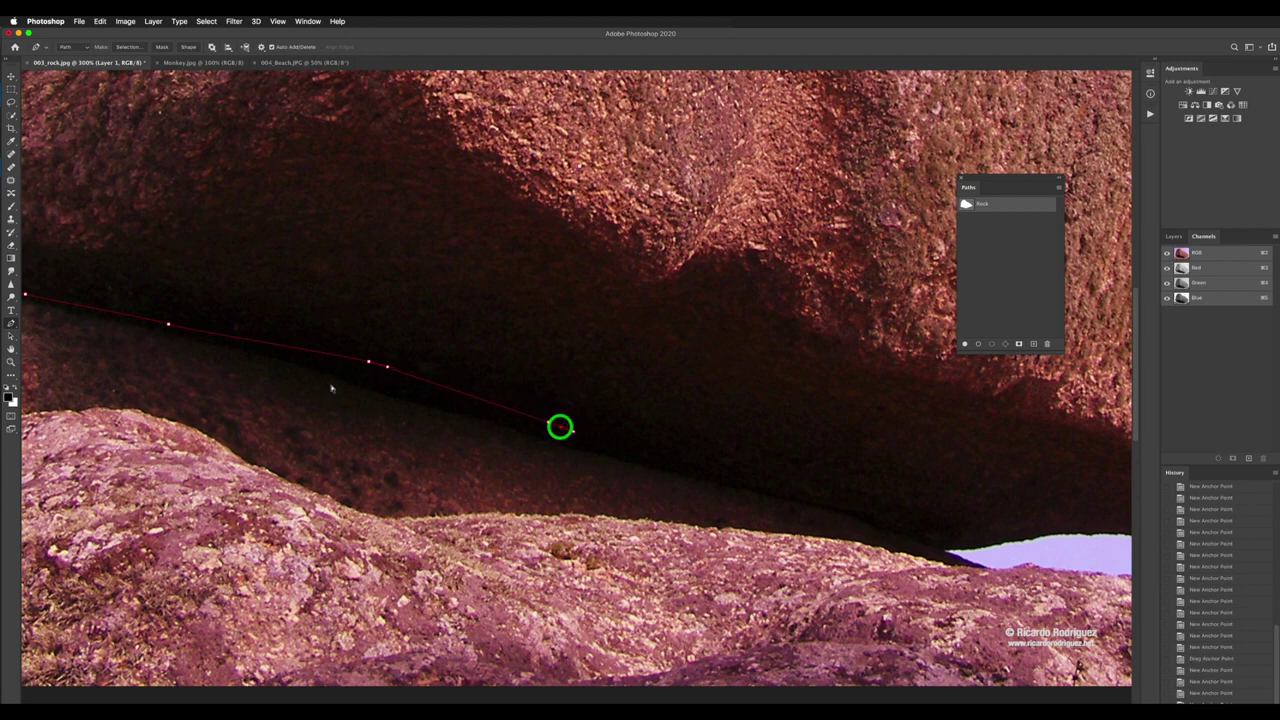
Step: Insert a point on the underside segment, delete a stray anchor, and adjust the end anchor
click(356, 375)
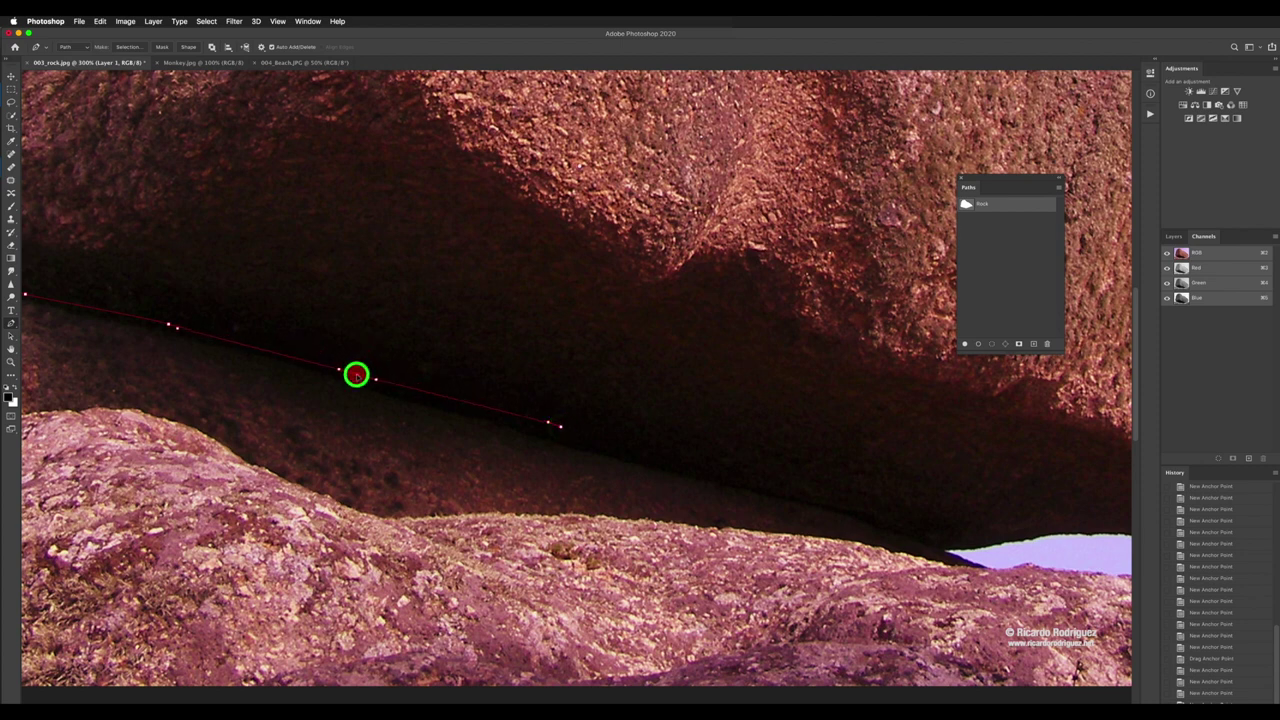
click(170, 324)
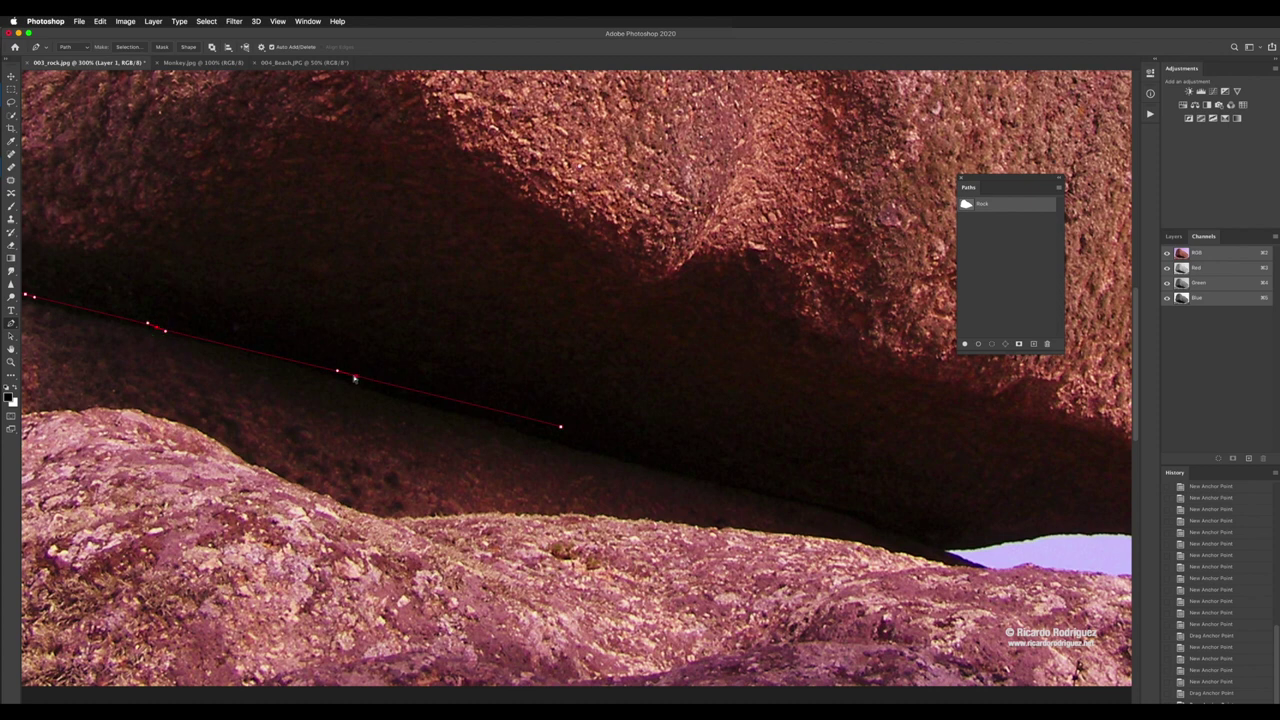
click(356, 377)
drag(561, 426, 569, 434)
Step: Resume from the end anchor with curved anchors along the underside to the sky gap
click(566, 433)
click(692, 467)
drag(692, 467, 702, 470)
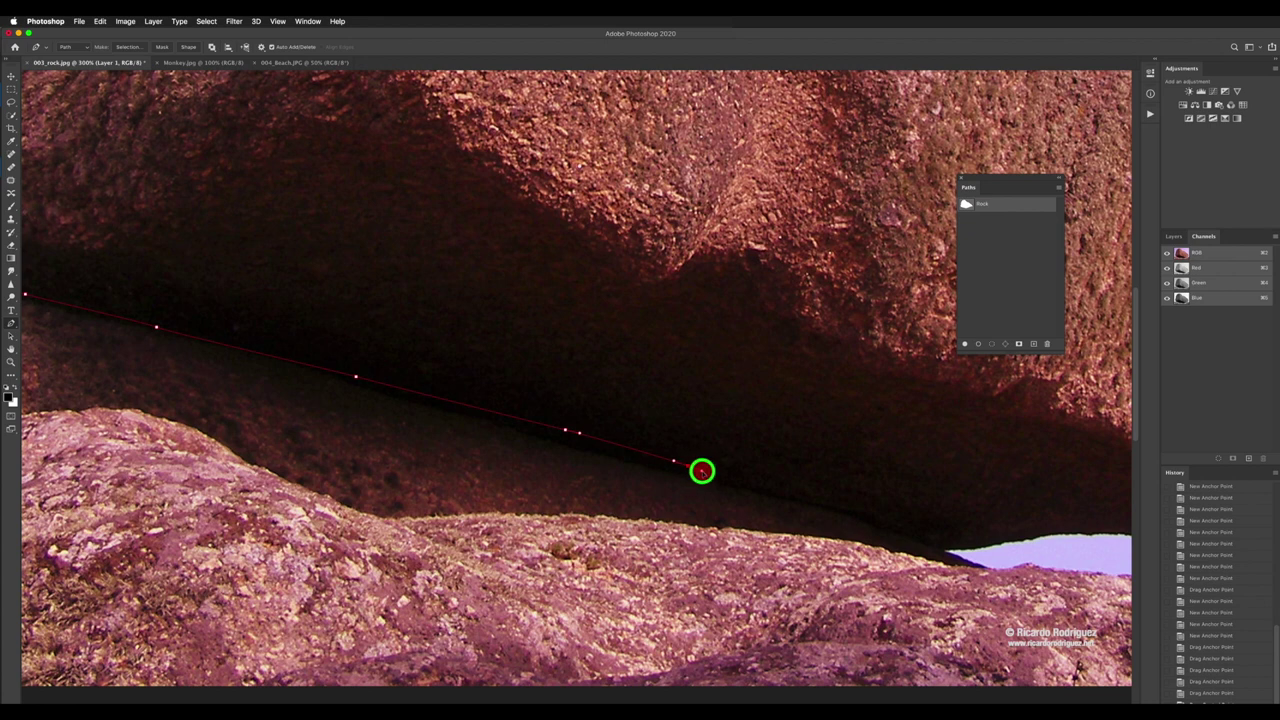
drag(819, 500, 845, 507)
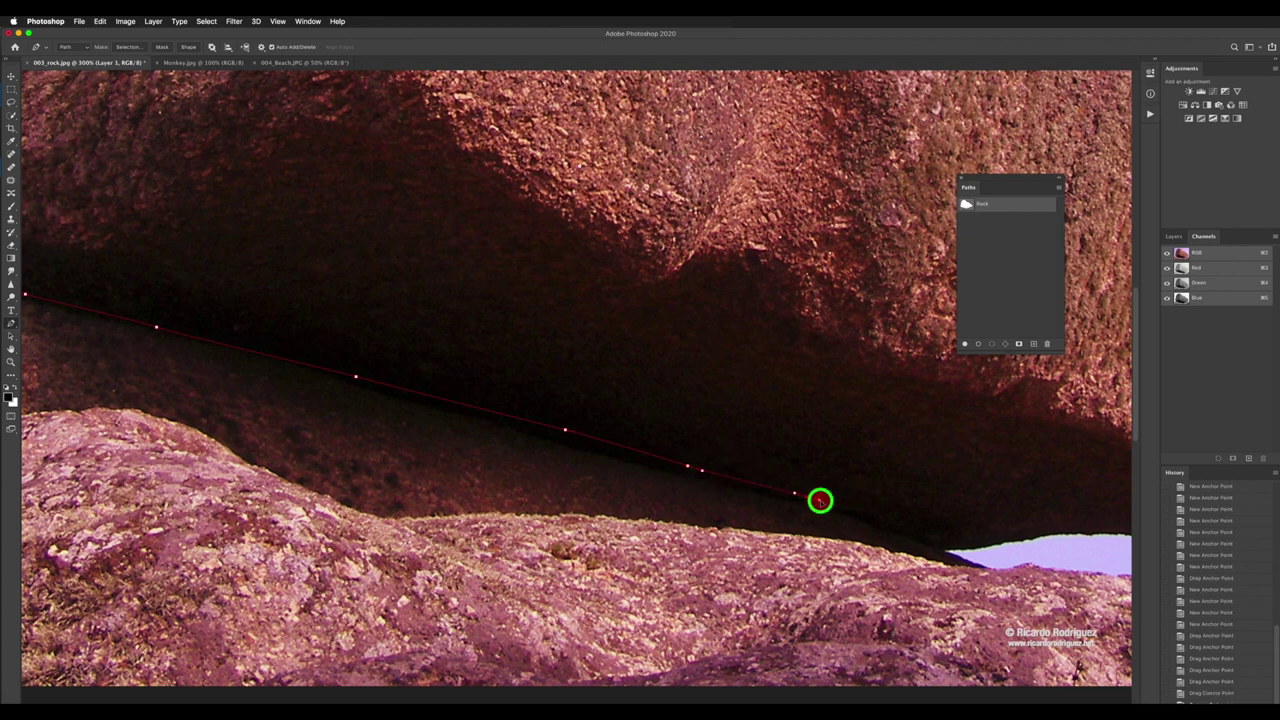
click(921, 537)
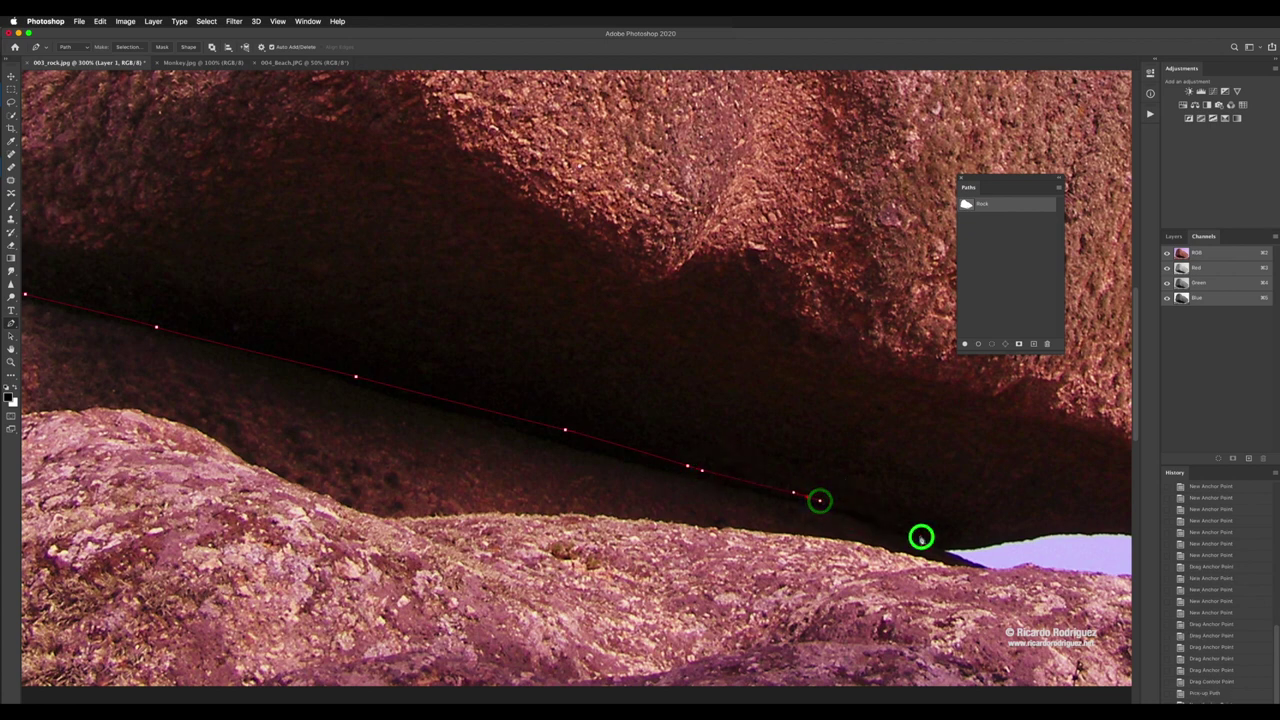
Step: Trace anchors along the top edge of the sky gap toward the boulder's right side
click(980, 544)
scroll(811, 478, right, 5)
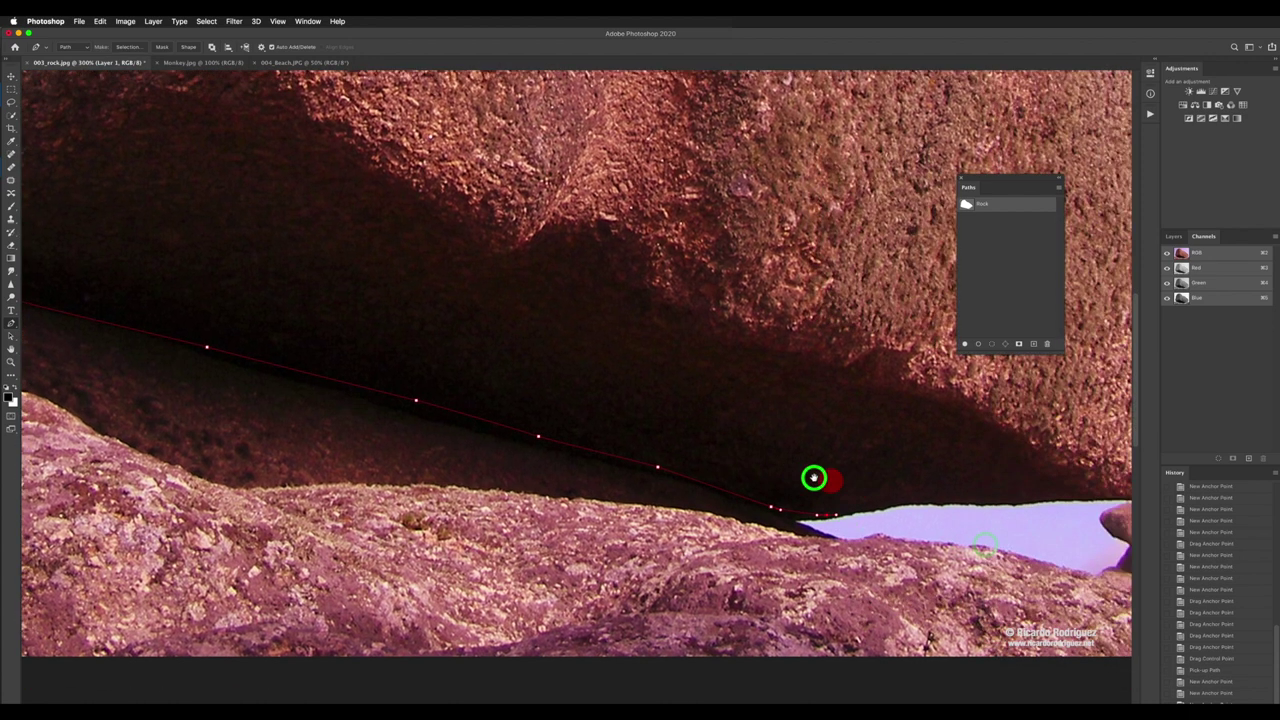
click(851, 489)
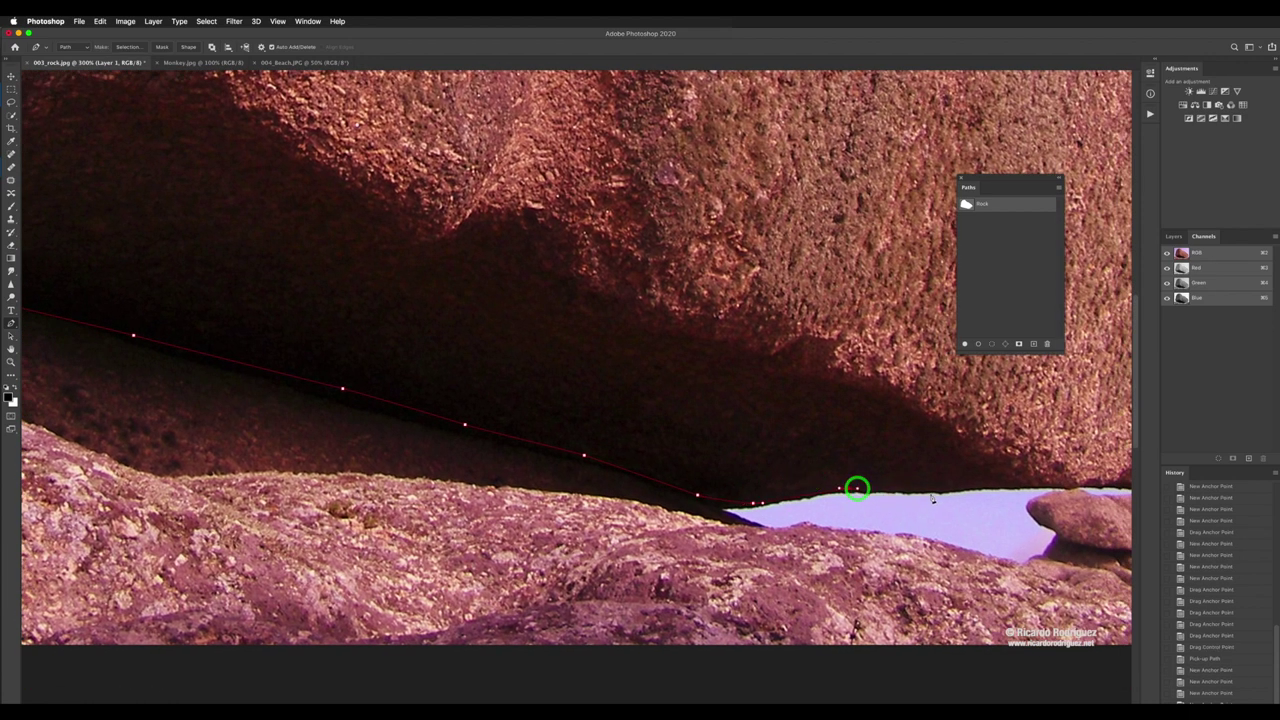
drag(933, 489, 943, 489)
scroll(857, 480, right, 5)
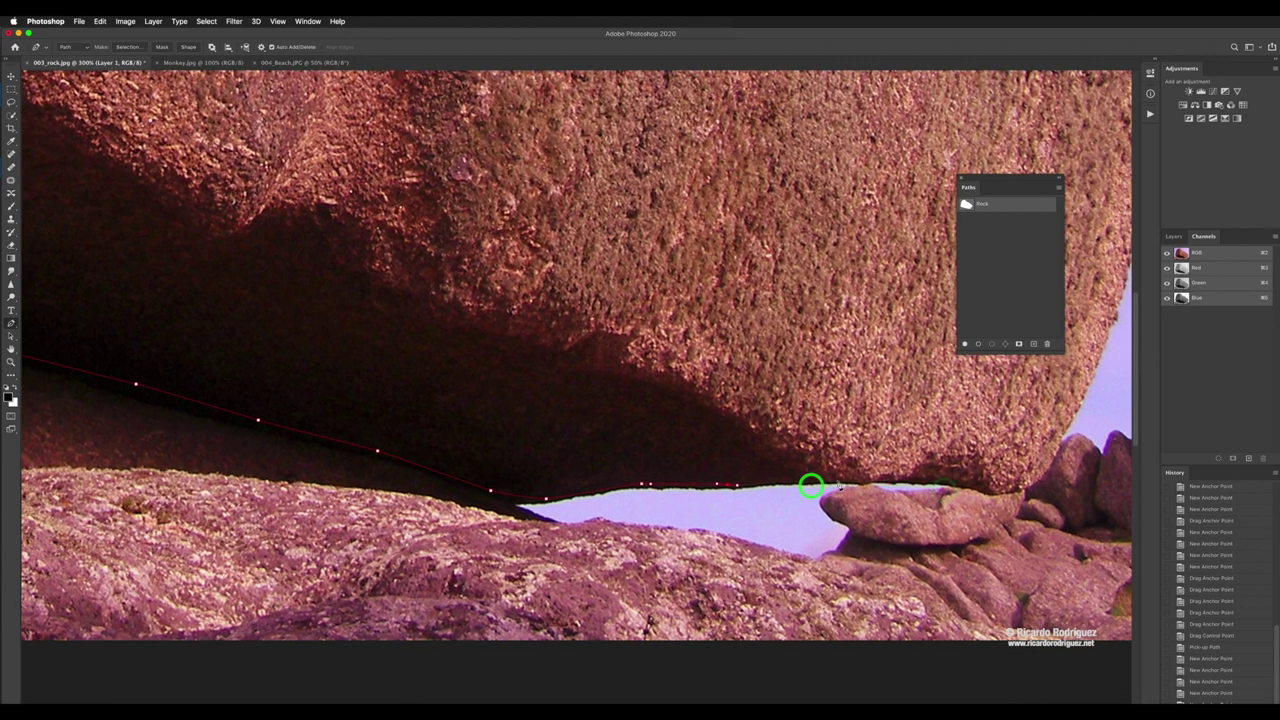
click(812, 480)
click(869, 480)
click(915, 481)
click(967, 486)
click(1002, 489)
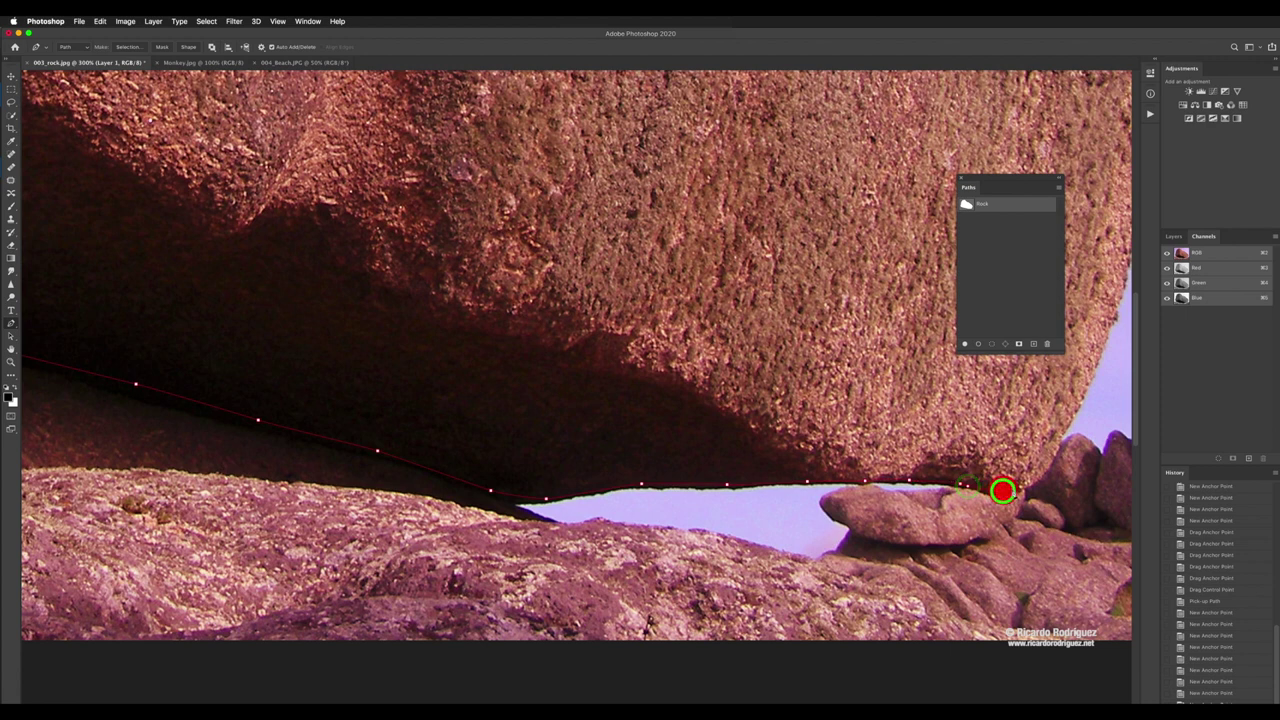
click(1037, 477)
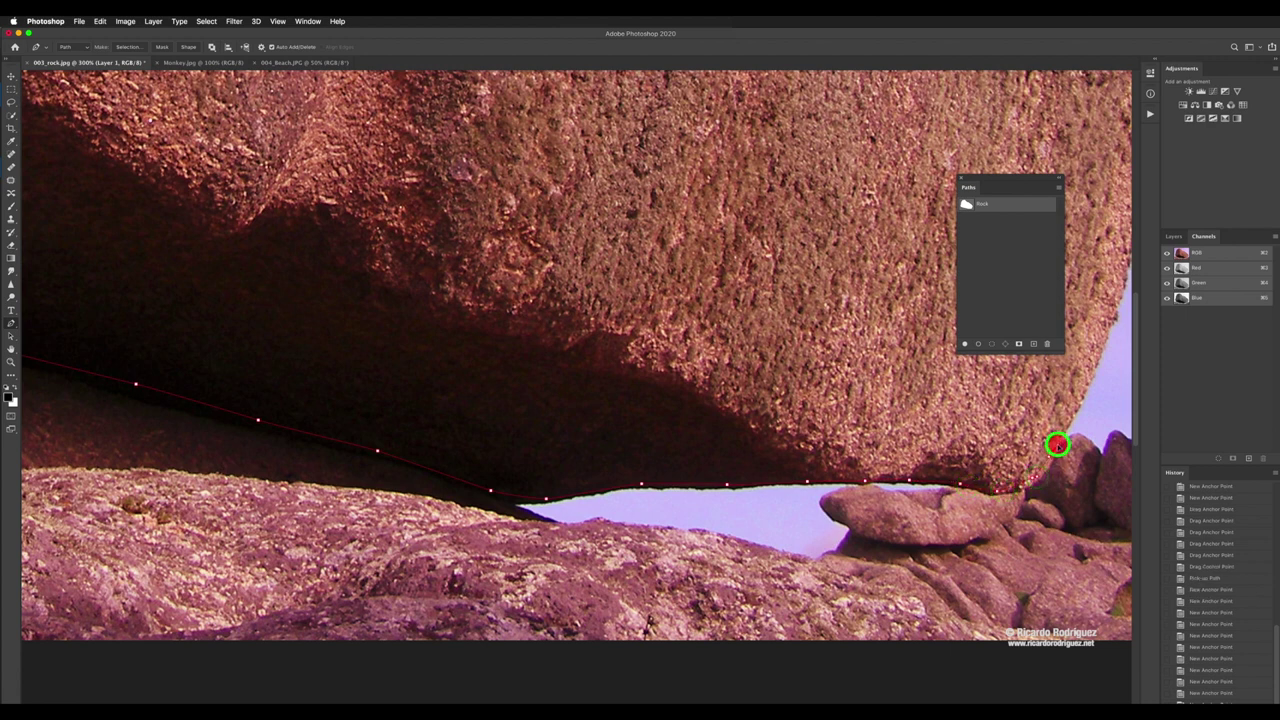
Step: Carry the path up the boulder's right edge to close the outline
scroll(1057, 440, right, 5)
scroll(1057, 440, up, 3)
scroll(850, 519, right, 5)
scroll(850, 519, up, 2)
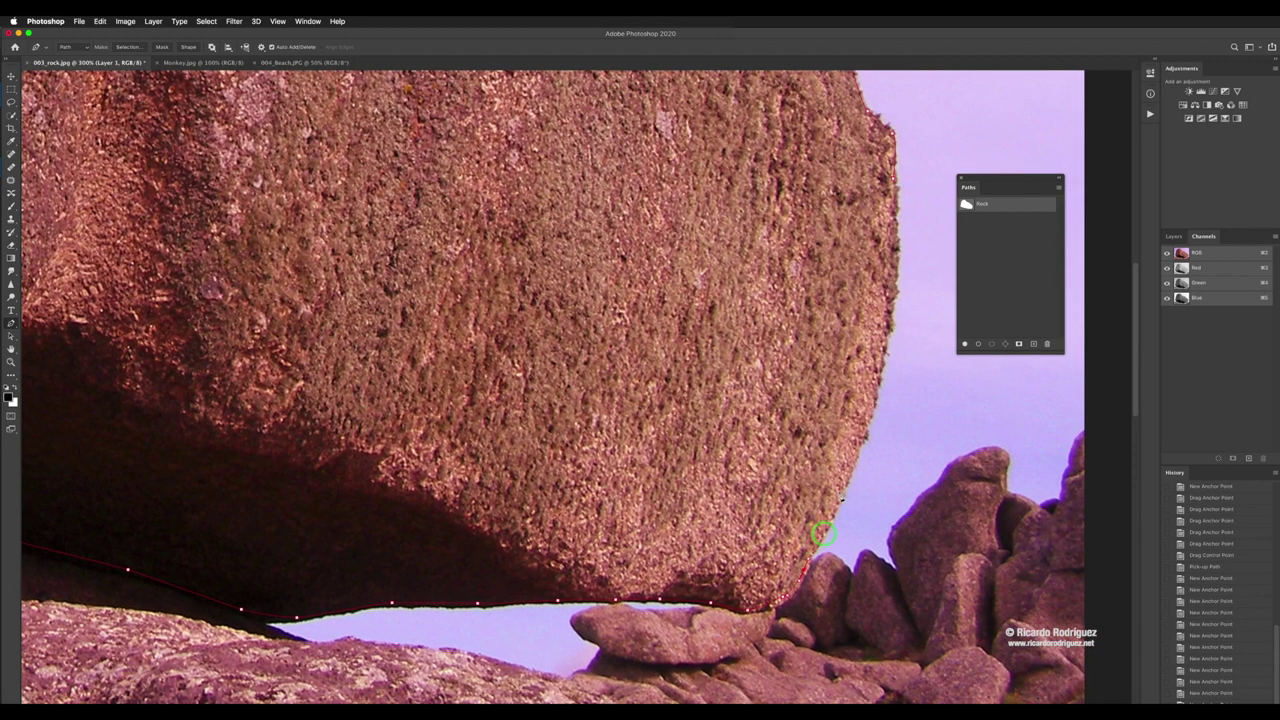
drag(846, 477, 849, 465)
click(880, 370)
scroll(880, 355, up, 2)
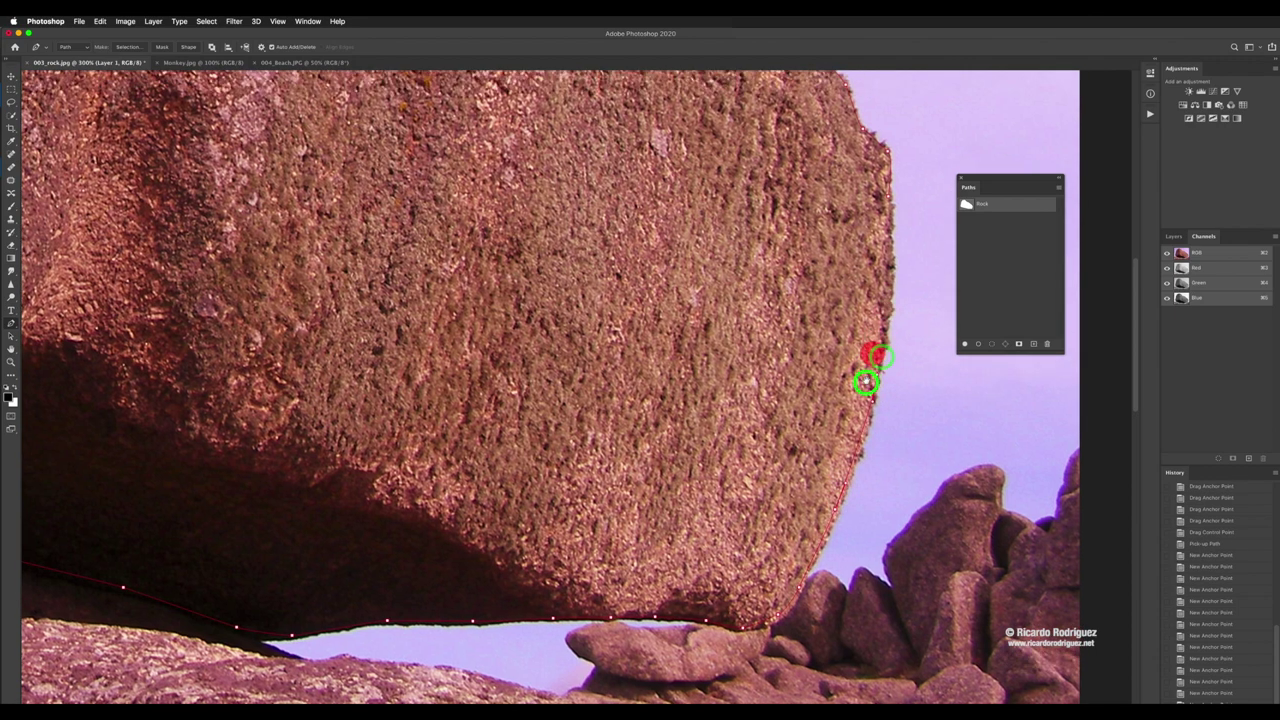
click(861, 341)
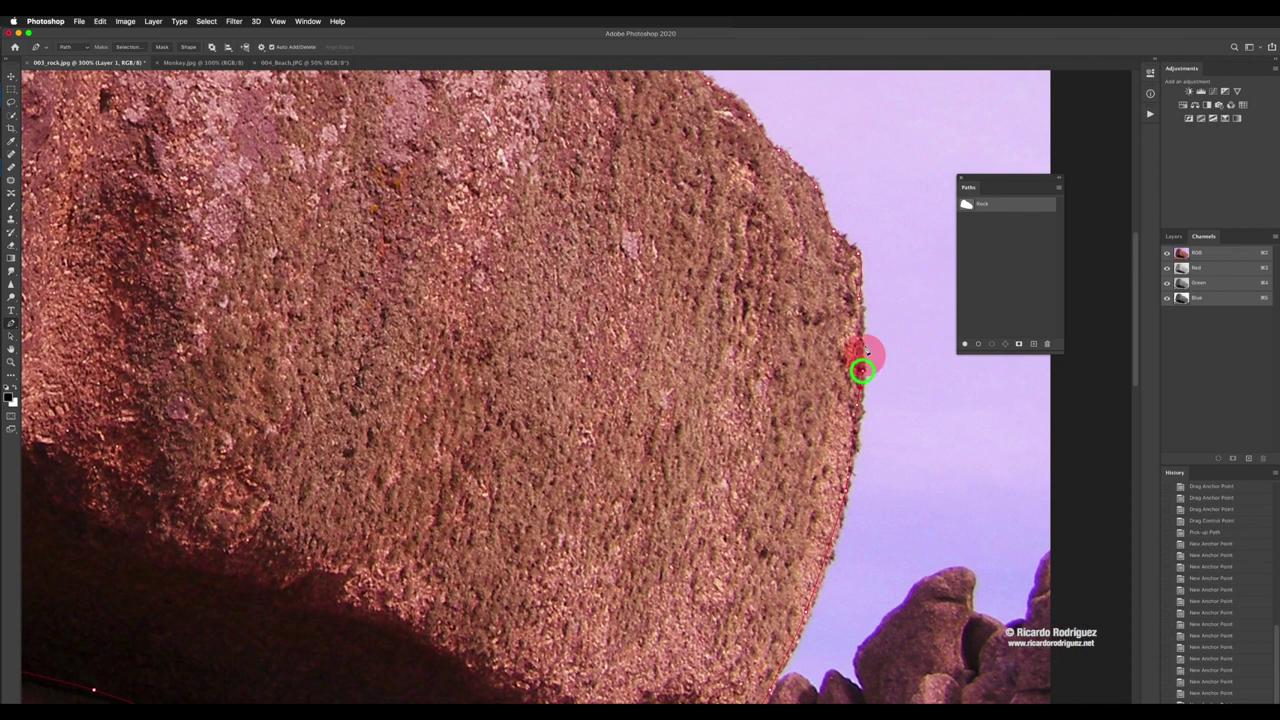
click(858, 324)
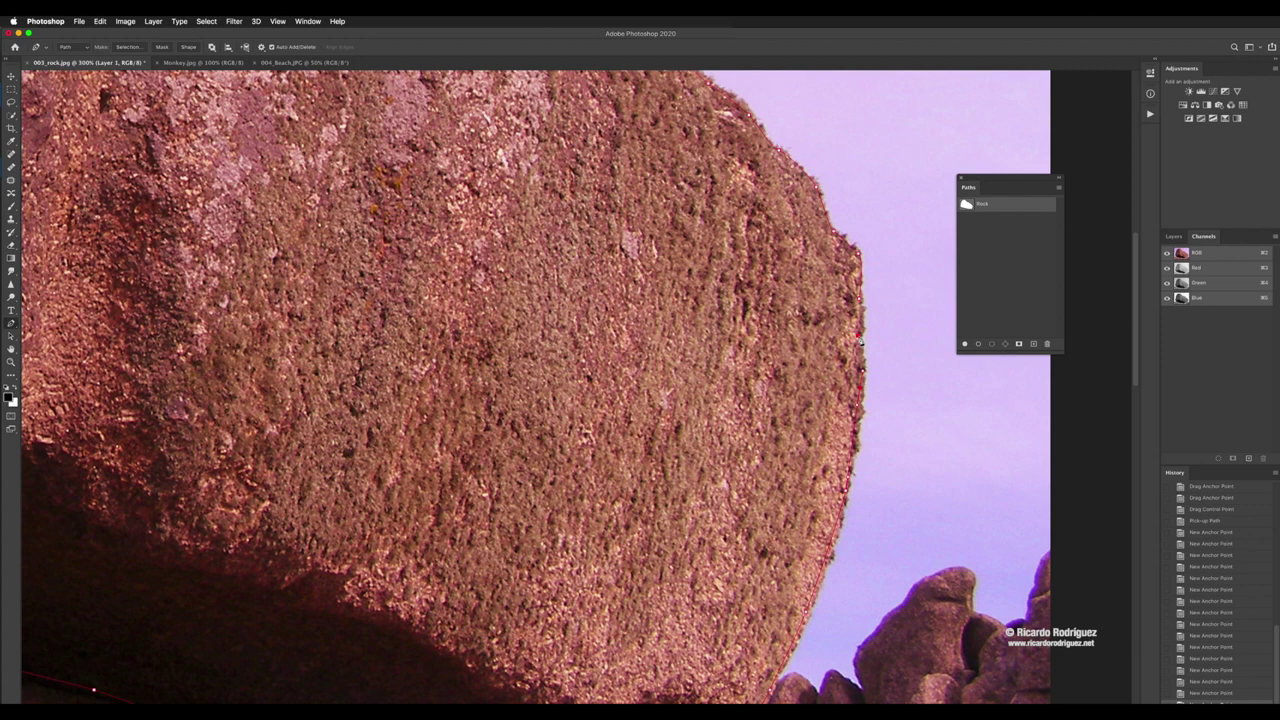
click(858, 338)
click(857, 296)
Step: Fit the rock on screen, make a 1-pixel-feather selection from the Rock path, then deselect
key(super+0)
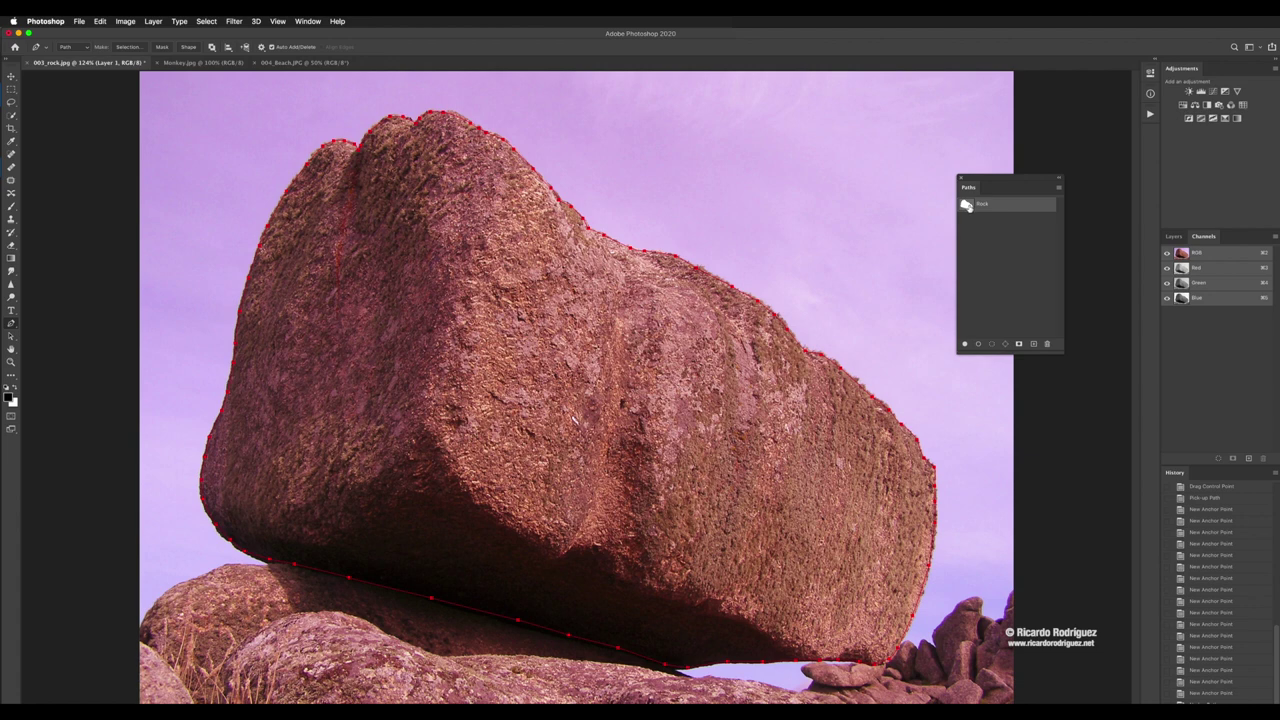
click(1060, 190)
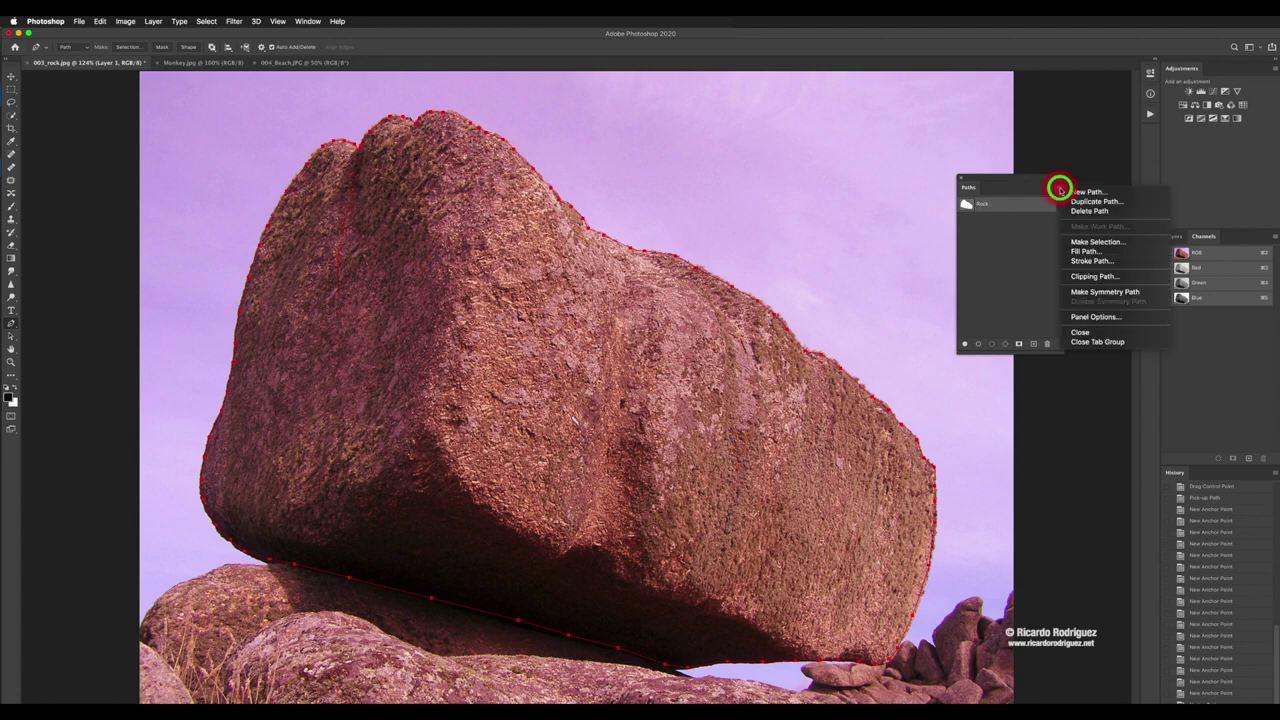
click(1089, 243)
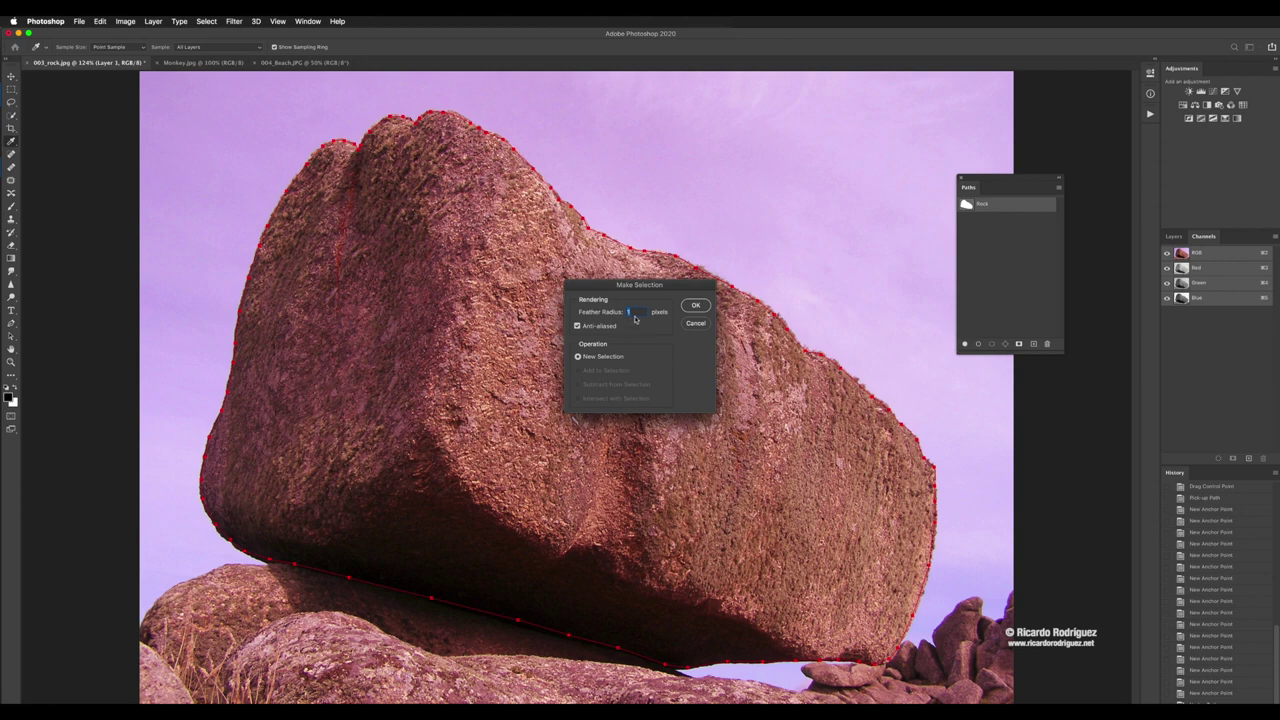
click(697, 307)
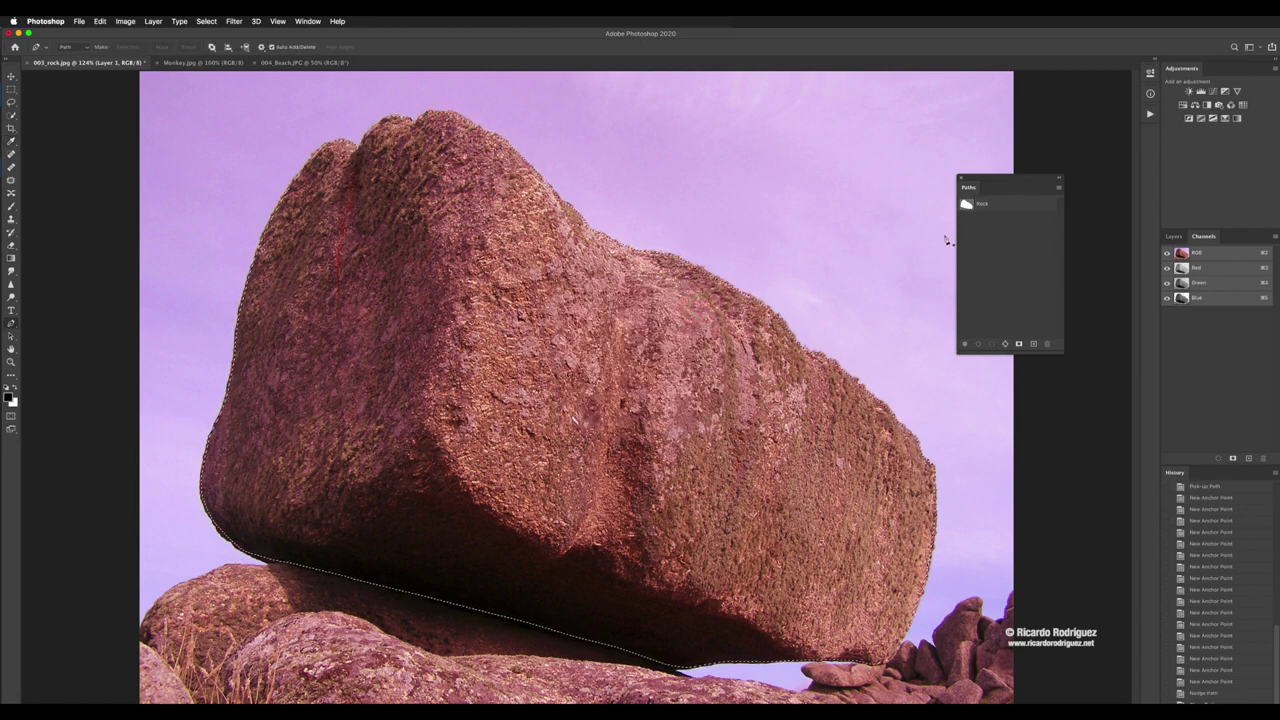
key(super+d)
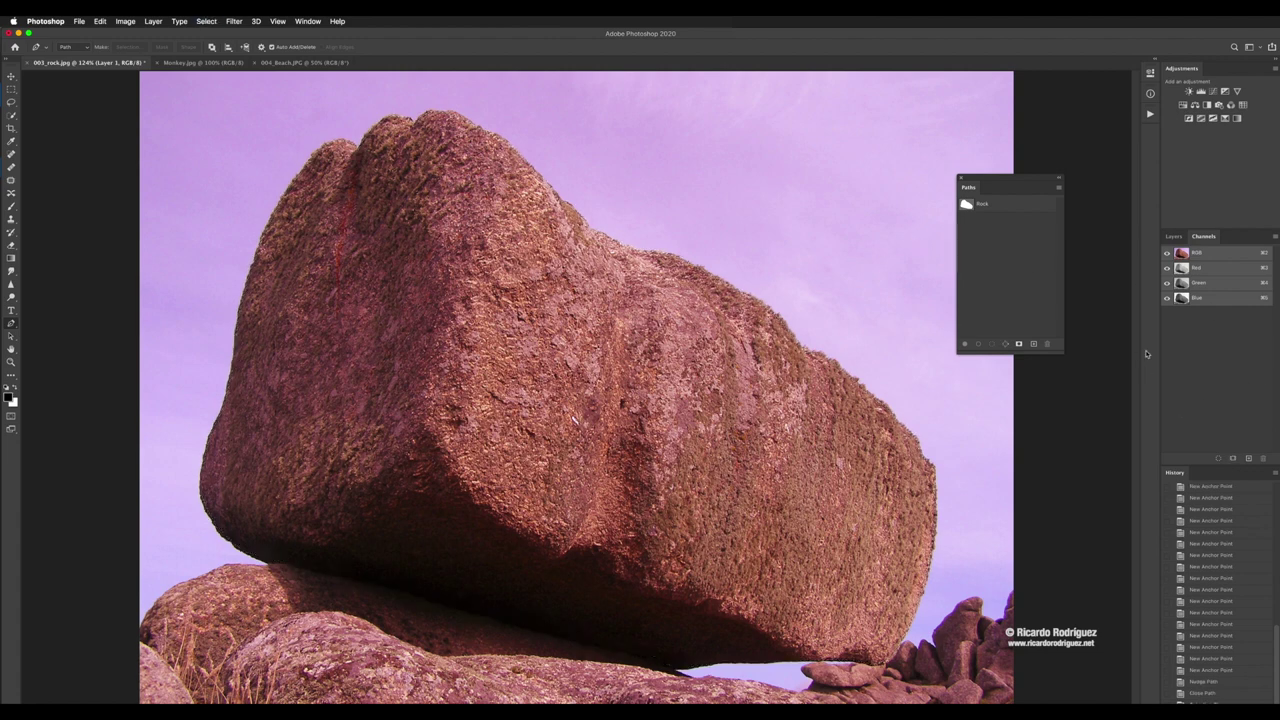
Step: Turn the Rock path into a selection around the boulder with a 1-pixel feather radius
click(1168, 237)
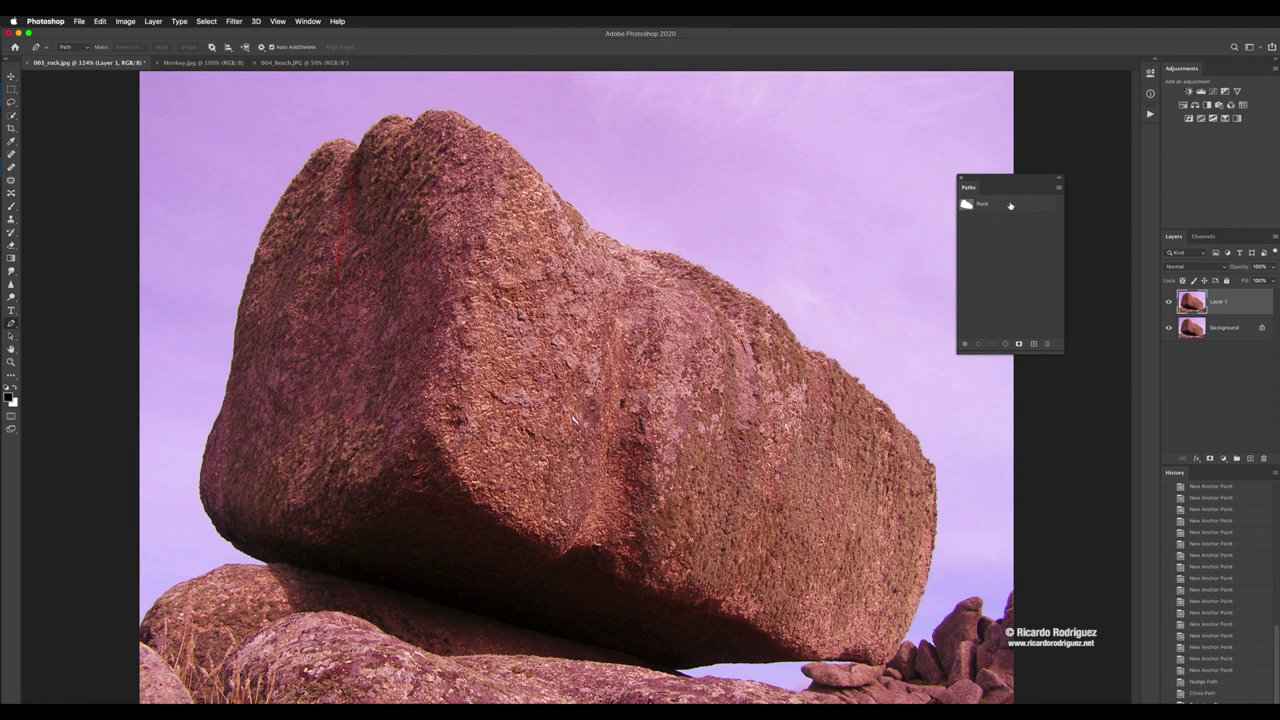
click(1010, 205)
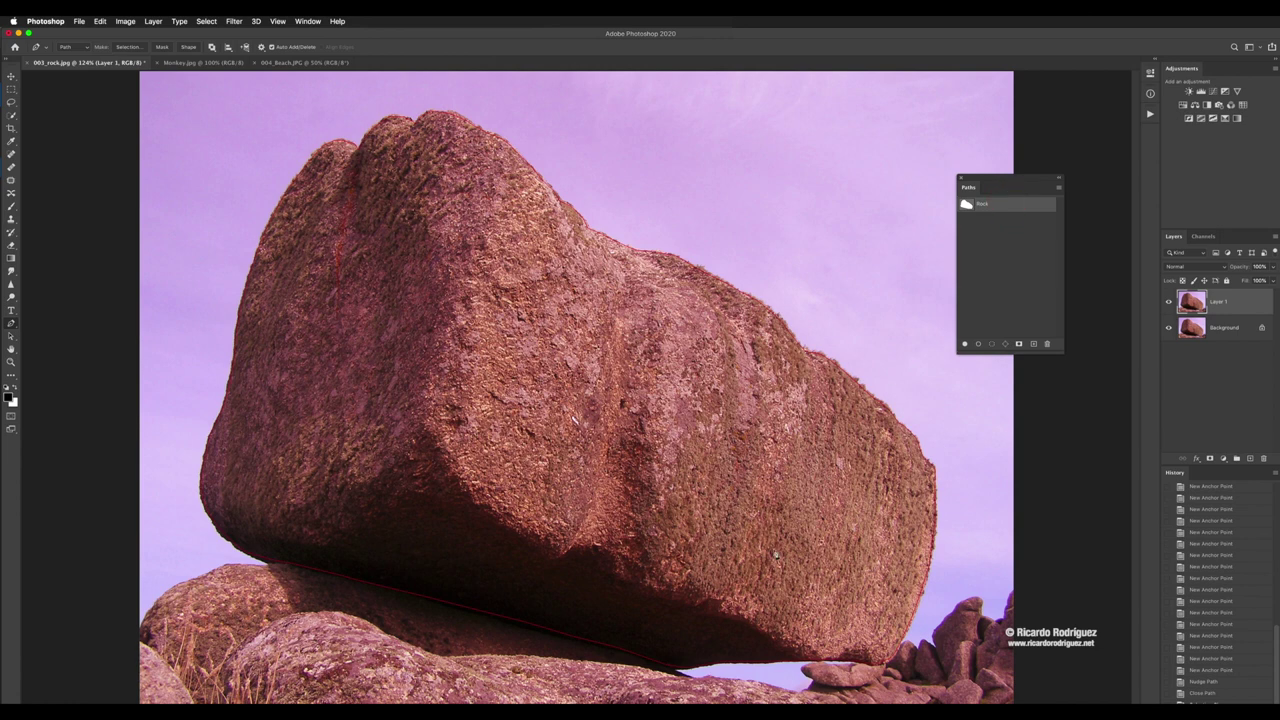
click(1059, 189)
click(1095, 242)
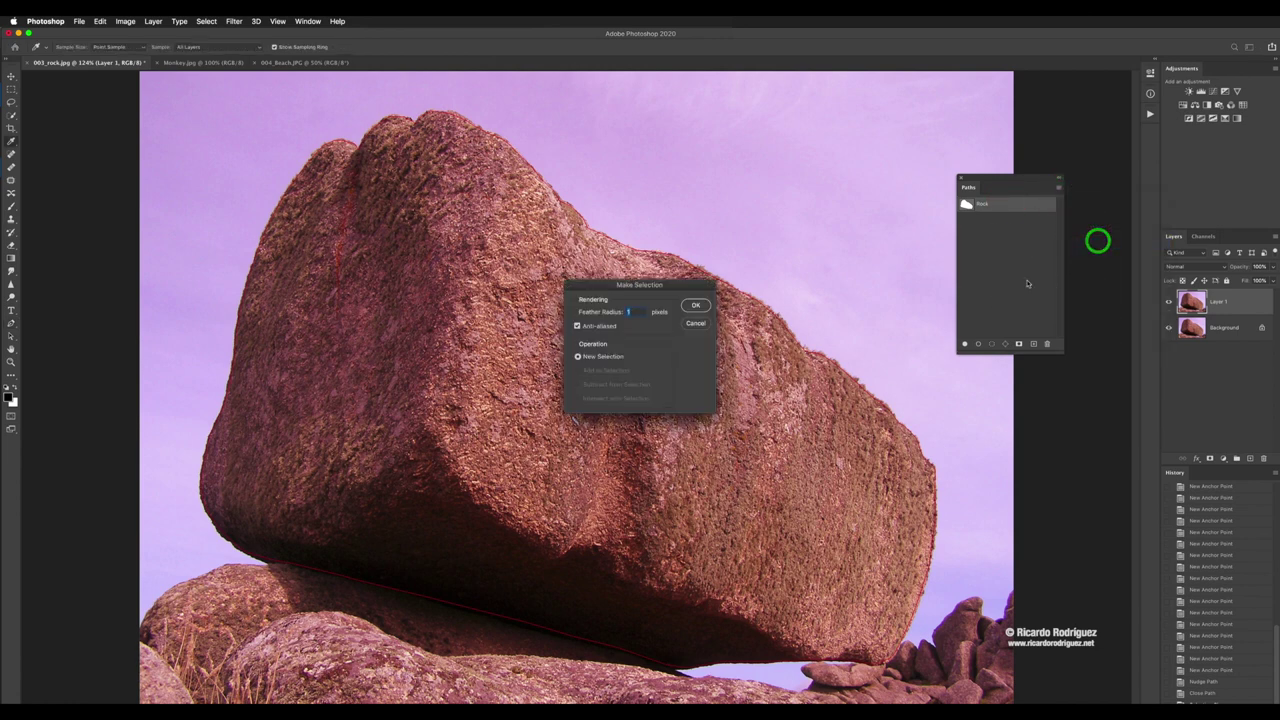
click(697, 306)
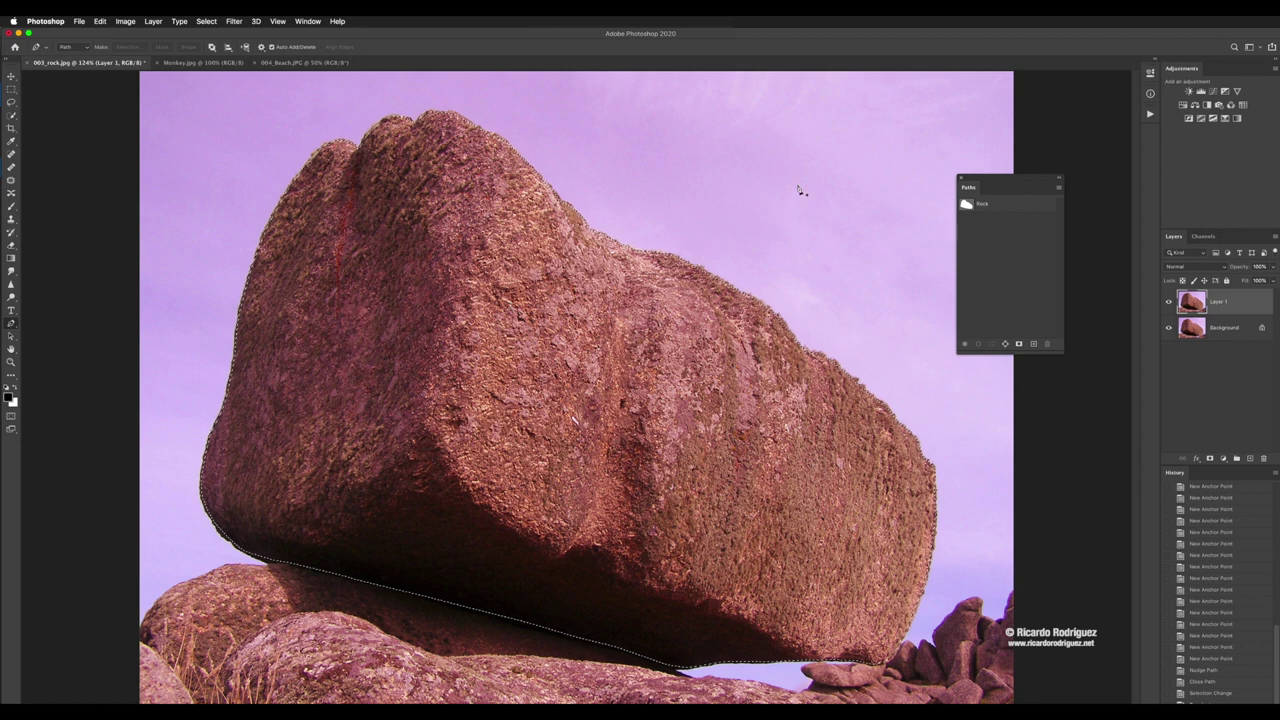
mouse_move(1004, 183)
mouse_down()
mouse_move(986, 163)
mouse_move(987, 175)
mouse_up()
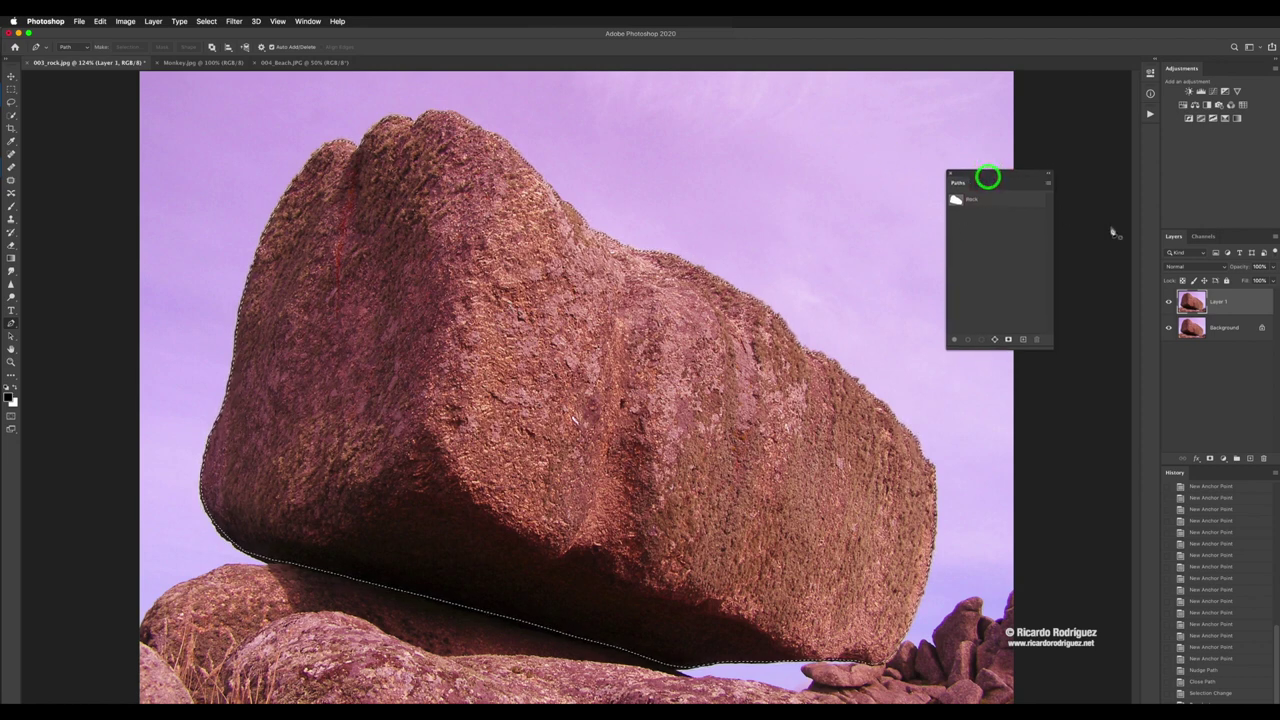
click(1225, 310)
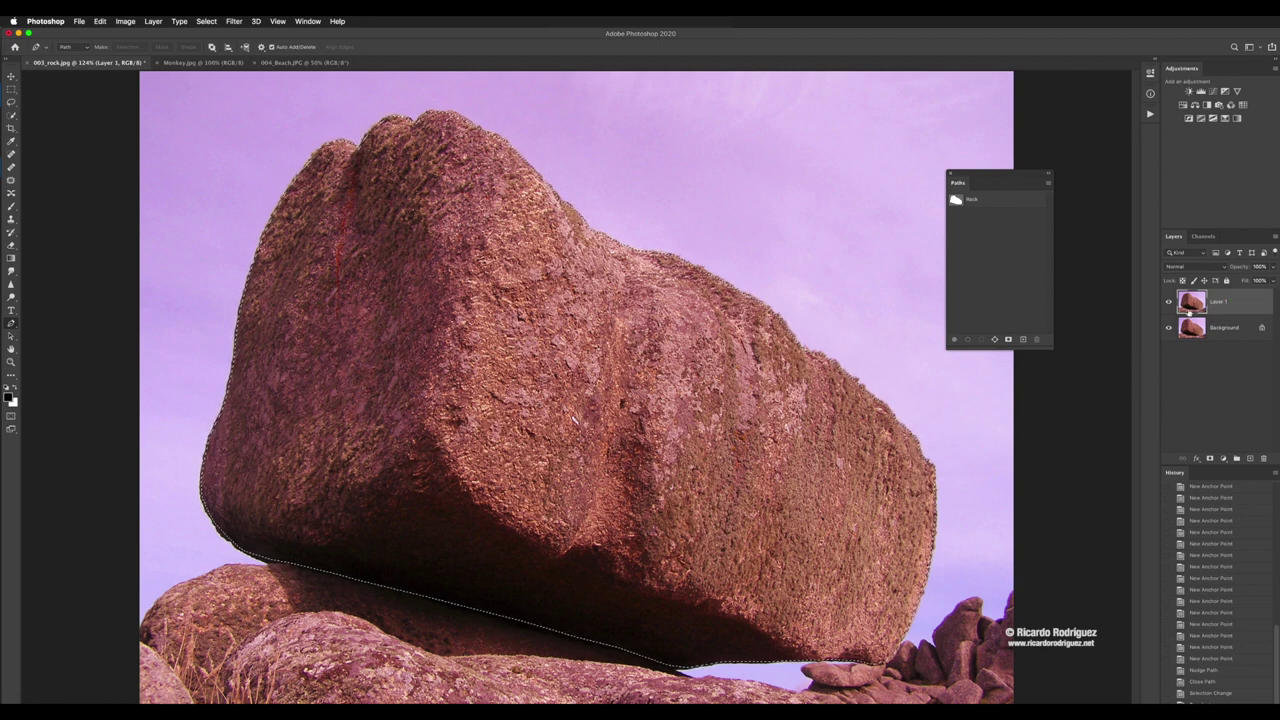
Step: Mask Layer 1 to the boulder selection, hide the Background, and drag the cut-out onto 004_Beach.JPG
click(1210, 459)
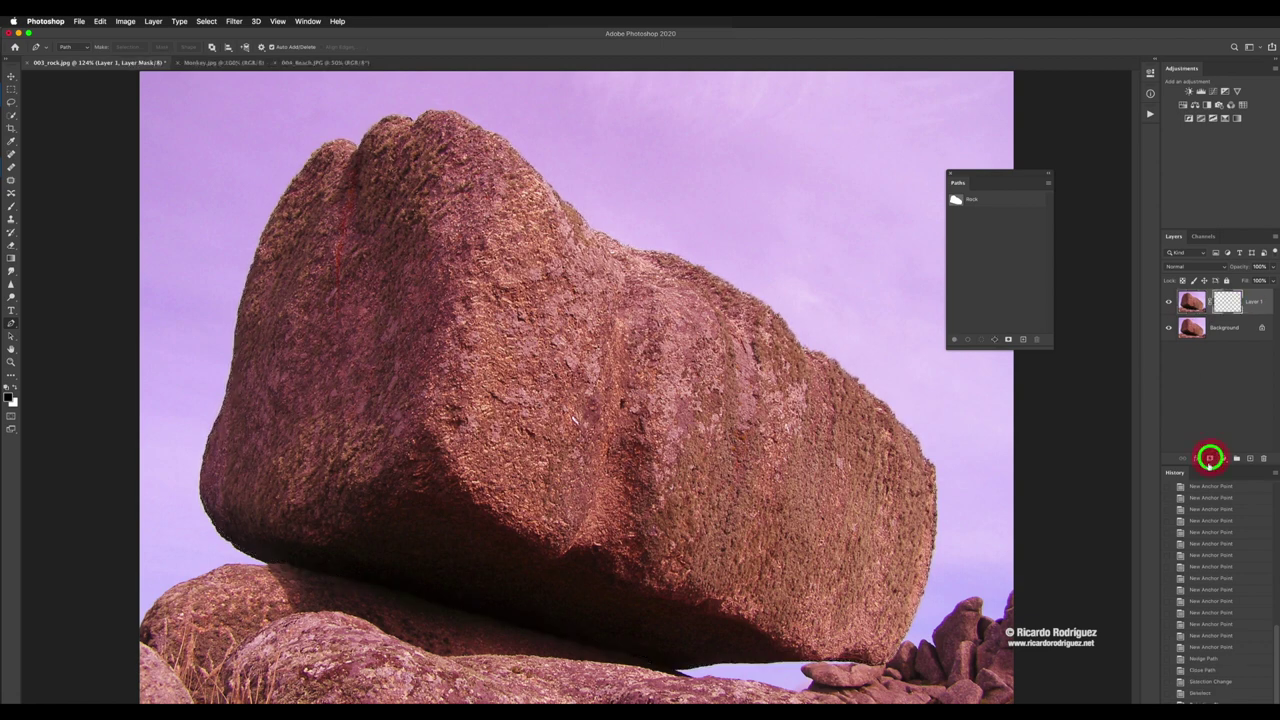
click(1168, 328)
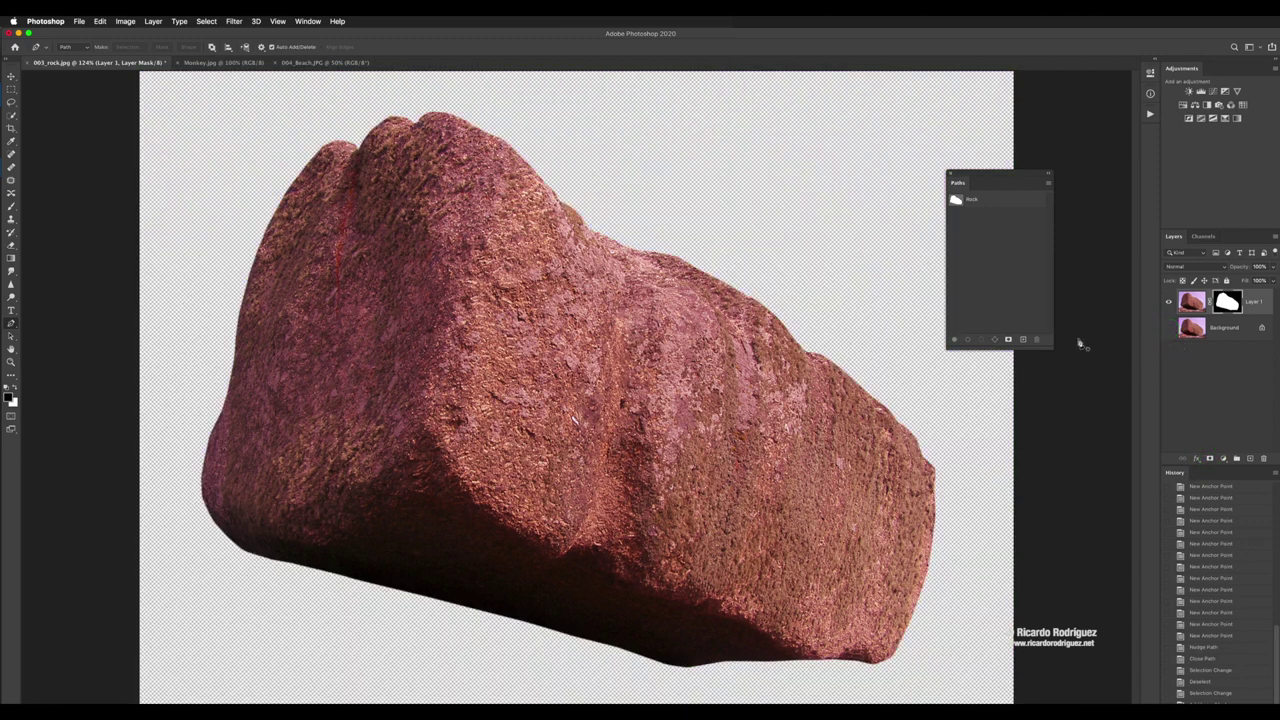
click(11, 77)
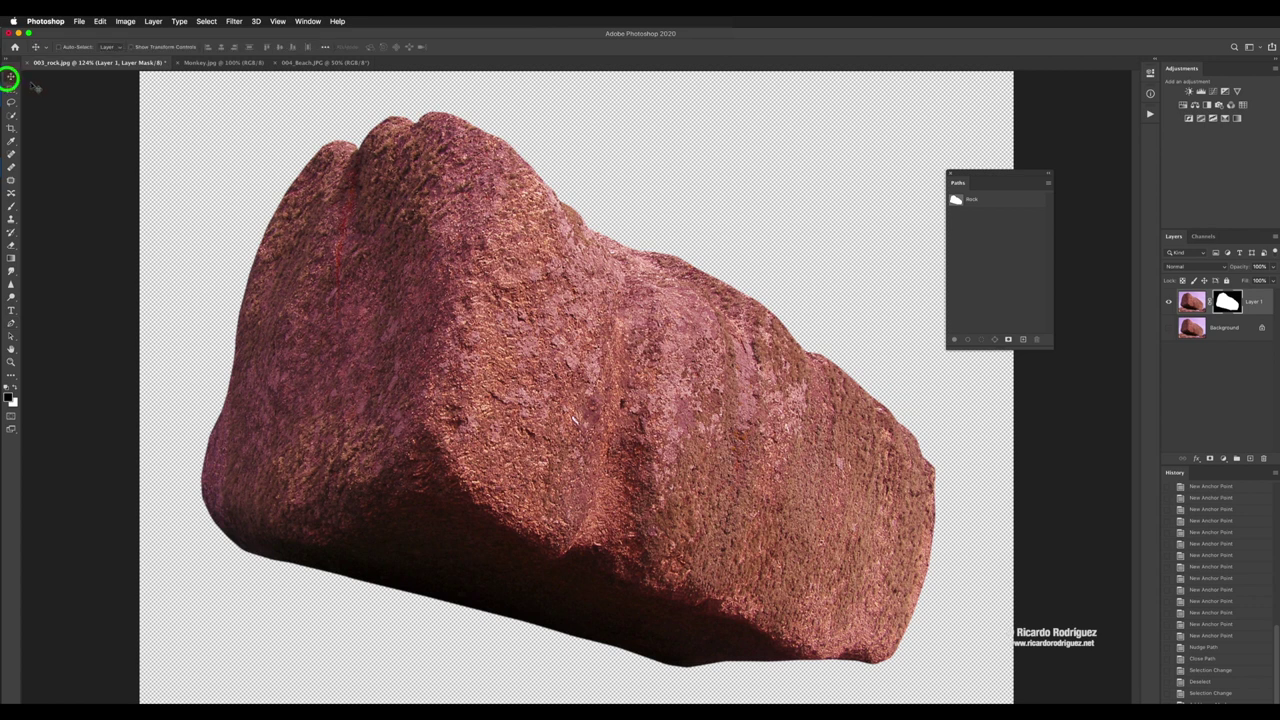
drag(484, 302, 309, 97)
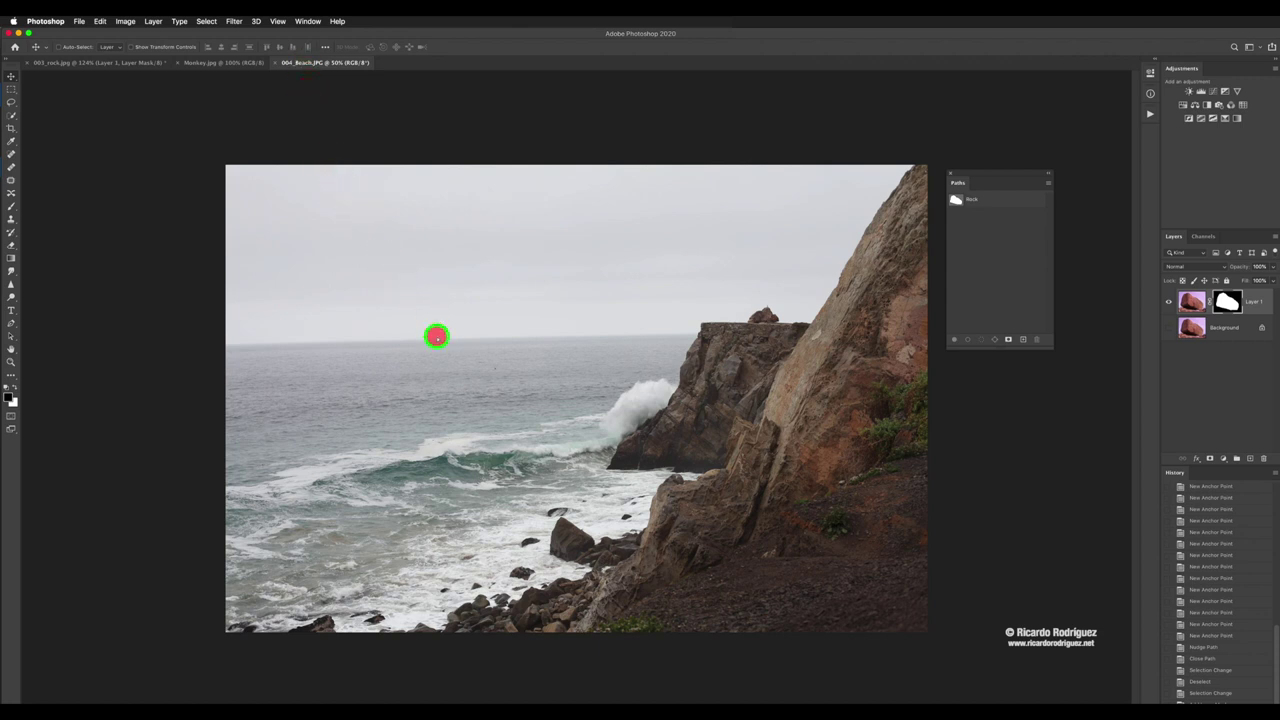
Step: Paste the boulder into 004_Beach.JPG, accept the profile conversion, and nudge it over the sea
key(super+v)
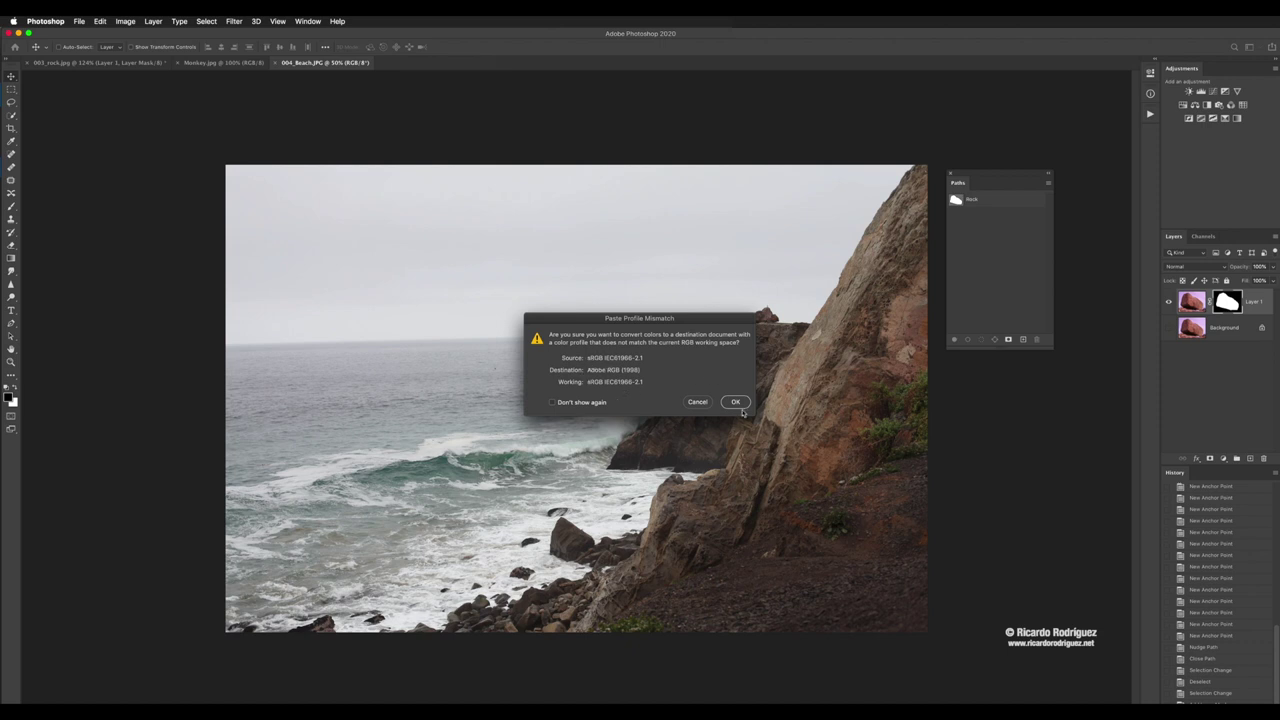
click(736, 403)
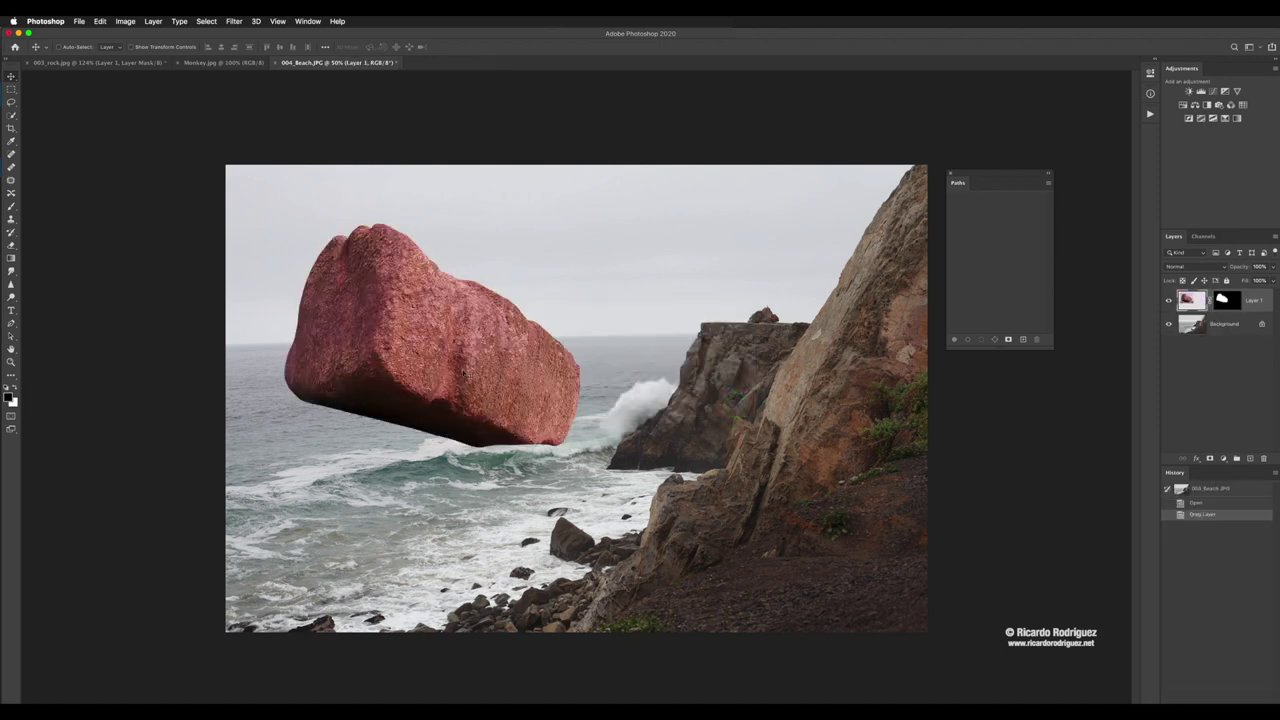
mouse_move(483, 354)
mouse_down()
mouse_move(521, 412)
mouse_move(746, 431)
mouse_move(743, 463)
mouse_move(457, 286)
mouse_move(411, 387)
mouse_move(571, 426)
mouse_move(737, 437)
mouse_move(720, 466)
mouse_move(749, 449)
mouse_move(797, 474)
mouse_move(787, 493)
mouse_move(472, 340)
mouse_up()
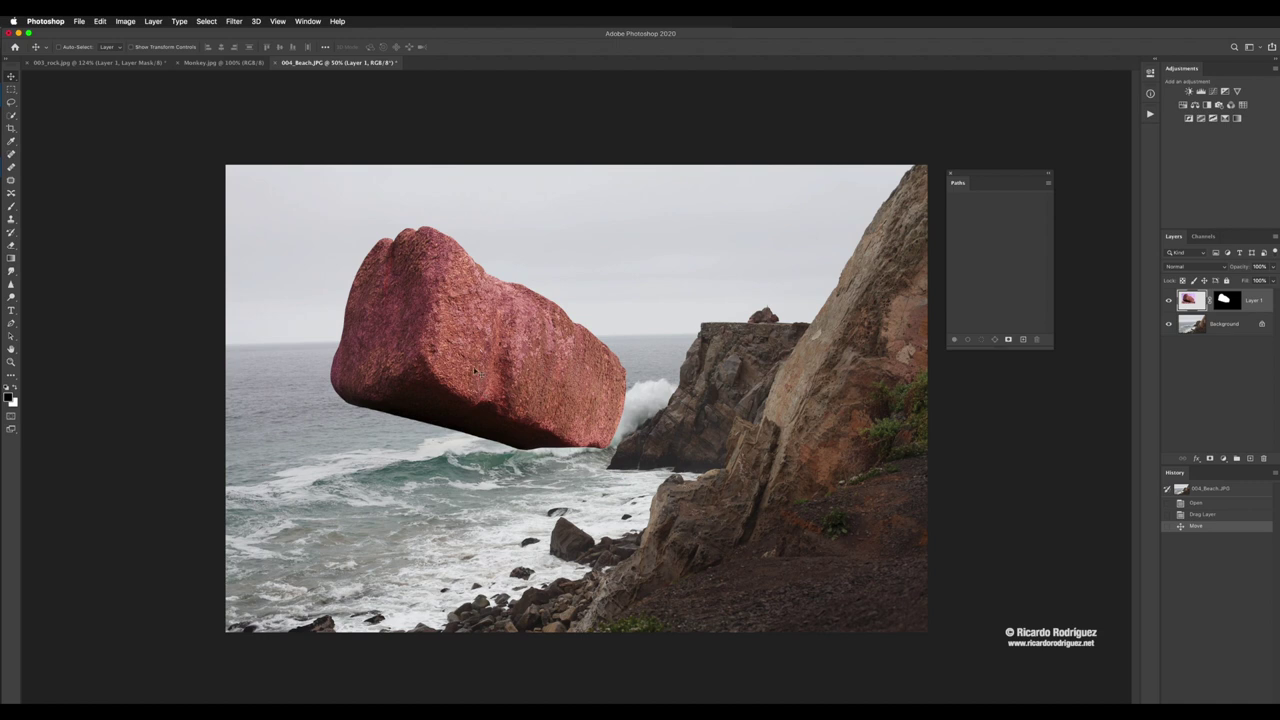
Step: Drag the boulder down onto the right-hand cliff base and start Free Transform
drag(478, 373, 753, 468)
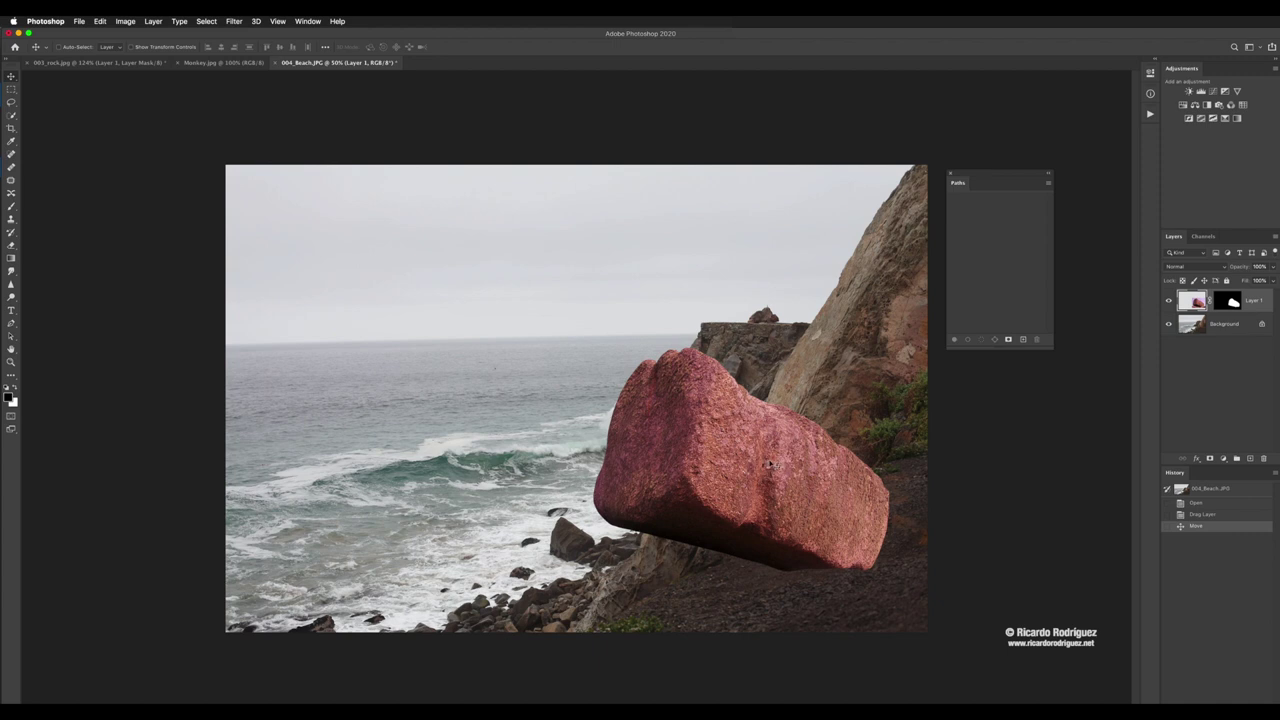
key(super+t)
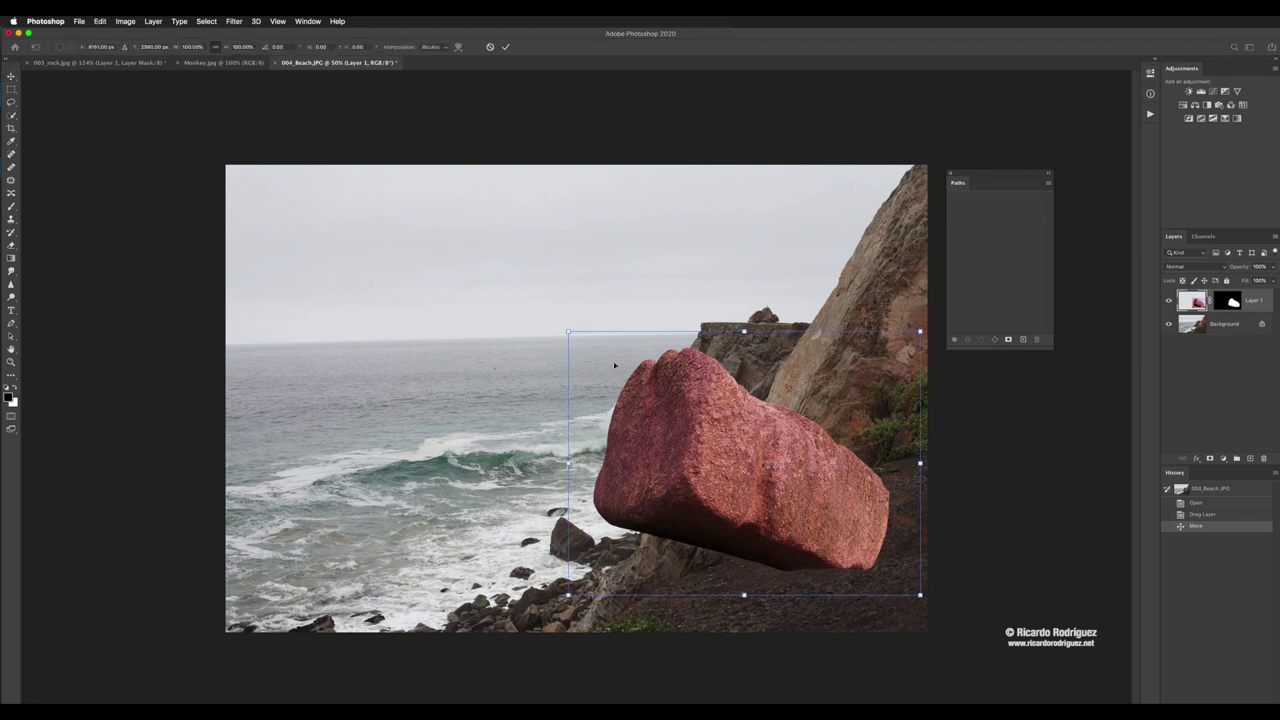
Step: Scale the boulder to about 59%, rotate it slightly, flip it horizontally, and lower it onto the ground
drag(563, 332, 702, 472)
drag(822, 547, 818, 559)
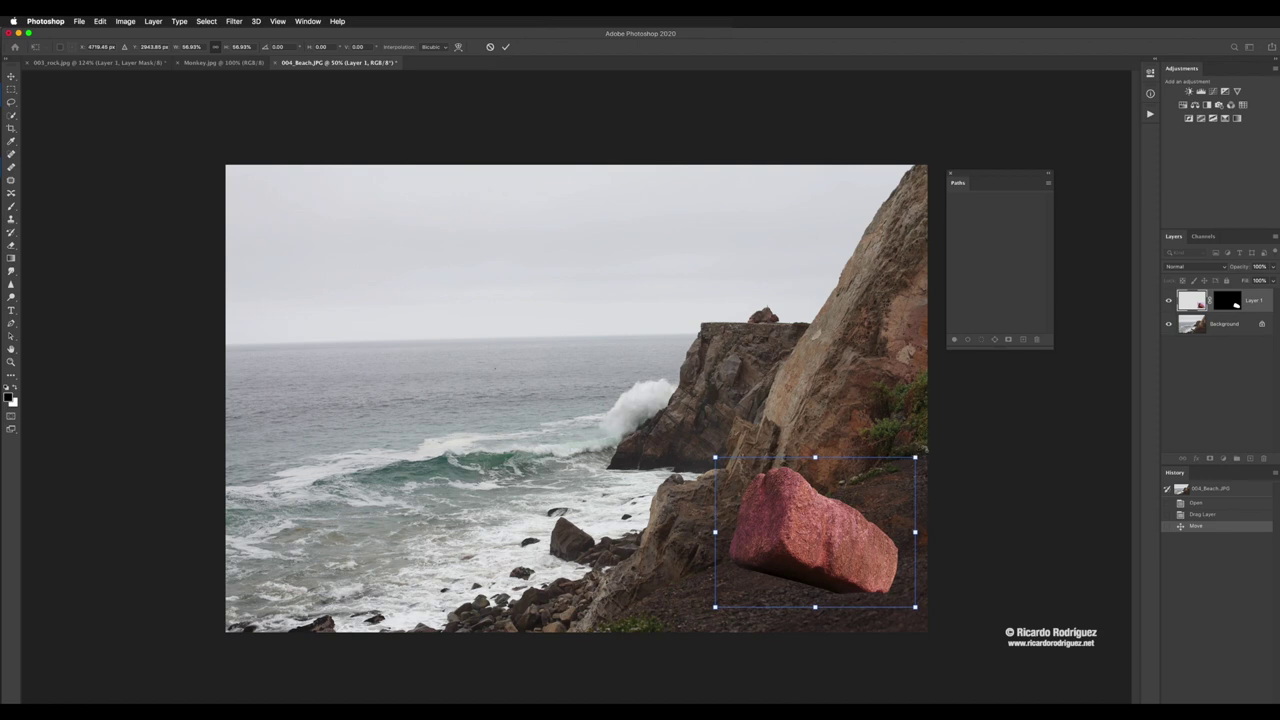
drag(925, 448, 908, 428)
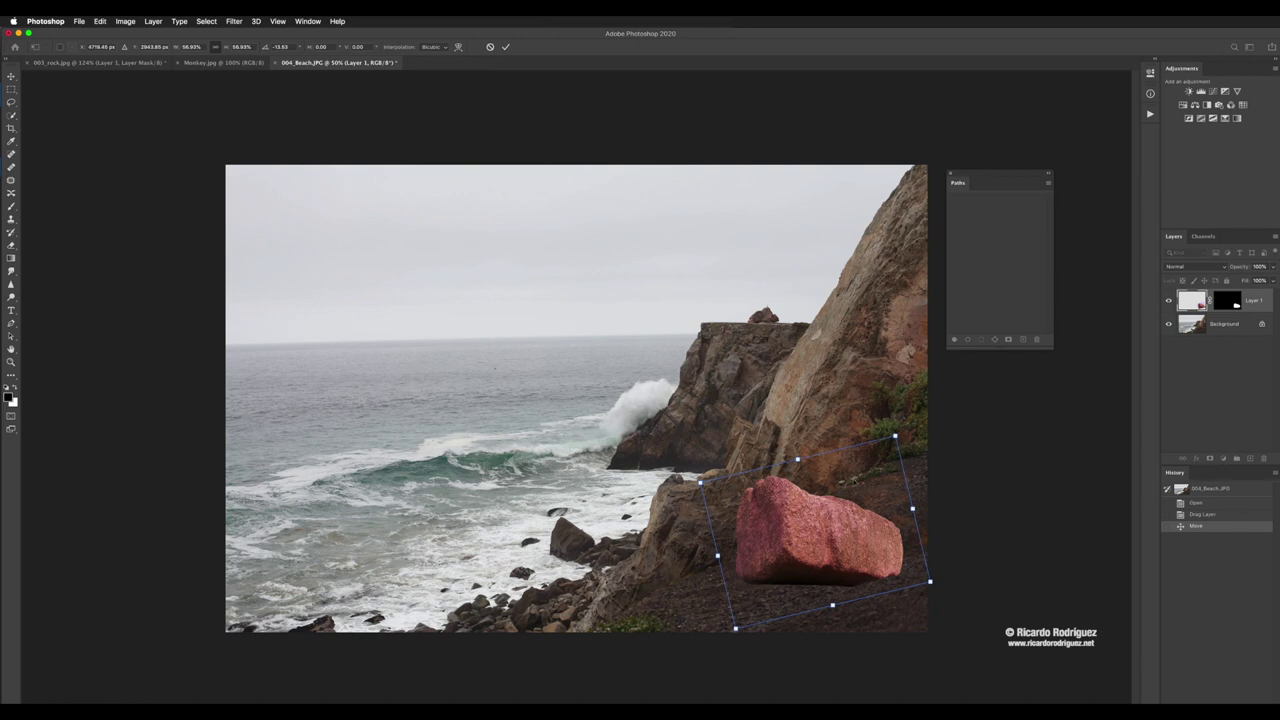
right_click(856, 490)
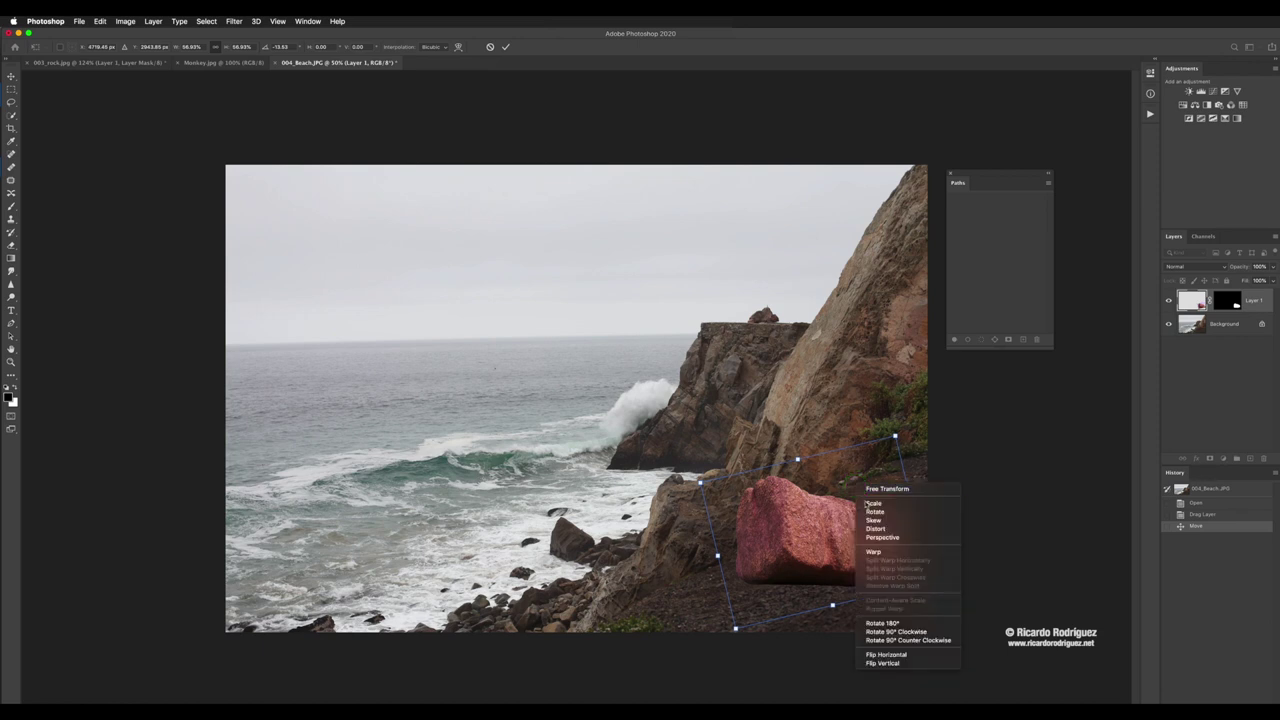
click(884, 656)
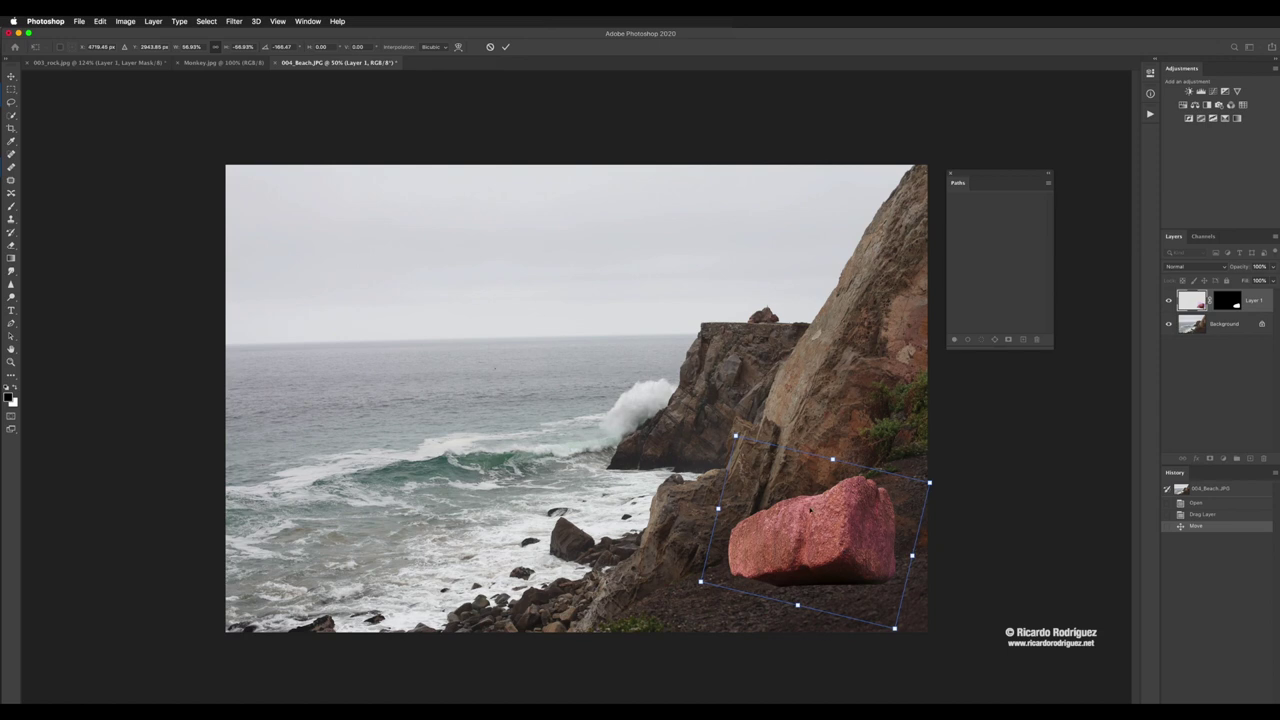
double_click(818, 514)
drag(818, 514, 814, 551)
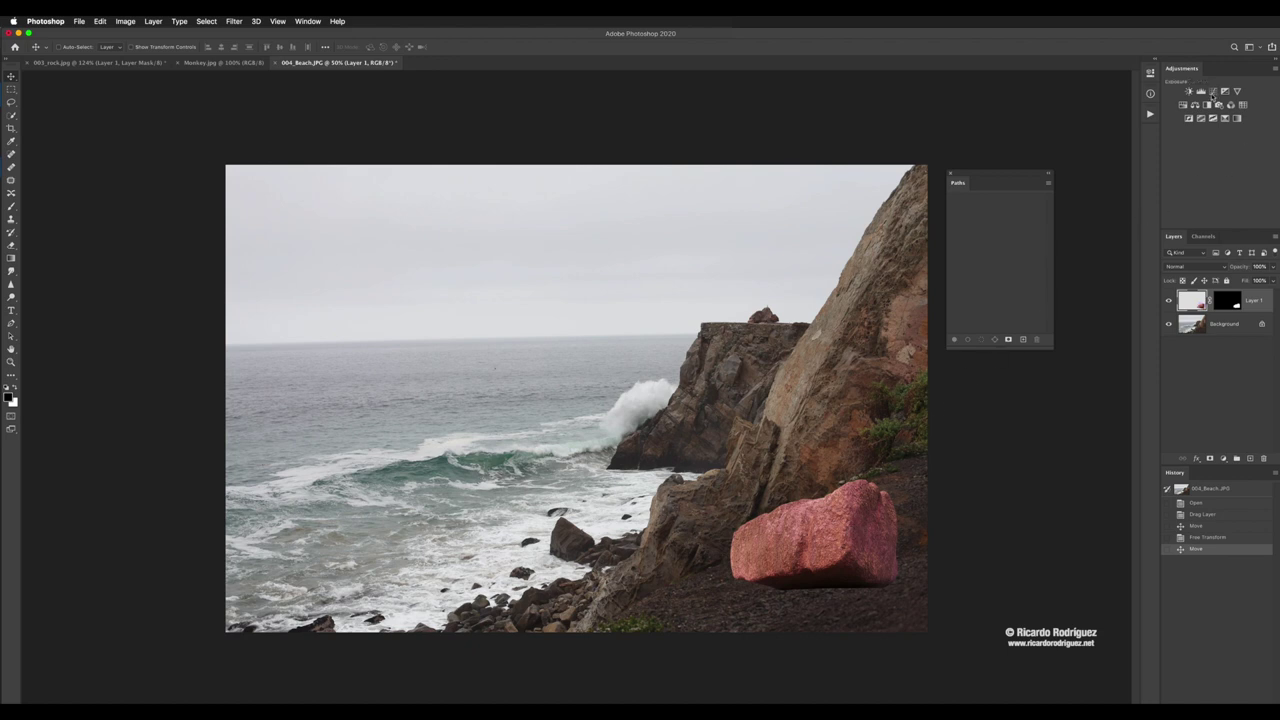
Step: Add a Curves adjustment, try darkening the image, then undo it
click(1214, 91)
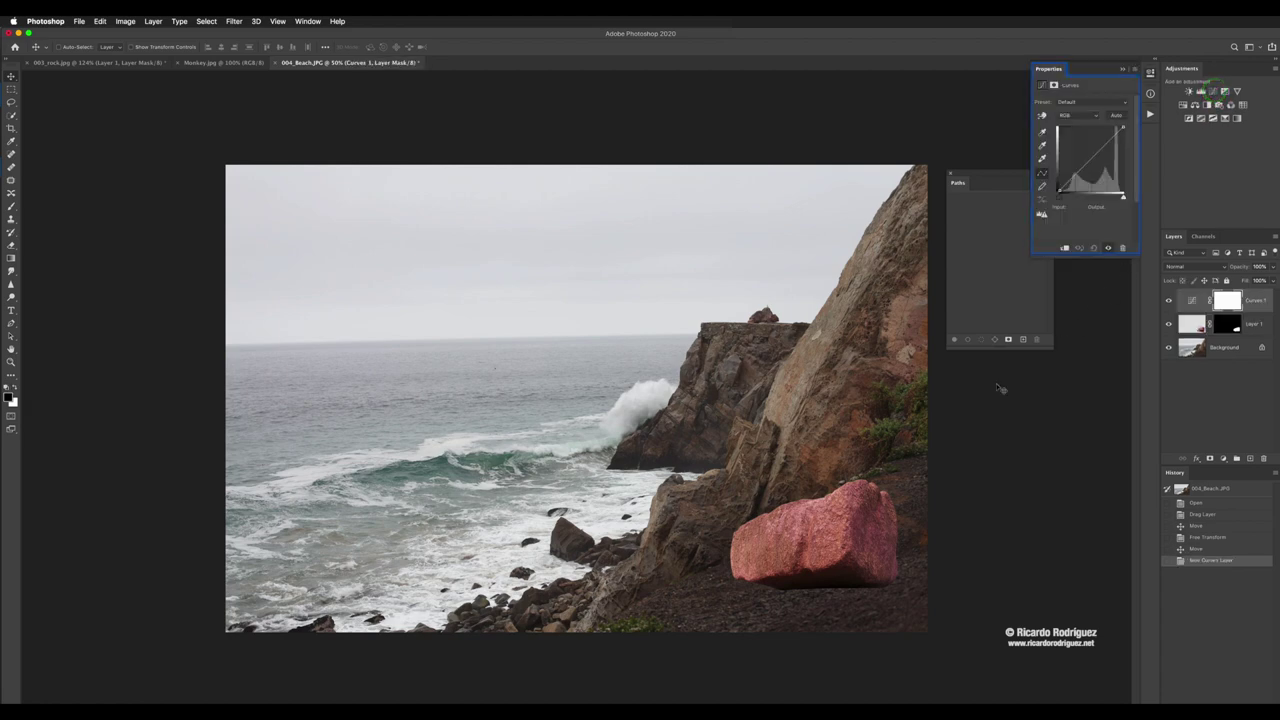
drag(1090, 160, 1092, 166)
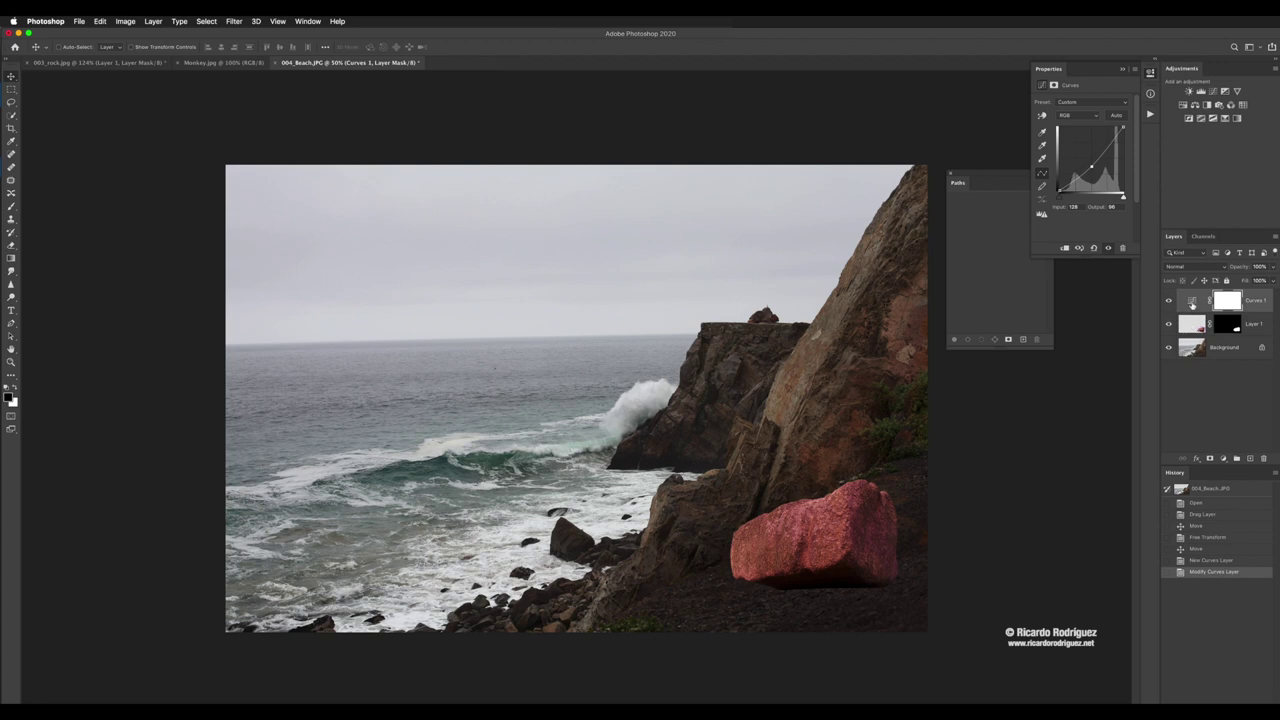
key(super+z)
key(super+z)
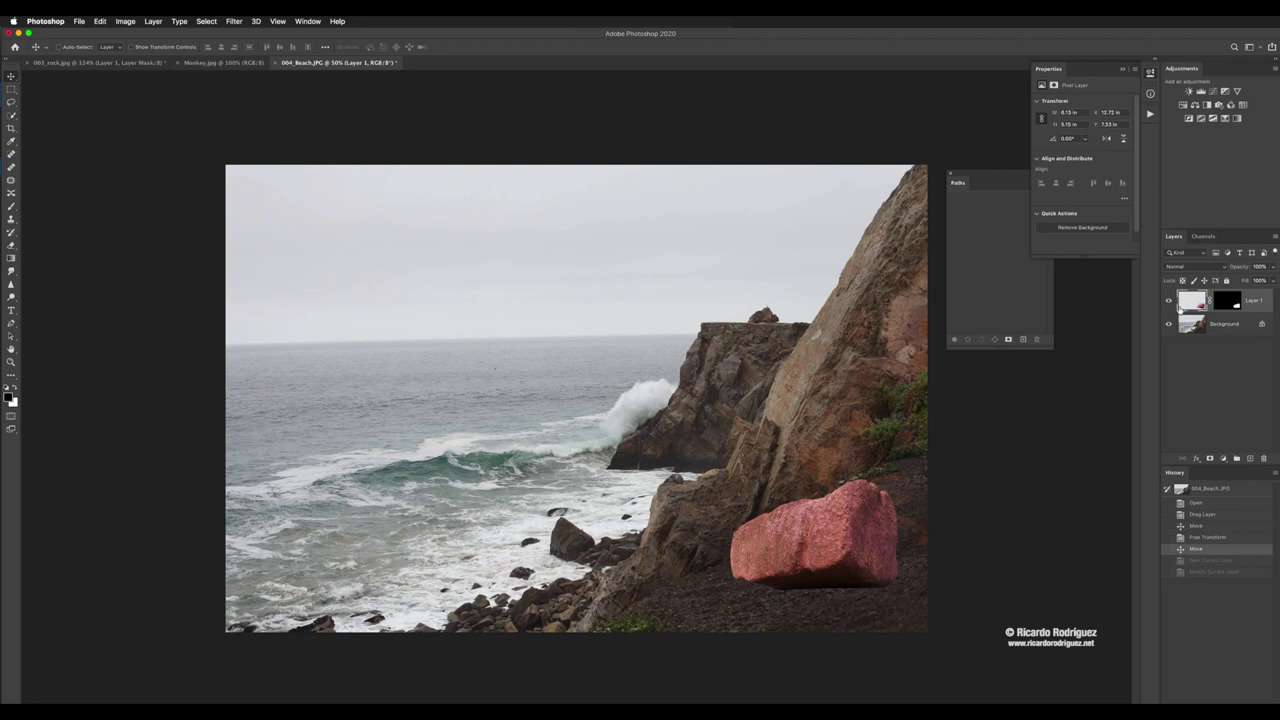
Step: Add a Curves layer clipped to the boulder, test a darkening curve, then undo both changes
alt+click(1214, 92)
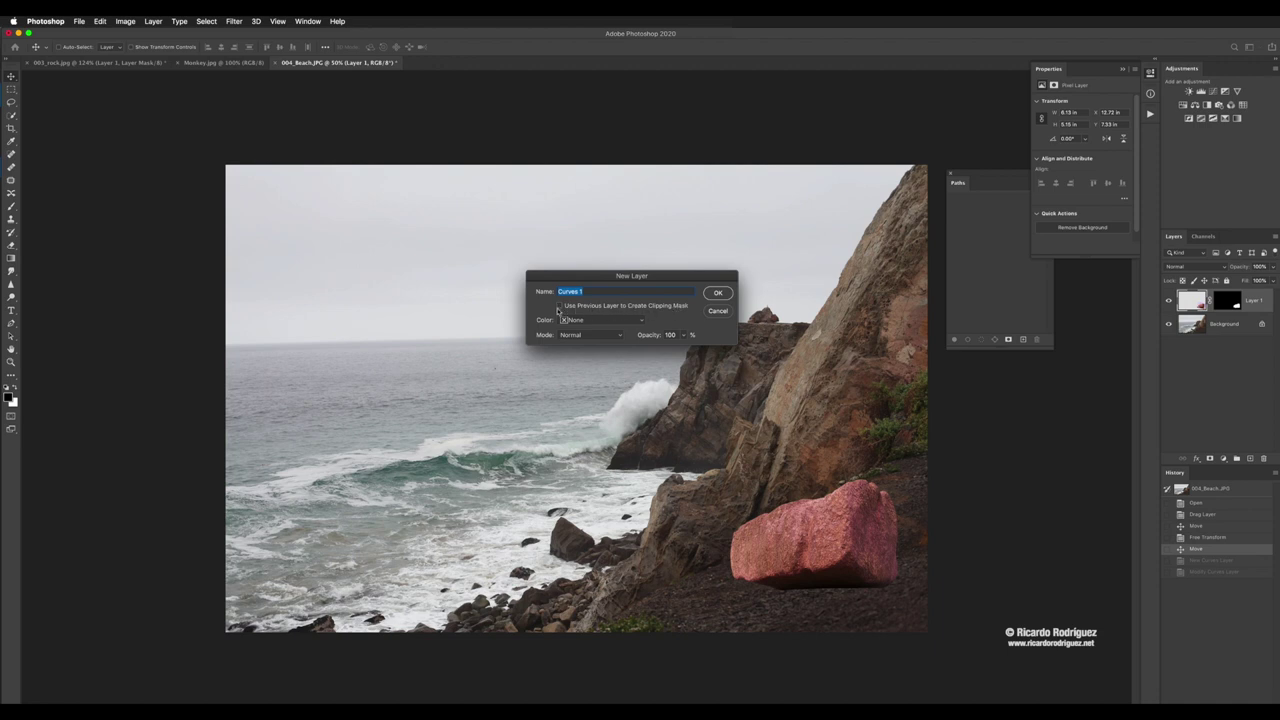
click(560, 306)
click(714, 295)
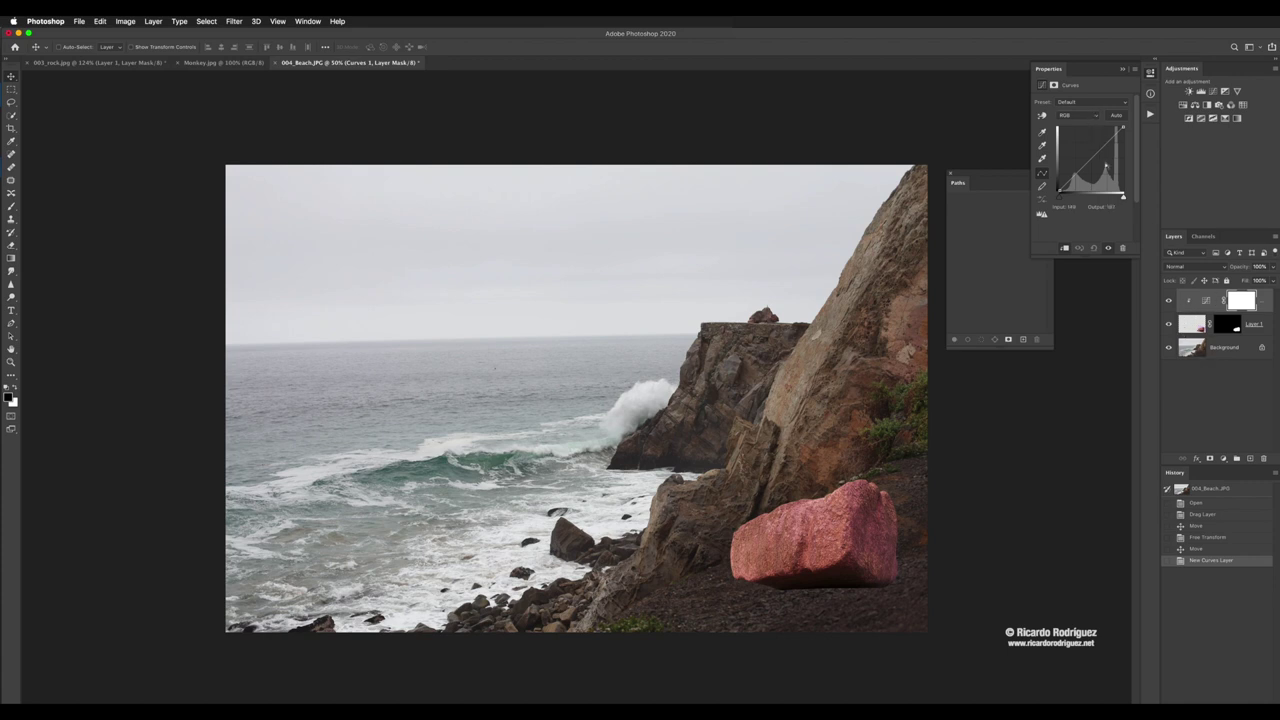
click(1090, 156)
drag(1090, 156, 1094, 163)
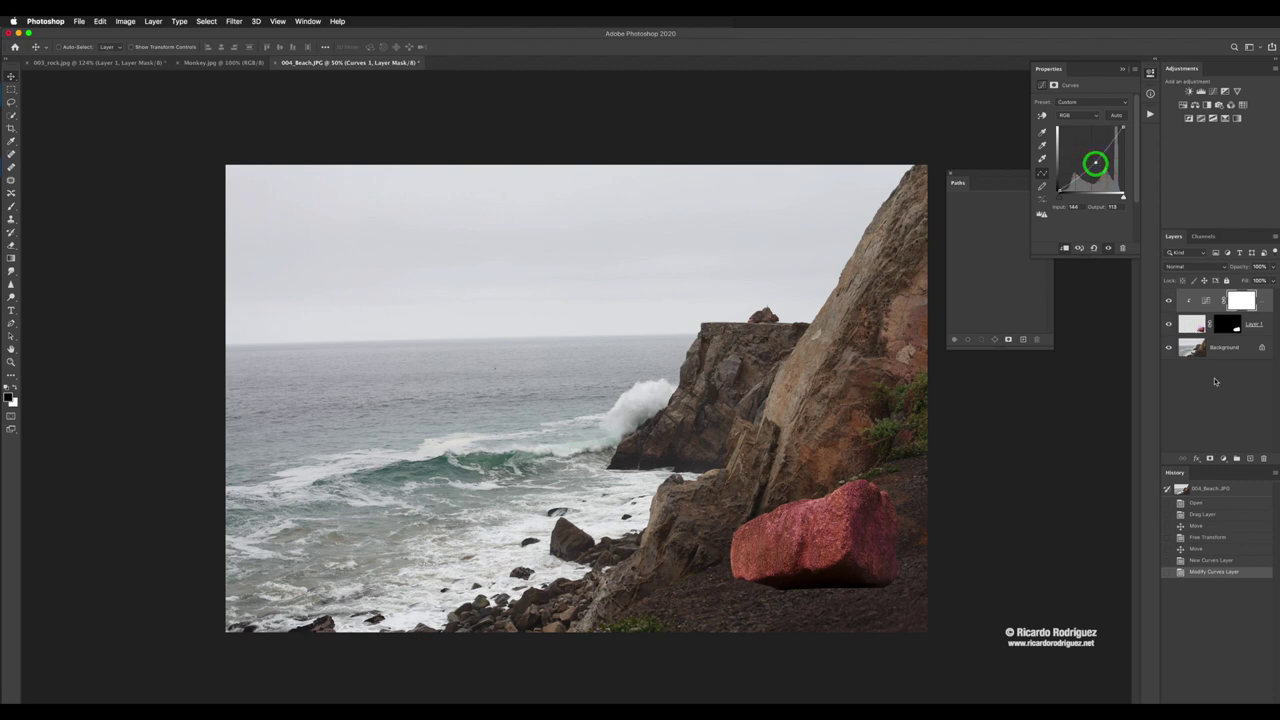
key(super+z)
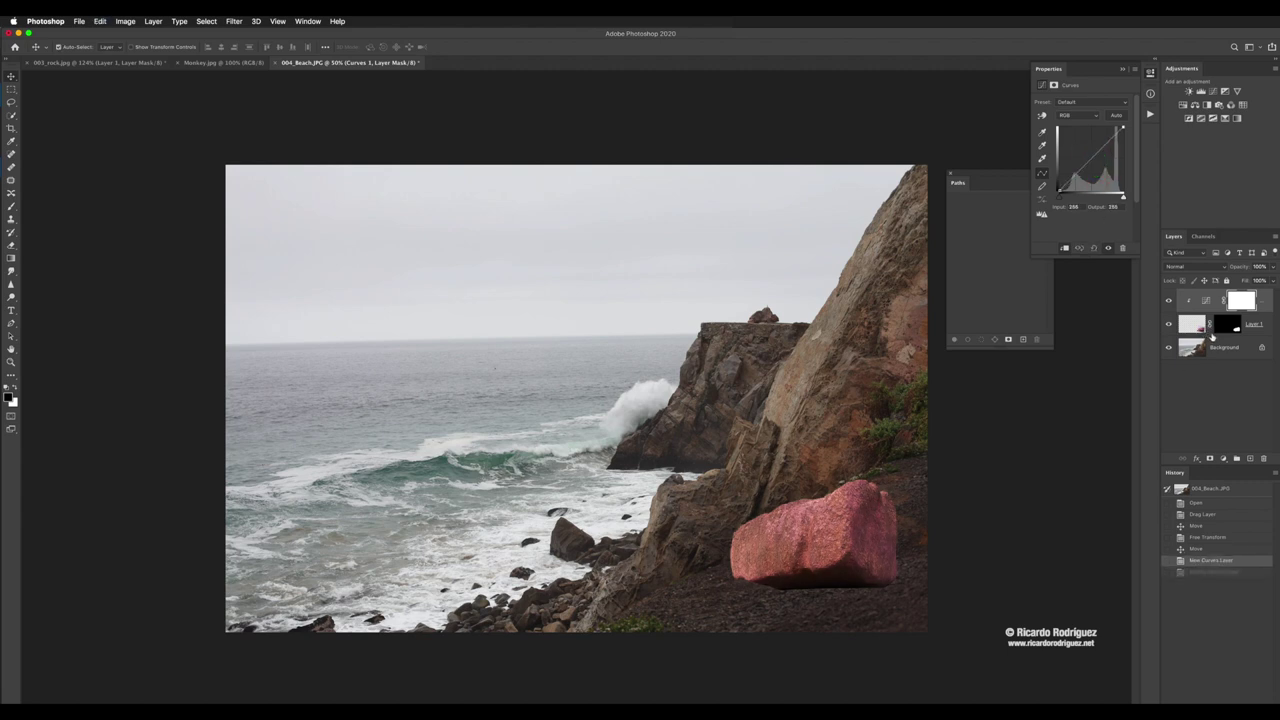
key(super+z)
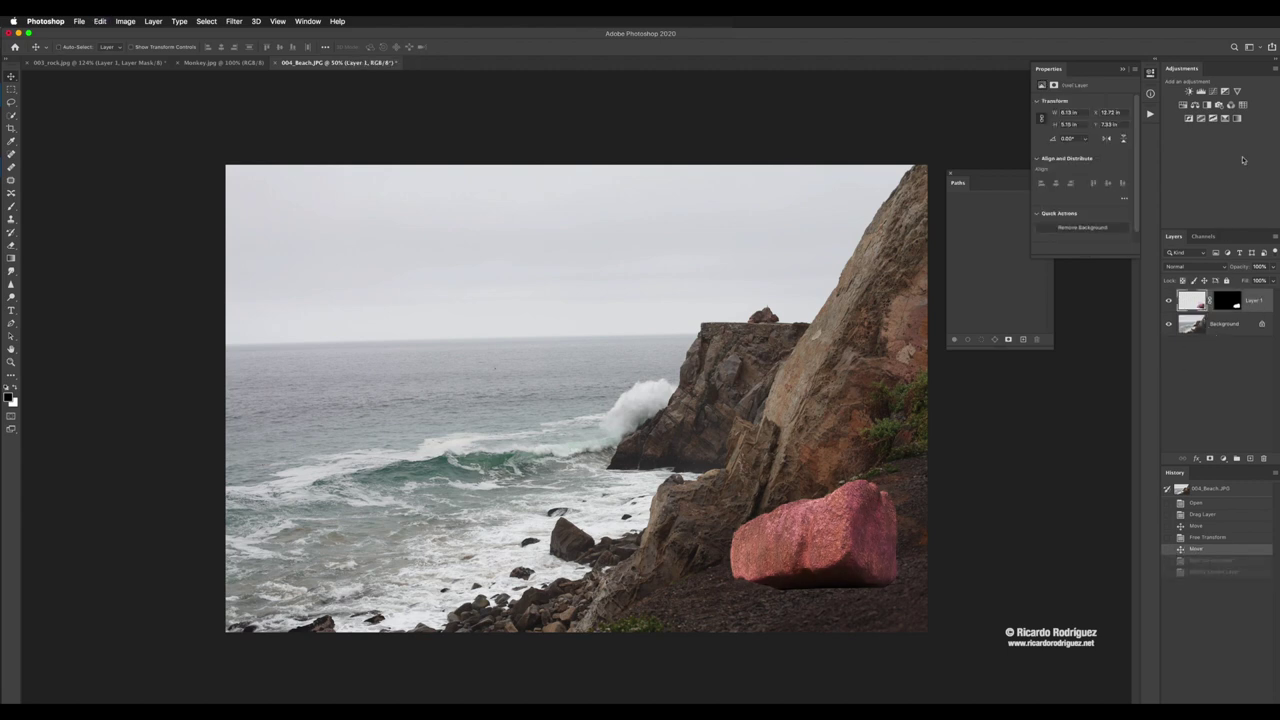
Step: Add a Curves layer clipped to the boulder and lower the RGB white point to 209
click(1214, 93)
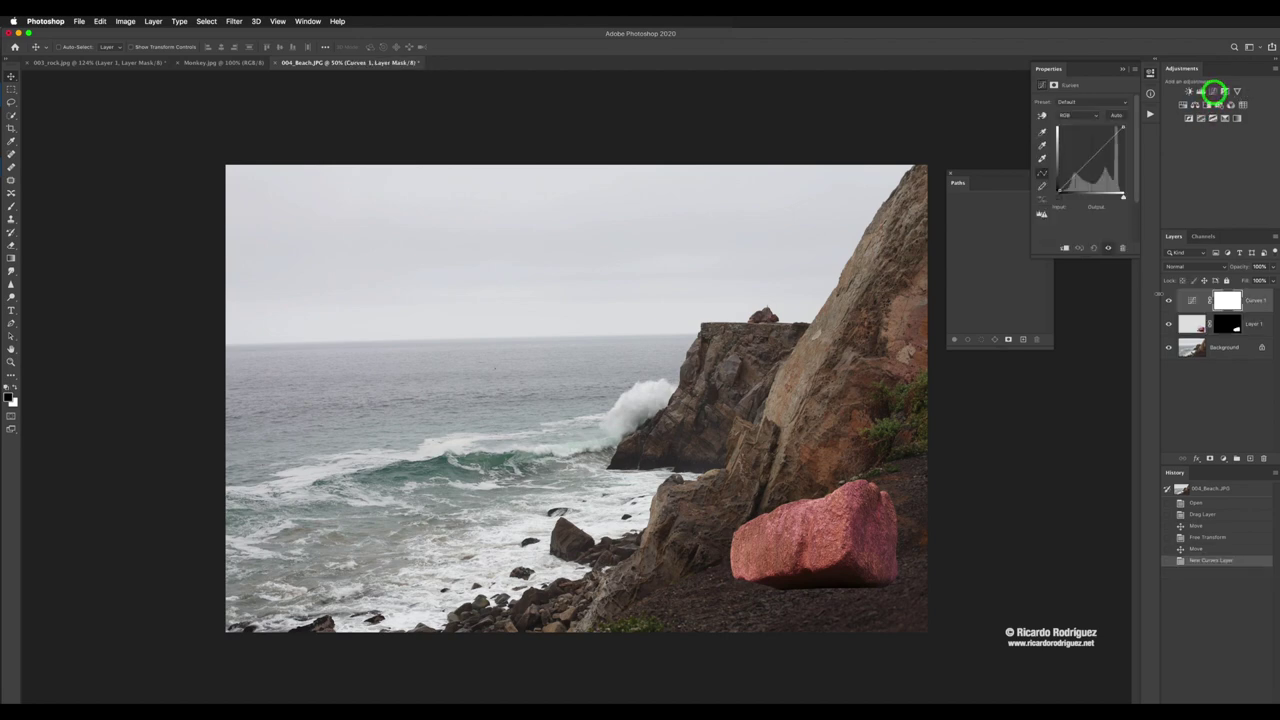
click(1093, 168)
drag(1093, 168, 1093, 169)
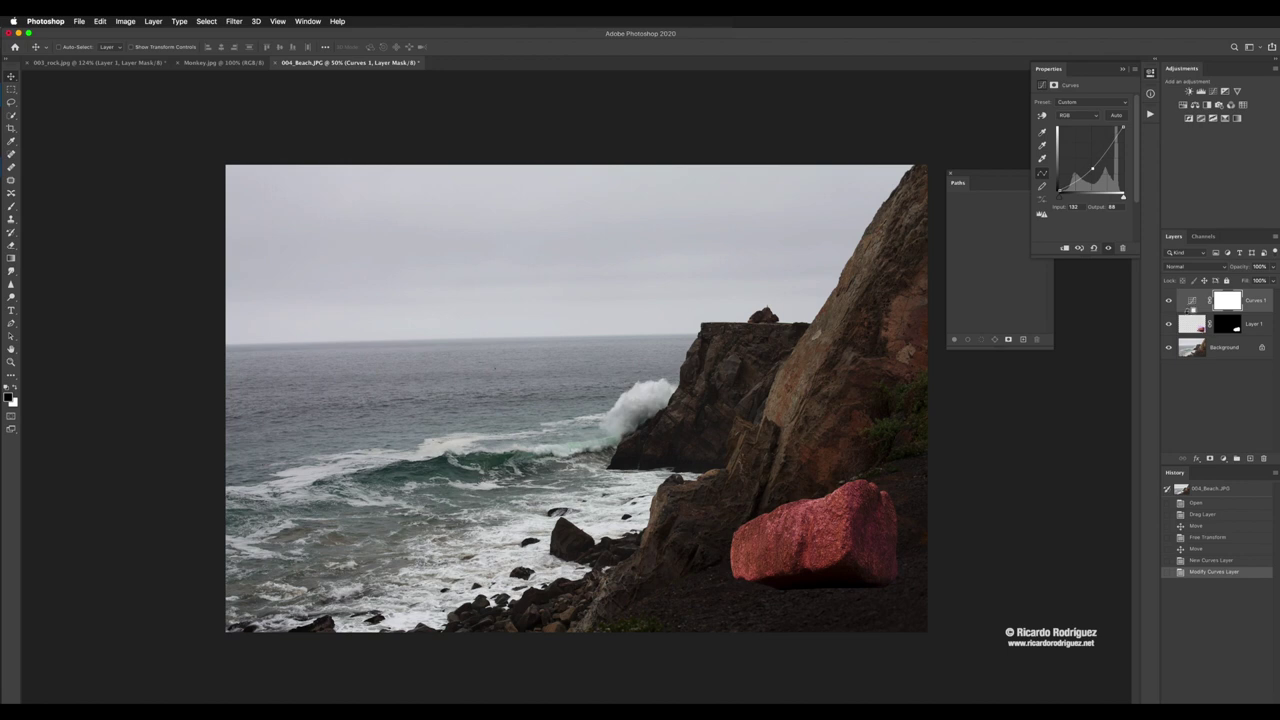
alt+click(1194, 312)
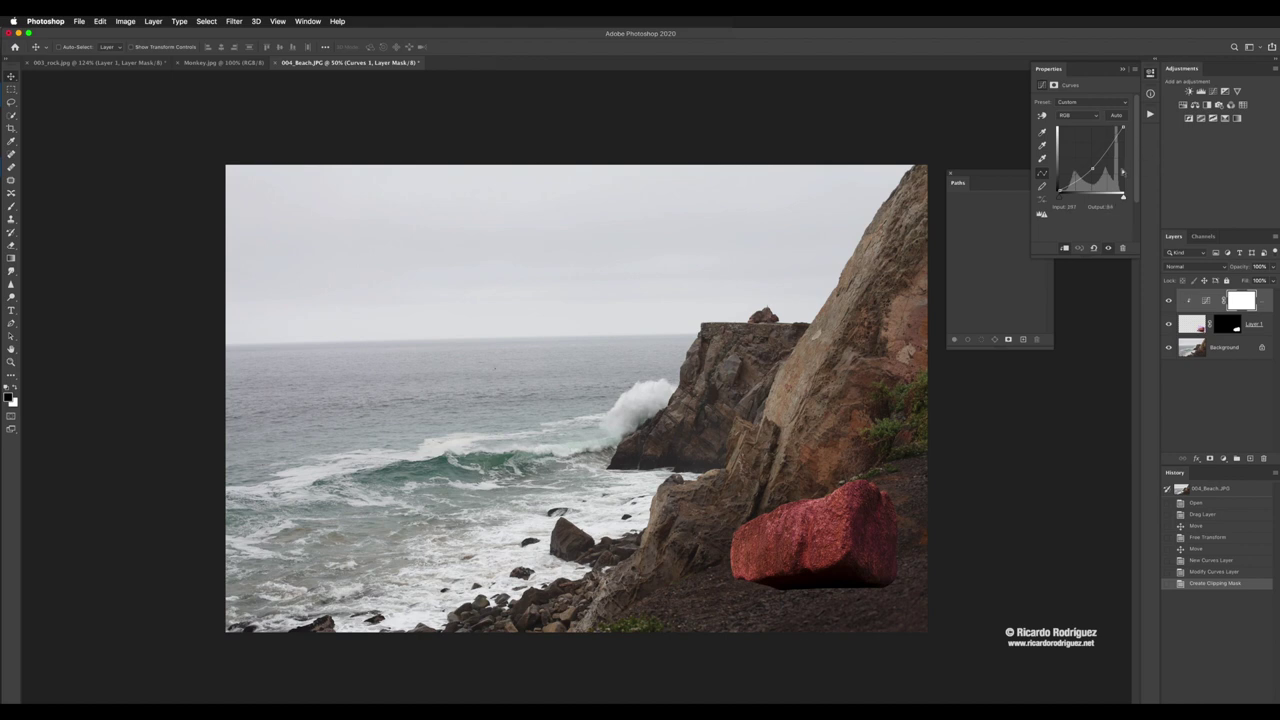
click(1093, 168)
drag(1093, 168, 1122, 134)
click(1123, 131)
Step: Tweak the Red, Blue and Green channel curves to rebalance the boulder's colour
click(1074, 116)
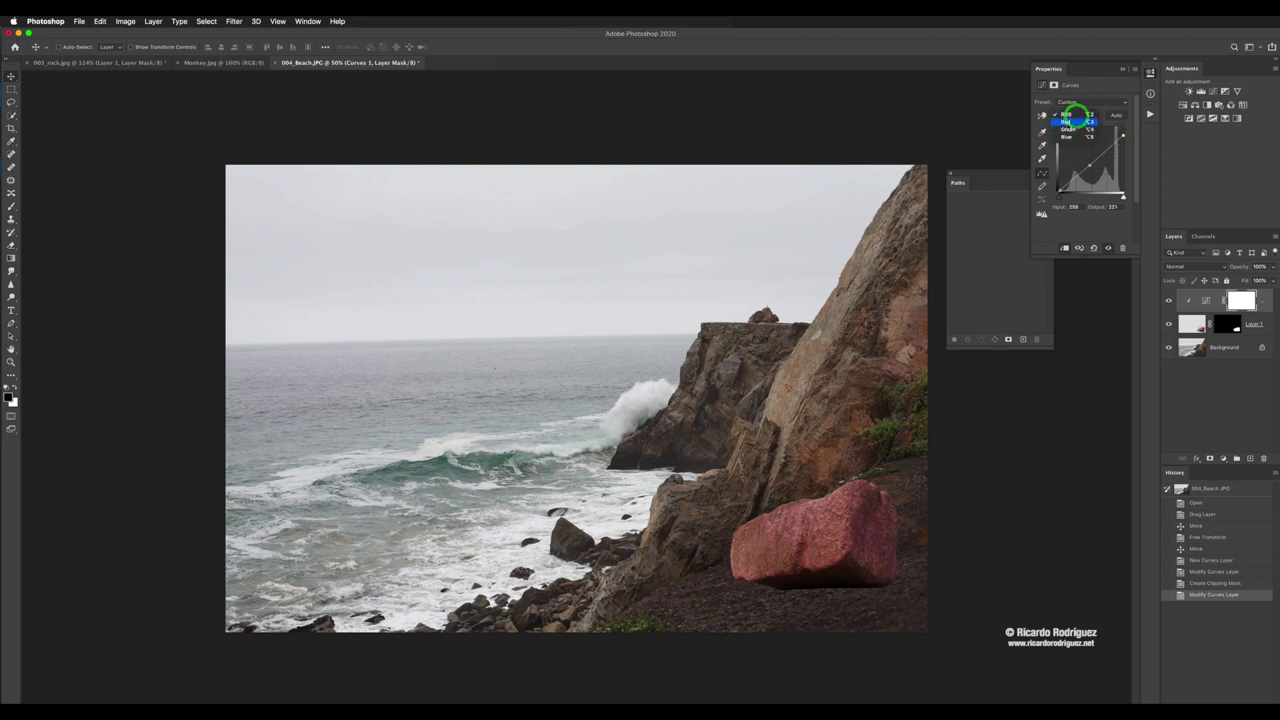
click(1068, 121)
drag(1092, 156, 1092, 158)
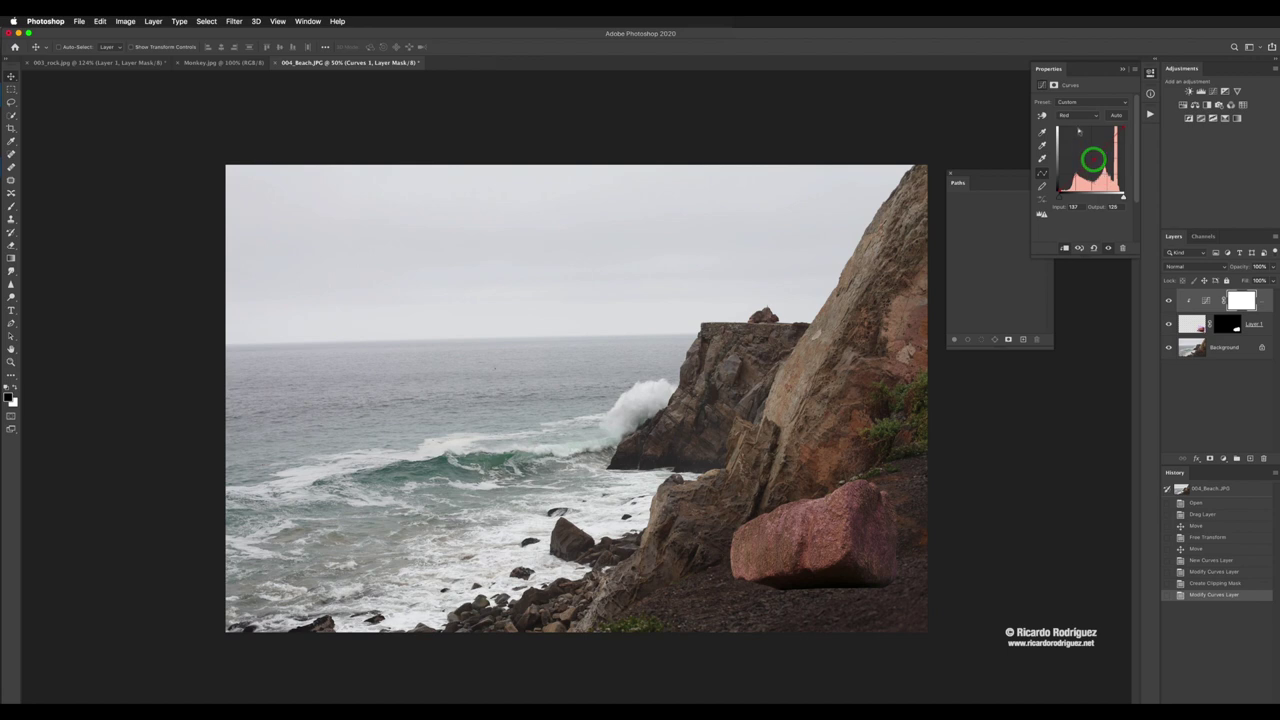
click(1074, 116)
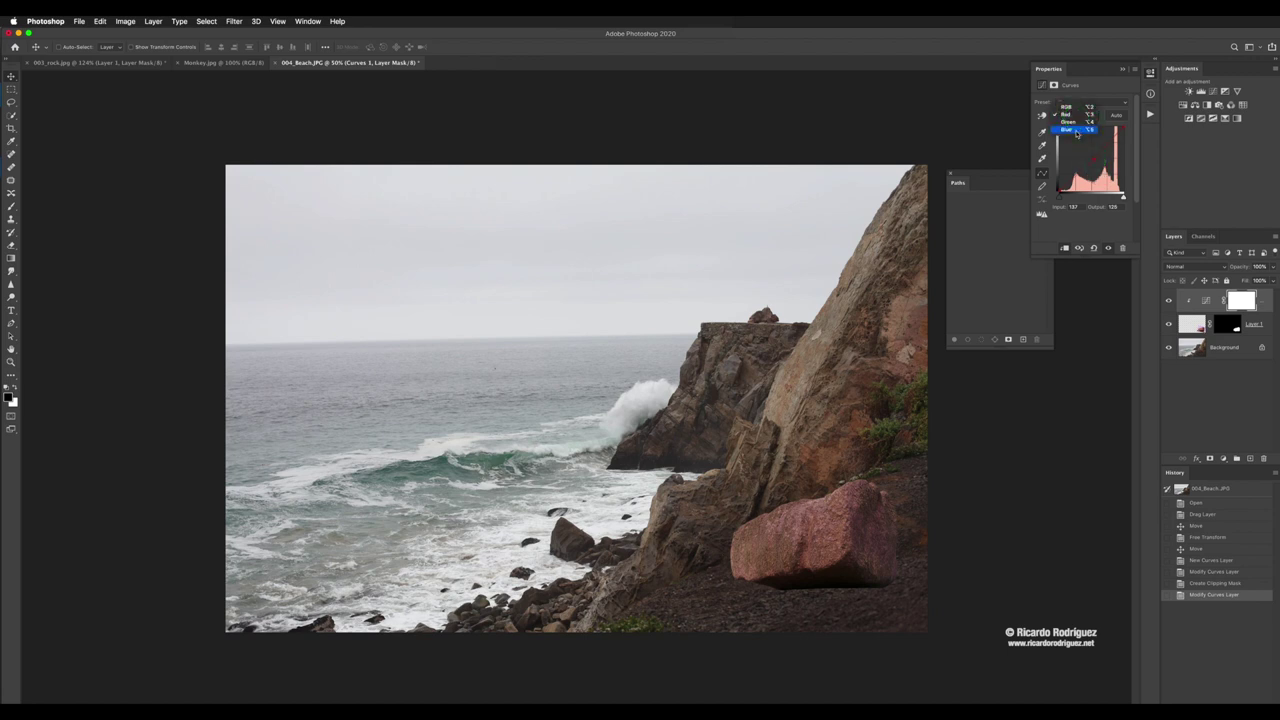
click(1077, 129)
click(1091, 157)
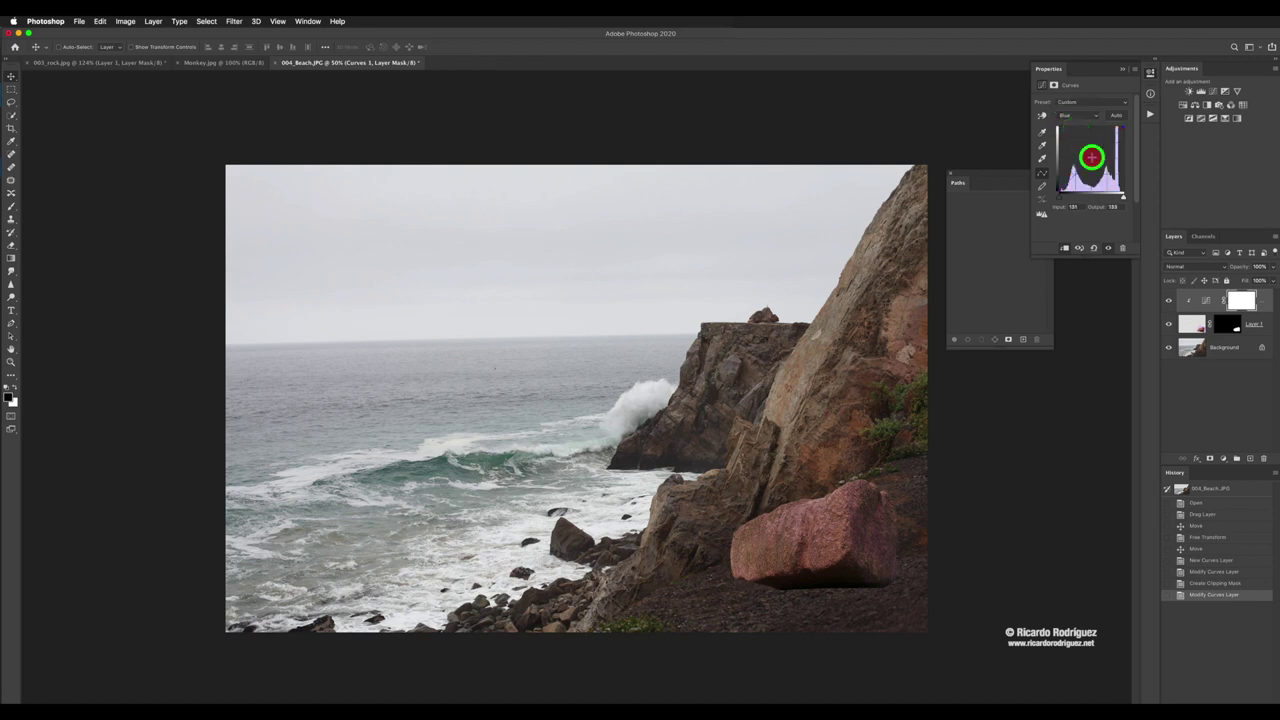
drag(1093, 160, 1091, 163)
click(1077, 115)
click(1077, 107)
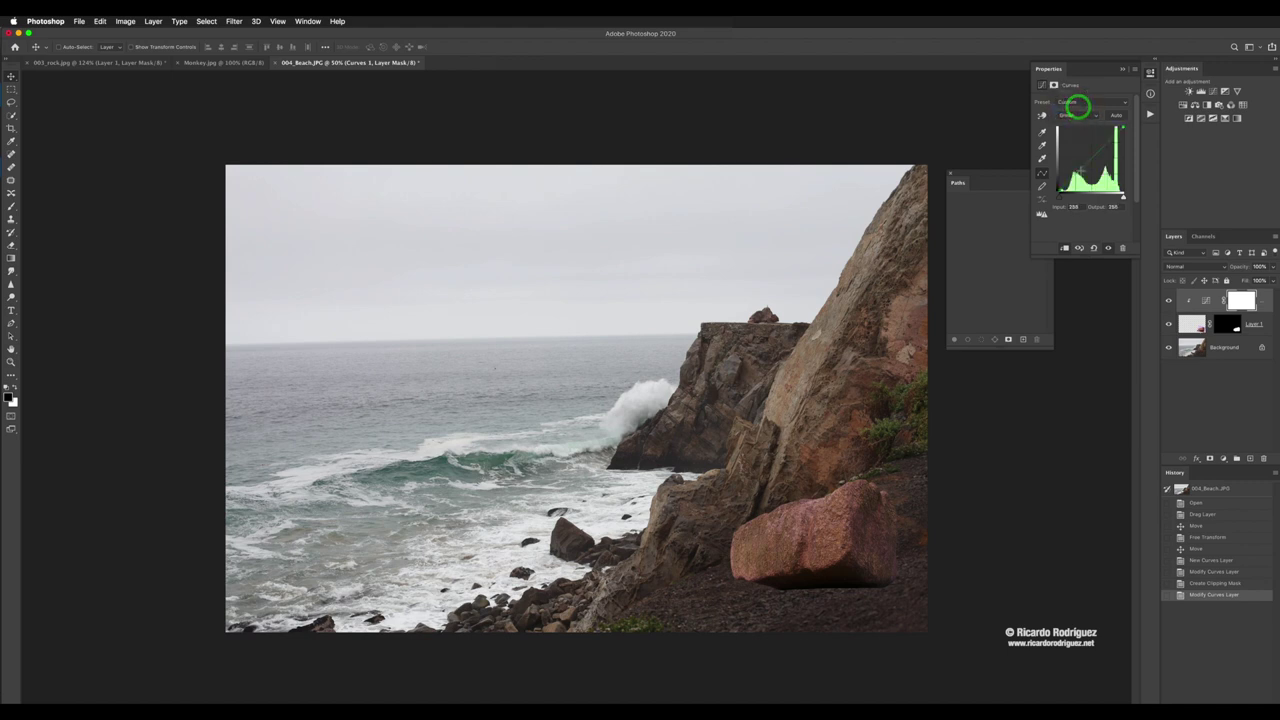
drag(1092, 159, 1092, 157)
Step: Refine the Red midtones again, then darken the boulder slightly on the RGB curve
click(1078, 116)
click(1076, 106)
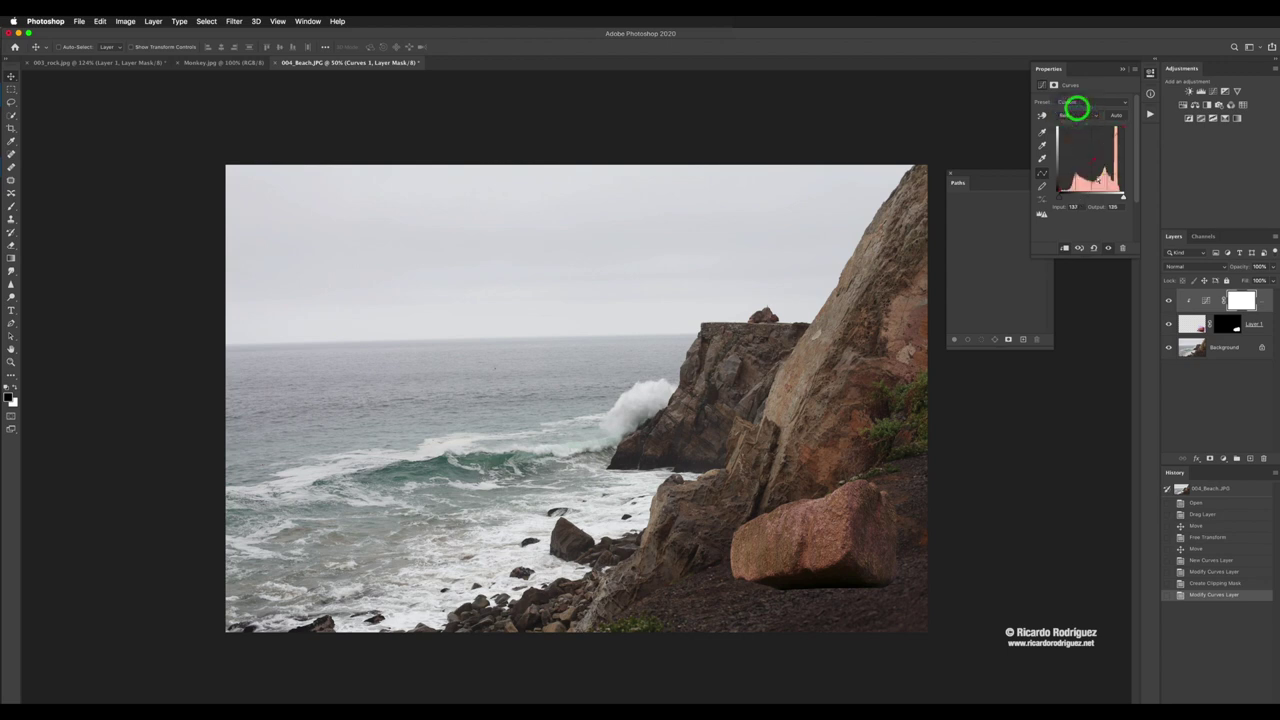
drag(1093, 158, 1095, 158)
click(1074, 115)
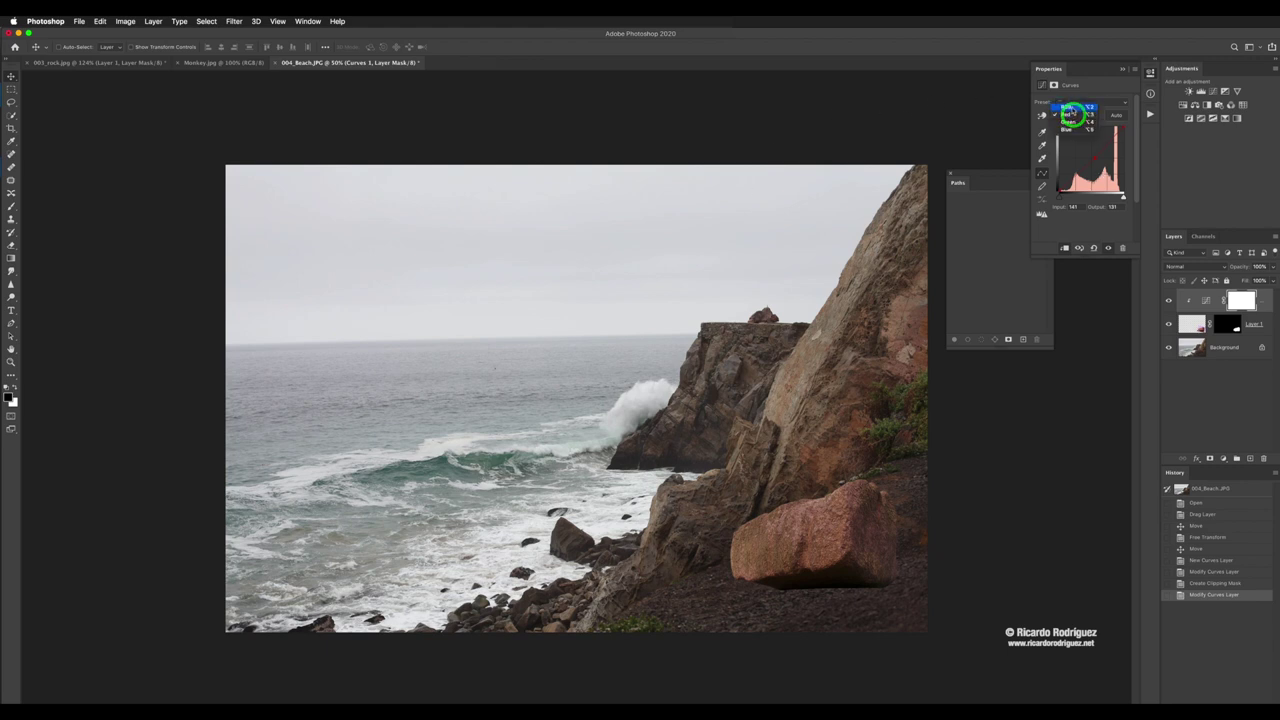
click(1070, 106)
drag(1088, 163, 1126, 138)
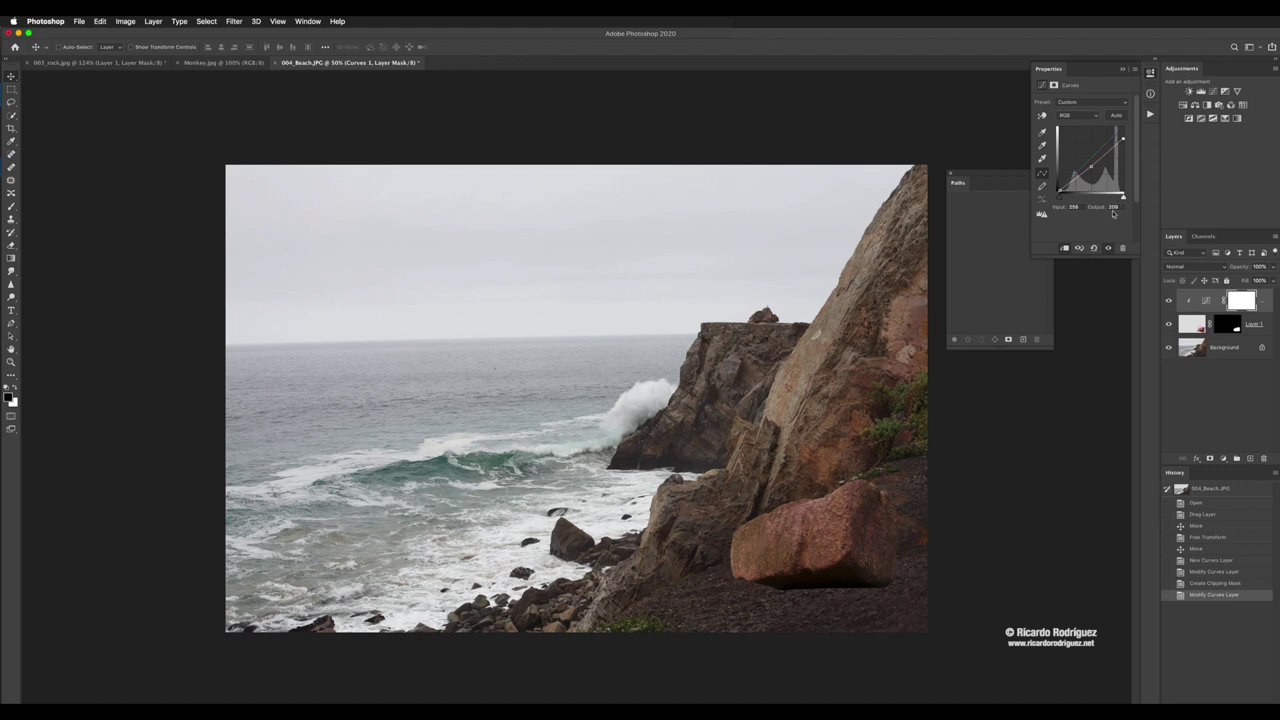
click(1169, 302)
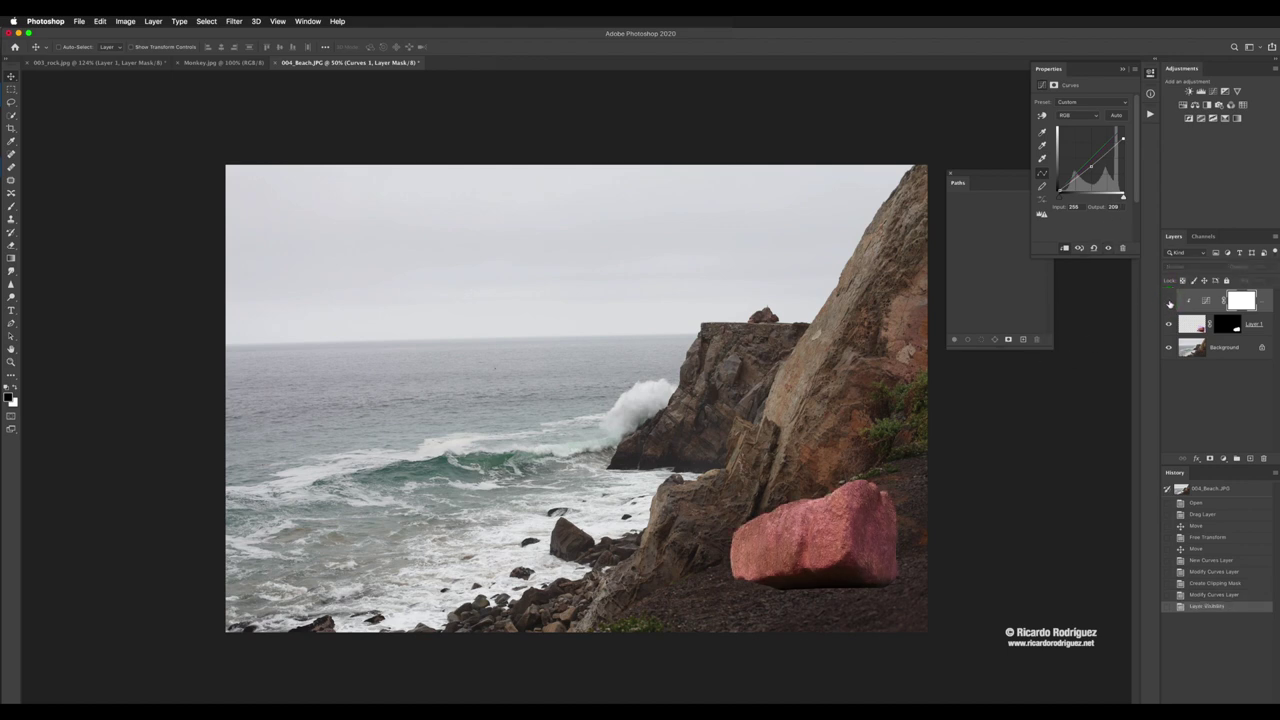
click(1169, 302)
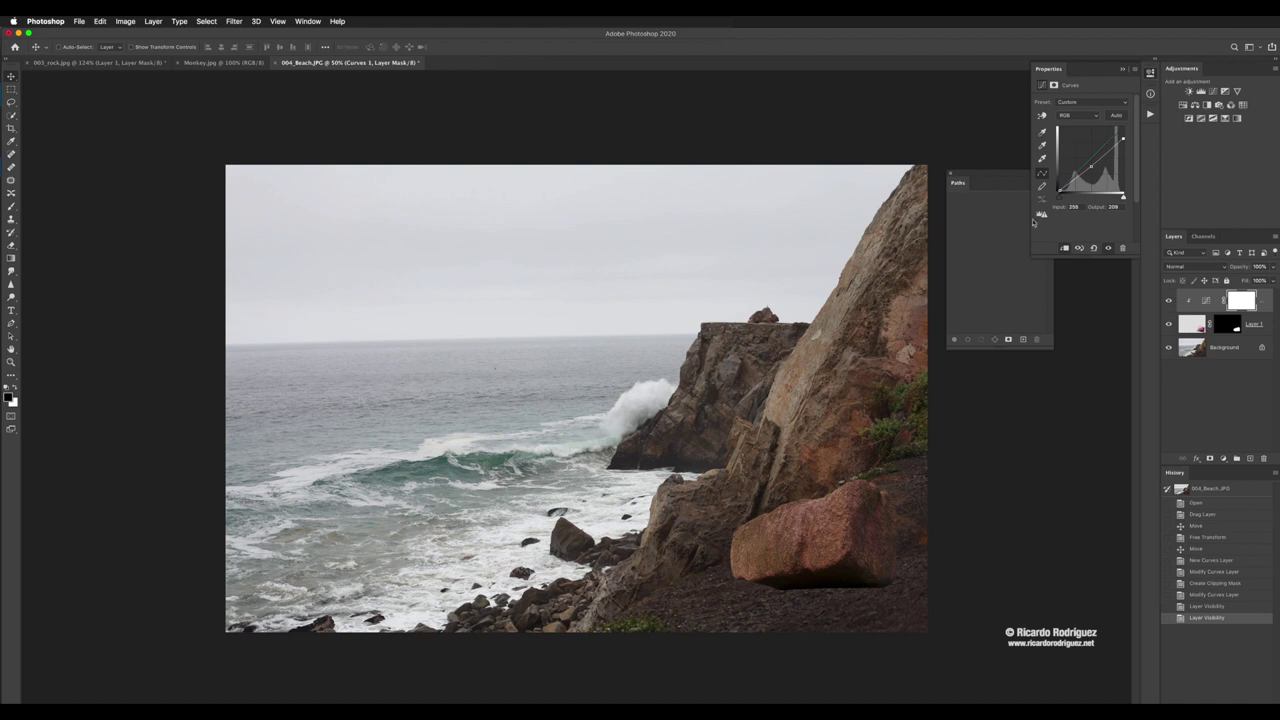
click(1118, 358)
click(1169, 301)
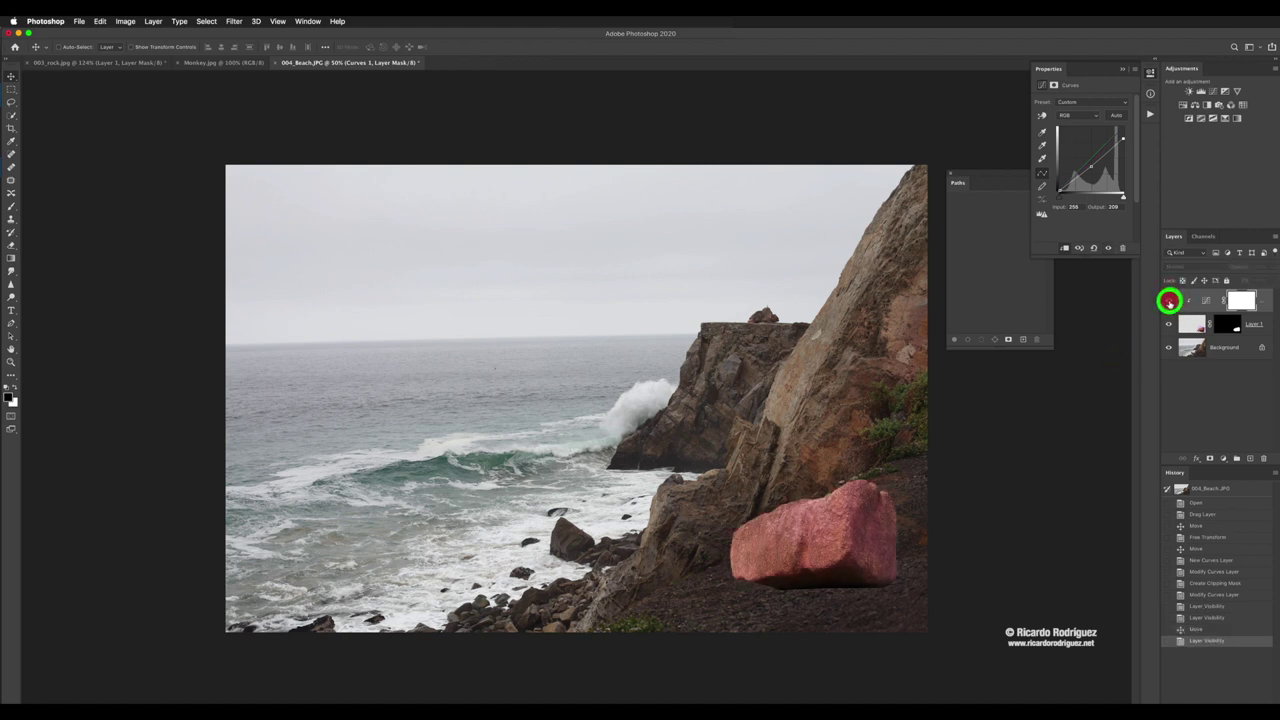
click(1169, 301)
click(1169, 302)
click(1170, 304)
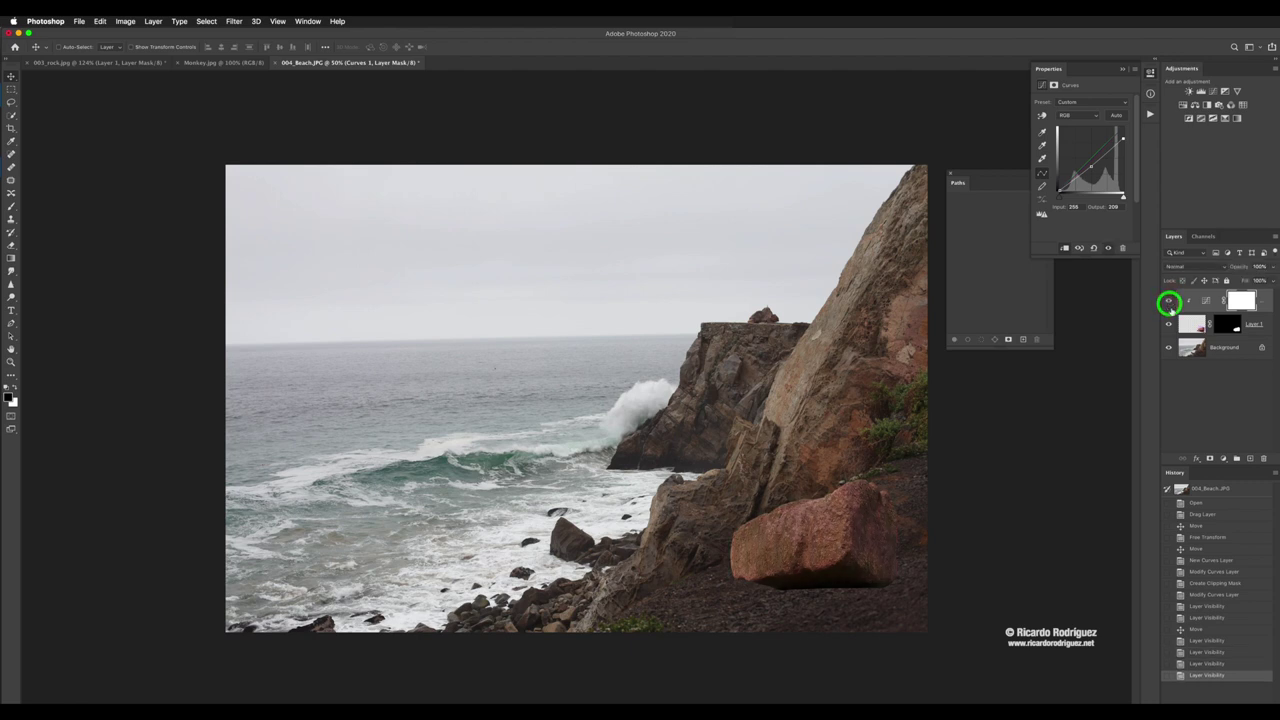
click(1169, 302)
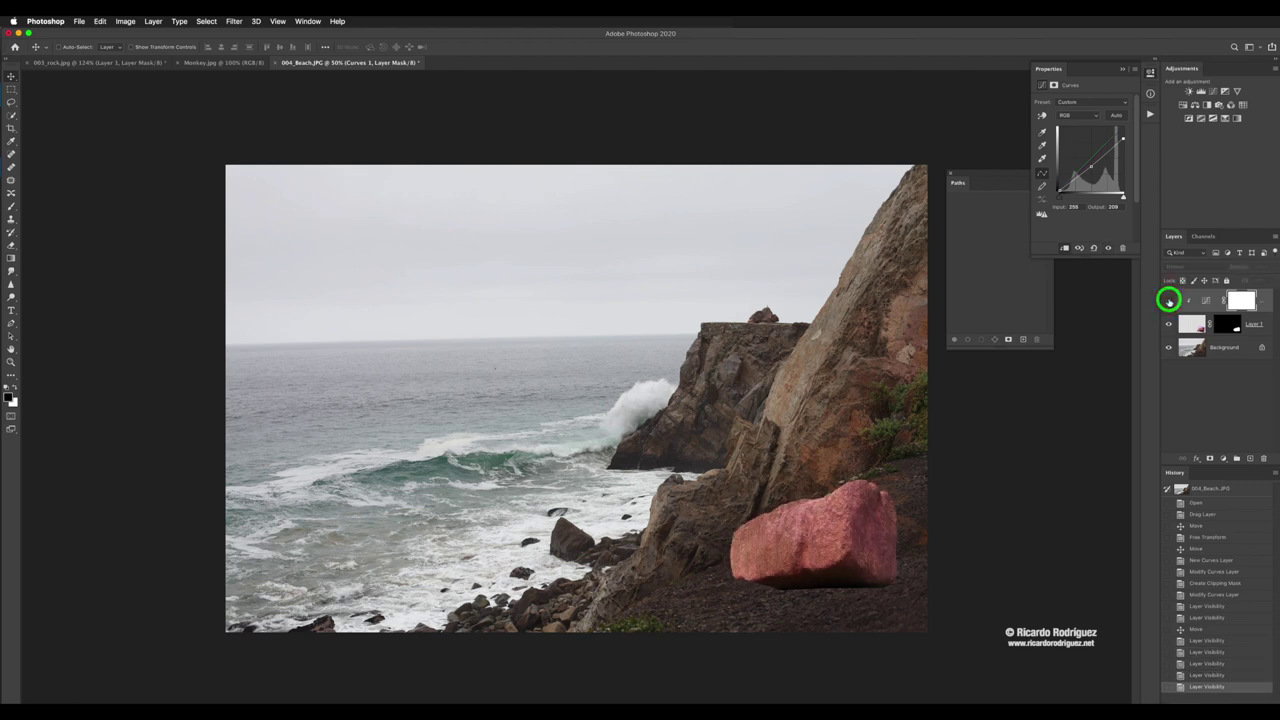
click(1169, 302)
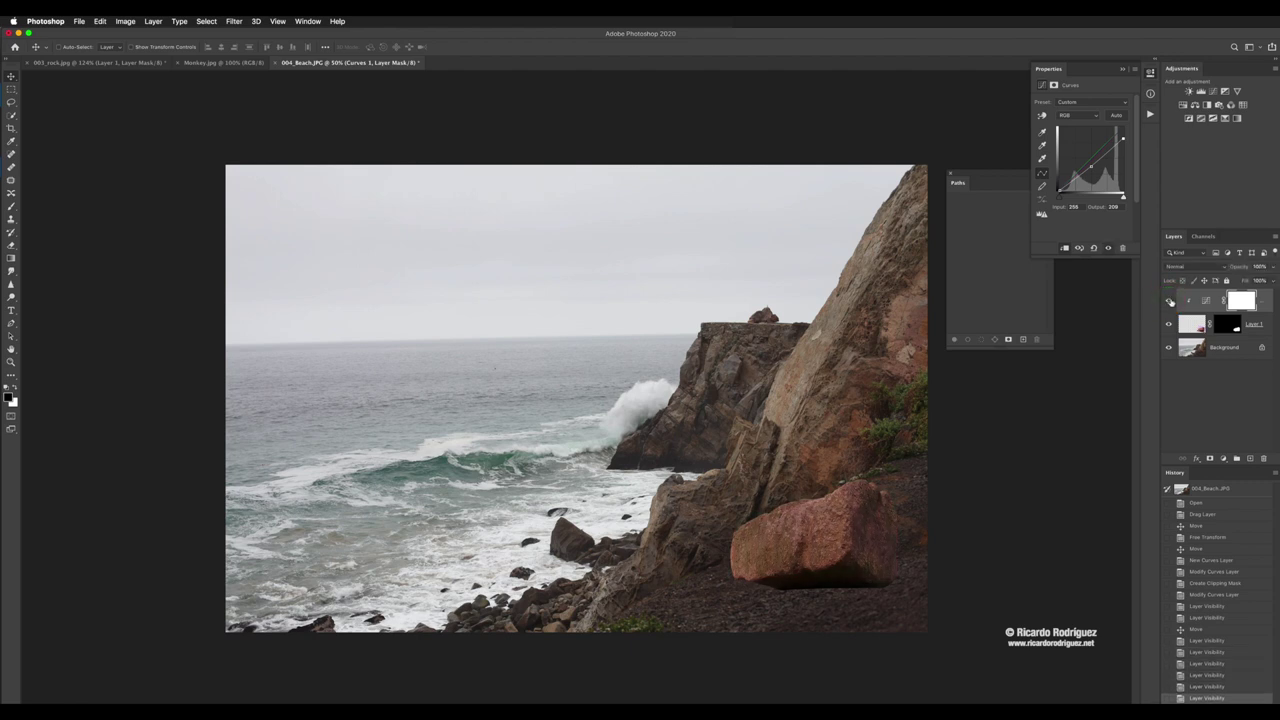
click(1169, 302)
click(1169, 302)
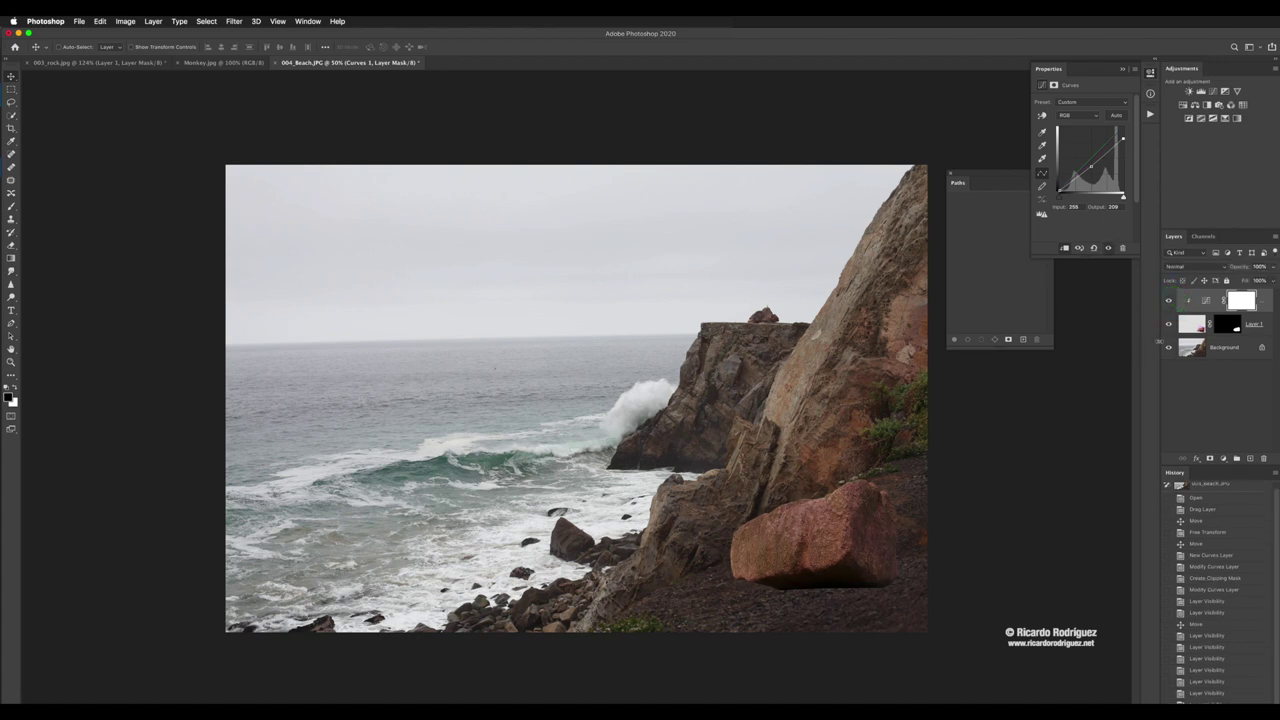
click(1191, 323)
Step: Rotate the boulder about -3.44° and nudge it slightly left onto the ground
key(super+t)
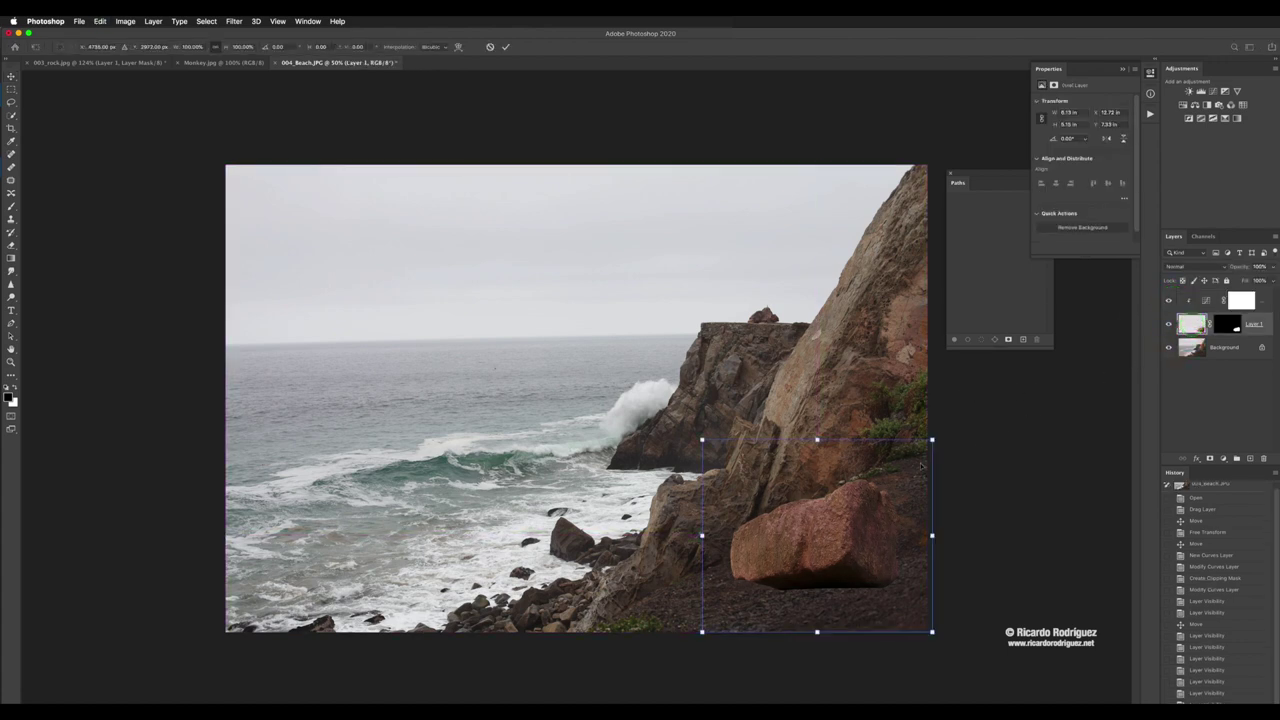
drag(950, 432, 949, 422)
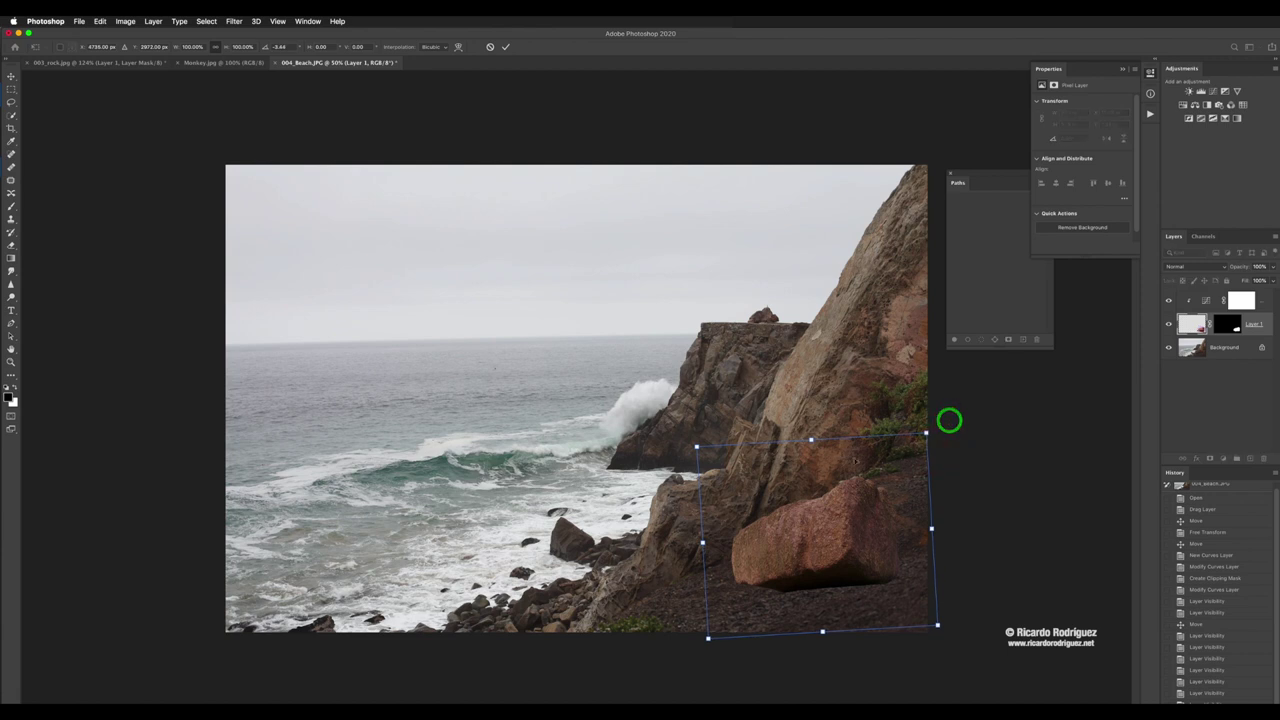
double_click(854, 540)
drag(854, 542, 824, 538)
click(835, 543)
click(847, 530)
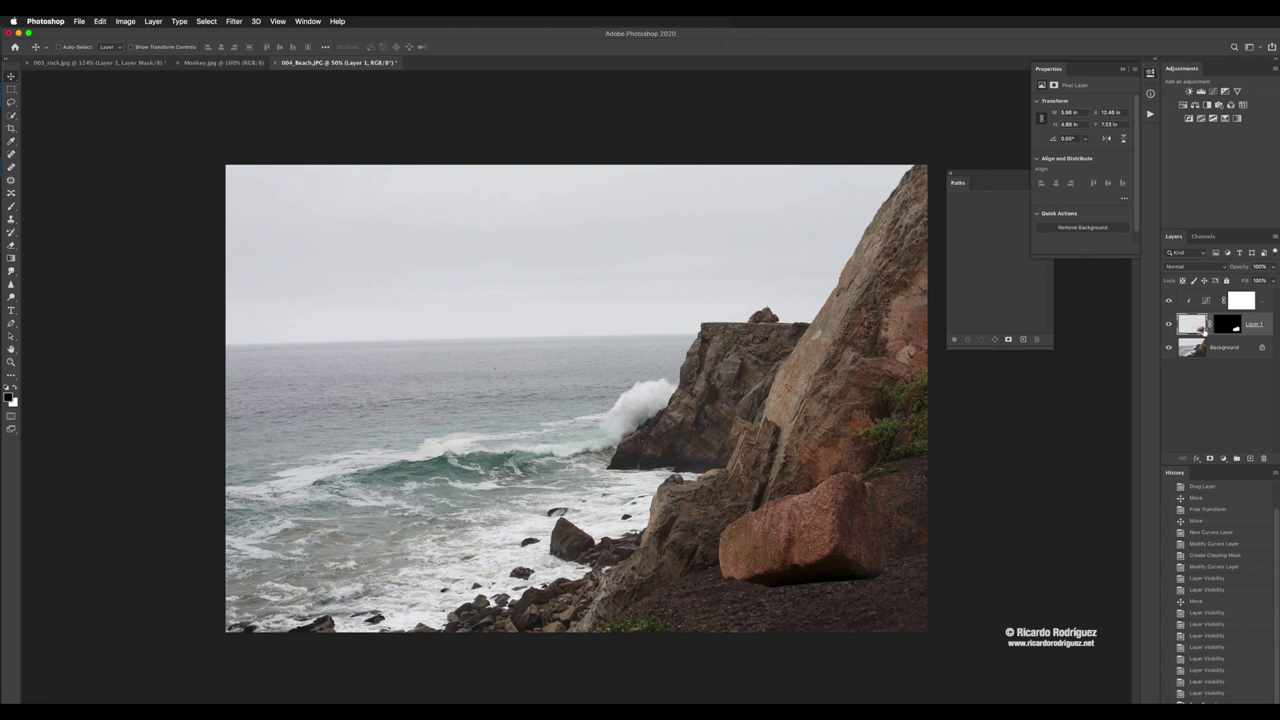
Step: Disable and re-enable Layer 1's mask, then load the mask as the boulder selection
right_click(1227, 327)
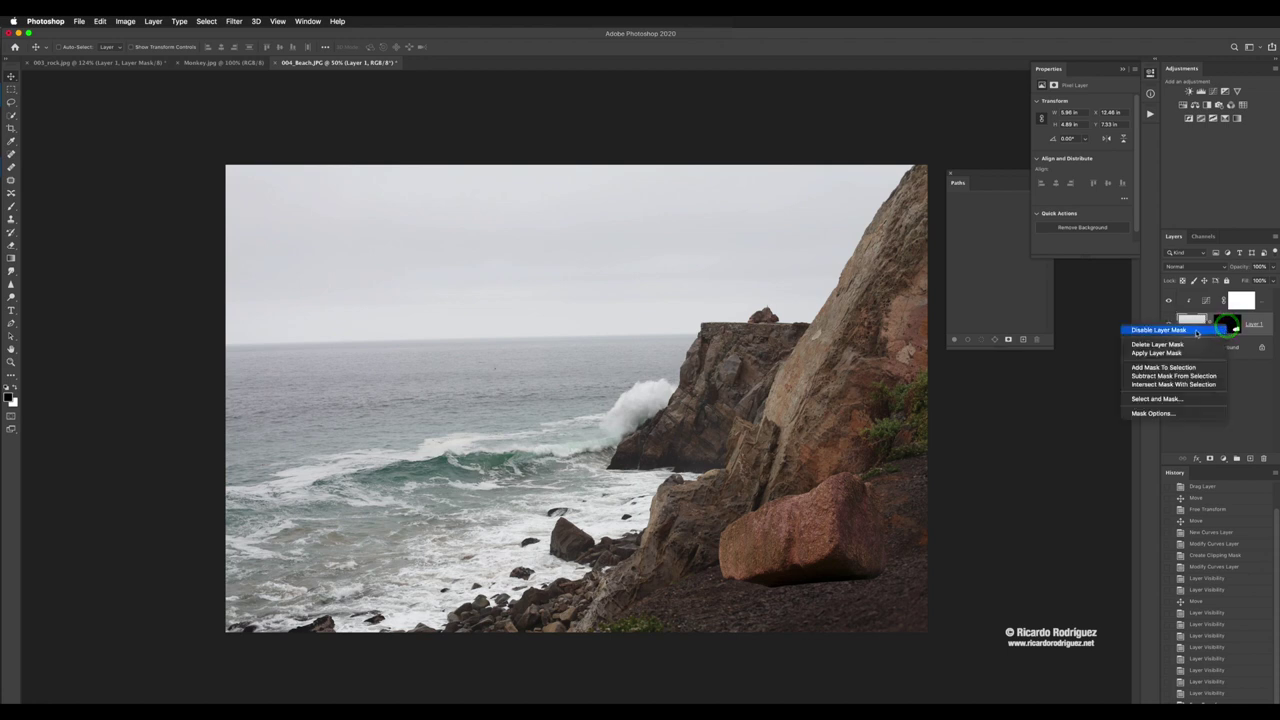
click(1192, 330)
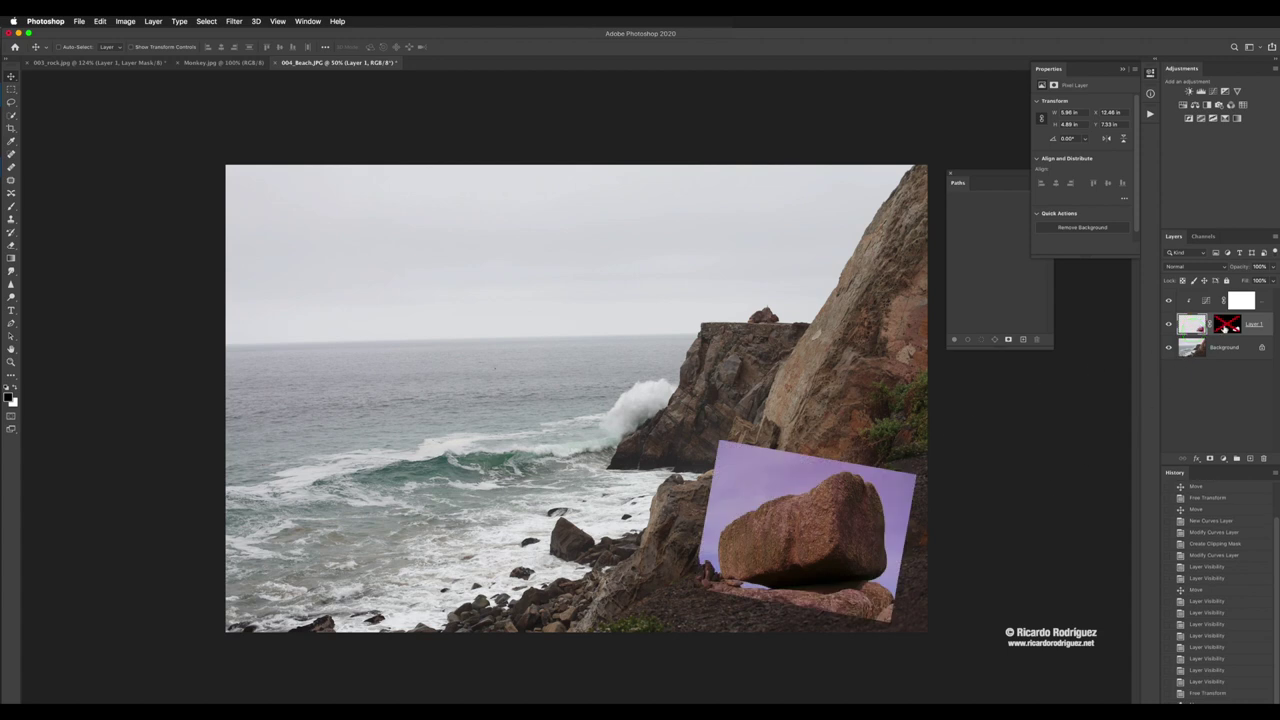
right_click(1226, 324)
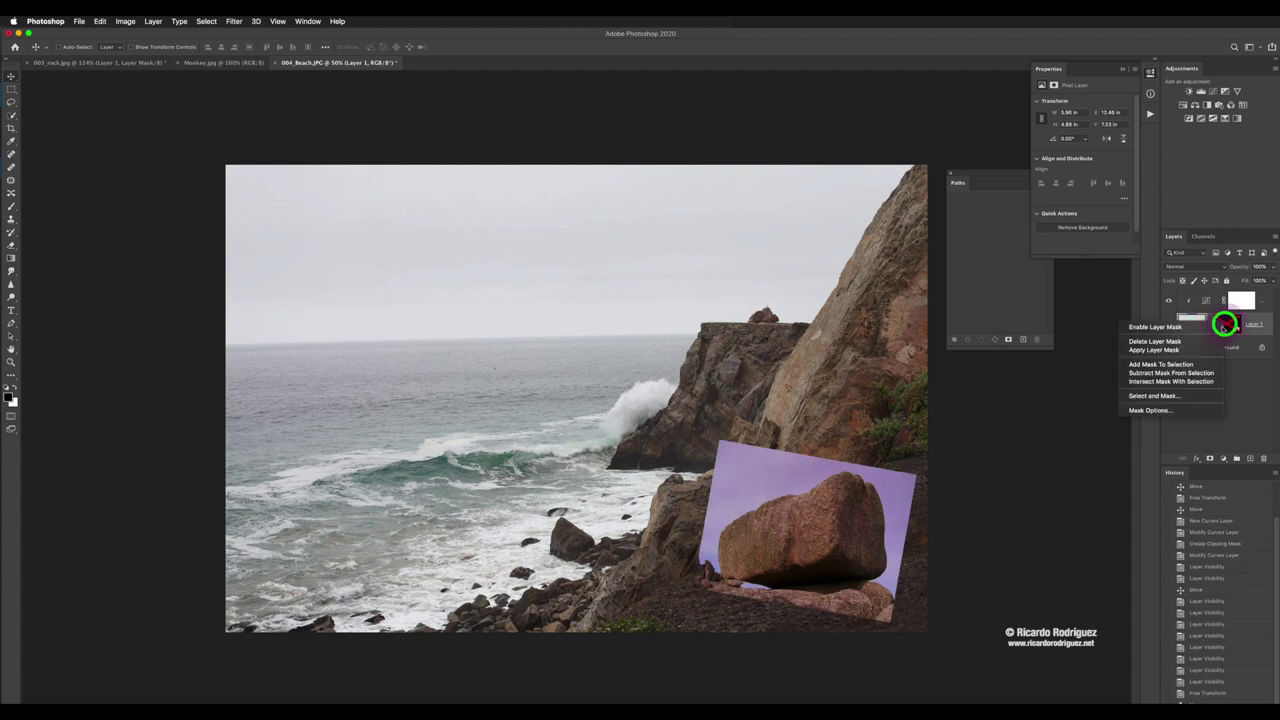
click(1183, 327)
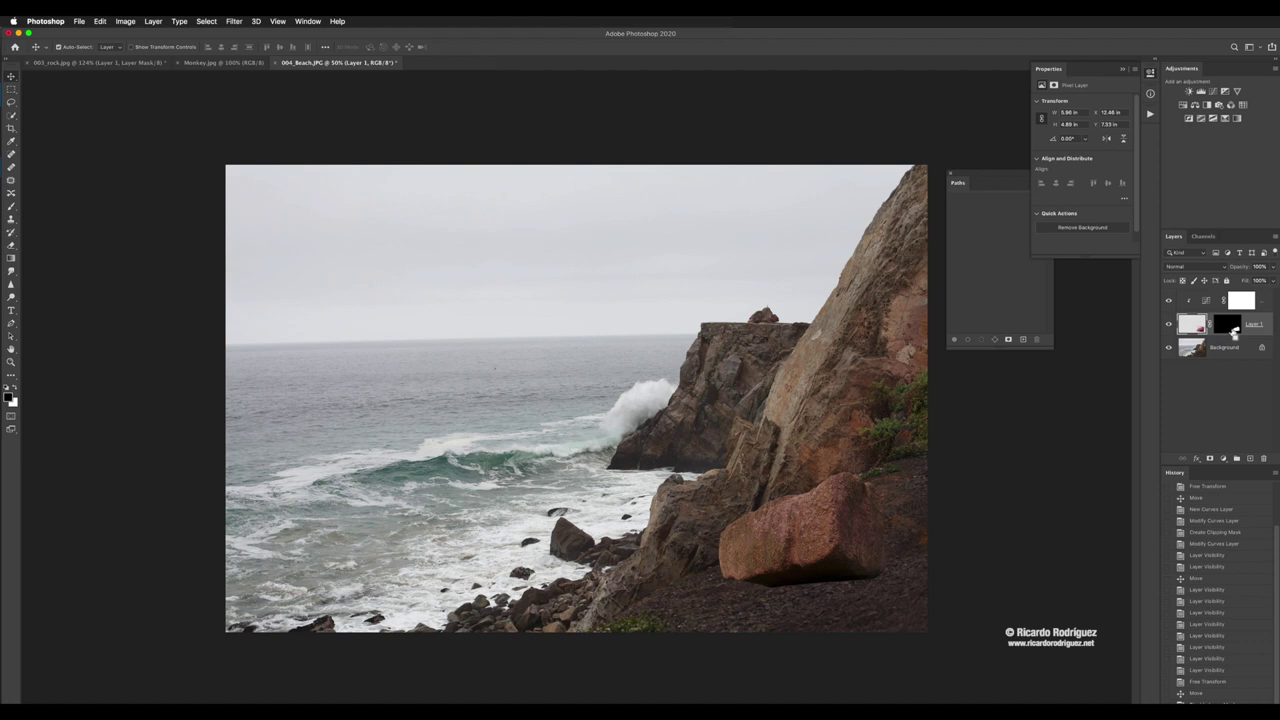
super+click(1233, 327)
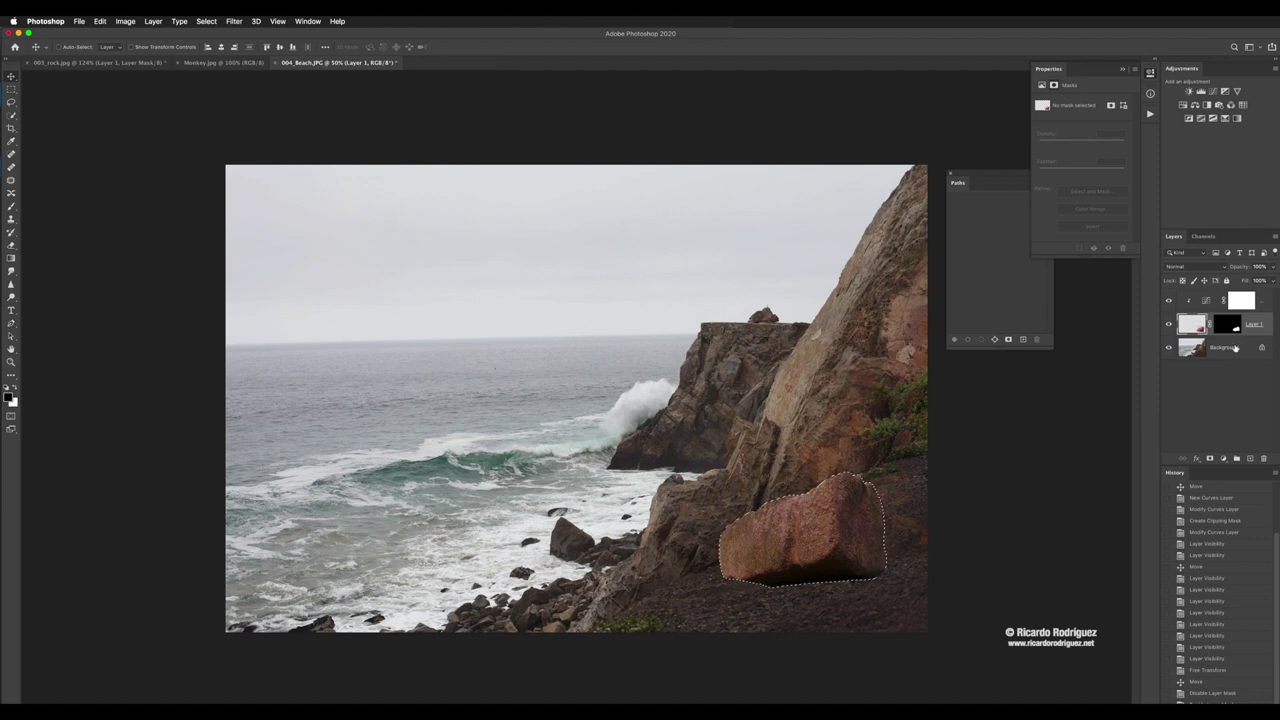
Step: Create a new Layer 2 above the beach Background and make it active
click(1232, 352)
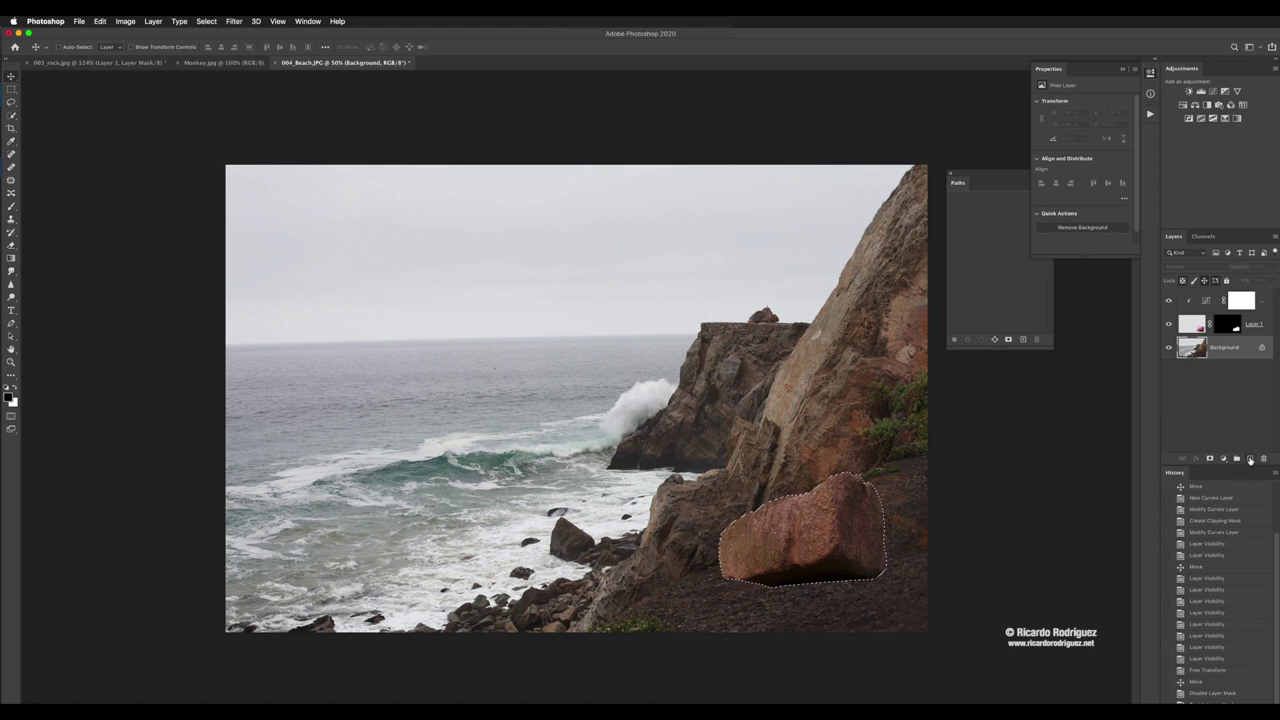
click(1250, 461)
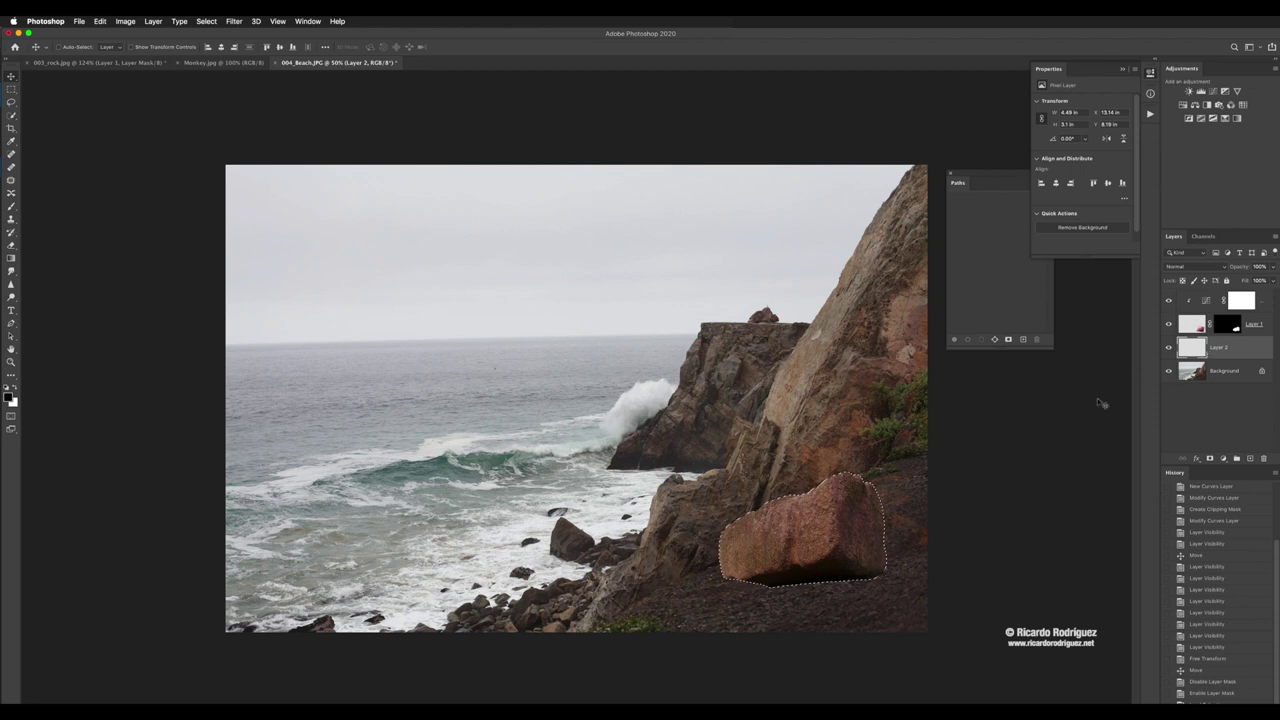
click(1232, 350)
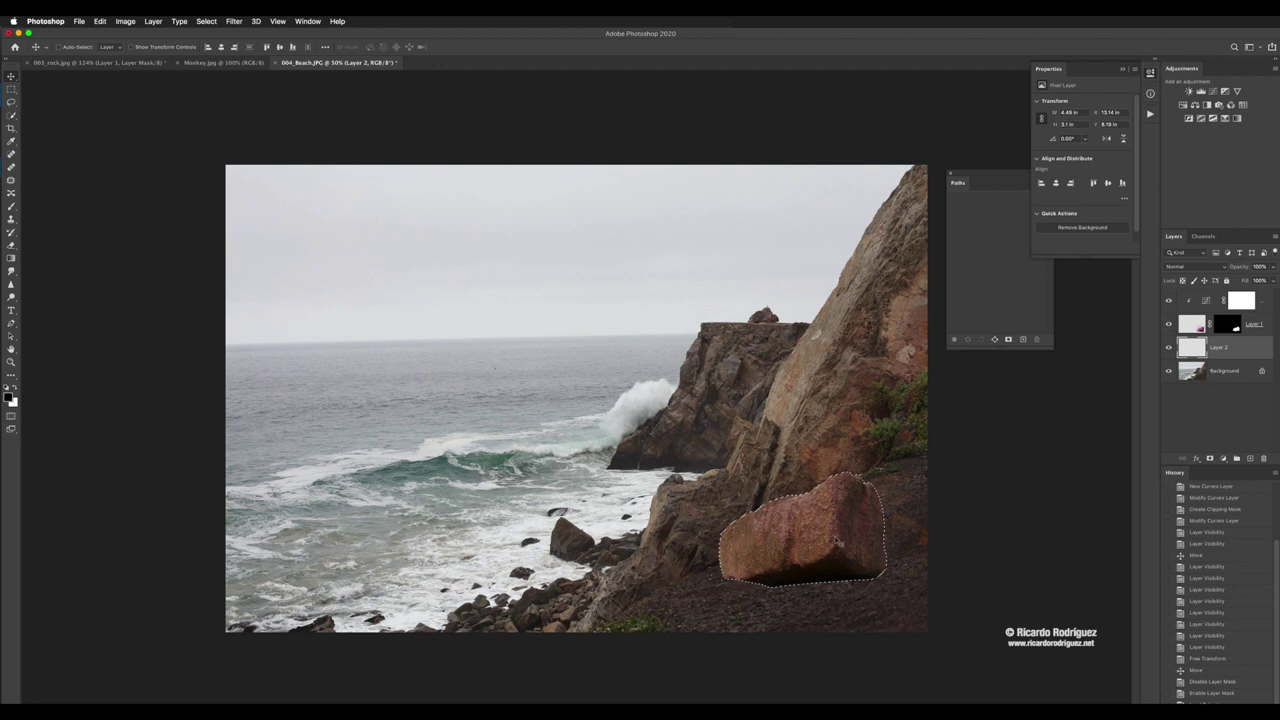
click(1236, 350)
Step: Fill the boulder selection on Layer 2 with black and deselect
key(shift+BackSpace)
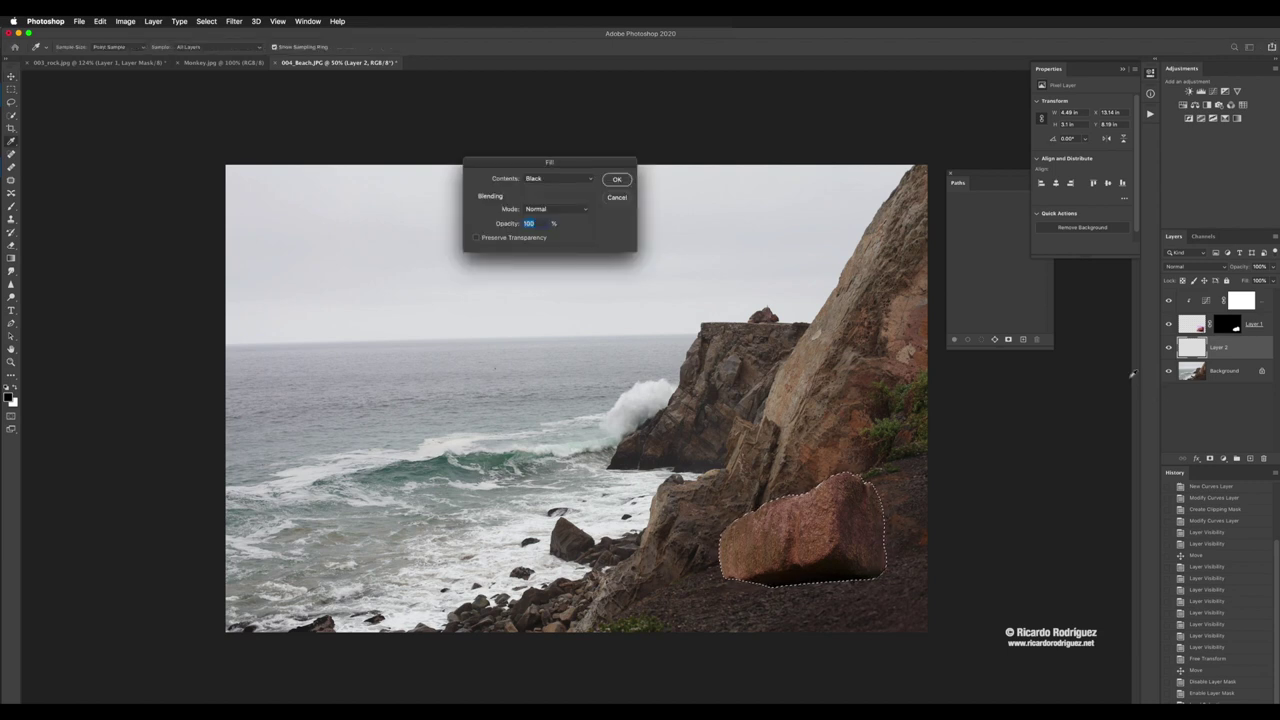
drag(583, 160, 723, 269)
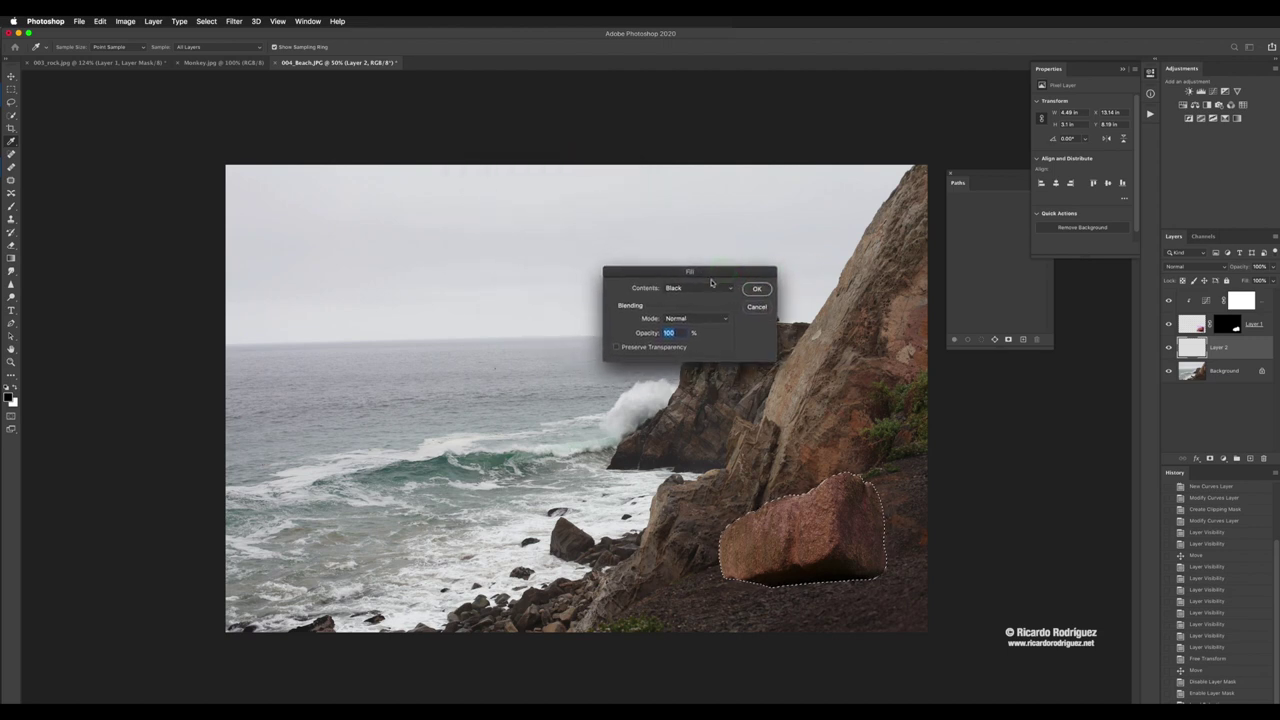
click(100, 21)
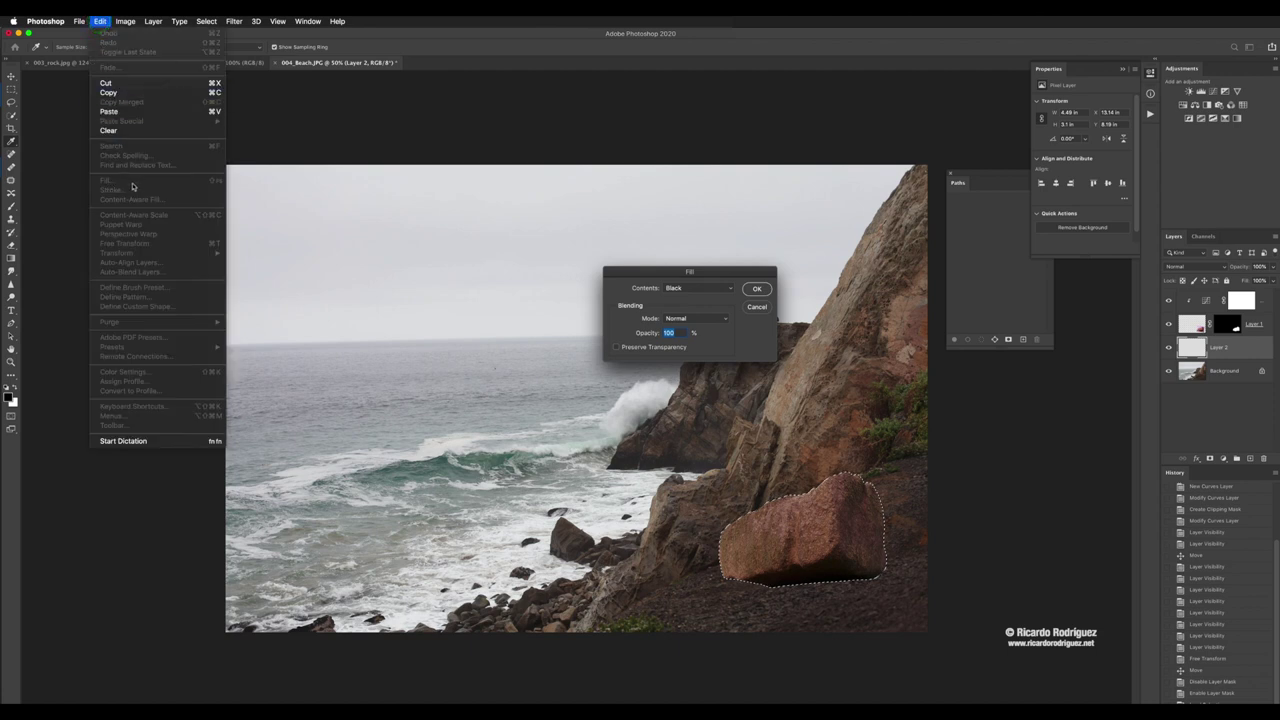
click(729, 275)
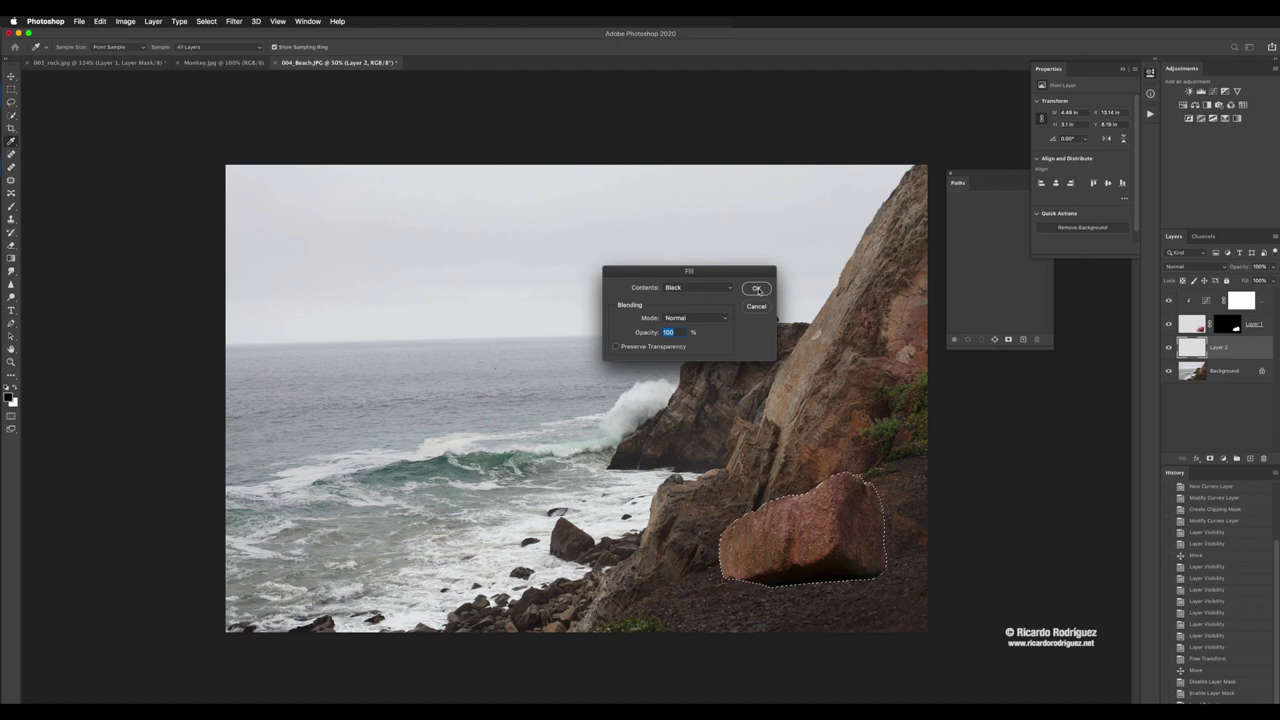
click(757, 289)
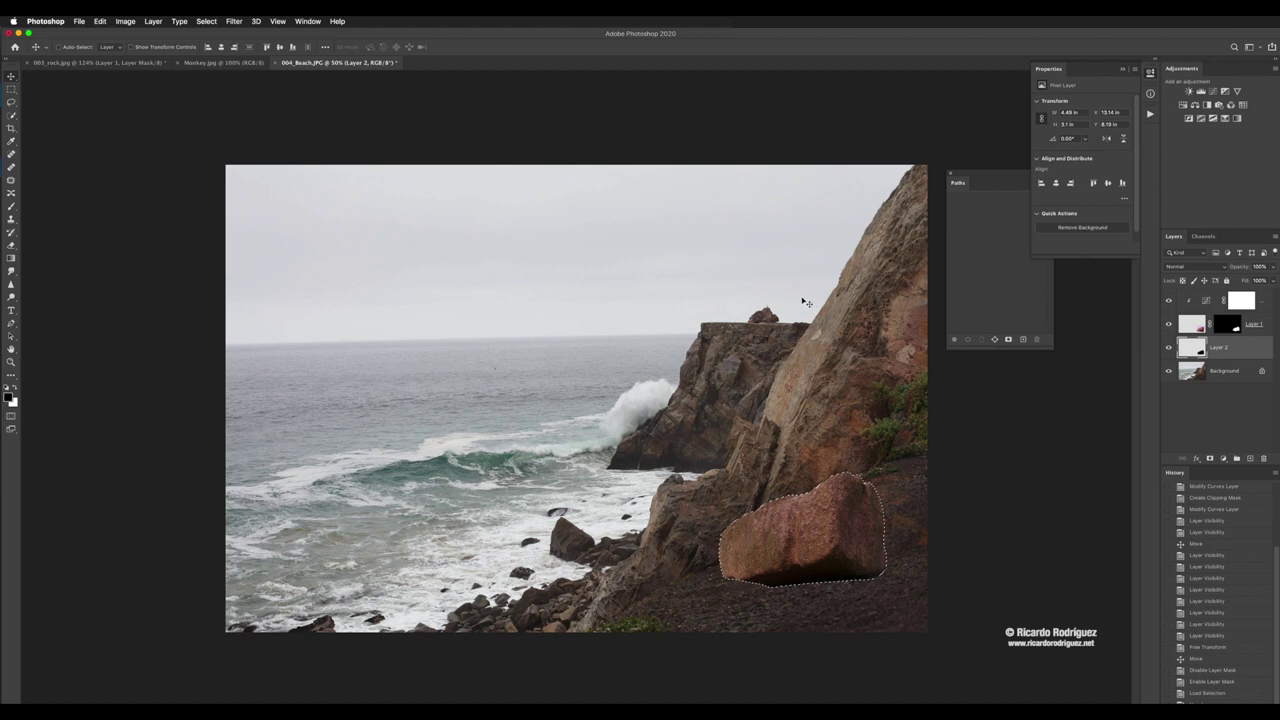
key(super+j)
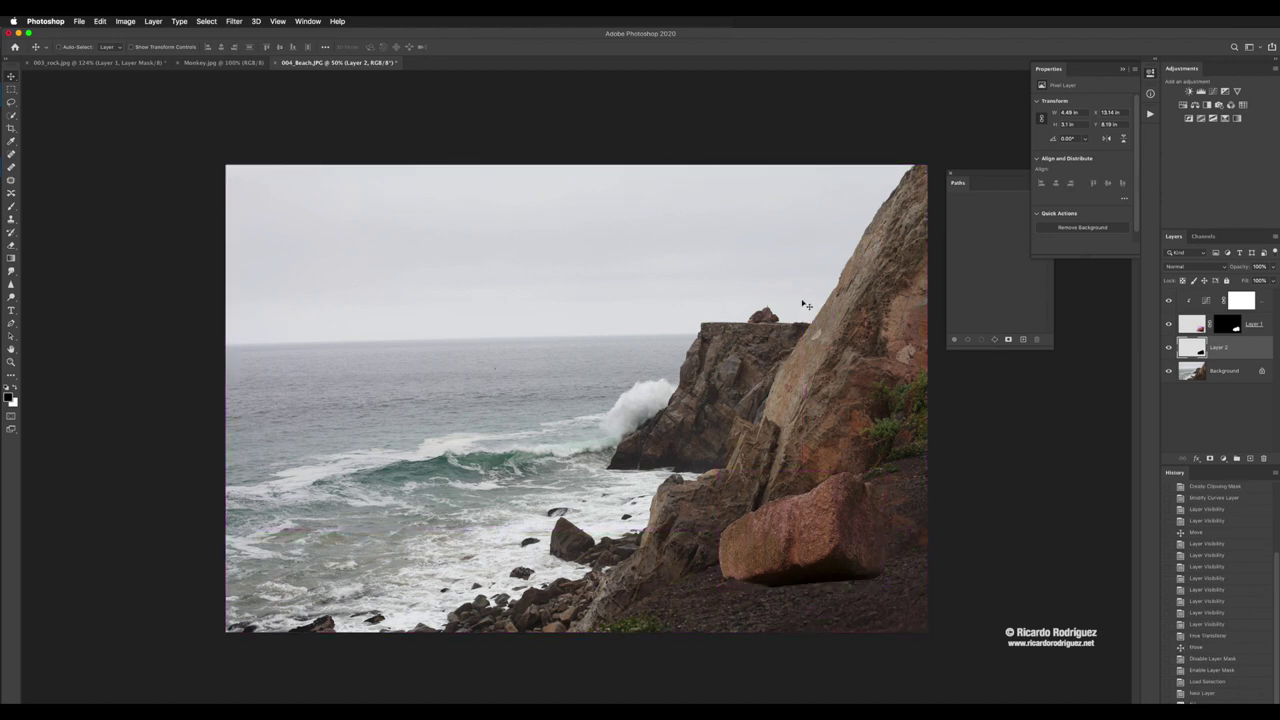
Step: Check the black fill by toggling Layer 1, then shift the shape up-left behind the boulder
click(1169, 326)
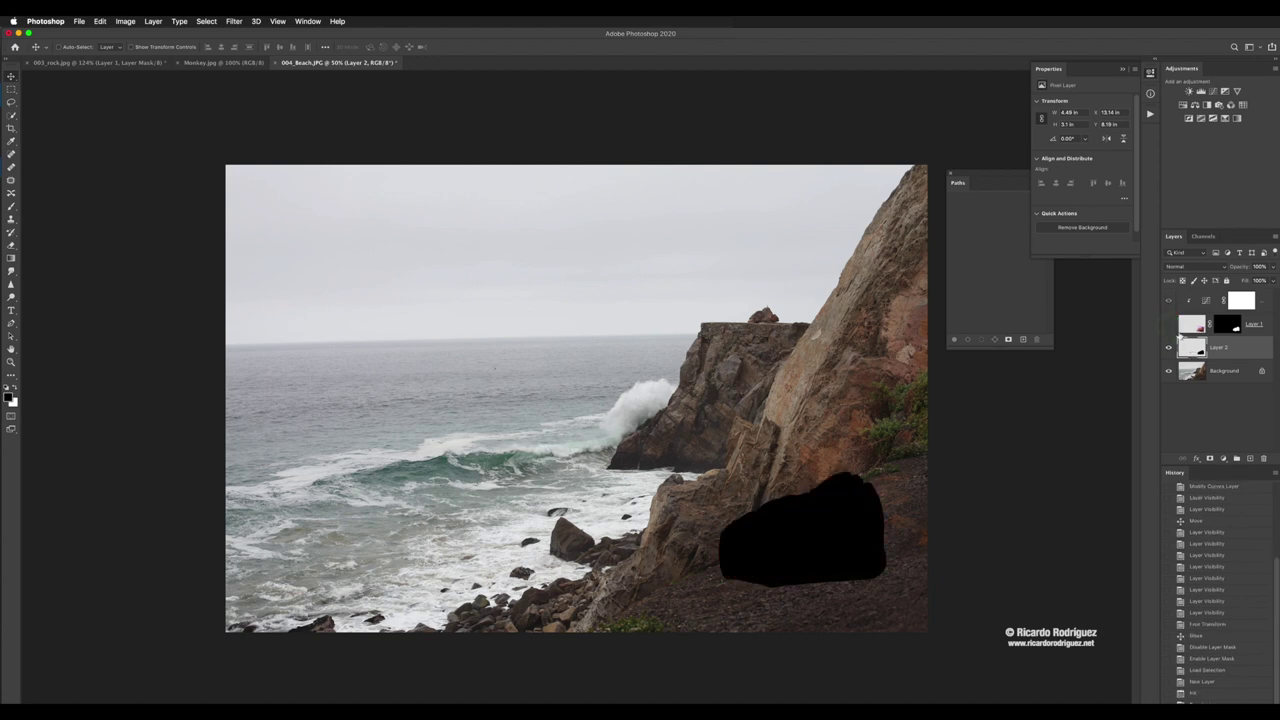
click(1168, 325)
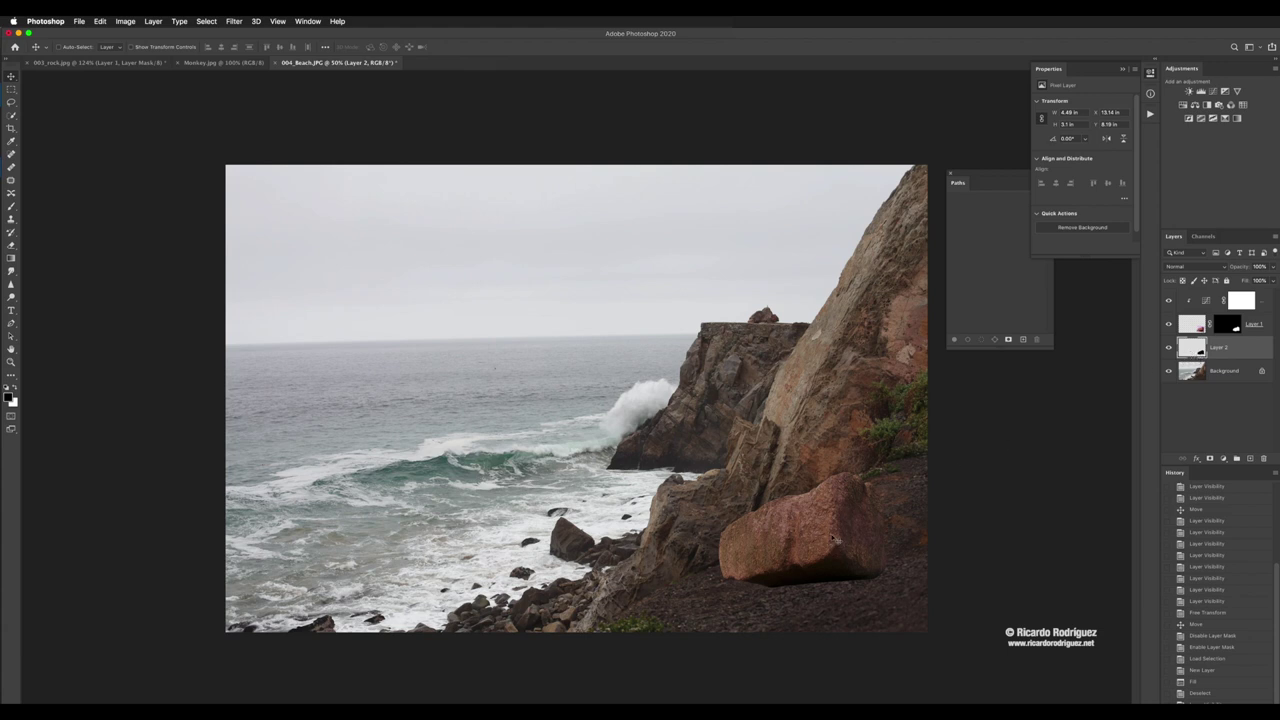
drag(836, 540, 686, 474)
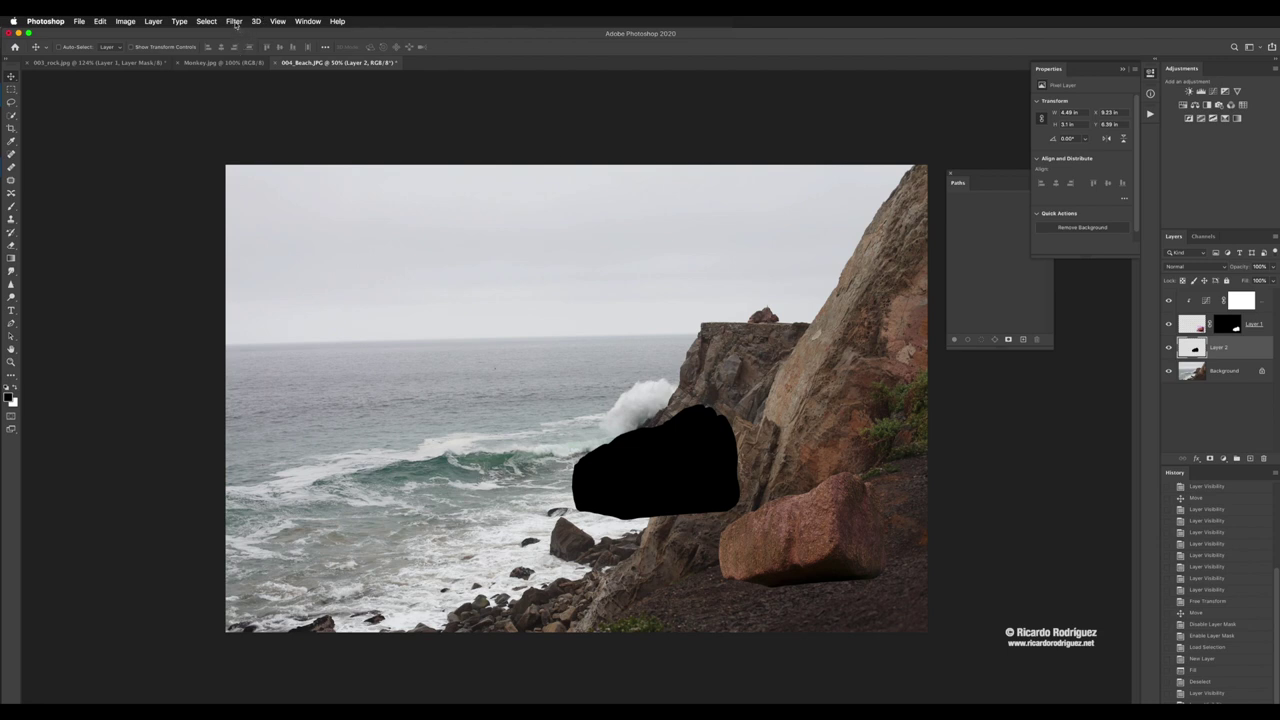
Step: Apply a Gaussian Blur with a radius of about 126.8 pixels to Layer 2's black boulder shape
click(235, 22)
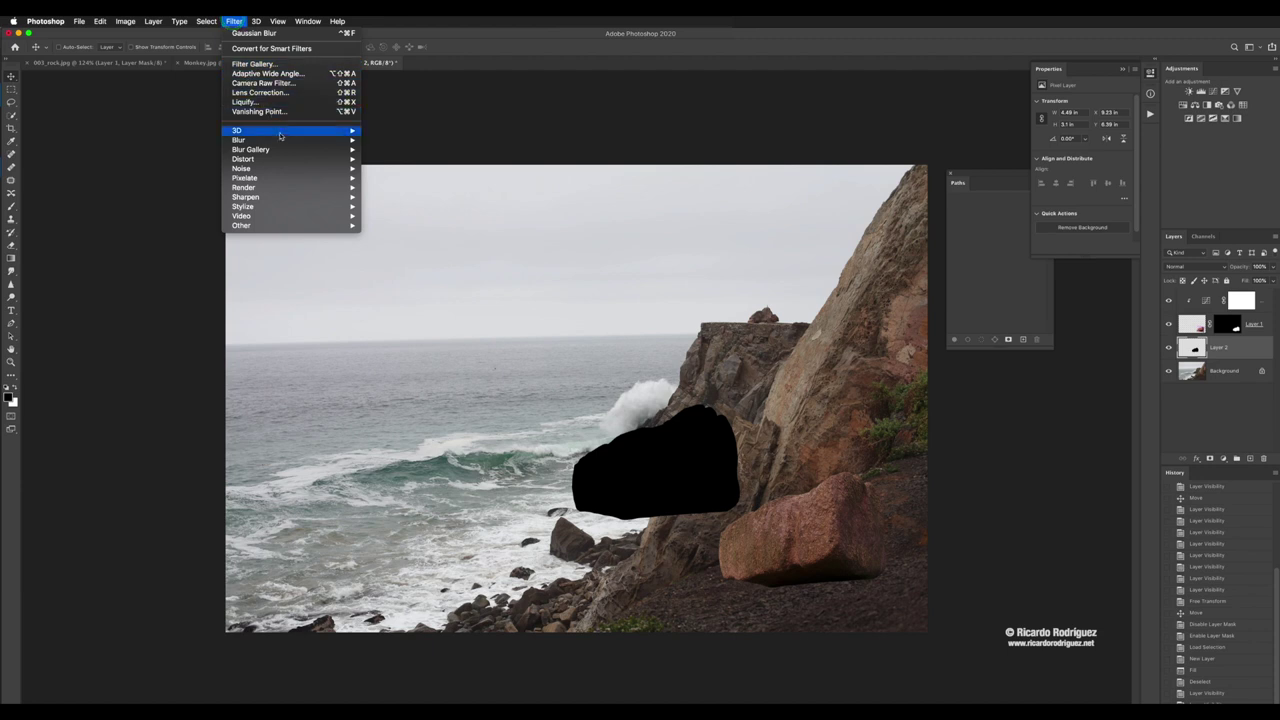
mouse_move(244, 144)
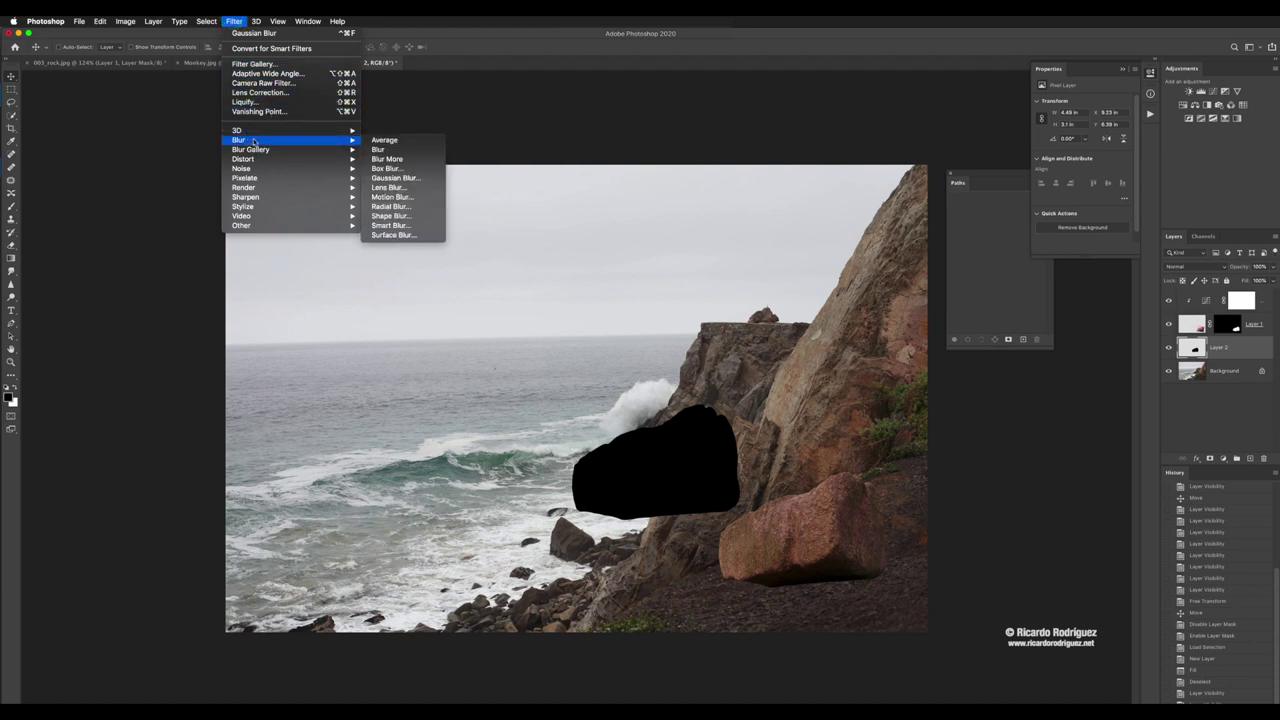
click(394, 178)
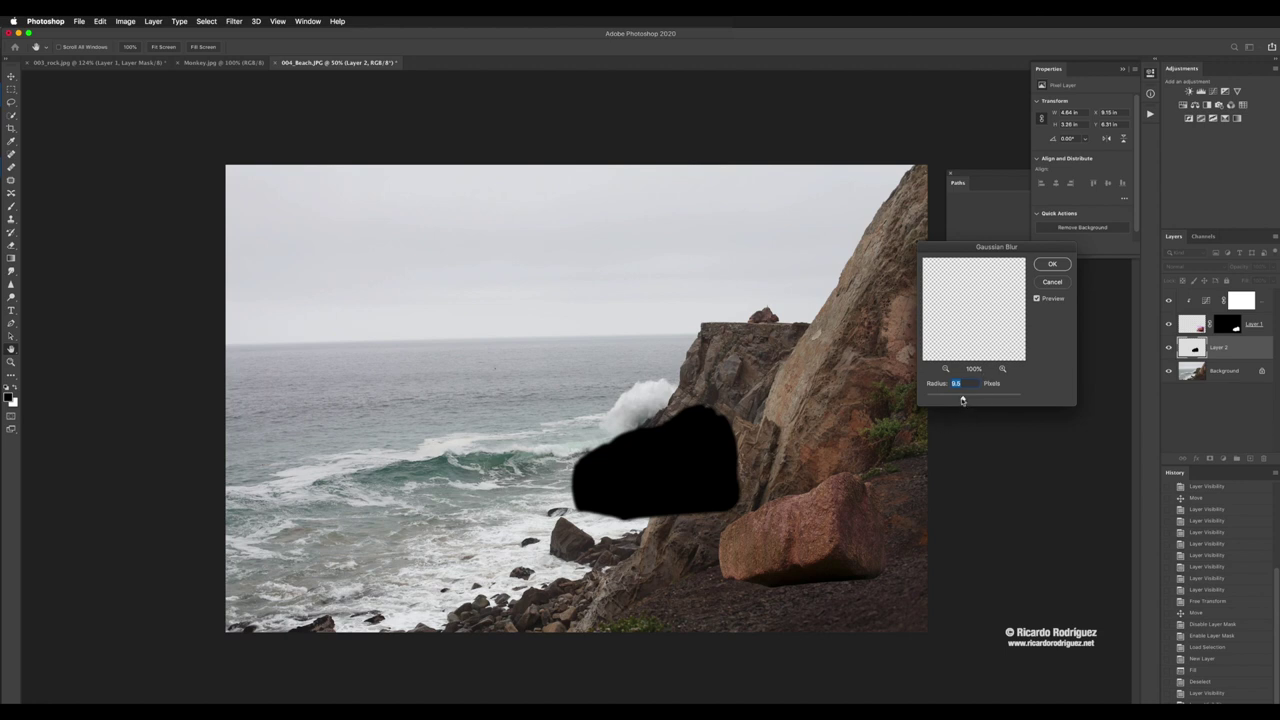
drag(962, 400, 968, 397)
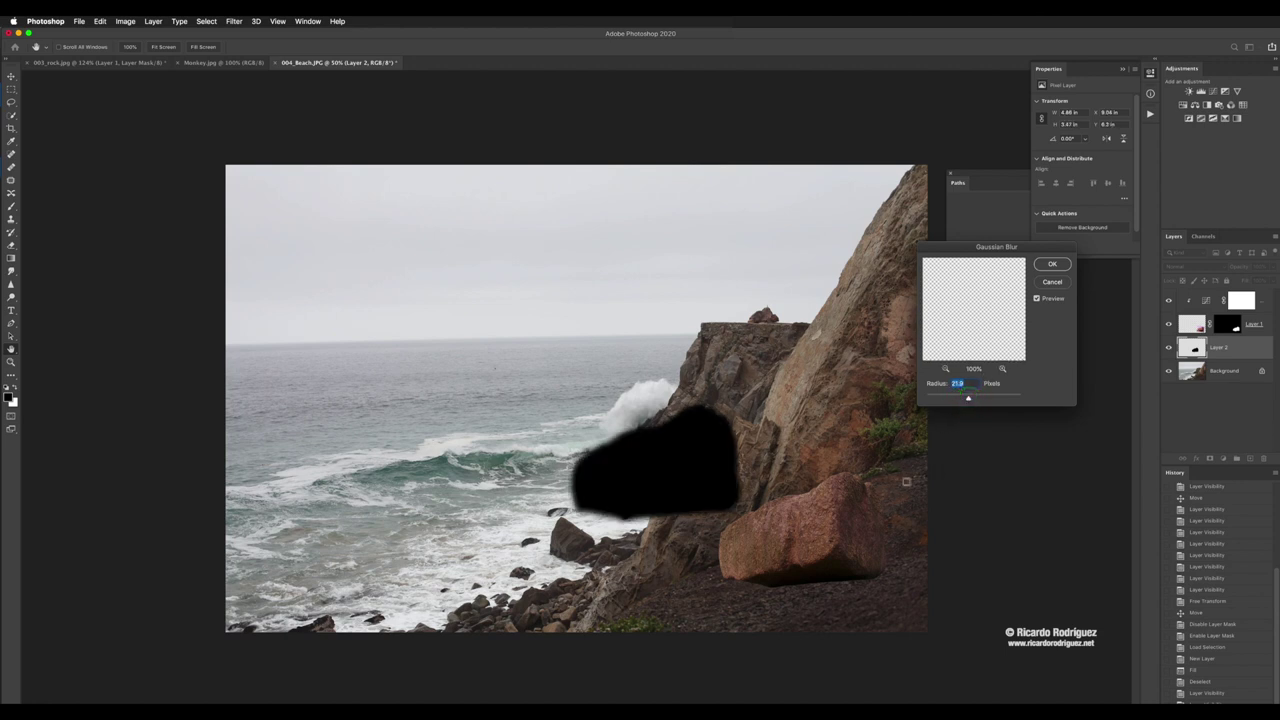
drag(968, 400, 988, 397)
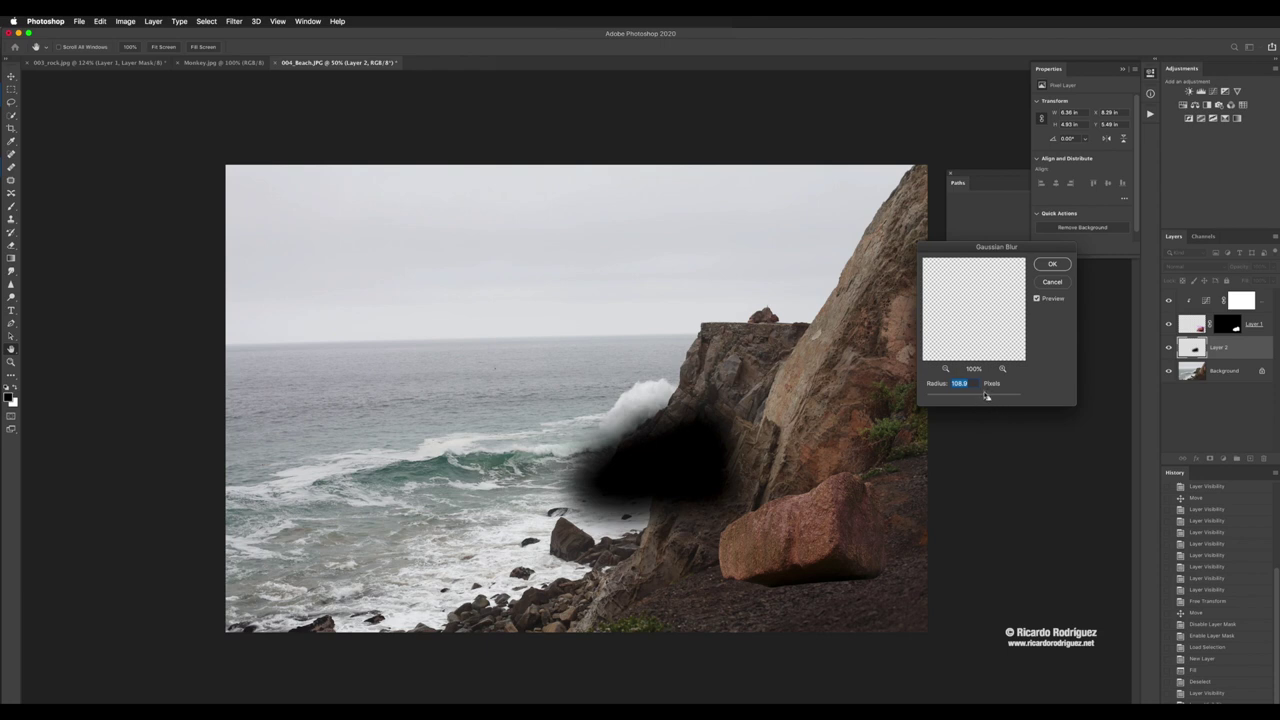
drag(988, 400, 991, 398)
click(1052, 265)
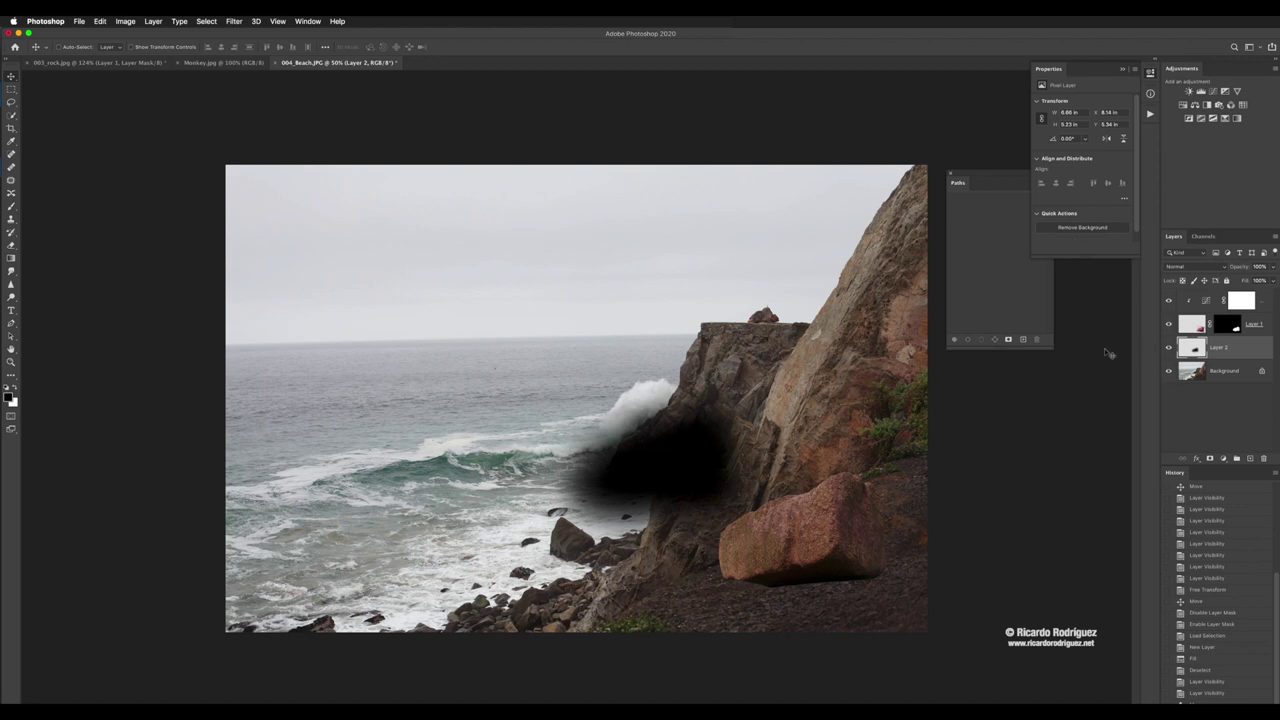
Step: Move the blurred blob down and Free Transform it into a flat shadow beneath the boulder
drag(666, 449, 823, 543)
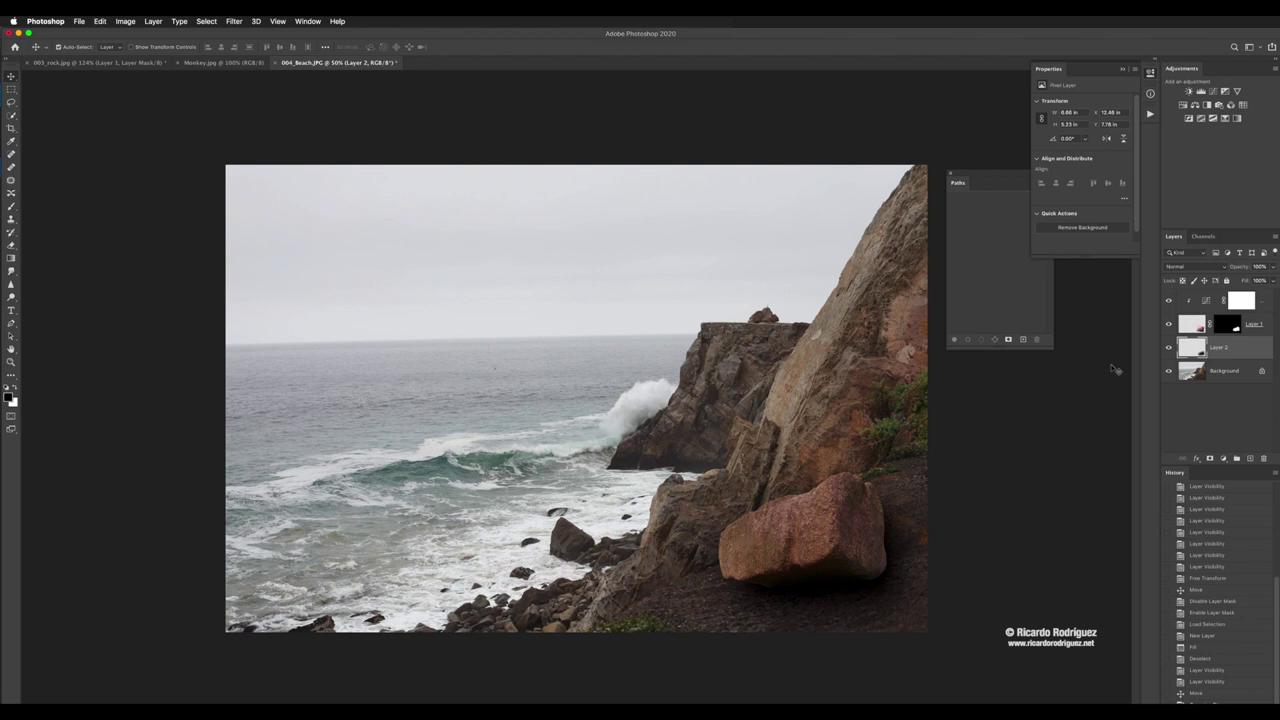
key(ctrl+t)
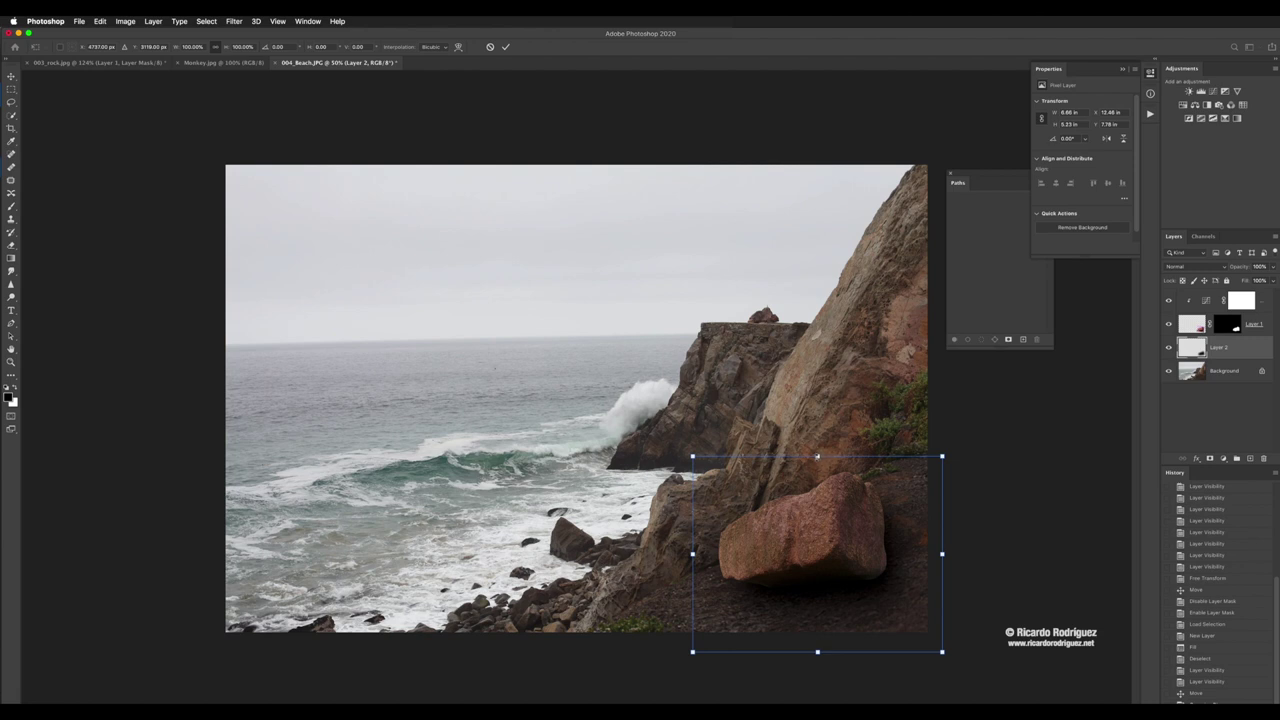
drag(817, 457, 790, 578)
drag(817, 652, 851, 609)
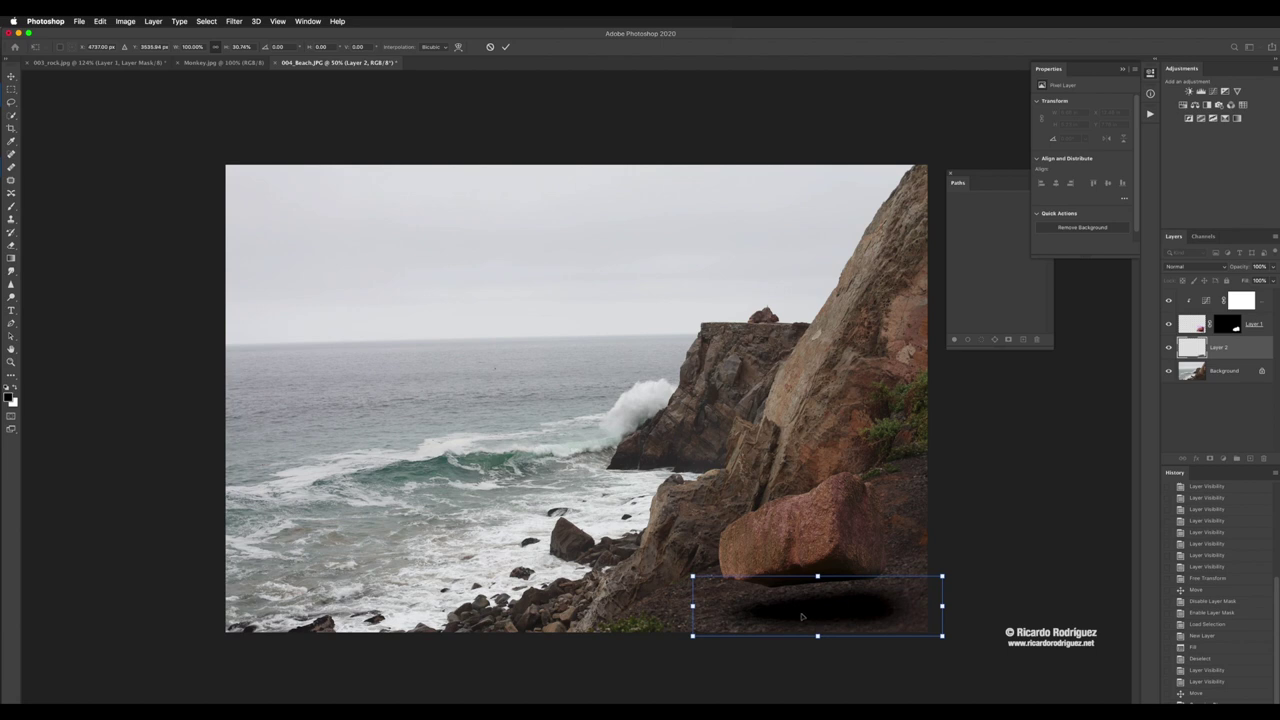
drag(802, 617, 834, 603)
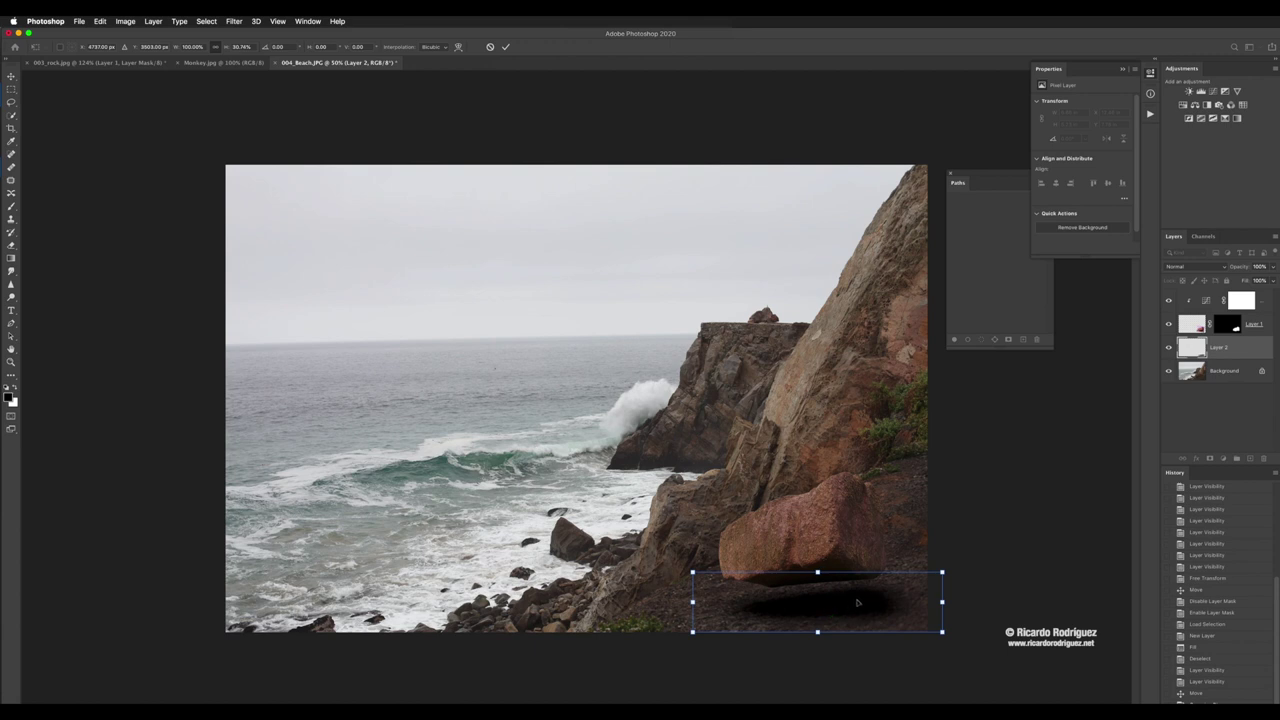
double_click(849, 607)
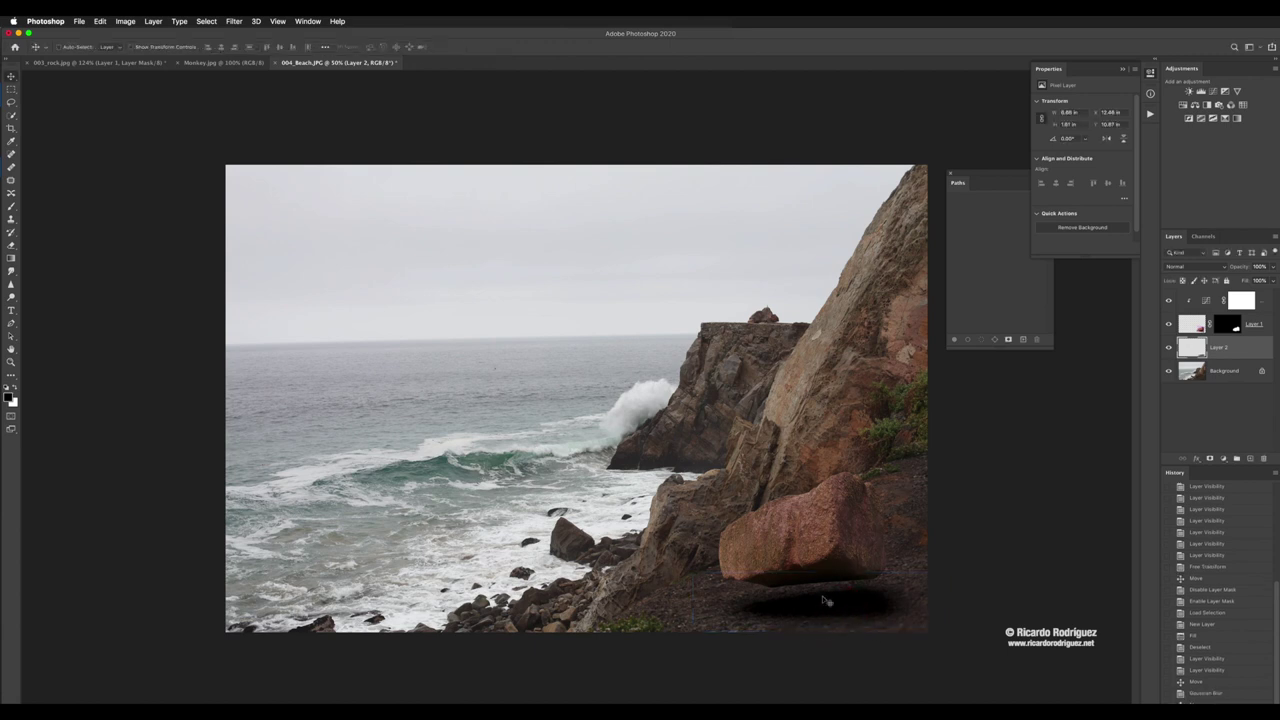
drag(823, 600, 857, 600)
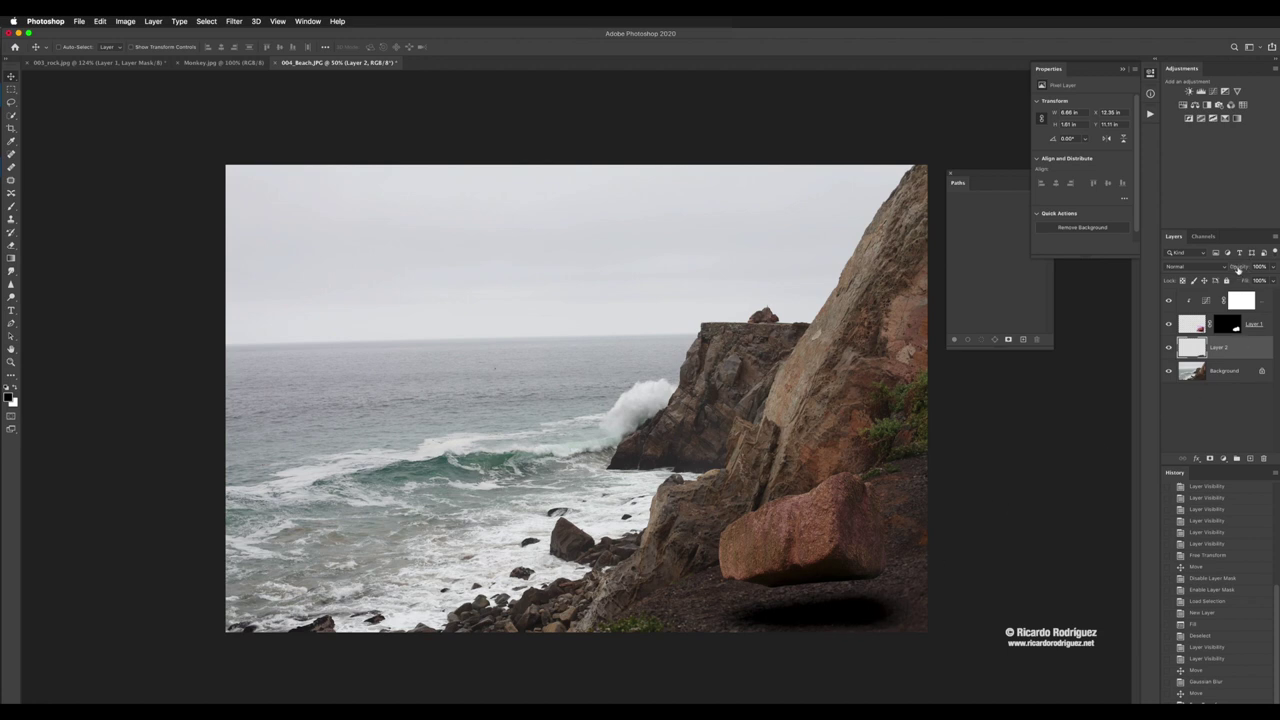
Step: Lower the shadow layer's opacity to about 64%, tuck it under the boulder, then switch to Monkey.jpg
drag(1240, 267, 1245, 271)
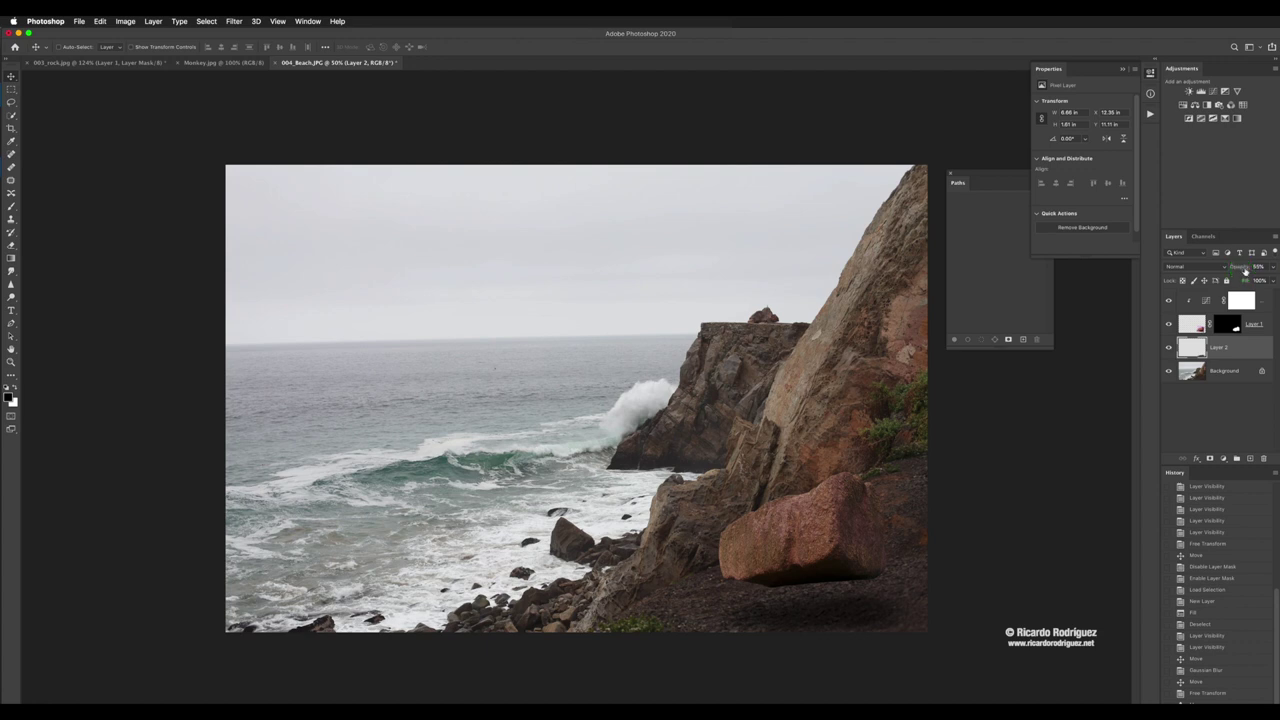
click(836, 610)
mouse_move(836, 610)
mouse_down()
mouse_move(849, 600)
mouse_move(837, 583)
mouse_move(866, 586)
mouse_move(840, 607)
mouse_up()
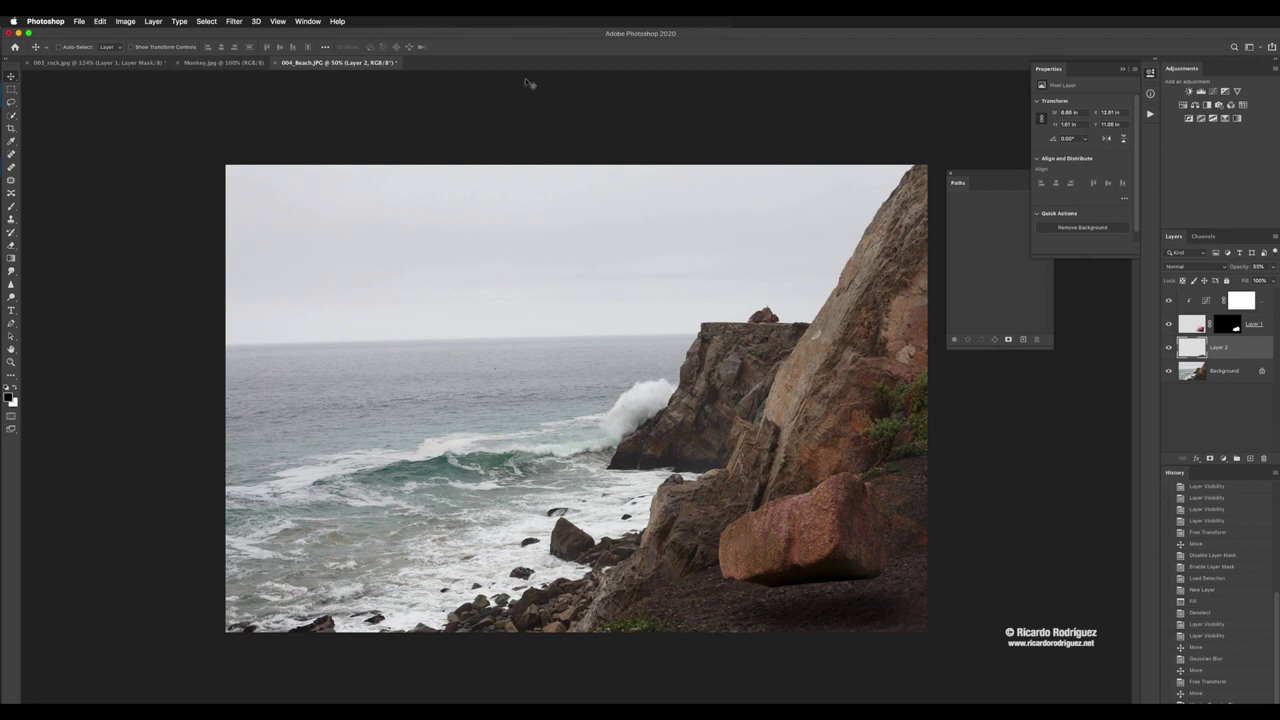
click(222, 63)
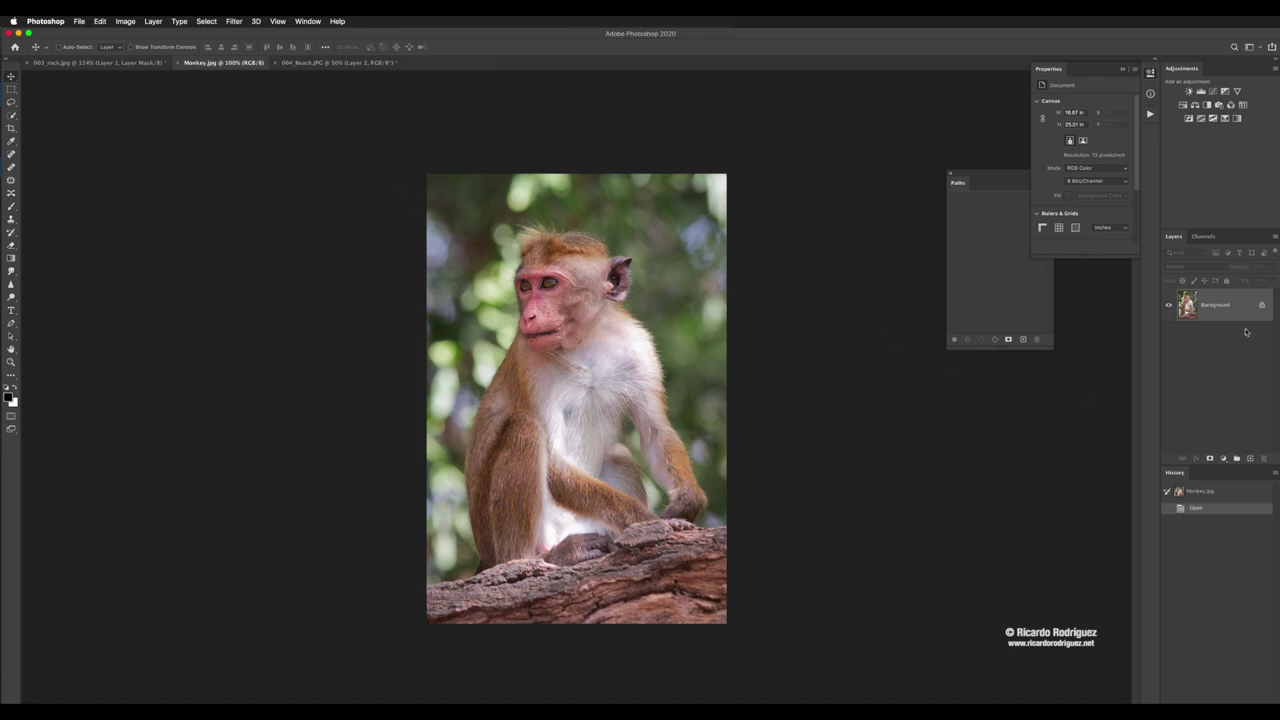
Step: Duplicate Monkey.jpg's Background layer and Quick Select the monkey's face from chin to head
drag(1237, 306, 1249, 458)
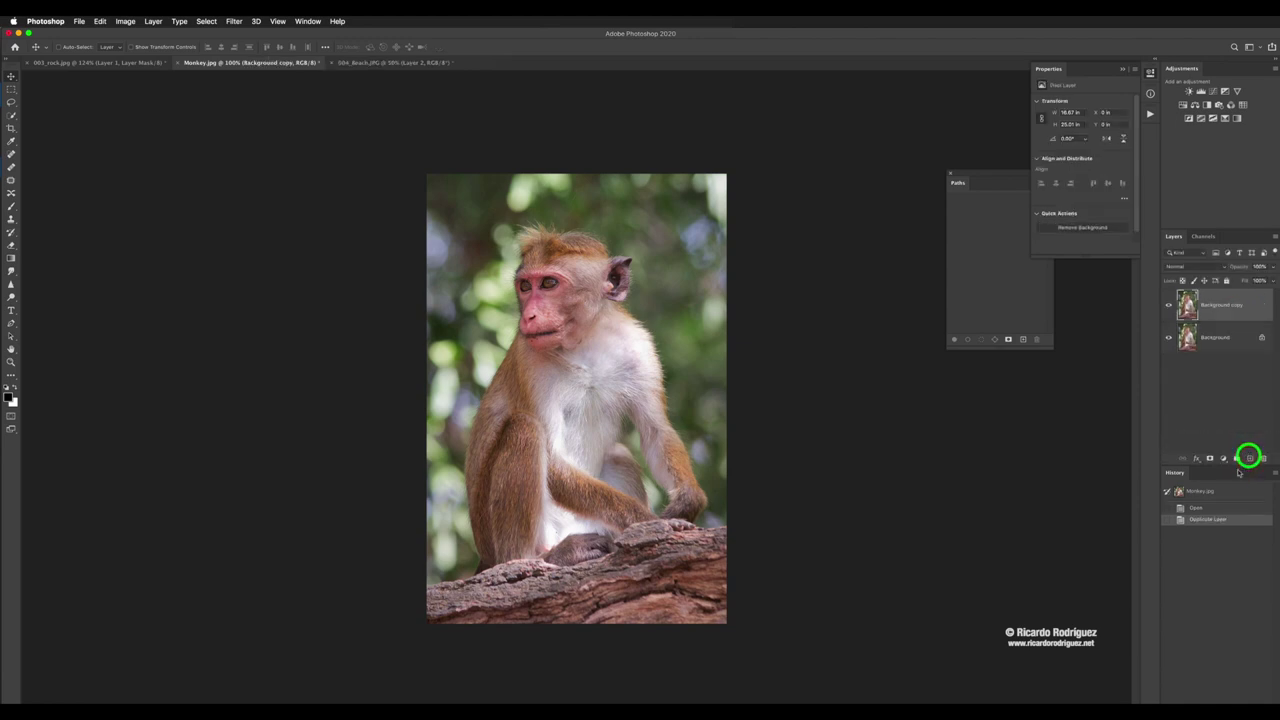
click(10, 153)
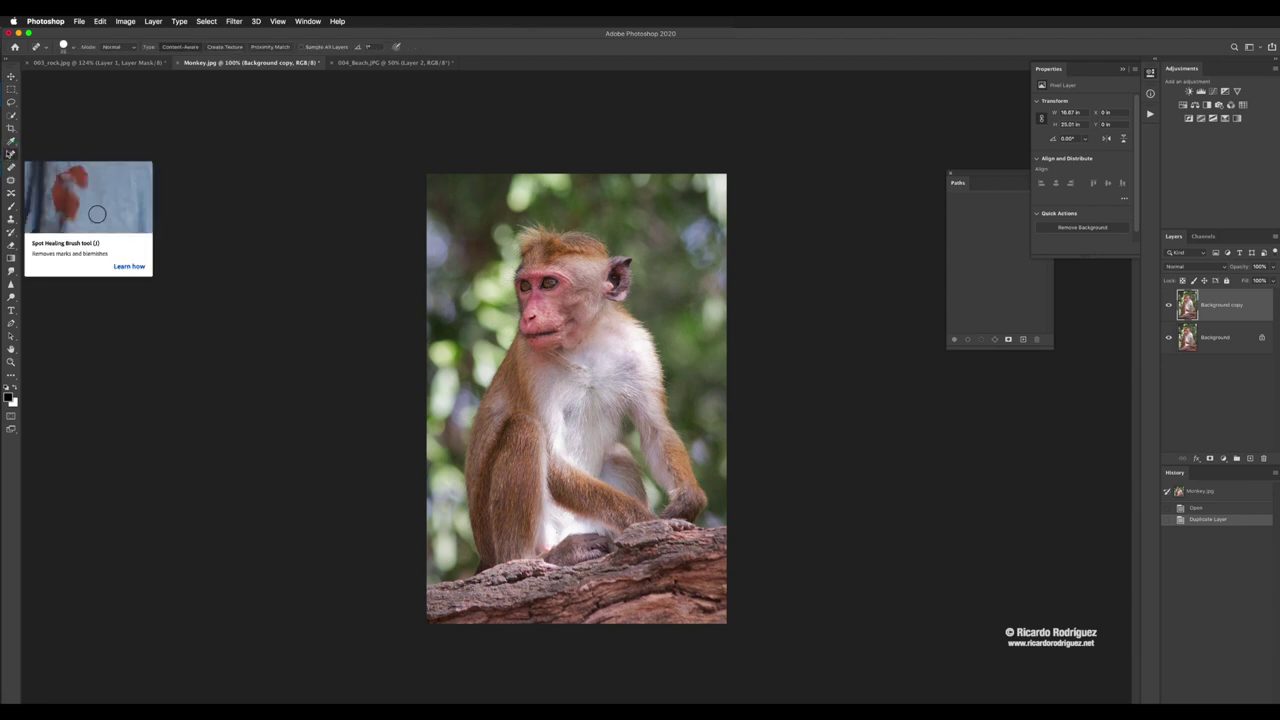
click(11, 115)
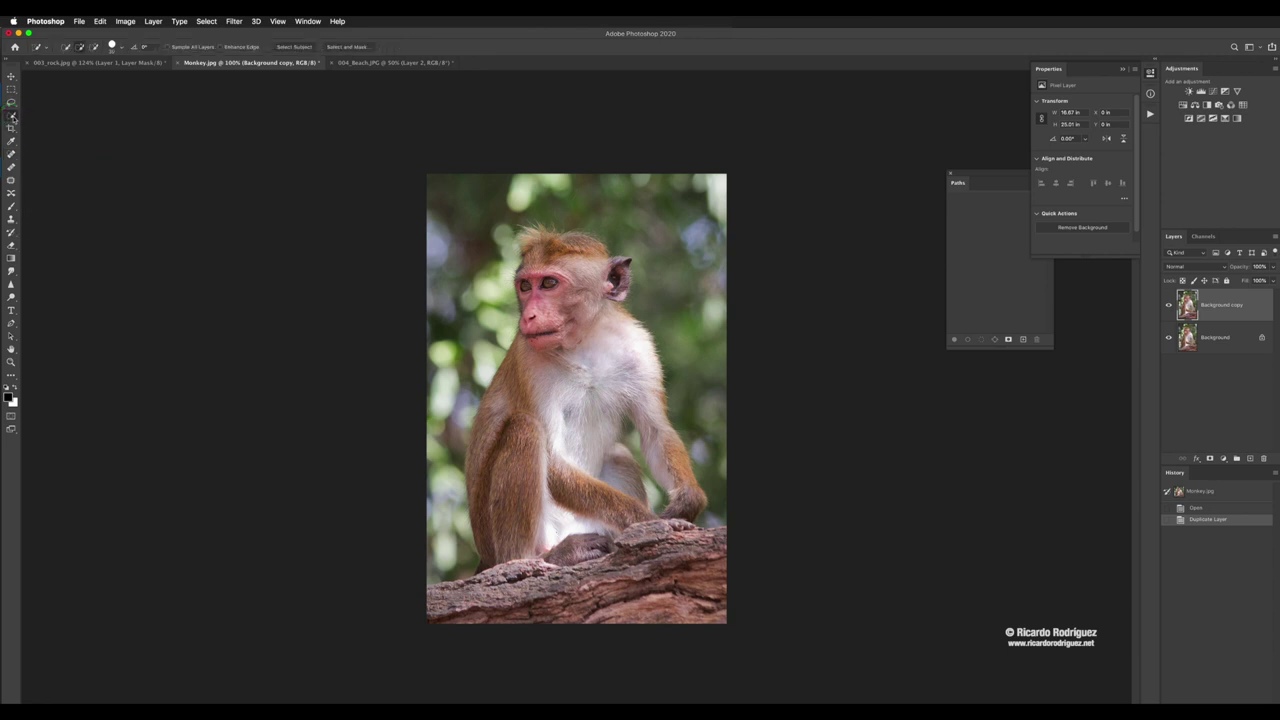
drag(13, 117, 42, 117)
mouse_move(585, 345)
mouse_down()
mouse_move(566, 260)
mouse_move(540, 241)
mouse_move(531, 249)
mouse_move(597, 297)
mouse_move(614, 266)
mouse_move(623, 272)
mouse_move(609, 294)
mouse_move(616, 356)
mouse_move(689, 506)
mouse_move(608, 352)
mouse_move(526, 437)
mouse_move(517, 477)
mouse_move(483, 453)
mouse_move(491, 515)
mouse_up()
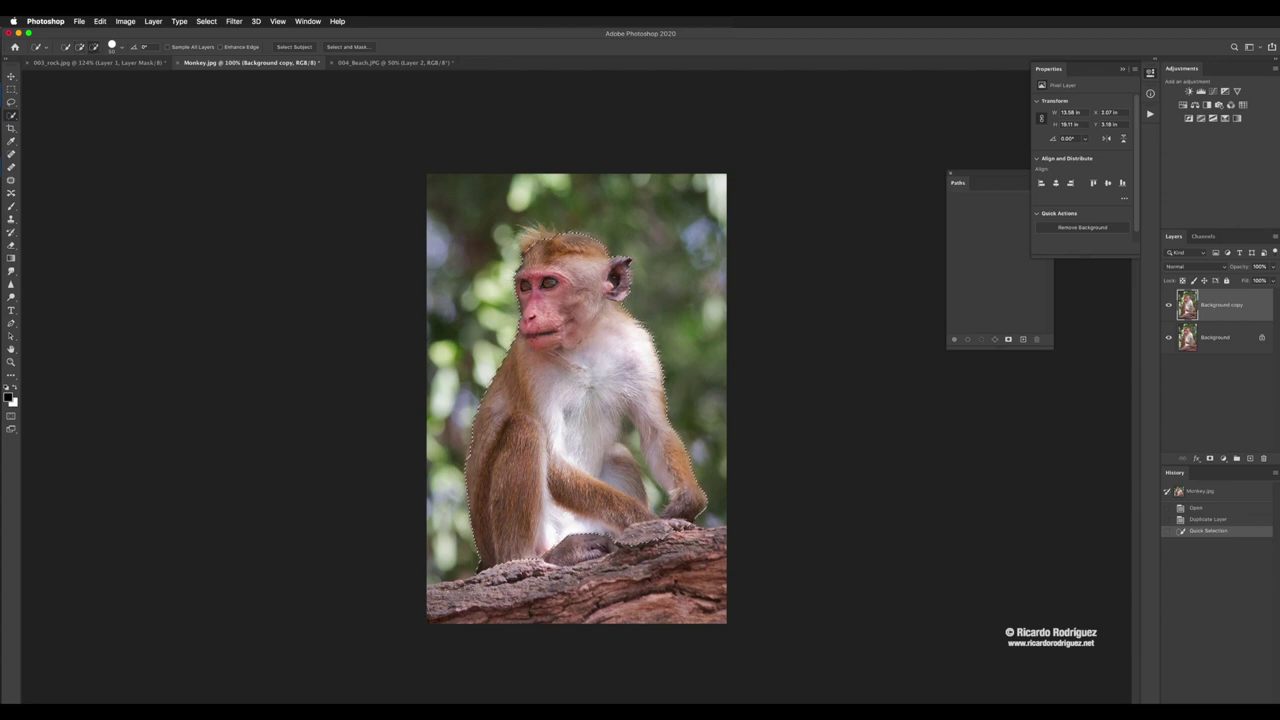
Step: Refine the selection along the monkey's lower body and remove the gap between arm and chest
click(641, 540)
drag(621, 539, 676, 537)
drag(560, 545, 568, 549)
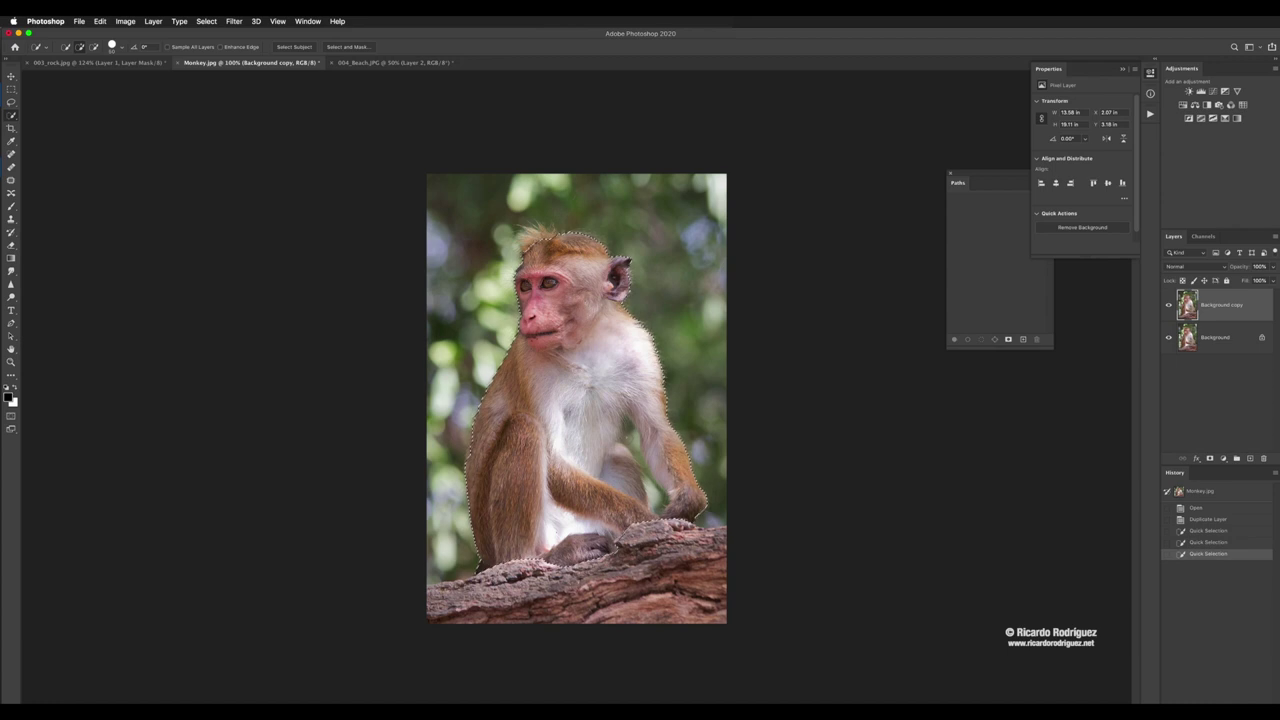
key(z)
drag(634, 451, 660, 480)
key(w)
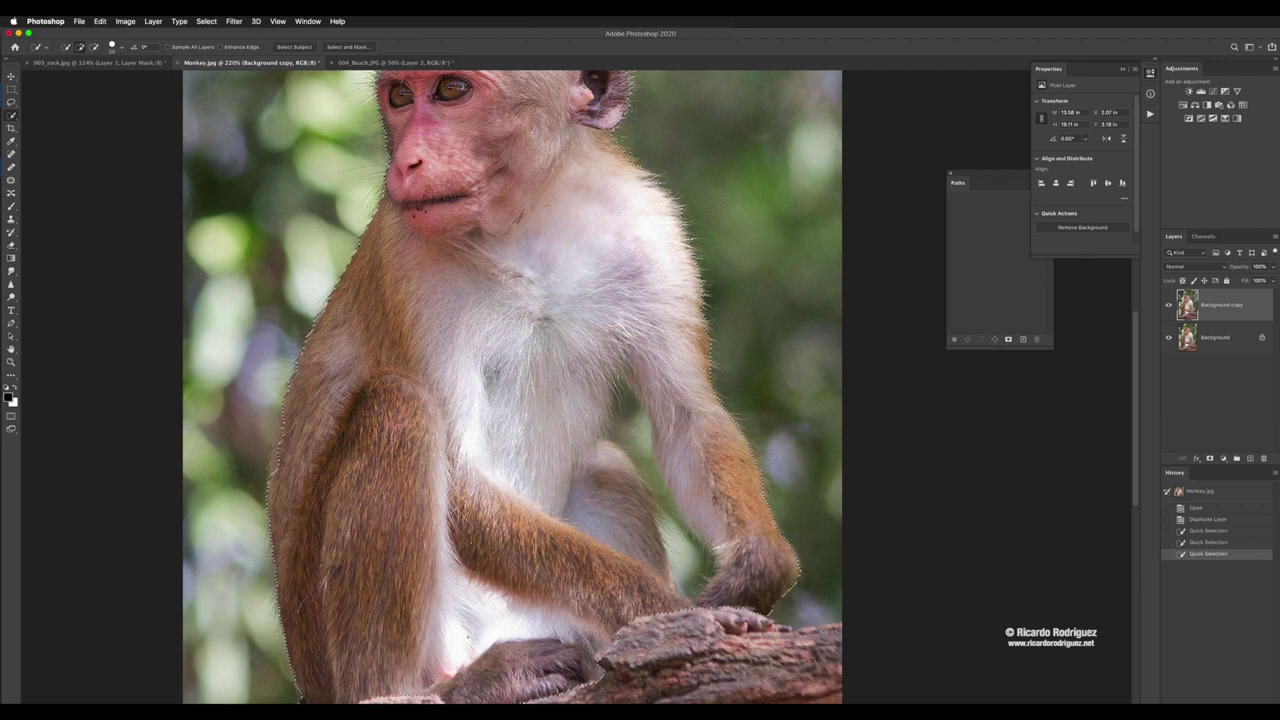
mouse_move(627, 430)
mouse_down()
mouse_move(631, 446)
mouse_move(622, 400)
mouse_move(634, 445)
mouse_move(705, 557)
mouse_move(689, 585)
mouse_up()
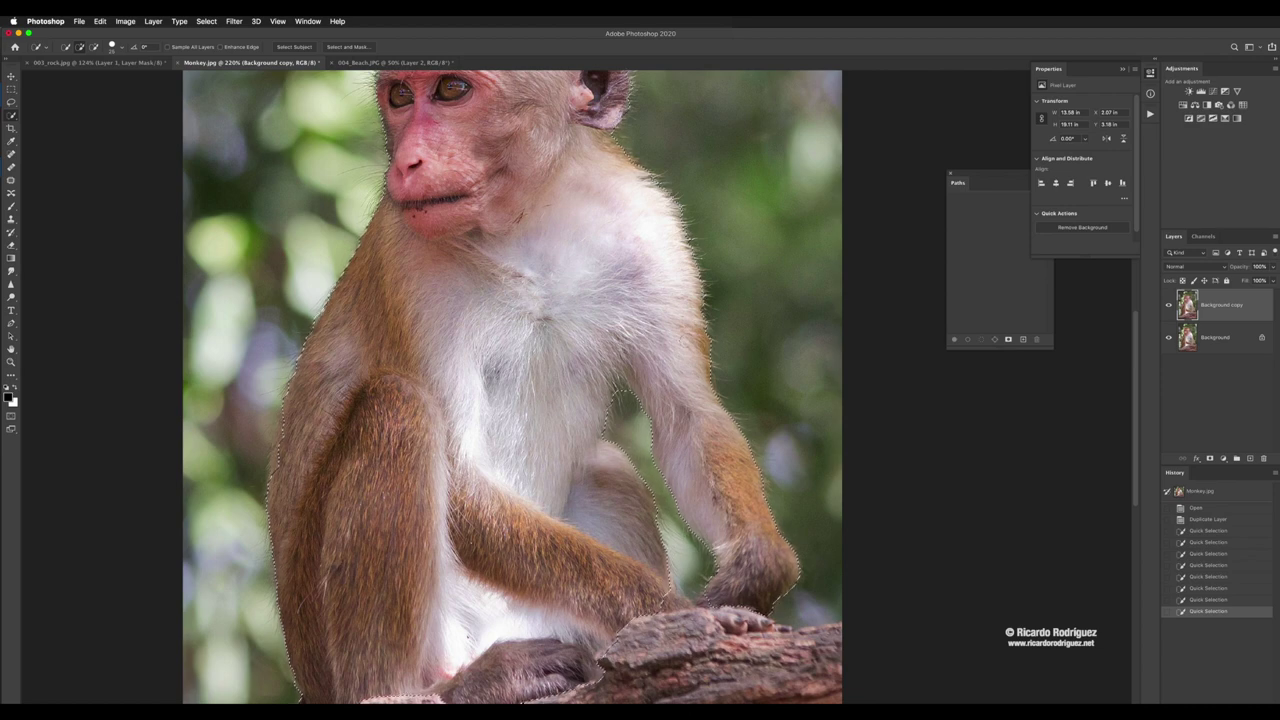
Step: Pan over the monkey's head and lower body, then zoom back out to the whole photo
drag(552, 285, 543, 474)
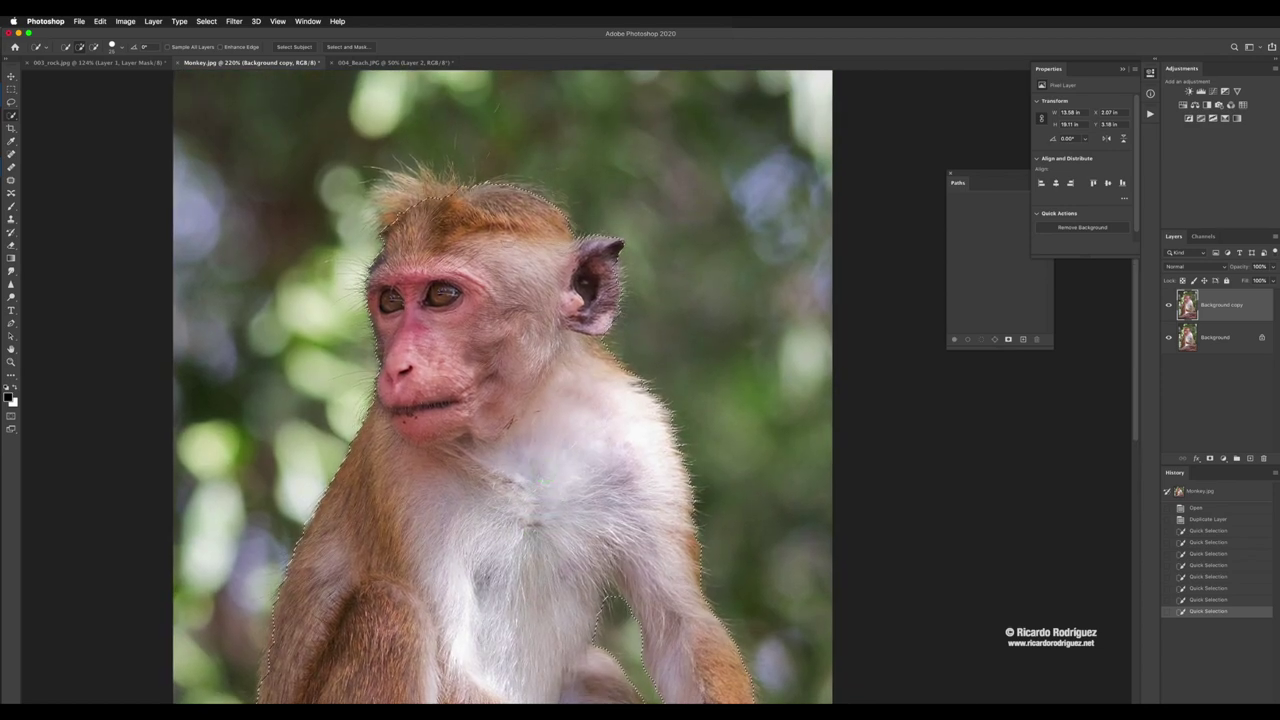
scroll(566, 229, down, 10)
scroll(566, 229, left, 5)
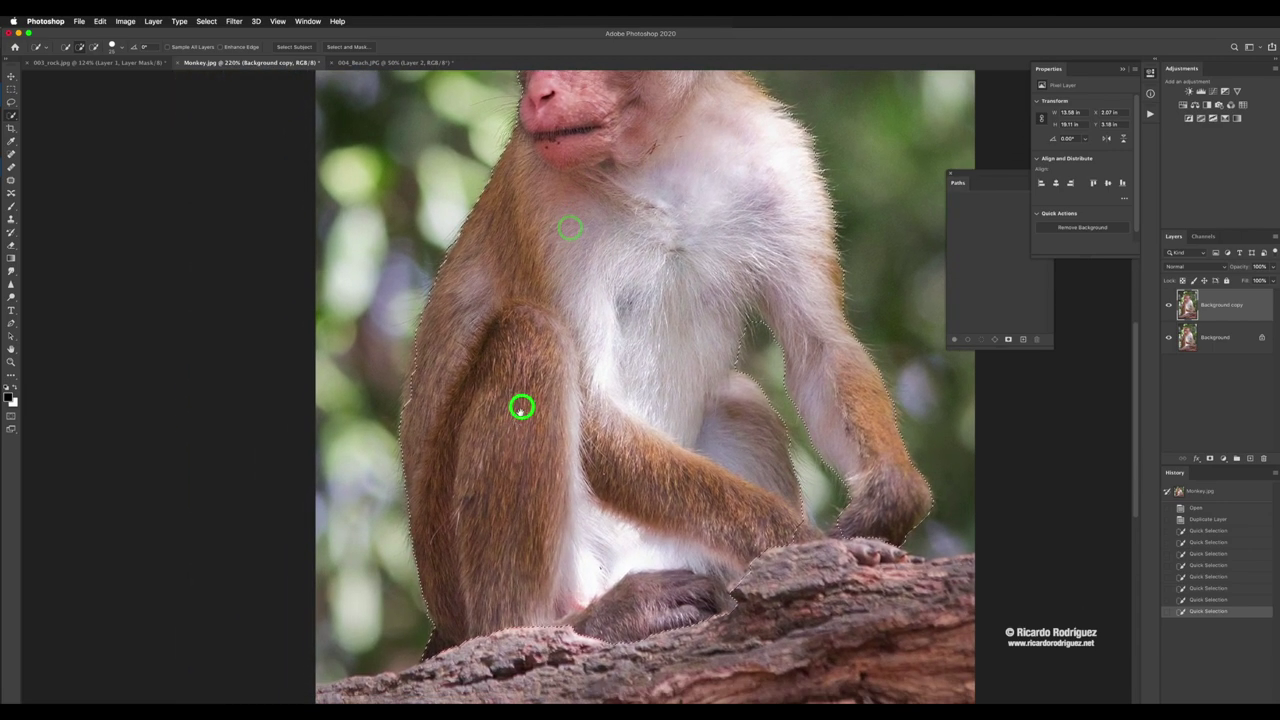
drag(521, 406, 526, 360)
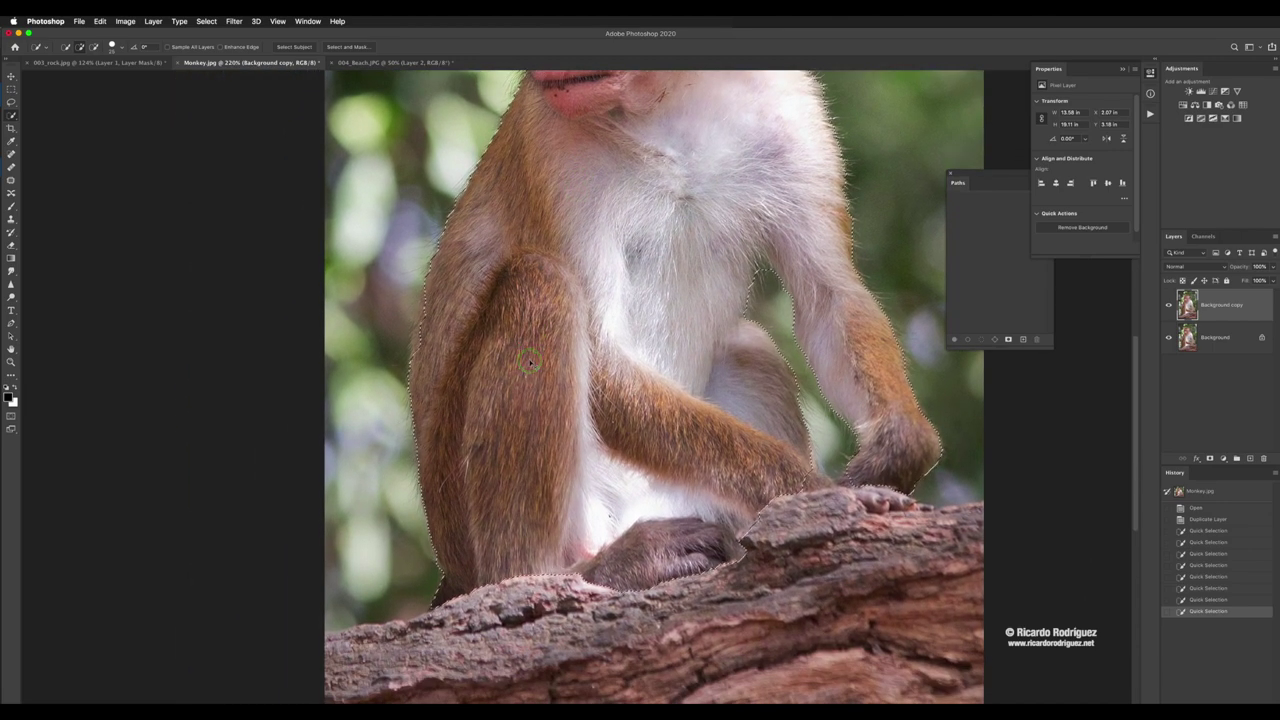
key(super+minus)
key(super+minus)
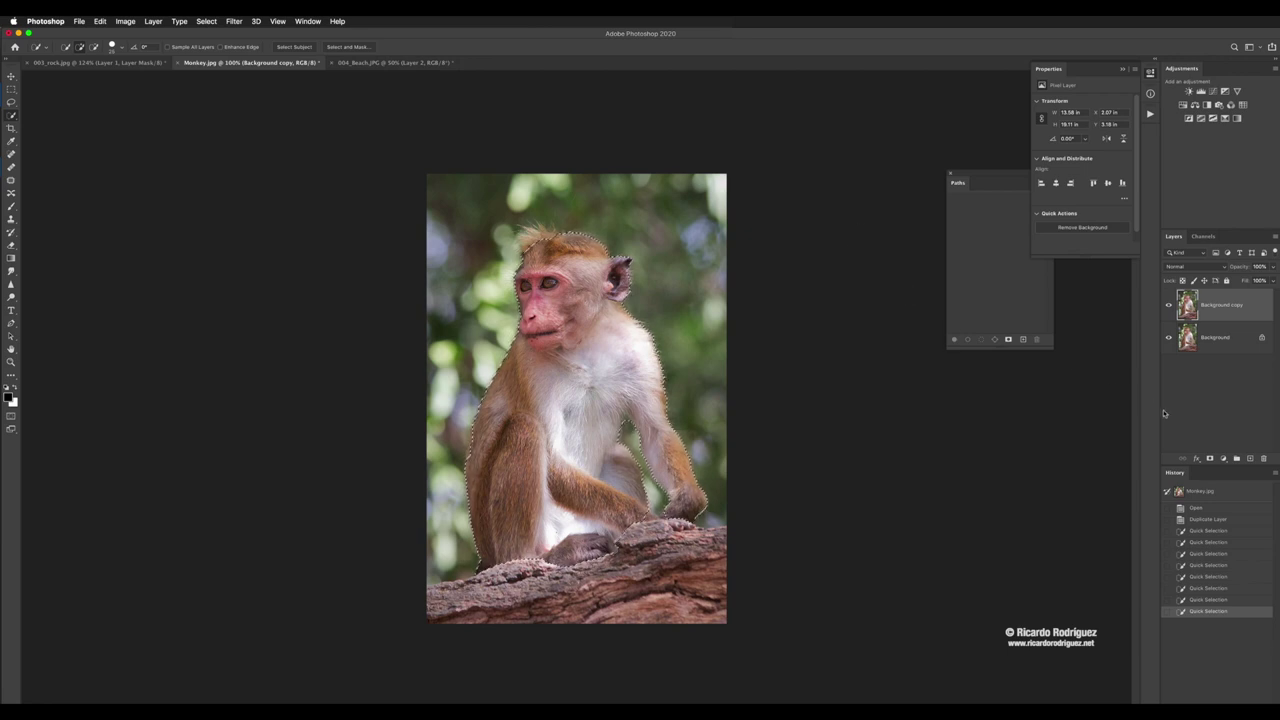
Step: Add a layer mask from the monkey selection, hide the Background layer, and open Select and Mask
click(1209, 458)
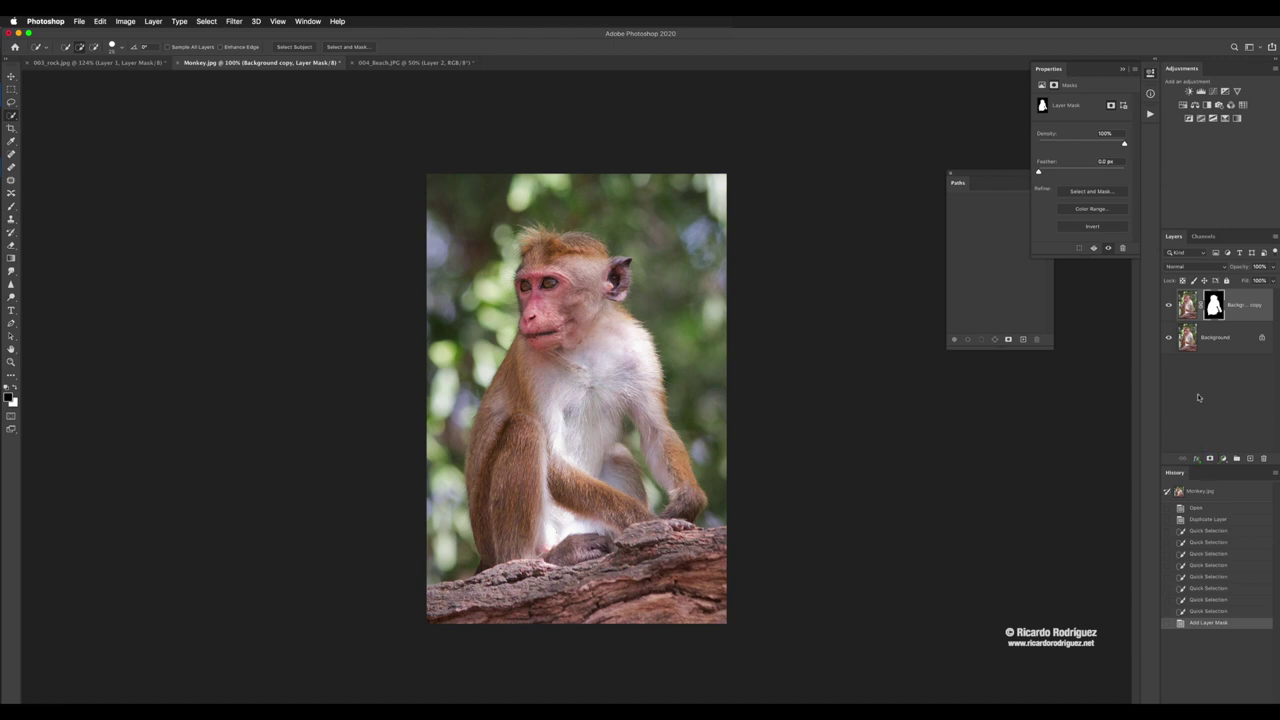
click(1169, 338)
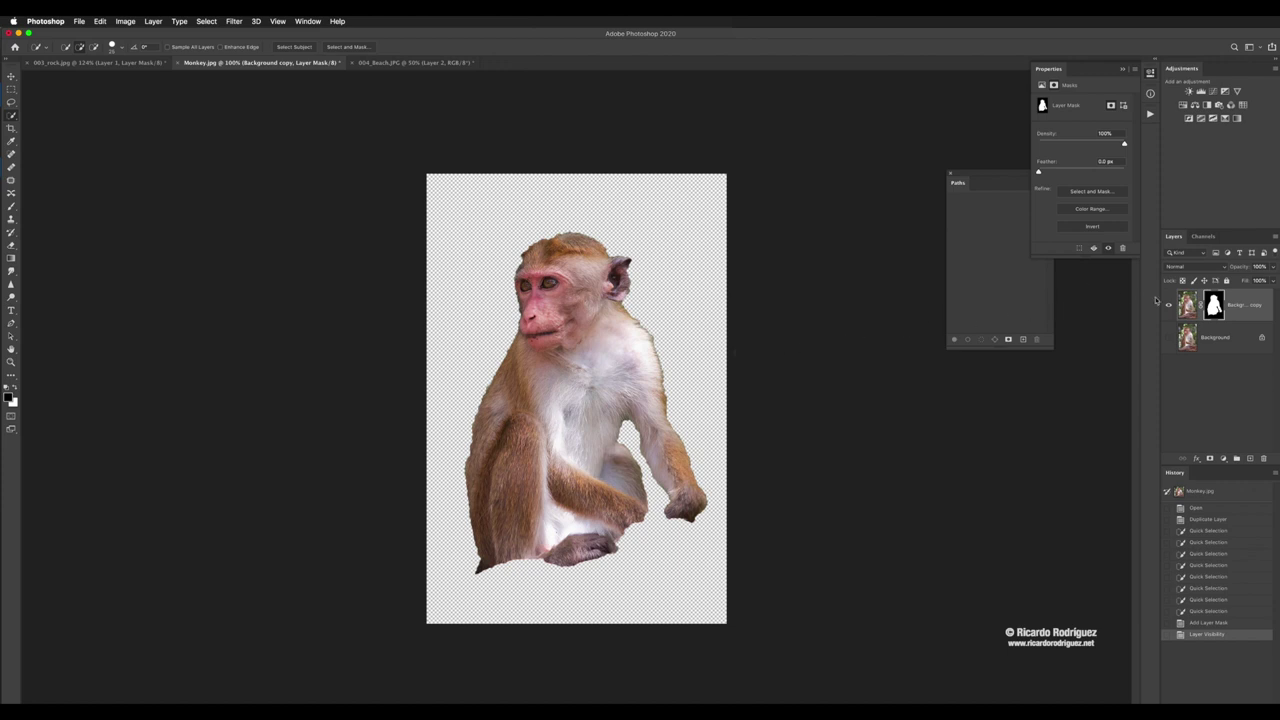
double_click(1213, 305)
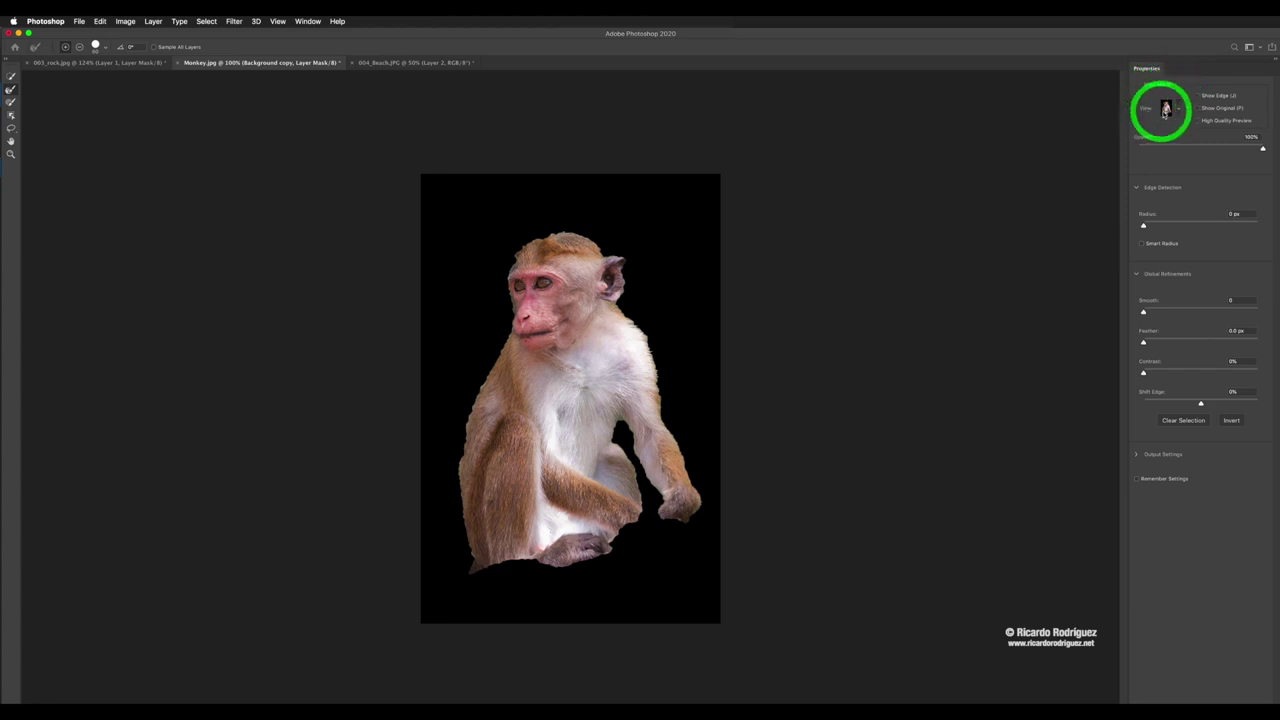
Step: Set the preview to On Black with lower opacity, enable Smart Radius, and pick the Refine Edge Brush
click(1171, 109)
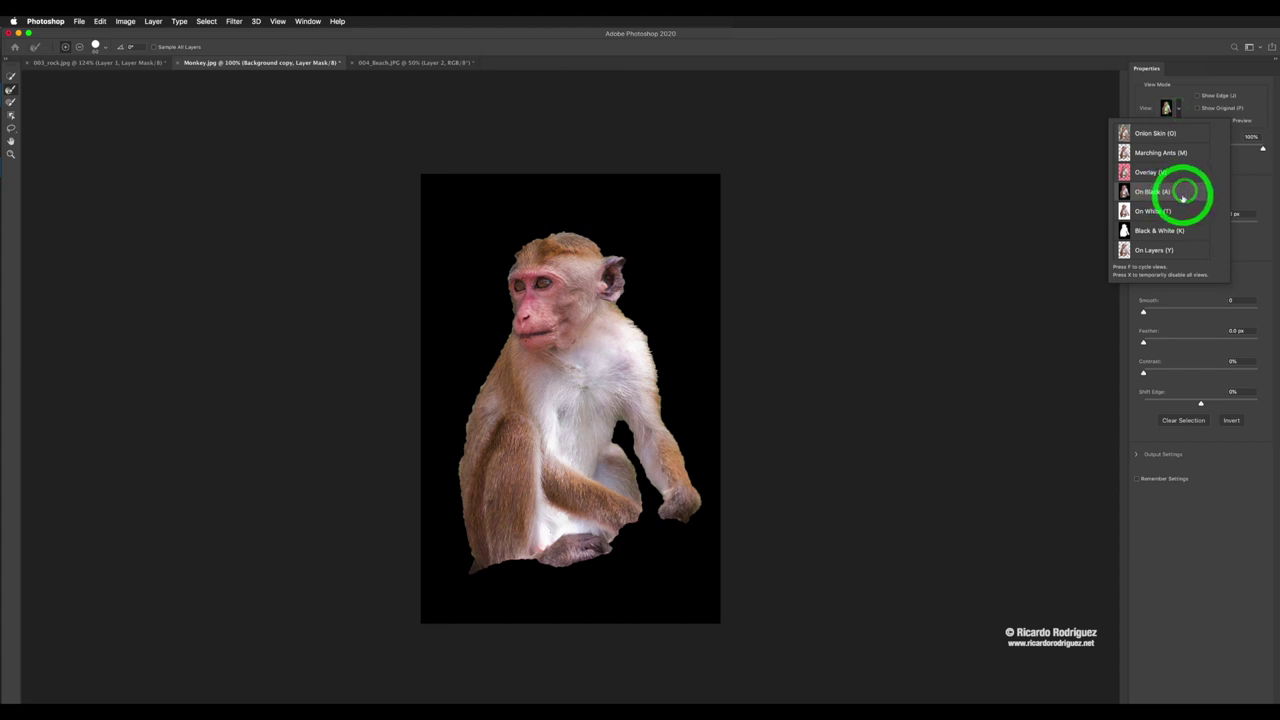
click(1190, 192)
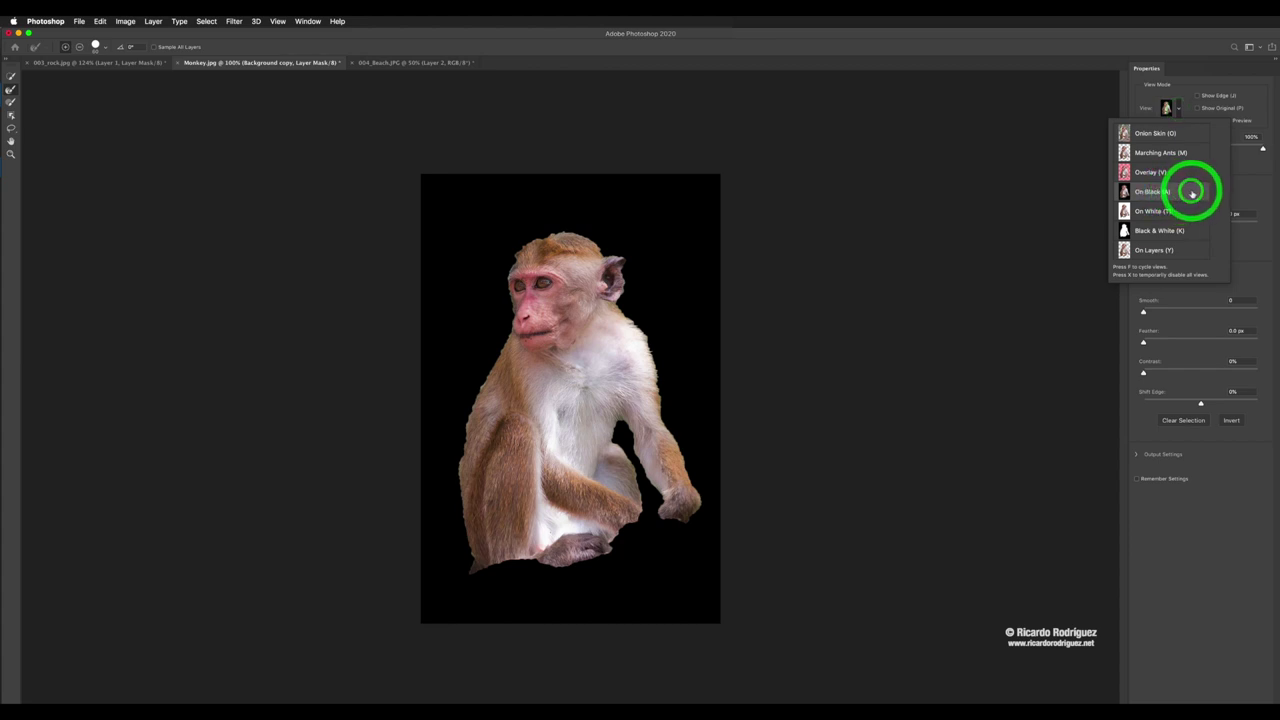
click(1256, 96)
click(1260, 149)
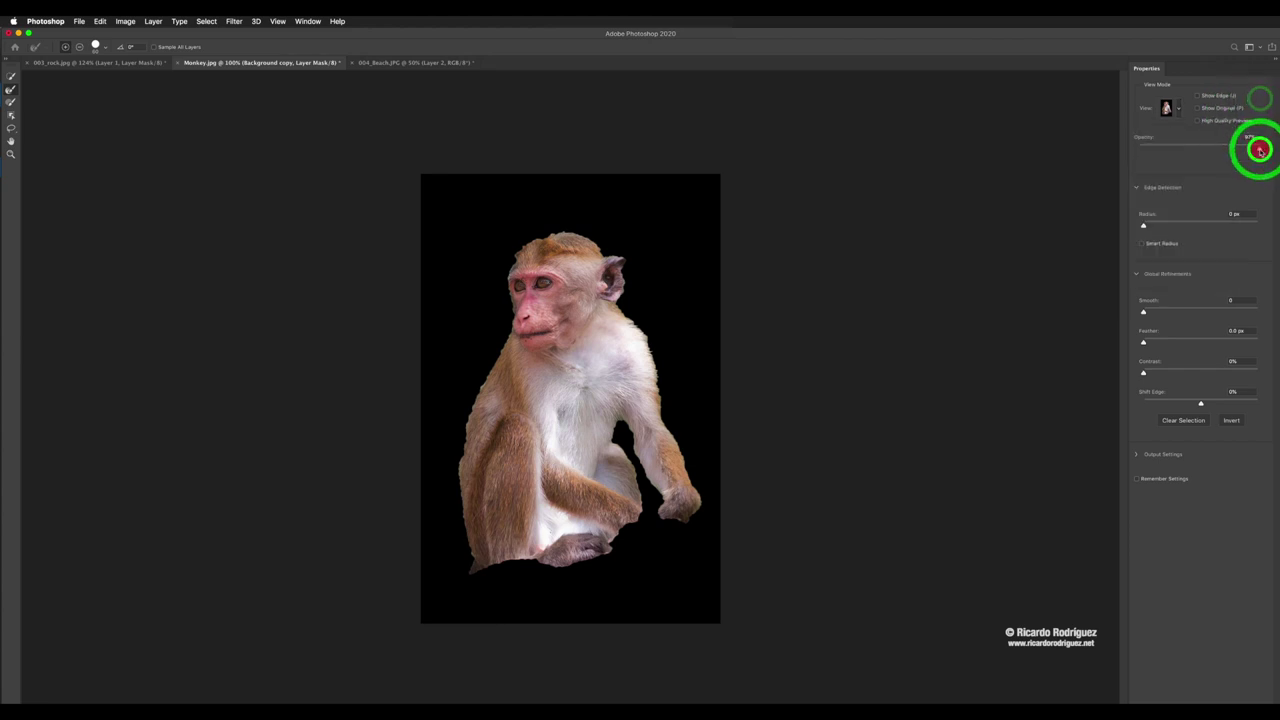
mouse_move(1260, 149)
mouse_down()
mouse_move(1219, 147)
mouse_move(1264, 149)
mouse_up()
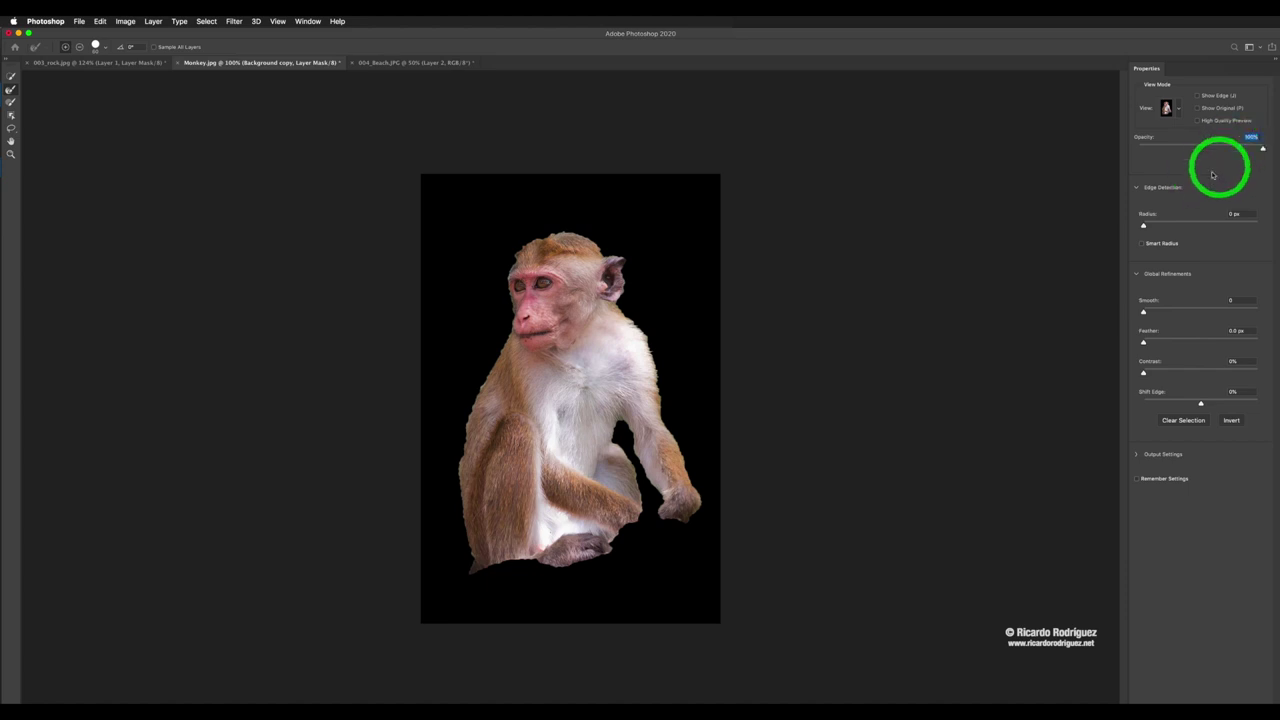
click(1145, 247)
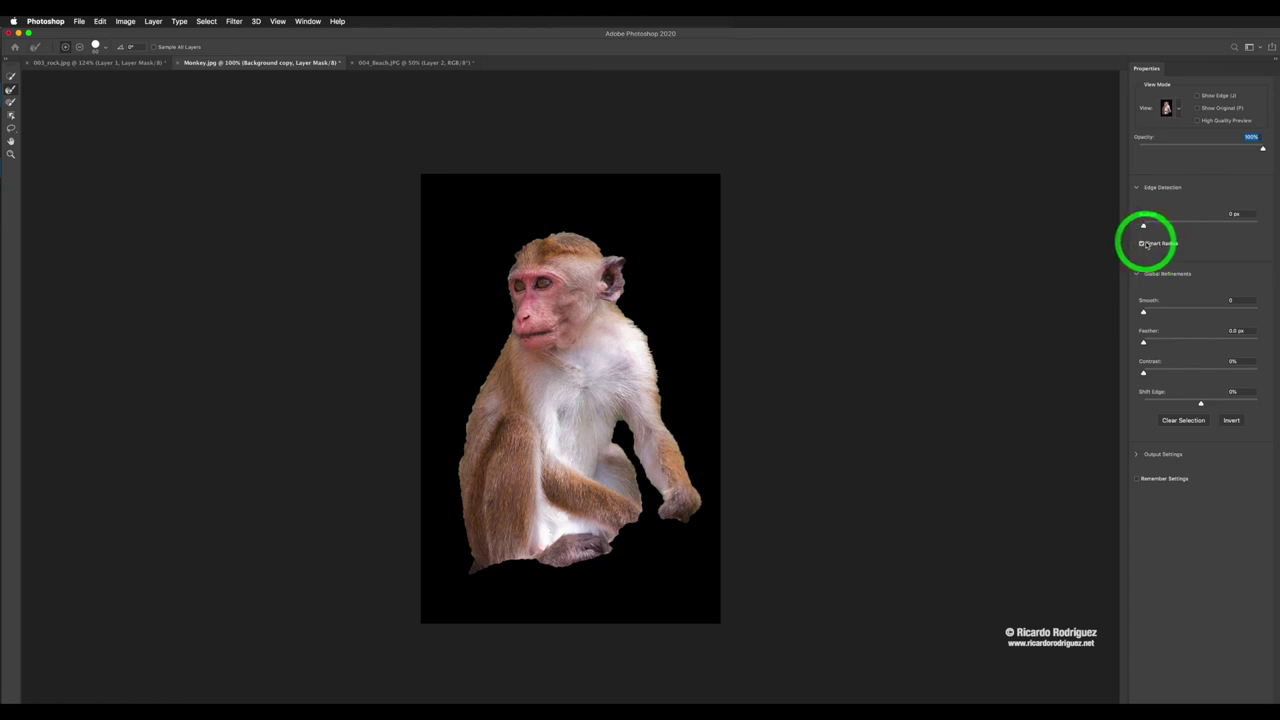
click(10, 88)
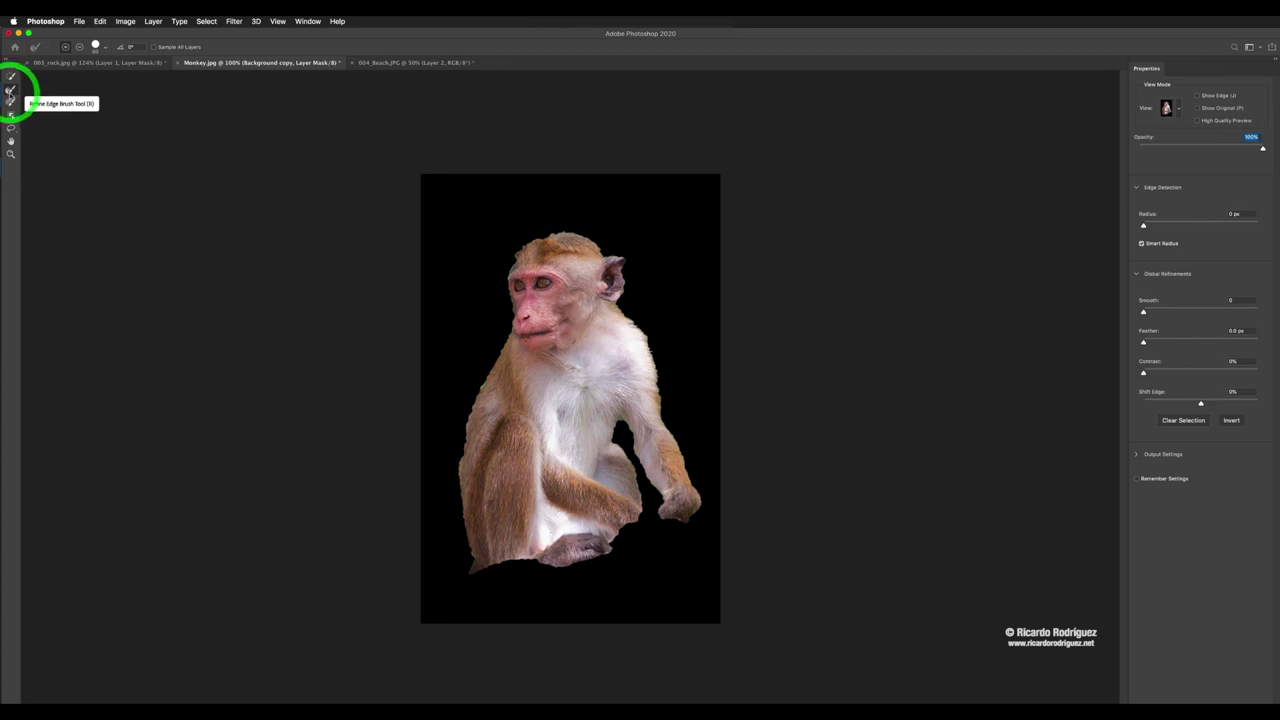
Step: Zoom in close, shrink the Refine Edge Brush, and refine the fur along the right arm's edge
click(11, 90)
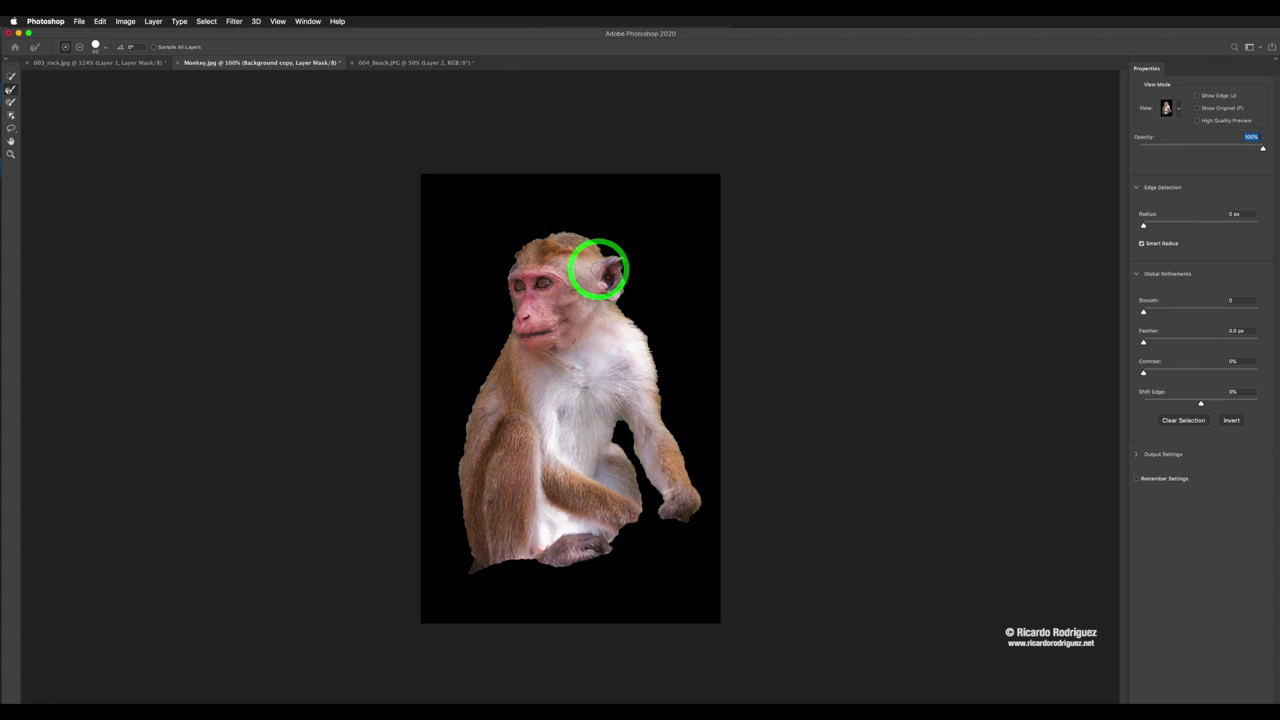
key(super+plus)
key(super+plus)
key(super+plus)
key(super+plus)
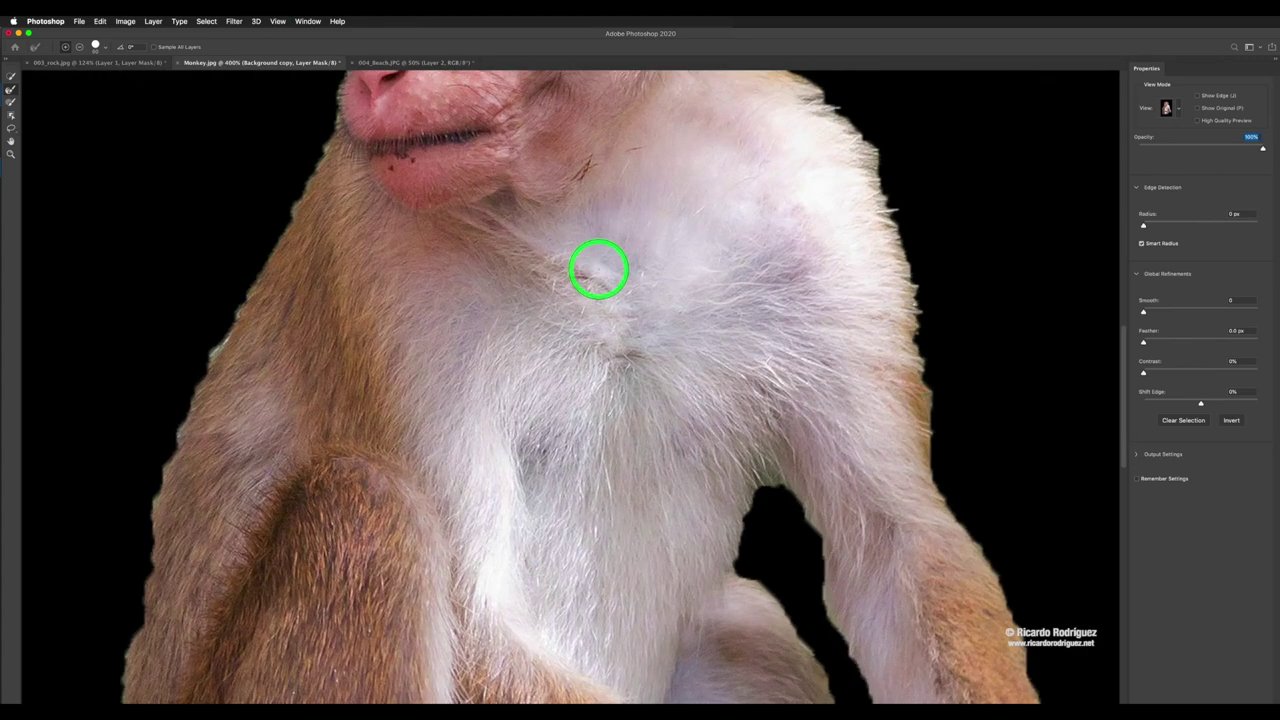
drag(894, 383, 500, 295)
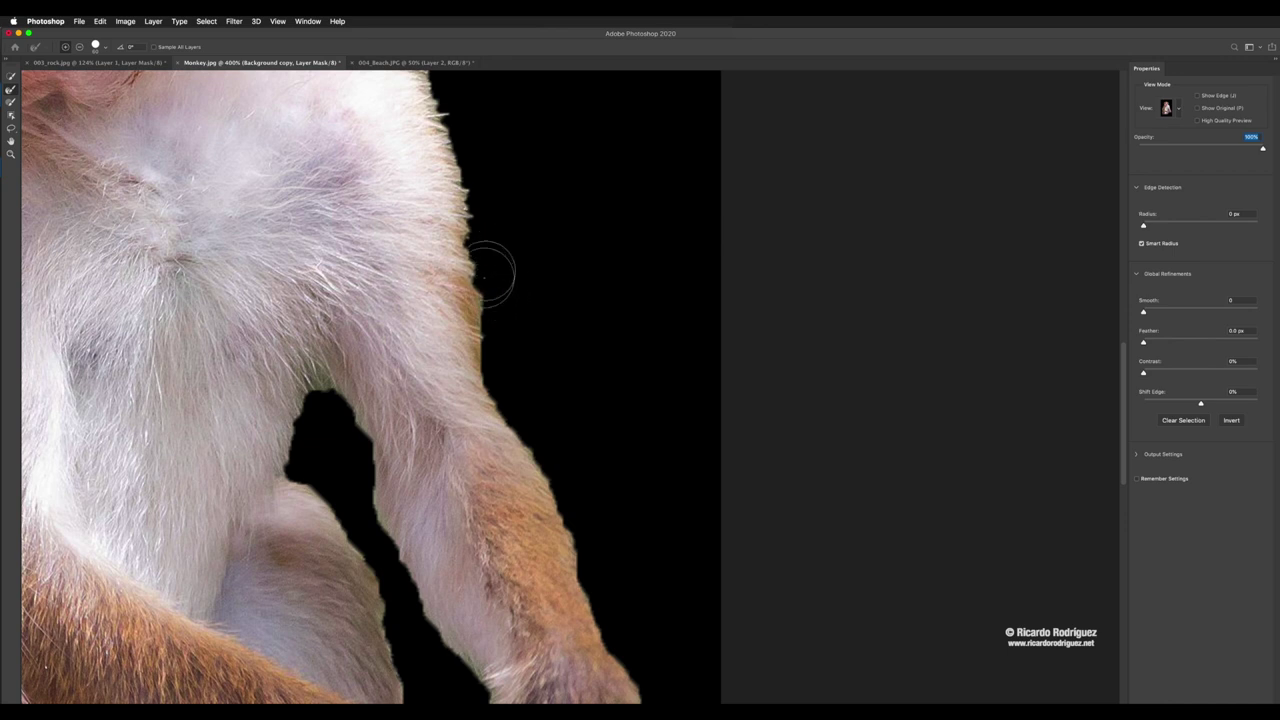
key([)
key([)
key([)
drag(469, 214, 471, 254)
click(480, 289)
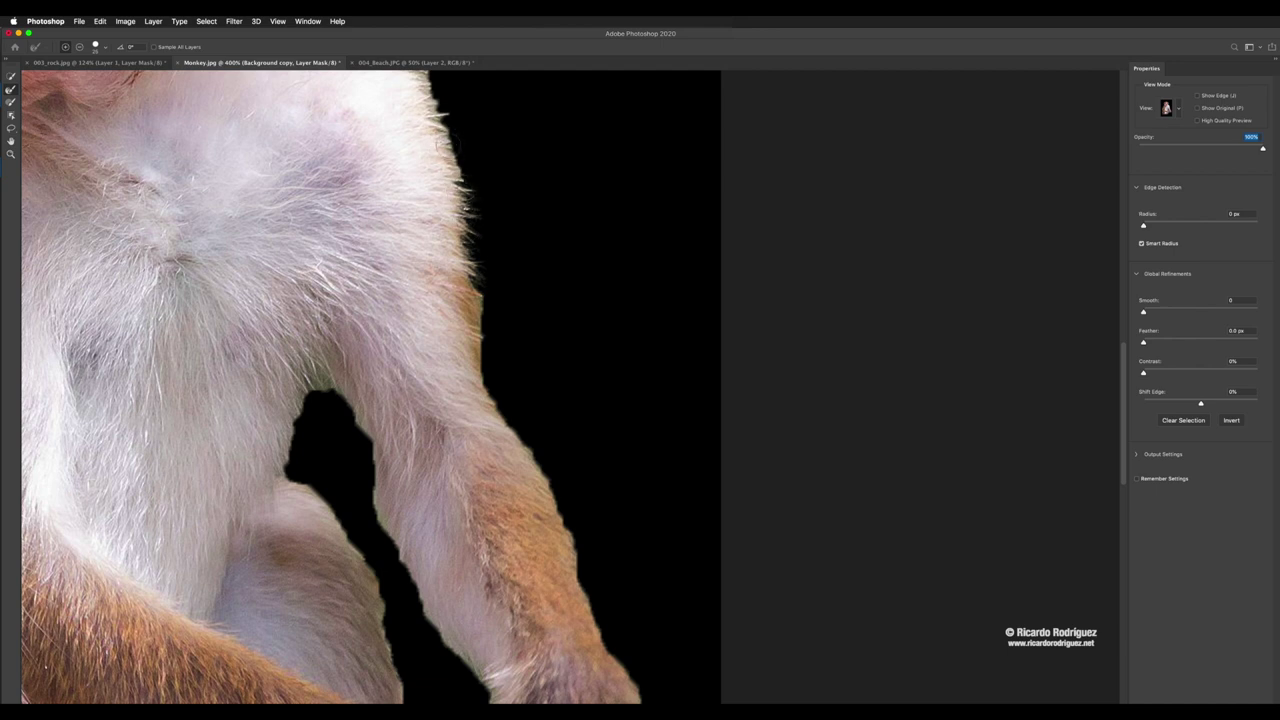
mouse_move(475, 262)
mouse_down()
mouse_move(489, 380)
mouse_move(513, 424)
mouse_move(473, 330)
mouse_move(417, 270)
mouse_move(517, 502)
mouse_move(549, 502)
mouse_move(561, 427)
mouse_move(546, 392)
mouse_move(557, 463)
mouse_up()
Step: Refine the fur on the inner edge of the arm, the paw, and the lower arm
click(417, 270)
mouse_move(403, 435)
mouse_down()
mouse_move(386, 386)
mouse_move(337, 331)
mouse_up()
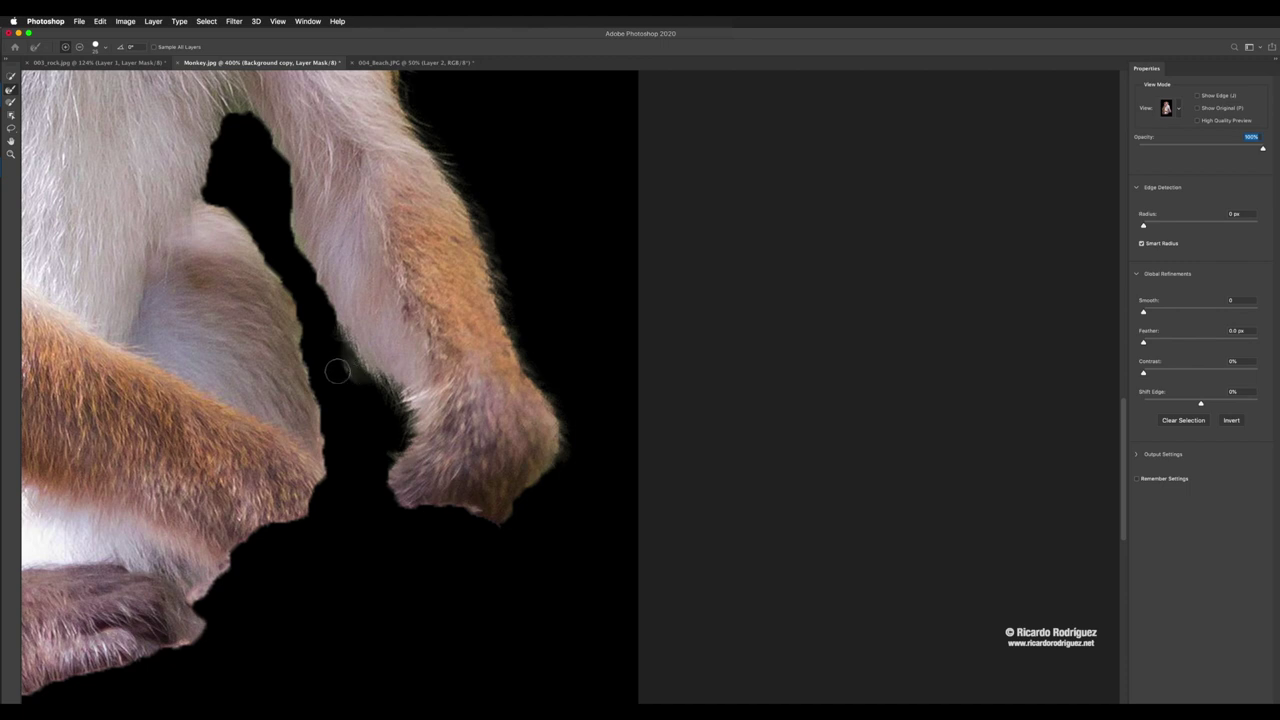
key(z)
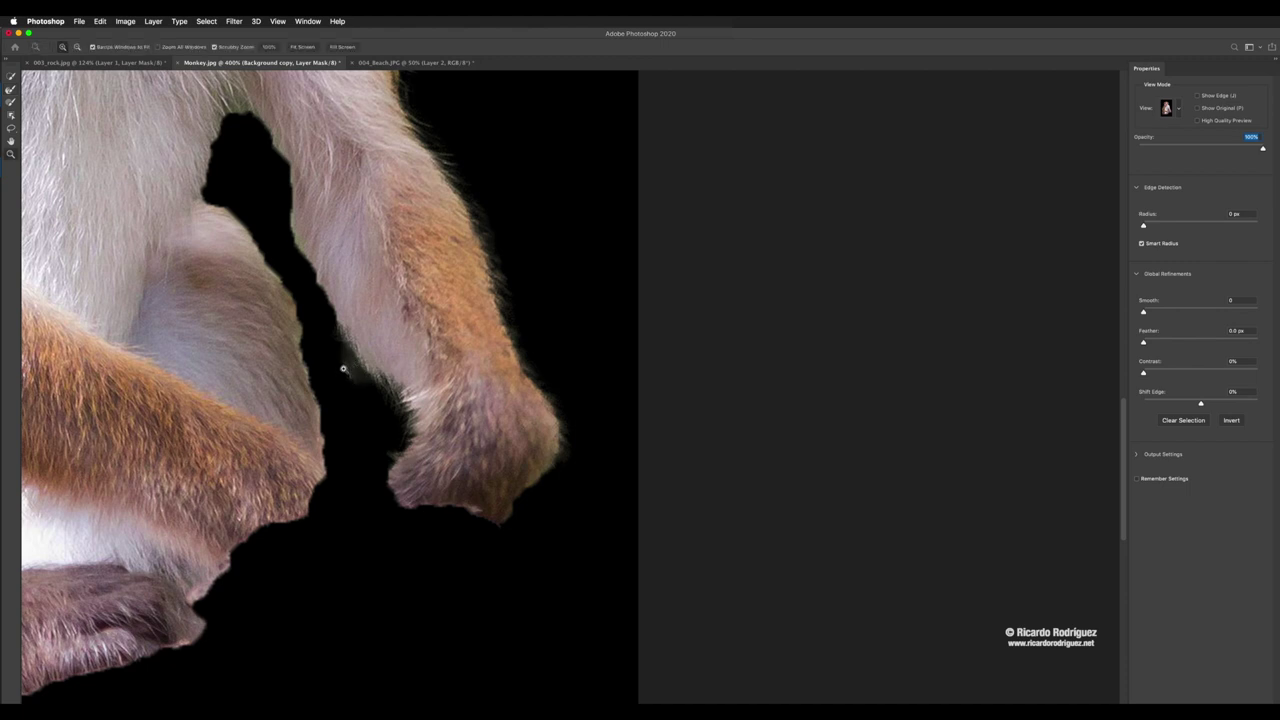
click(10, 89)
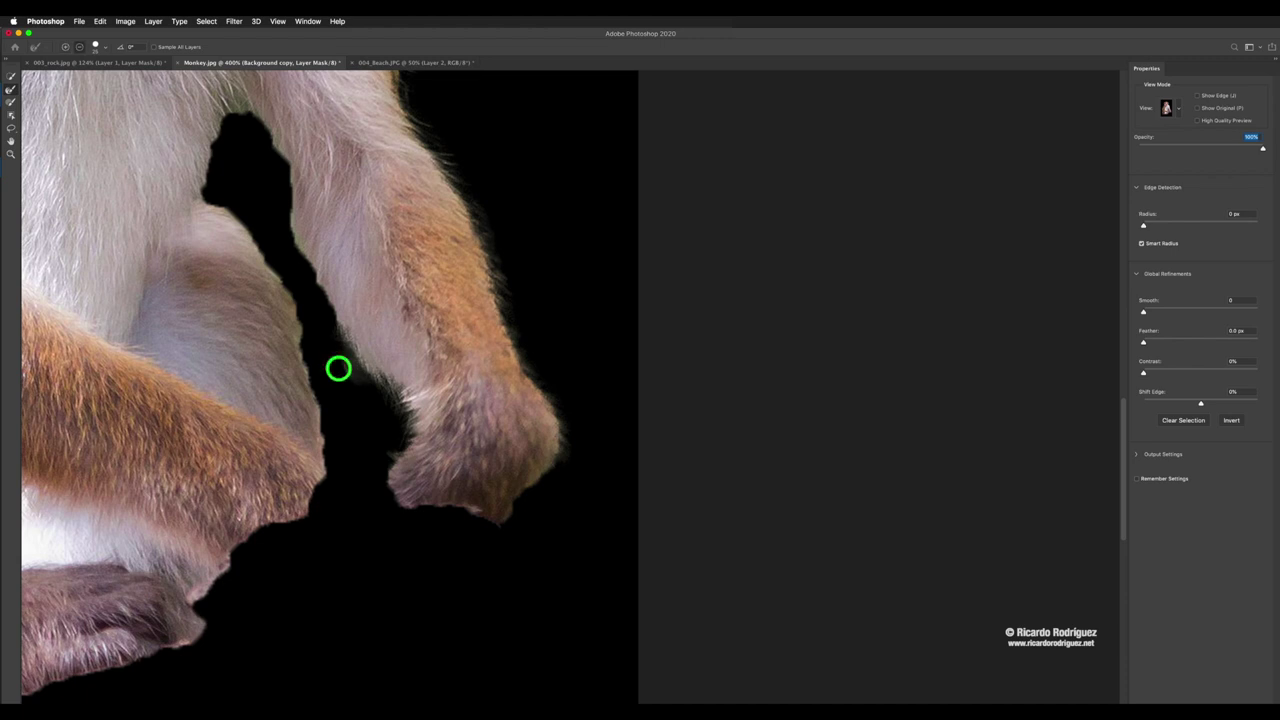
drag(338, 369, 357, 397)
click(333, 307)
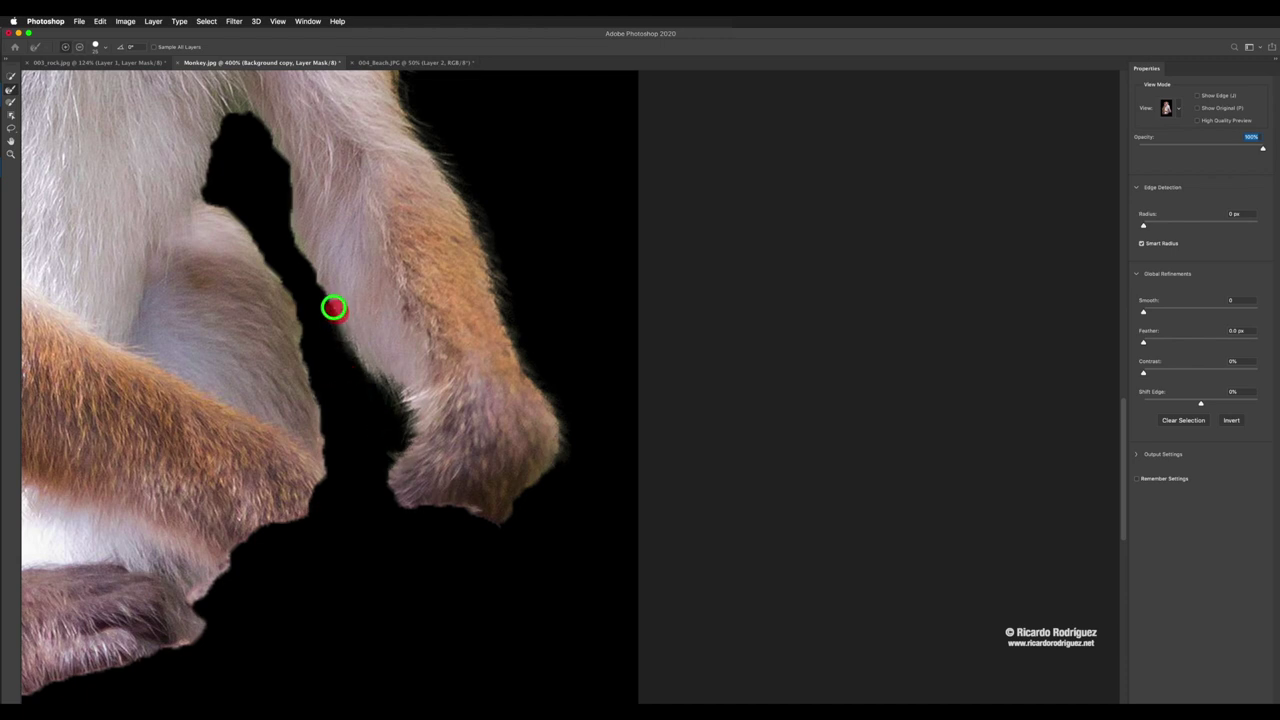
mouse_move(333, 307)
mouse_down()
mouse_move(291, 220)
mouse_move(289, 160)
mouse_move(237, 111)
mouse_move(214, 131)
mouse_move(206, 174)
mouse_move(280, 289)
mouse_move(305, 369)
mouse_move(323, 440)
mouse_move(306, 520)
mouse_move(385, 391)
mouse_up()
click(301, 250)
drag(447, 328, 400, 369)
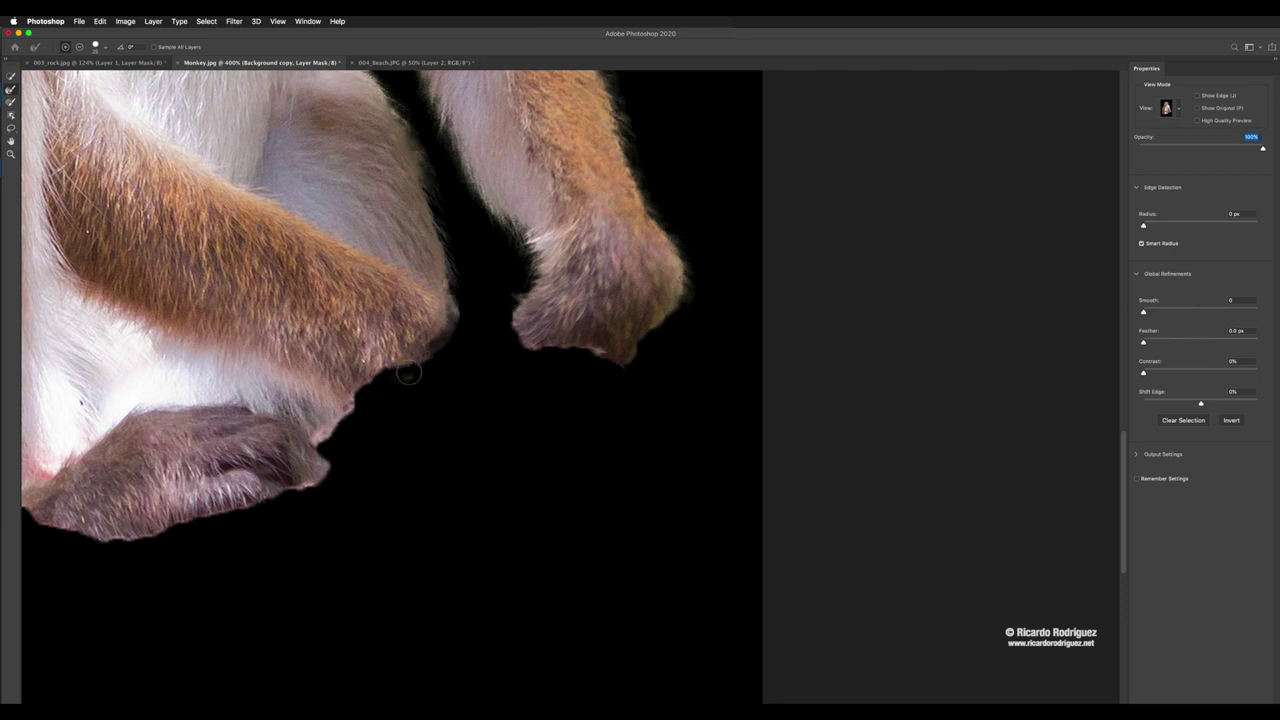
Step: Refine the fur along the lower-left leg's edge
key(z)
drag(326, 437, 441, 346)
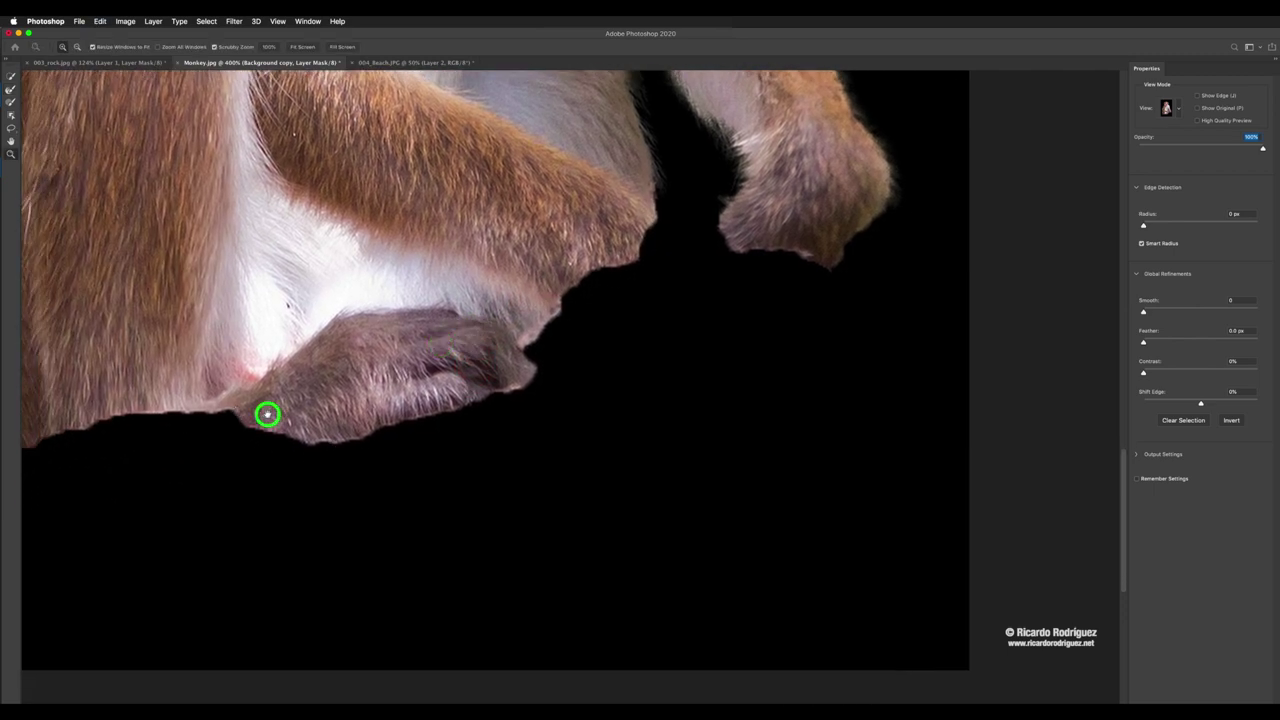
drag(267, 414, 410, 445)
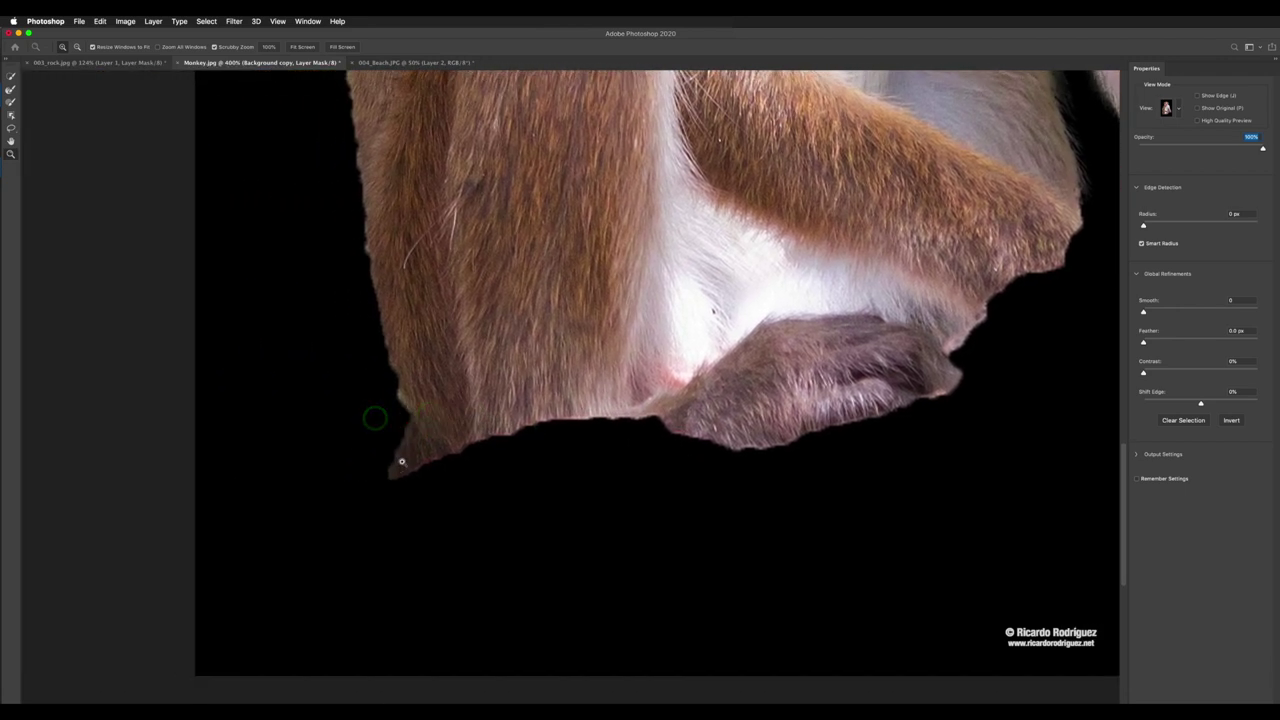
key(r)
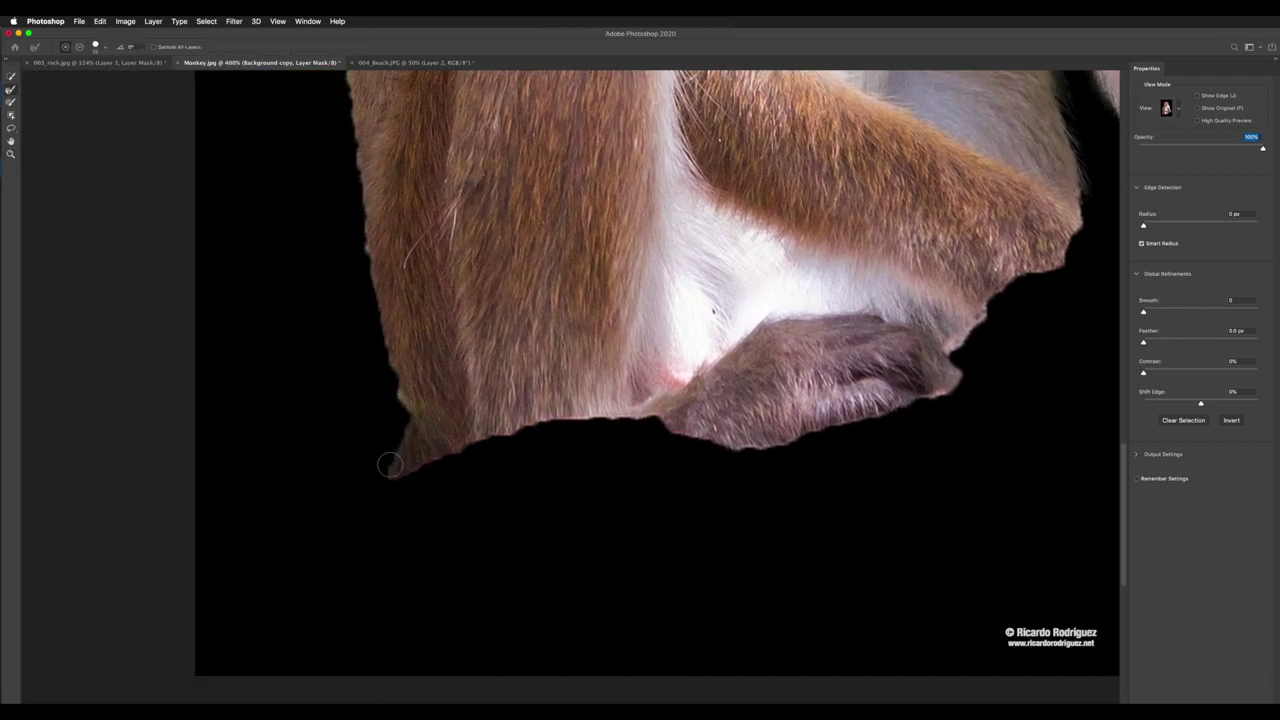
mouse_move(390, 465)
mouse_down()
mouse_move(402, 400)
mouse_move(357, 237)
mouse_up()
click(385, 348)
scroll(395, 389, up, 3)
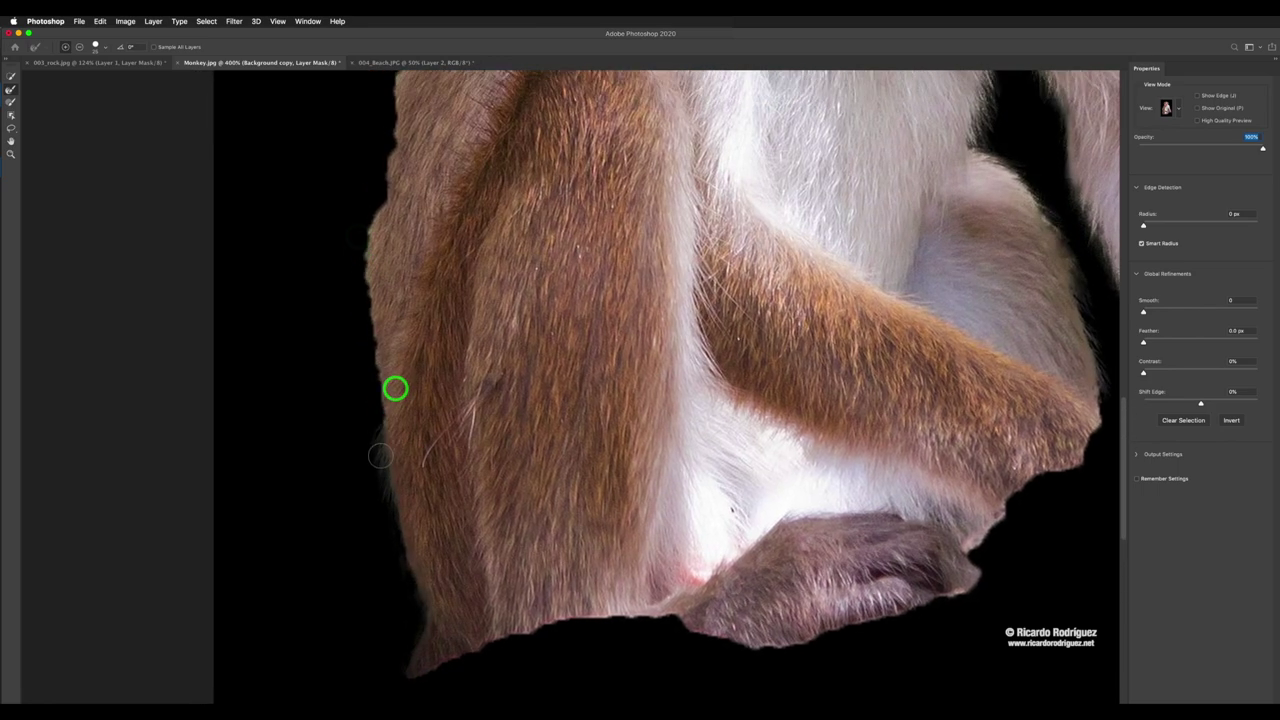
mouse_move(395, 389)
mouse_down()
mouse_move(383, 411)
mouse_move(366, 270)
mouse_up()
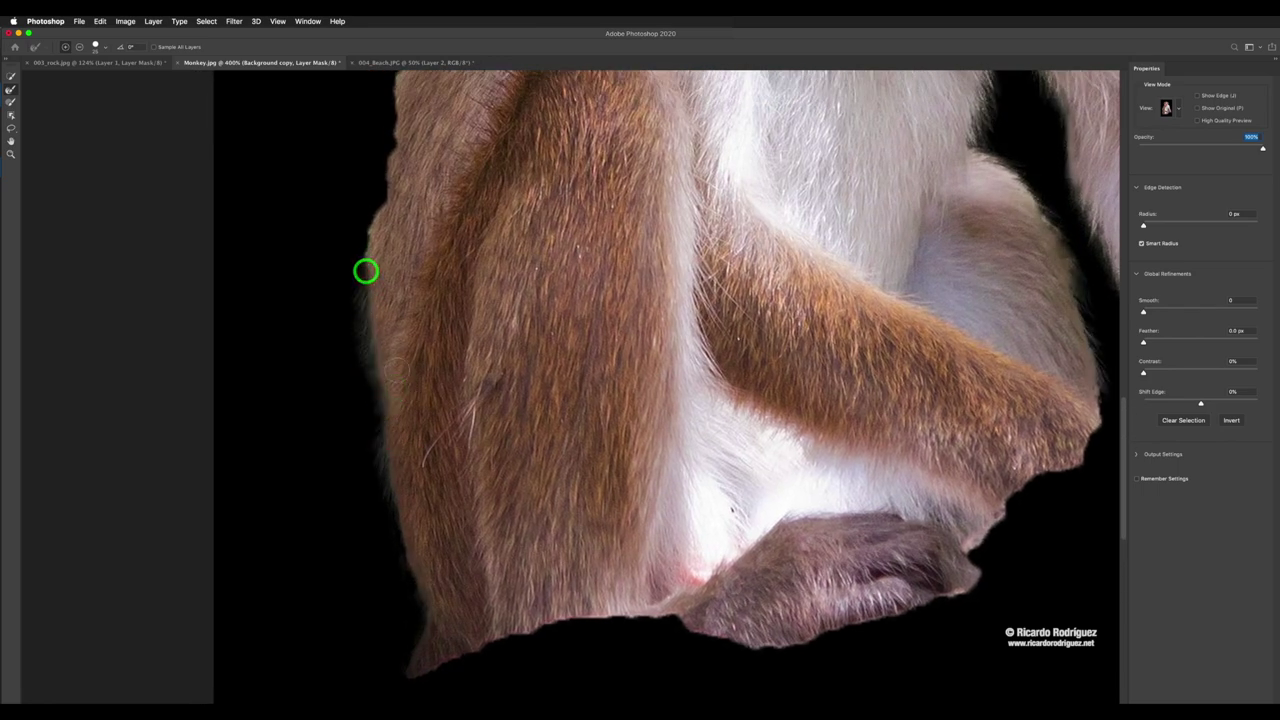
Step: Refine the outer fur edge of the left arm up to the shoulder
scroll(394, 397, up, 3)
mouse_move(394, 397)
mouse_down()
mouse_move(374, 380)
mouse_move(400, 311)
mouse_up()
scroll(423, 371, up, 3)
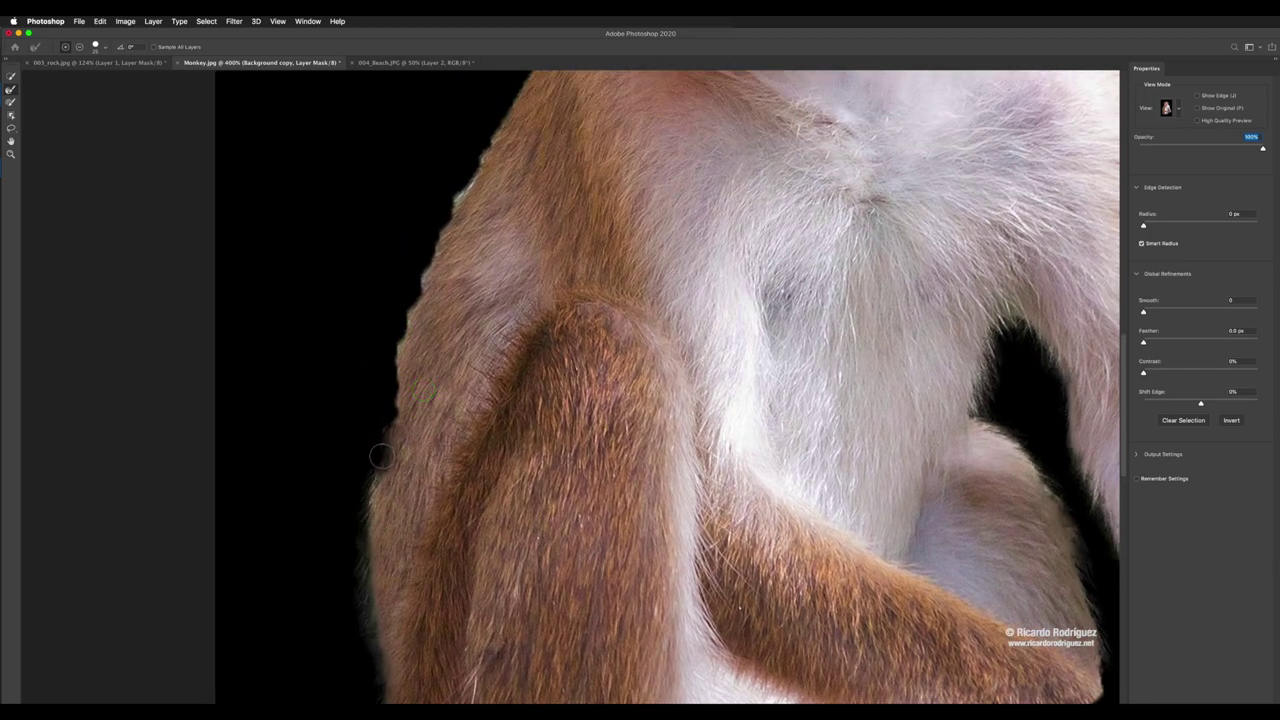
drag(379, 470, 397, 416)
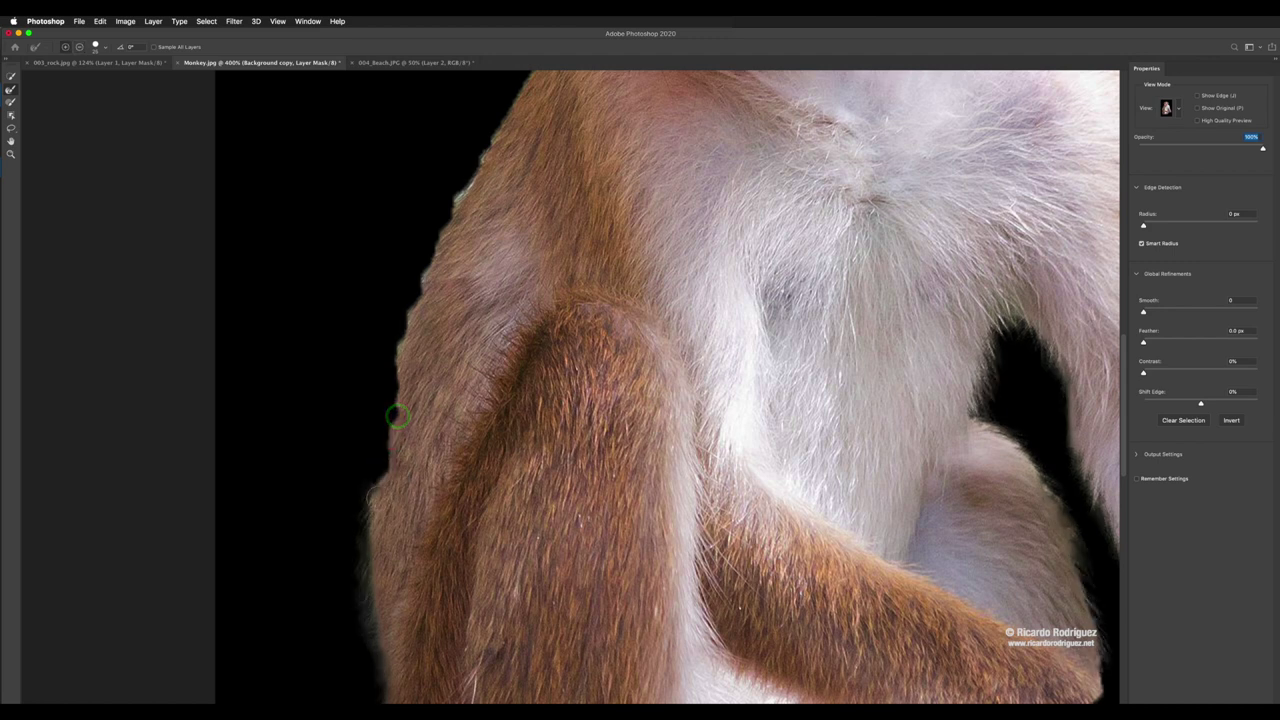
drag(386, 494, 404, 380)
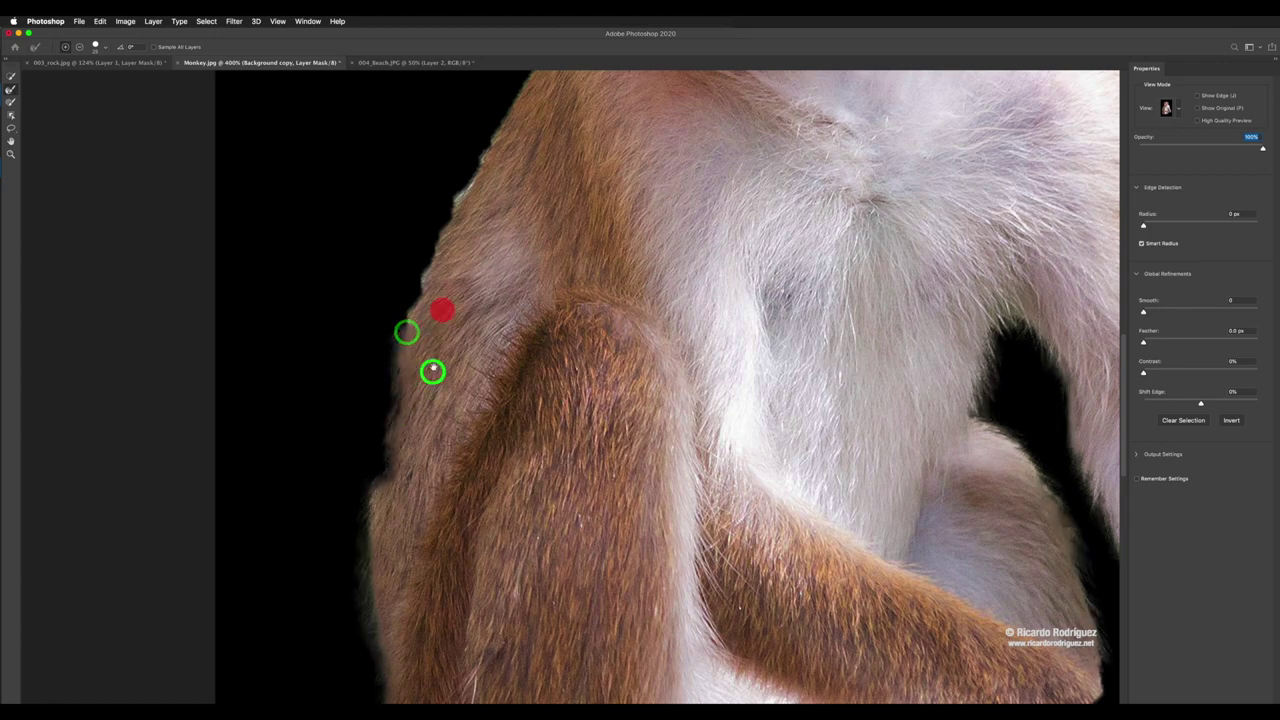
scroll(431, 369, up, 5)
mouse_move(427, 426)
mouse_down()
mouse_move(393, 459)
mouse_move(463, 310)
mouse_up()
scroll(463, 310, up, 4)
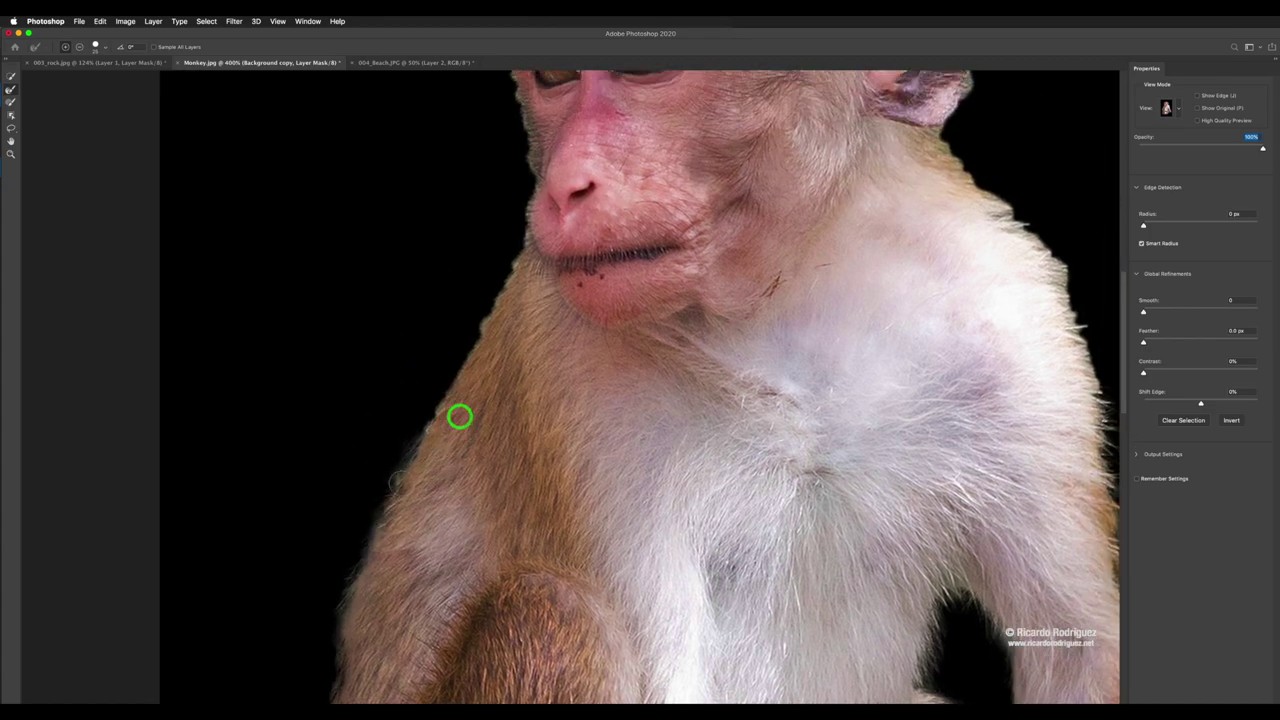
Step: Refine the fur edge along the neck up toward the chin
mouse_move(457, 417)
mouse_down()
mouse_move(434, 431)
mouse_move(459, 376)
mouse_up()
scroll(466, 366, down, 2)
click(477, 423)
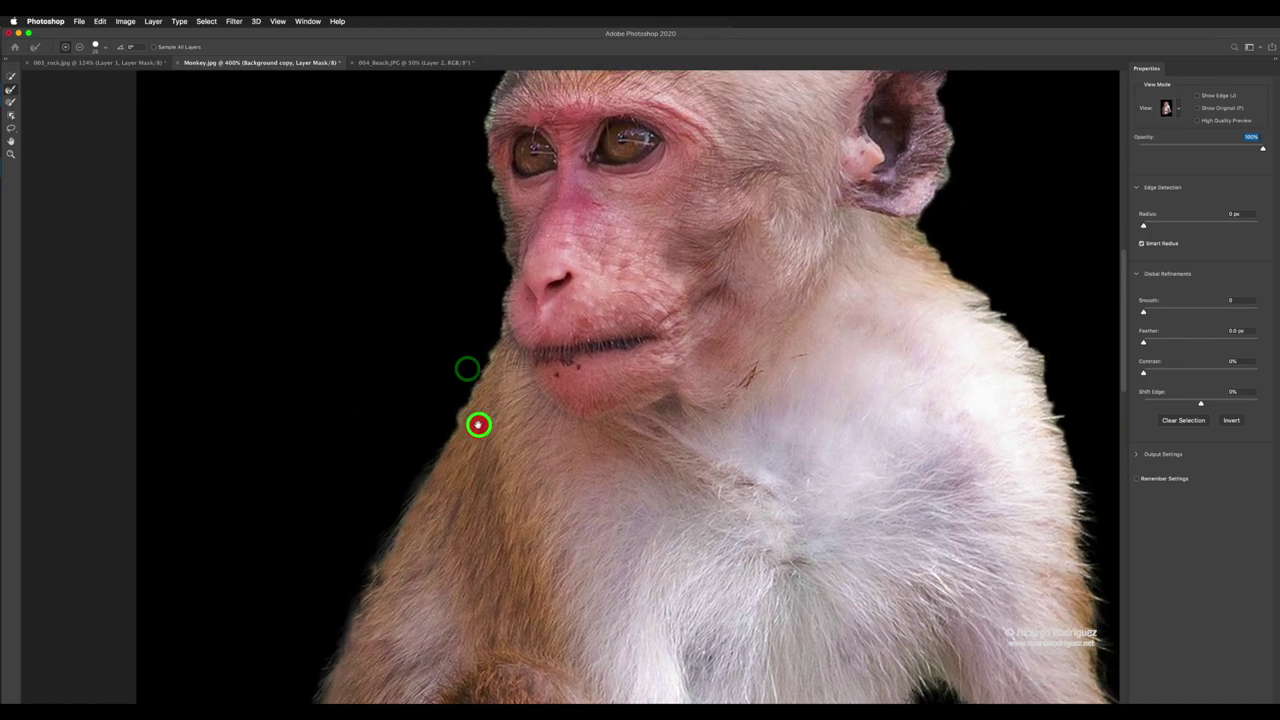
mouse_move(479, 427)
mouse_down()
mouse_move(452, 430)
mouse_move(469, 394)
mouse_up()
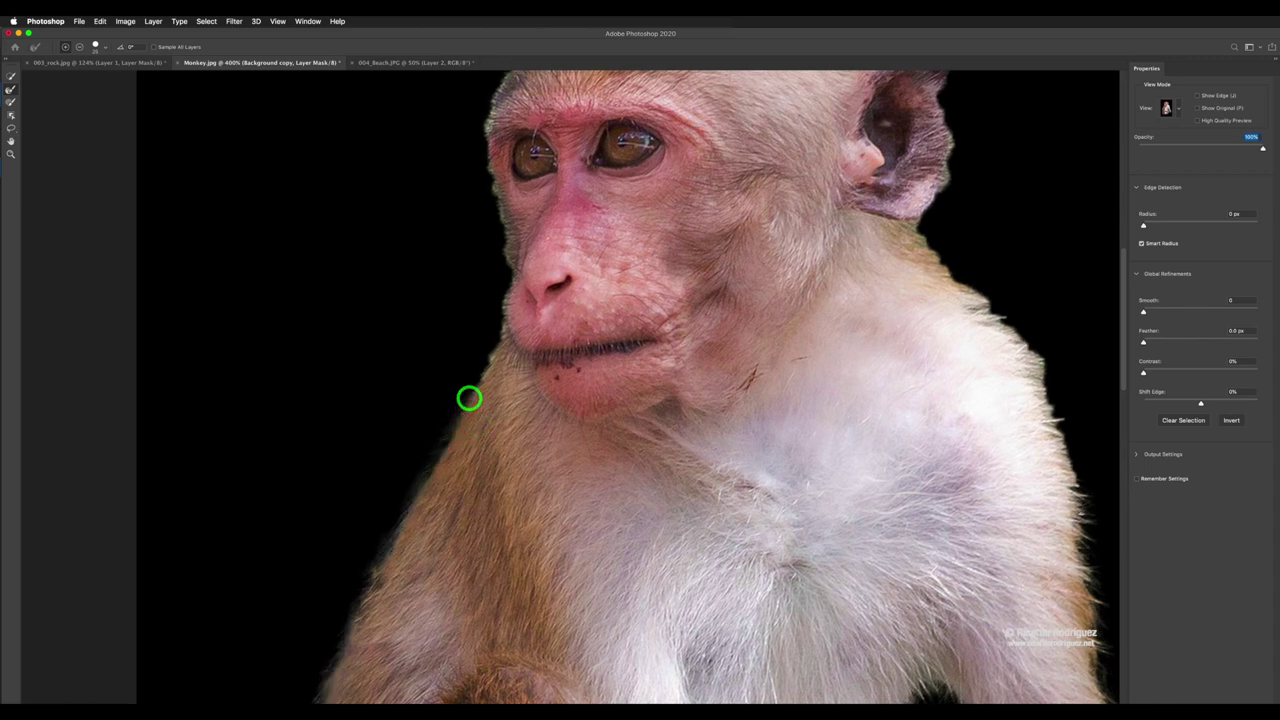
scroll(480, 434, up, 3)
drag(474, 451, 486, 426)
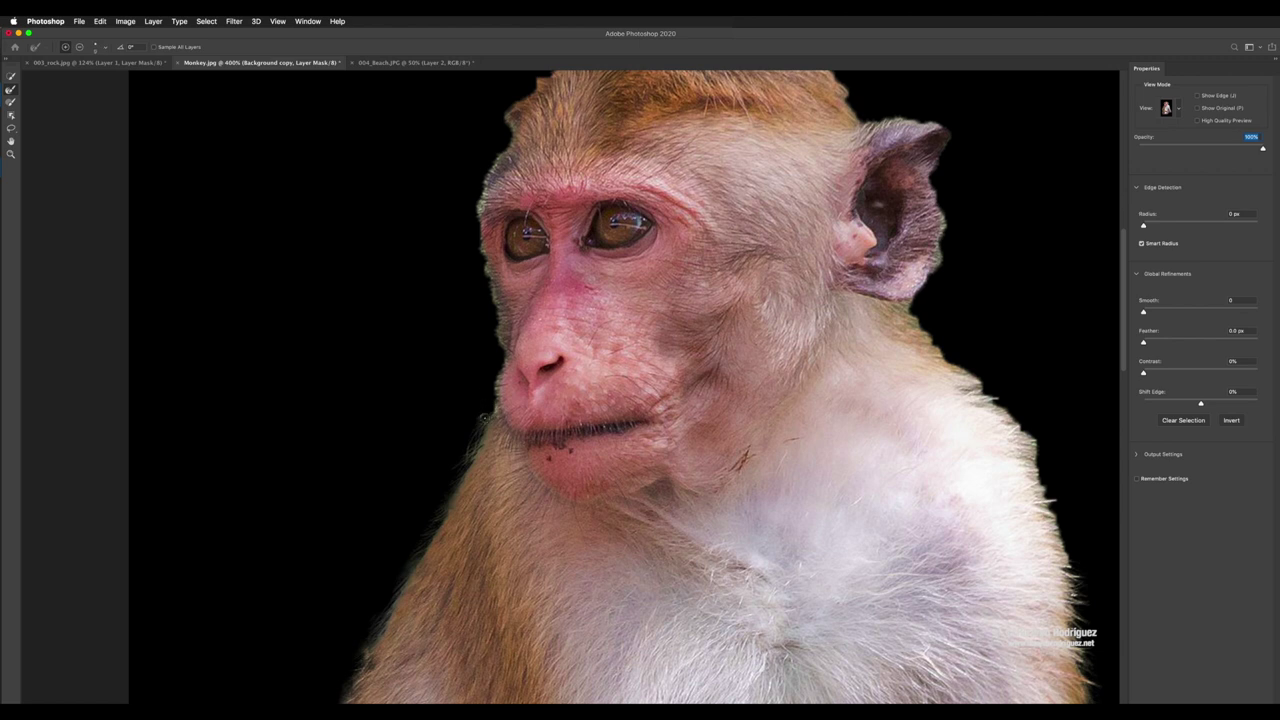
Step: Refine the cheek, the right side of the head, and the hair on top, checking over transparency and black
mouse_move(491, 421)
mouse_down()
mouse_move(503, 351)
mouse_move(482, 197)
mouse_move(437, 389)
mouse_move(498, 277)
mouse_move(540, 251)
mouse_move(533, 267)
mouse_move(611, 223)
mouse_move(680, 214)
mouse_move(749, 224)
mouse_move(790, 263)
mouse_move(787, 236)
mouse_up()
key(super+z)
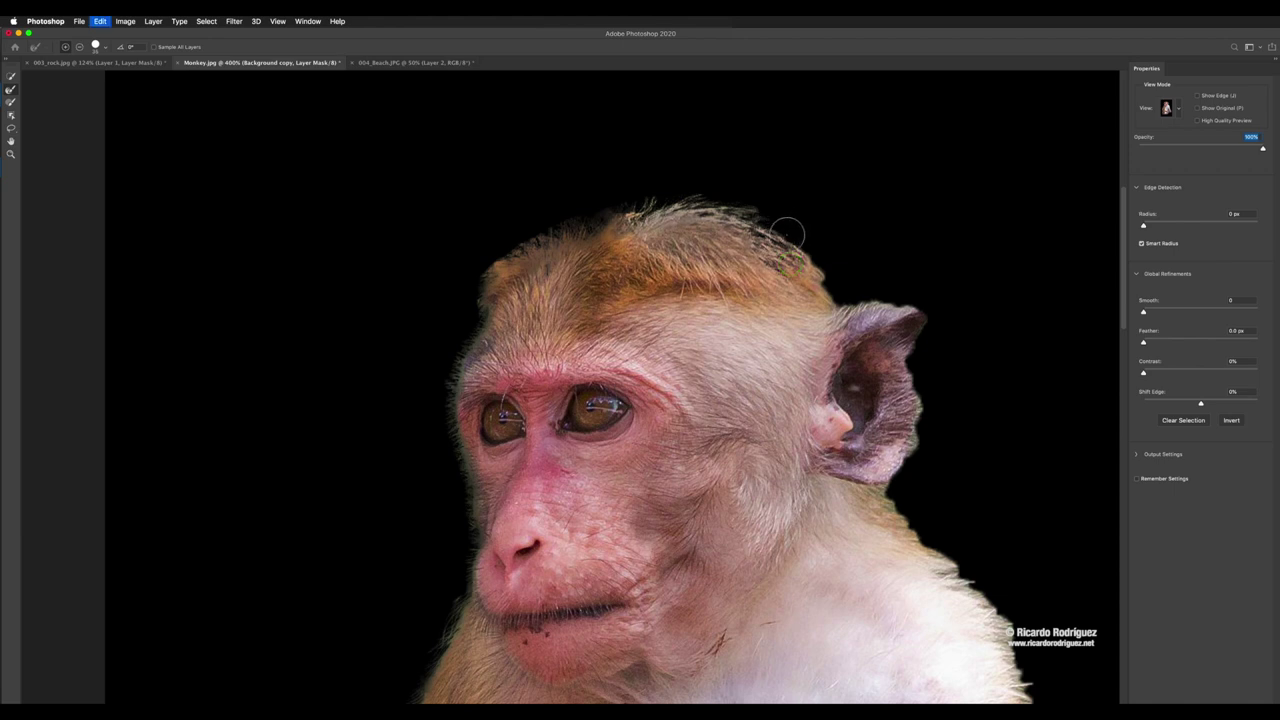
key(z)
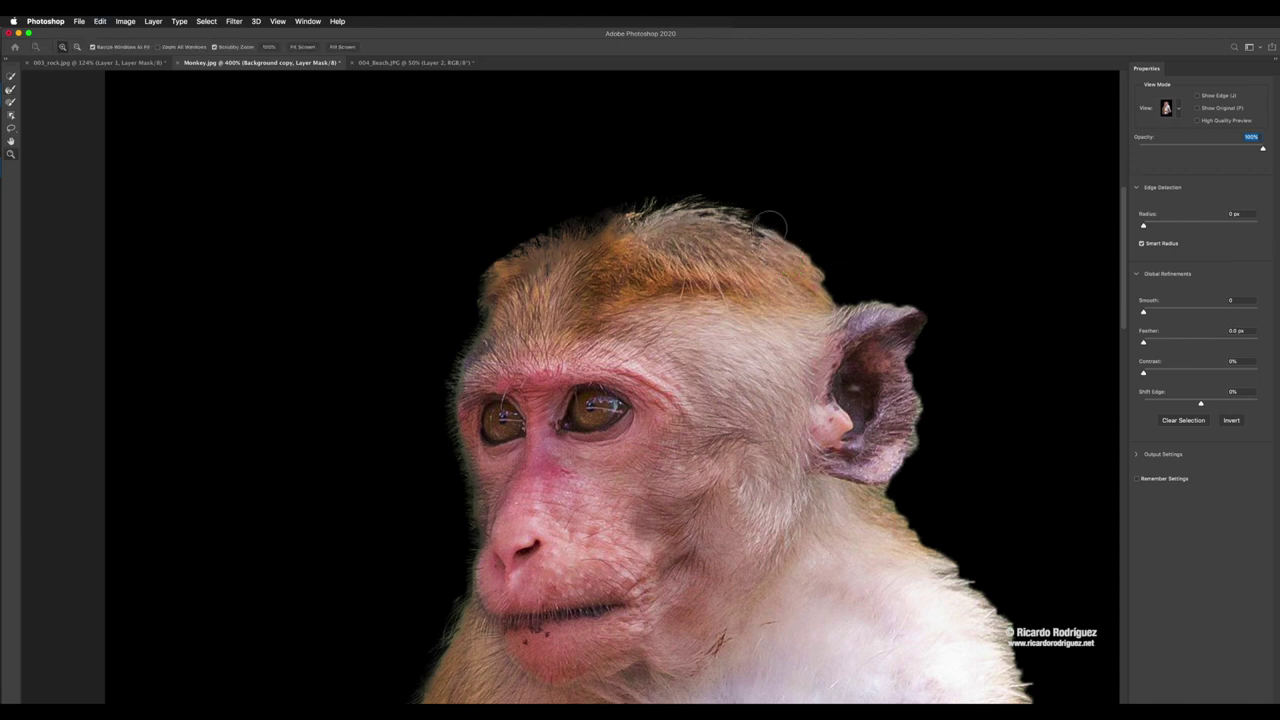
key(r)
mouse_move(794, 260)
mouse_down()
mouse_move(837, 301)
mouse_move(877, 291)
mouse_up()
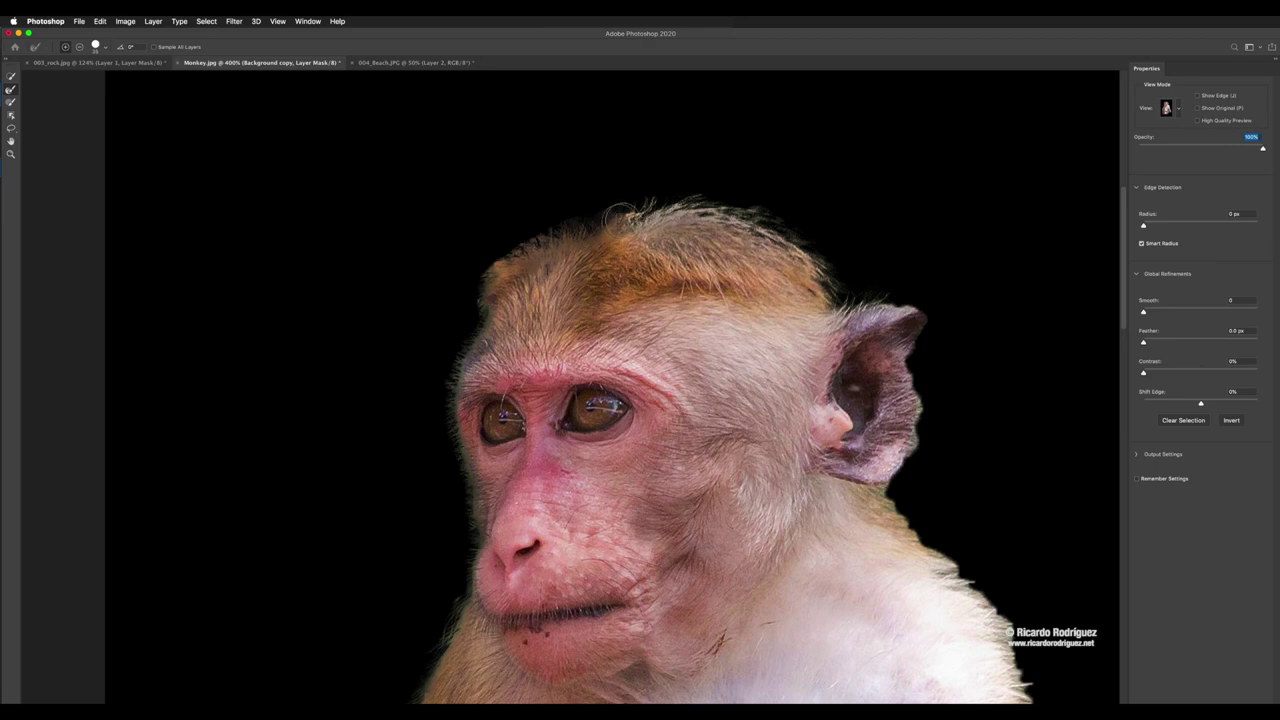
mouse_move(624, 206)
mouse_down()
mouse_move(580, 217)
mouse_move(575, 238)
mouse_move(585, 232)
mouse_up()
key(y)
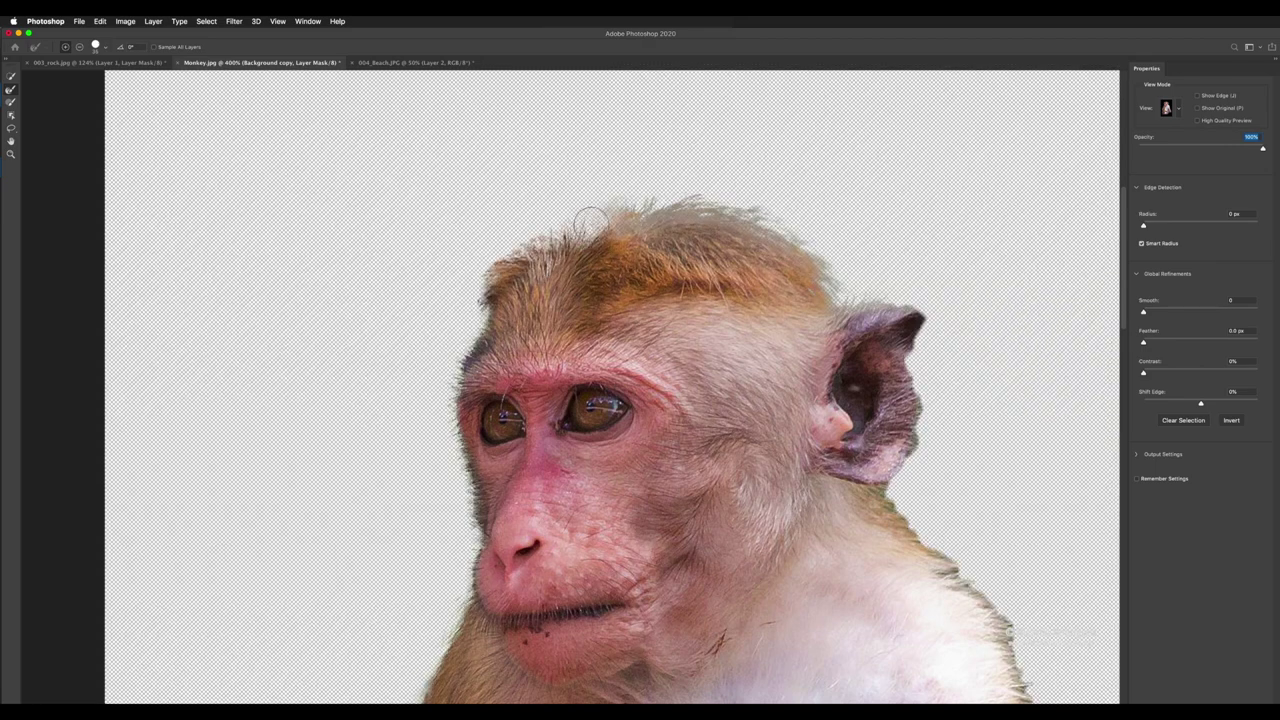
key(a)
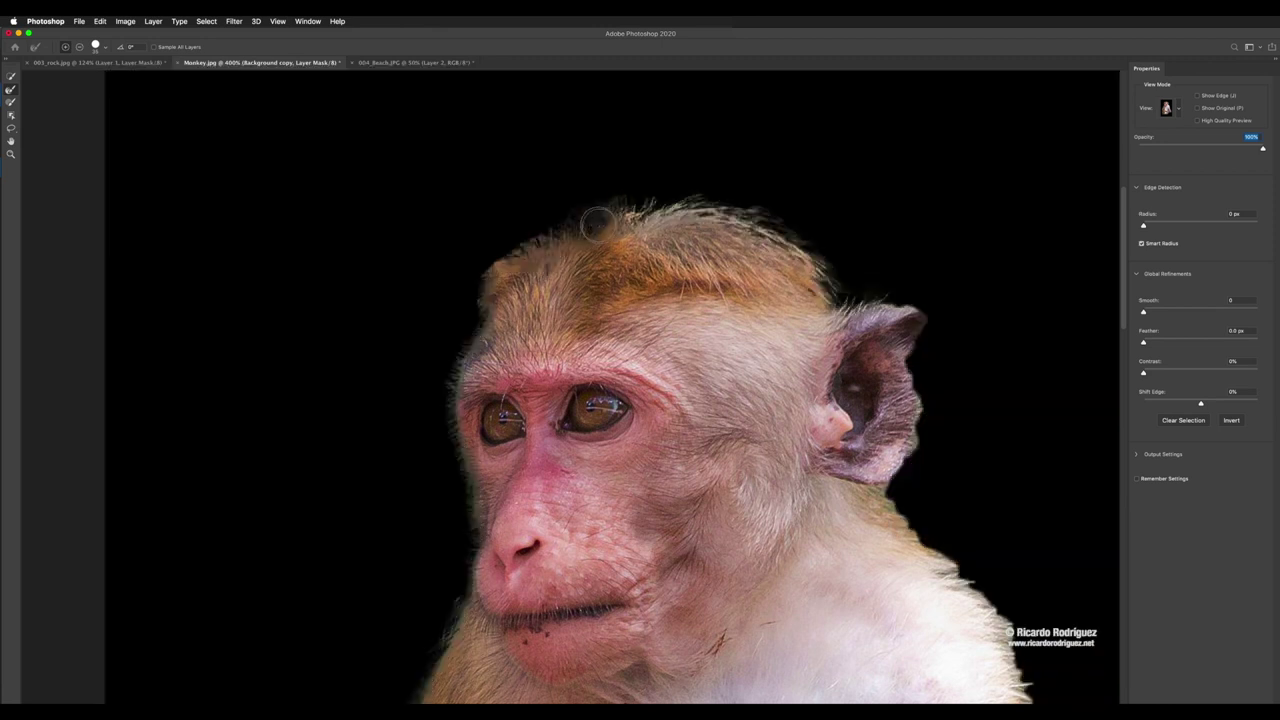
drag(608, 213, 586, 226)
Step: Refine the fur down the ear's rear edge, the neck and the shoulder, then zoom out
scroll(765, 288, right, 6)
scroll(765, 288, down, 3)
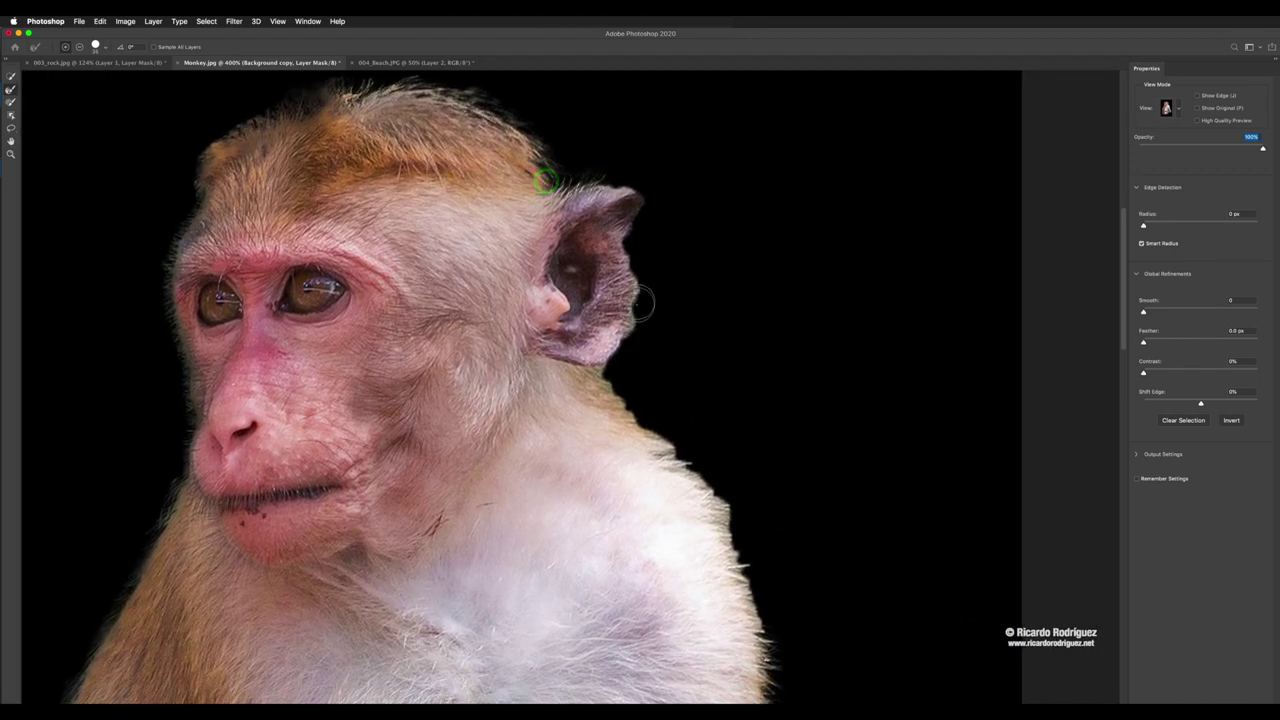
click(630, 272)
drag(630, 272, 613, 339)
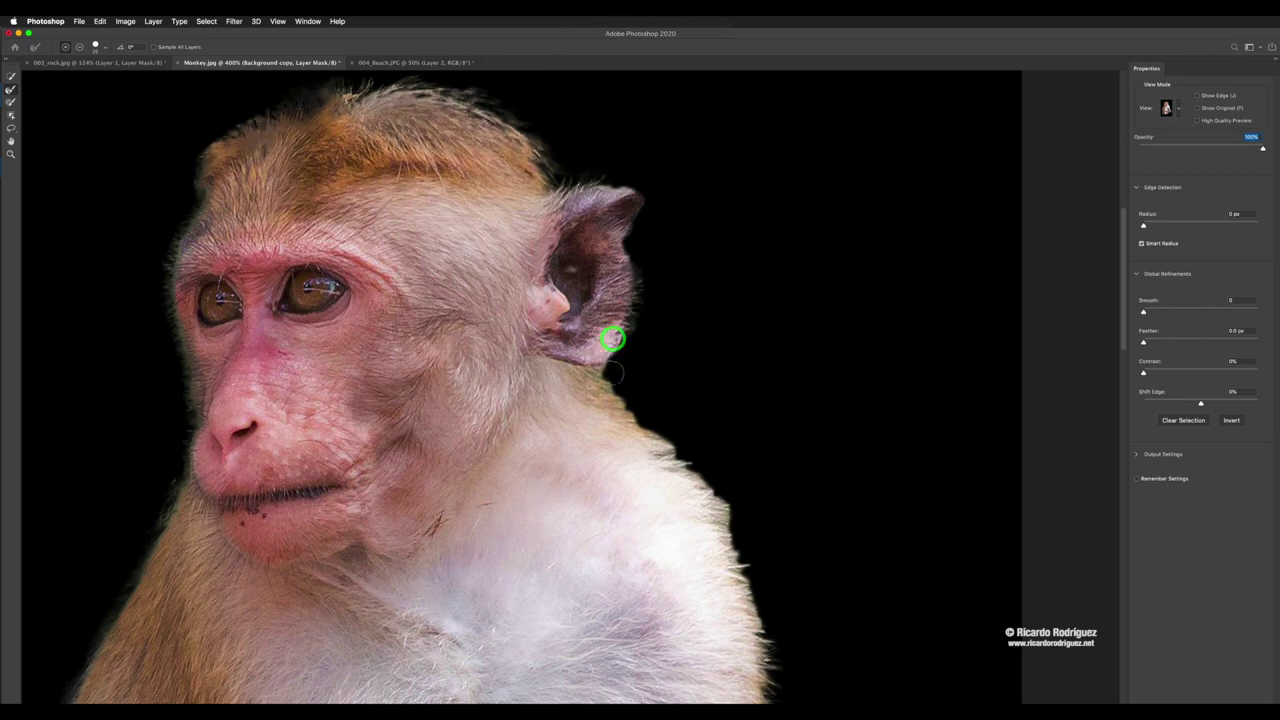
click(610, 400)
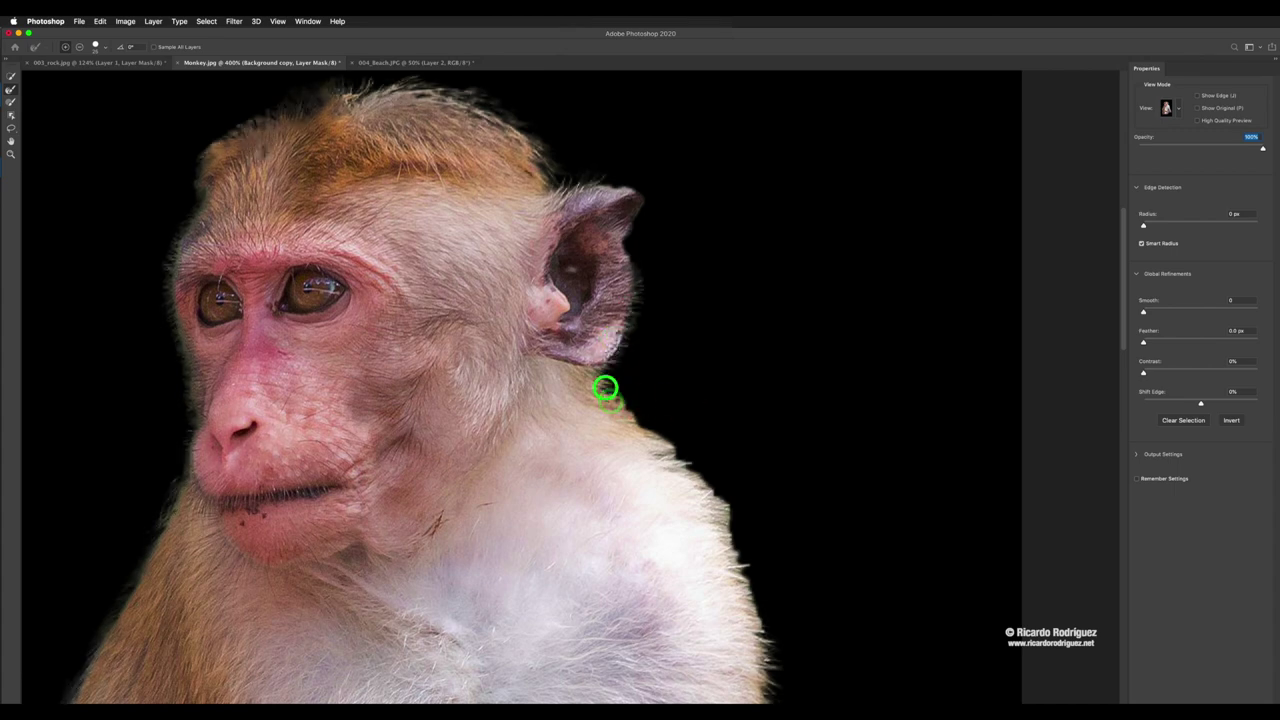
mouse_move(605, 388)
mouse_down()
mouse_move(715, 491)
mouse_move(705, 505)
mouse_move(501, 358)
mouse_up()
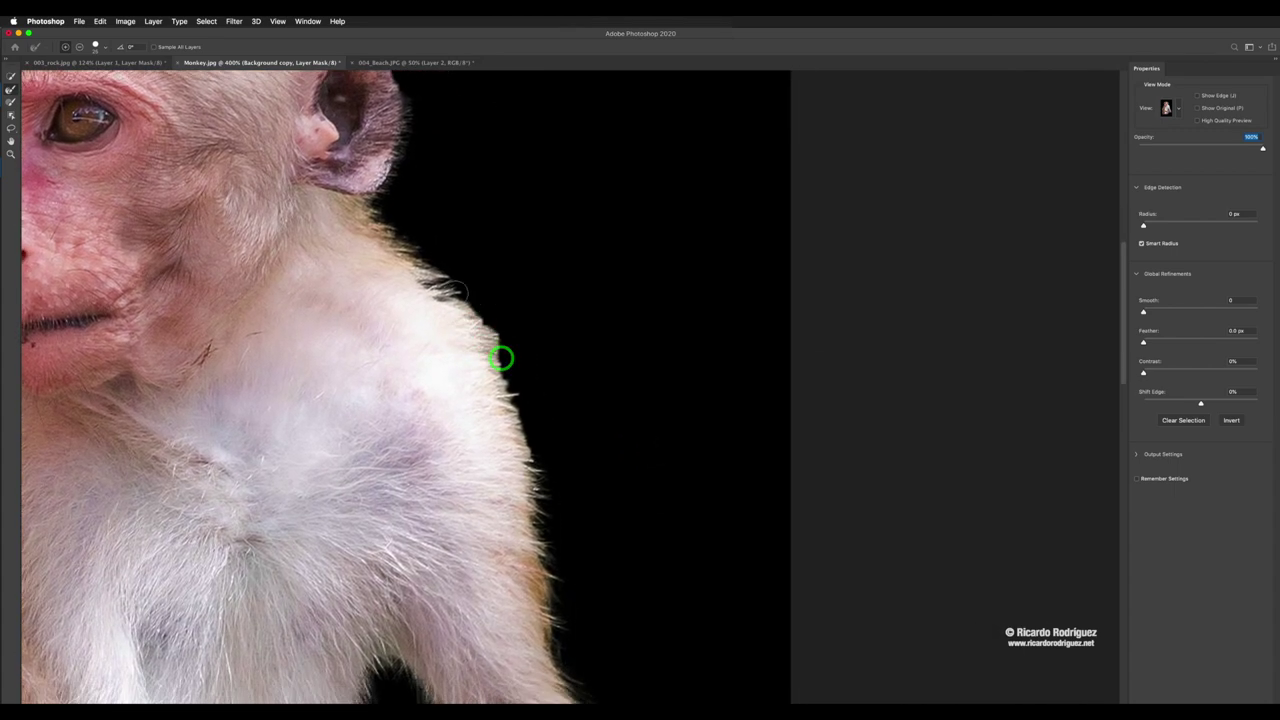
mouse_move(456, 290)
mouse_down()
mouse_move(491, 329)
mouse_move(517, 397)
mouse_move(543, 562)
mouse_up()
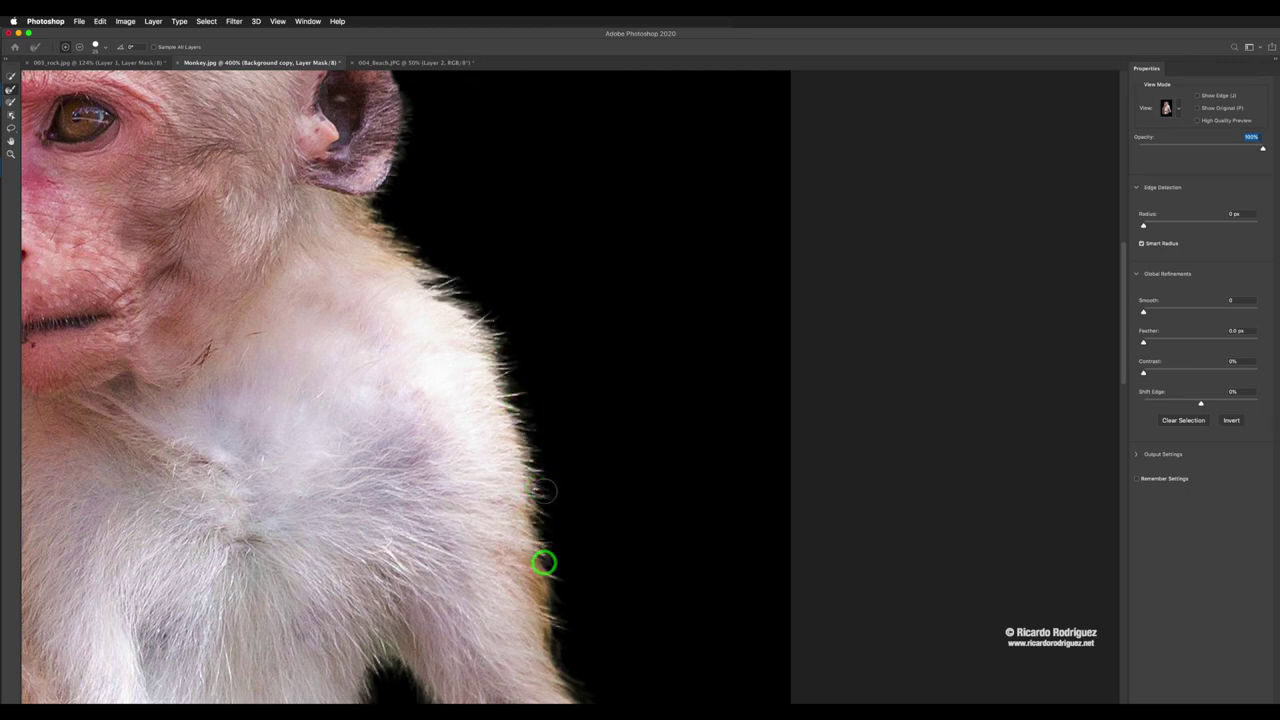
key(super+minus)
key(super+minus)
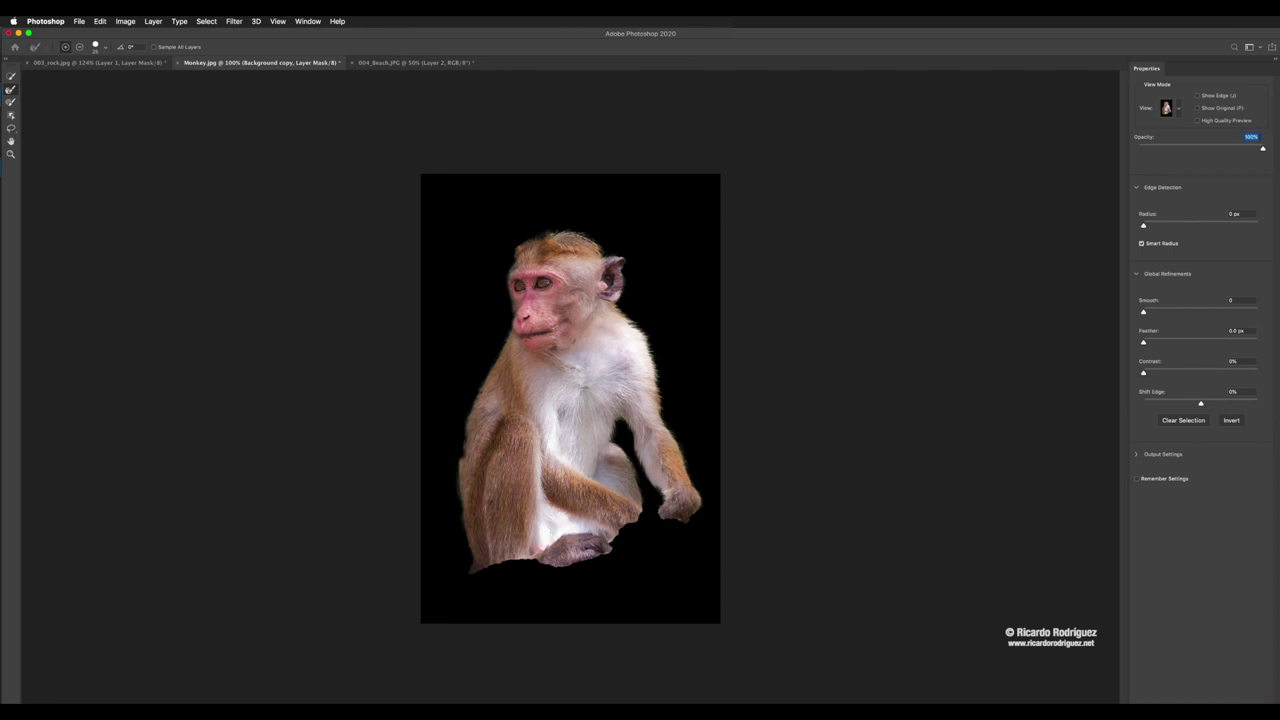
Step: Apply the refined mask and drag the monkey into 004_Beach.JPG, placing it on the boulder
key(Return)
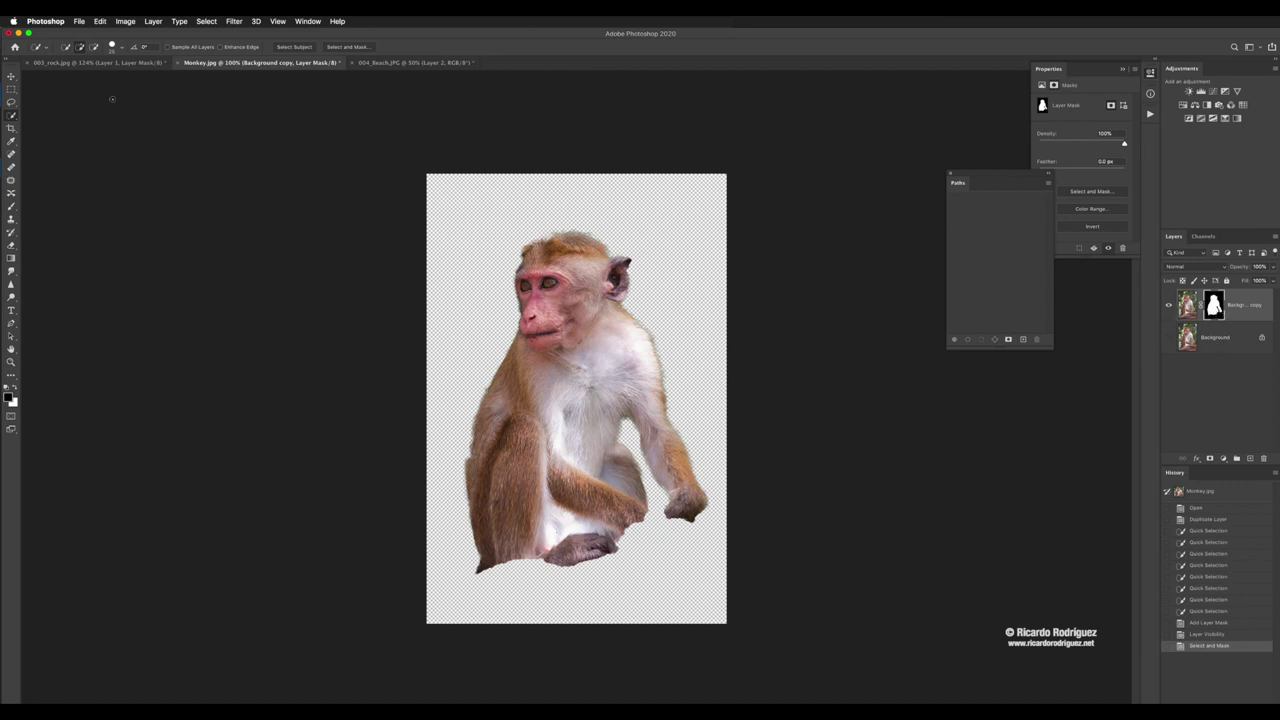
click(11, 77)
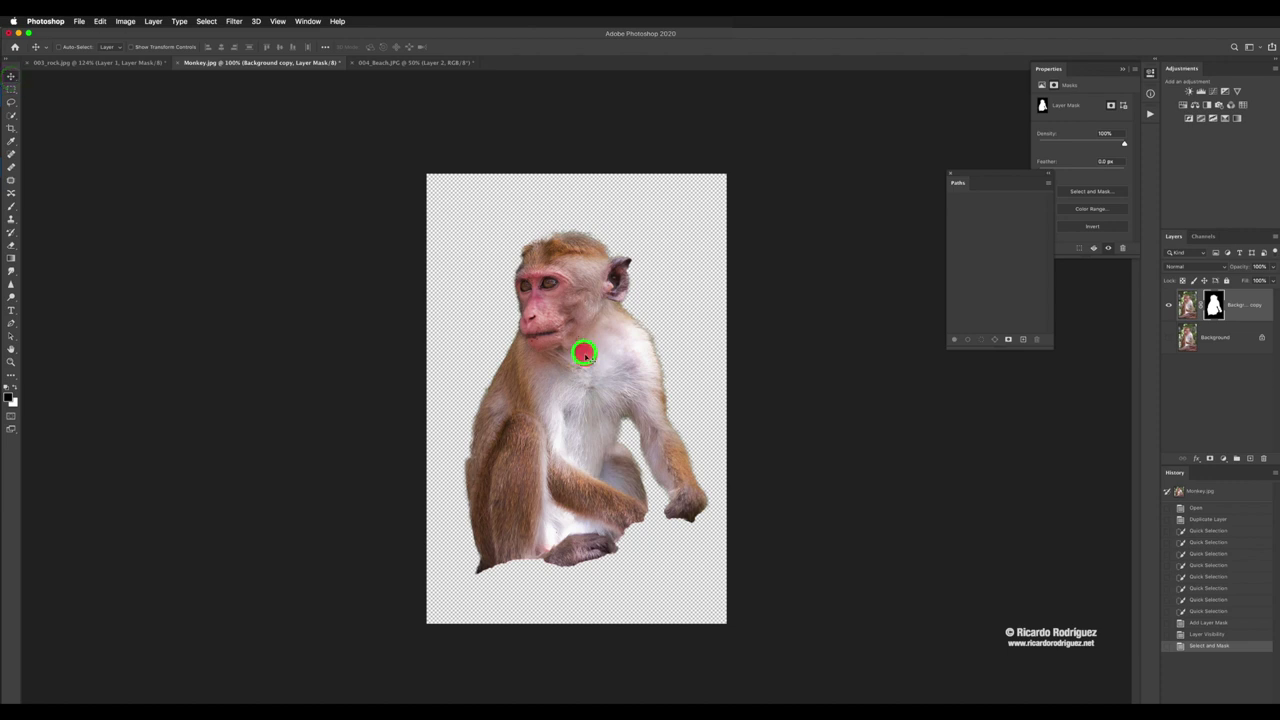
drag(584, 352, 679, 385)
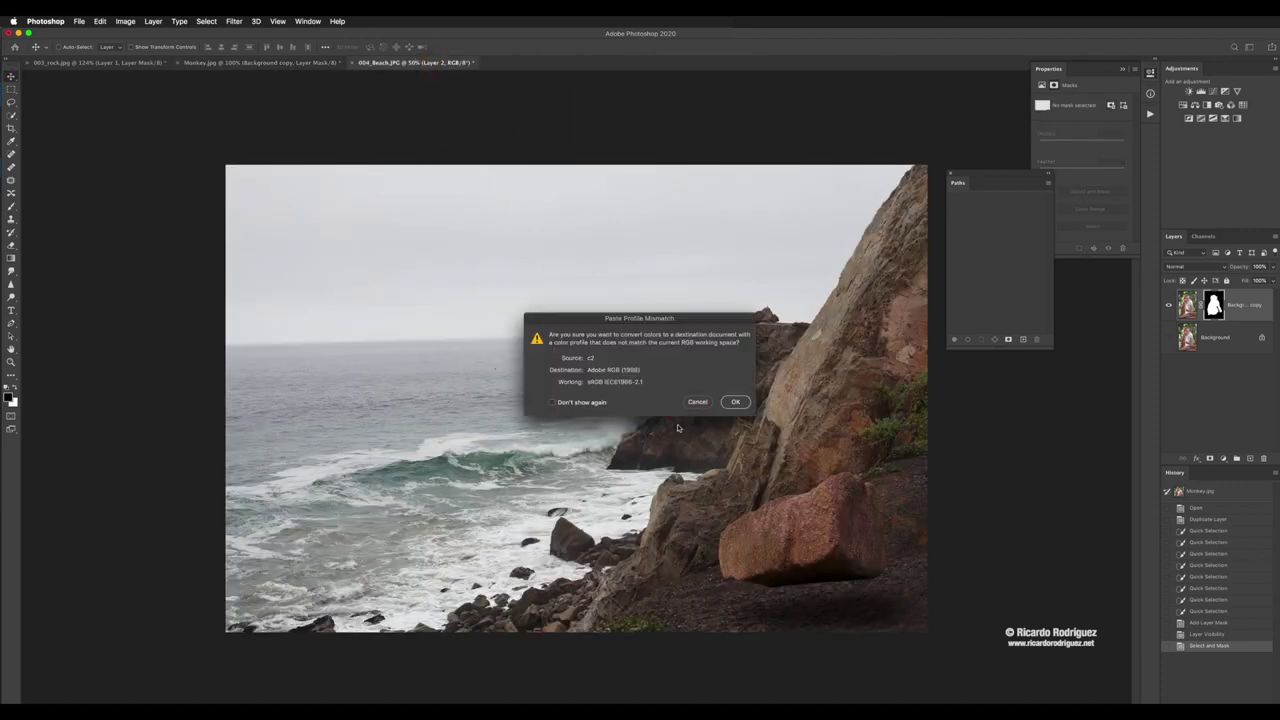
click(736, 402)
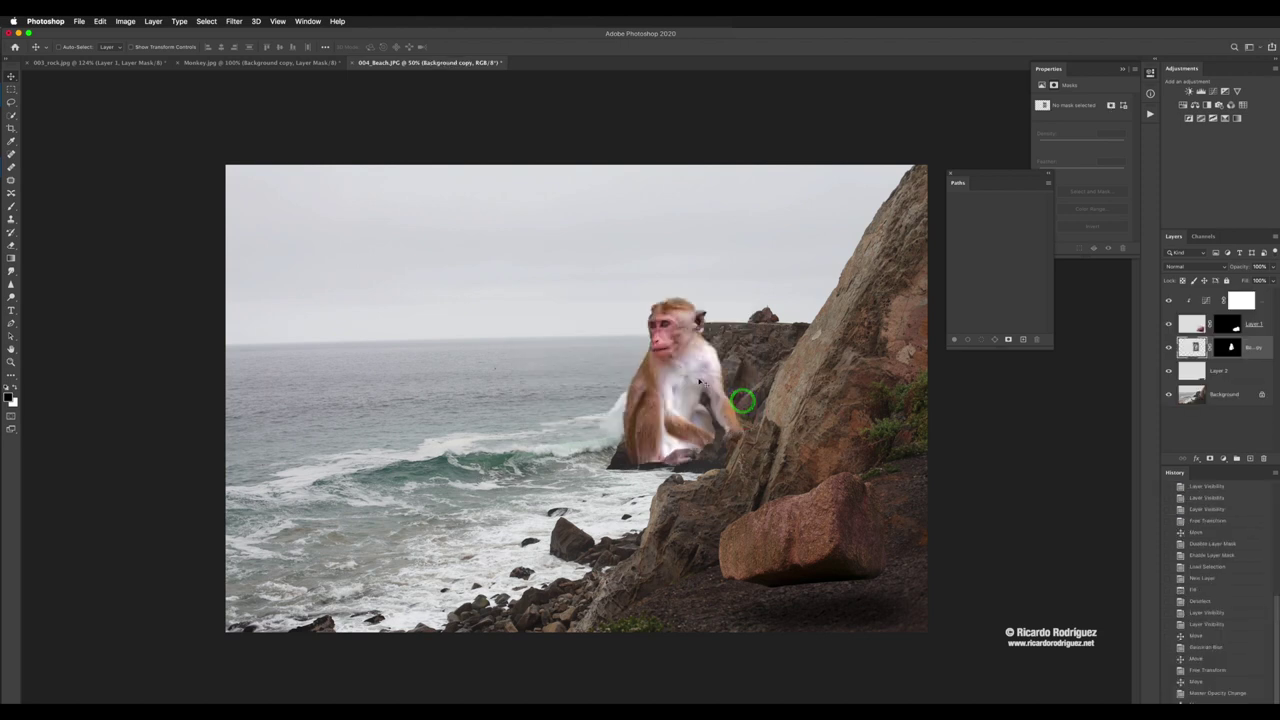
drag(669, 365, 790, 415)
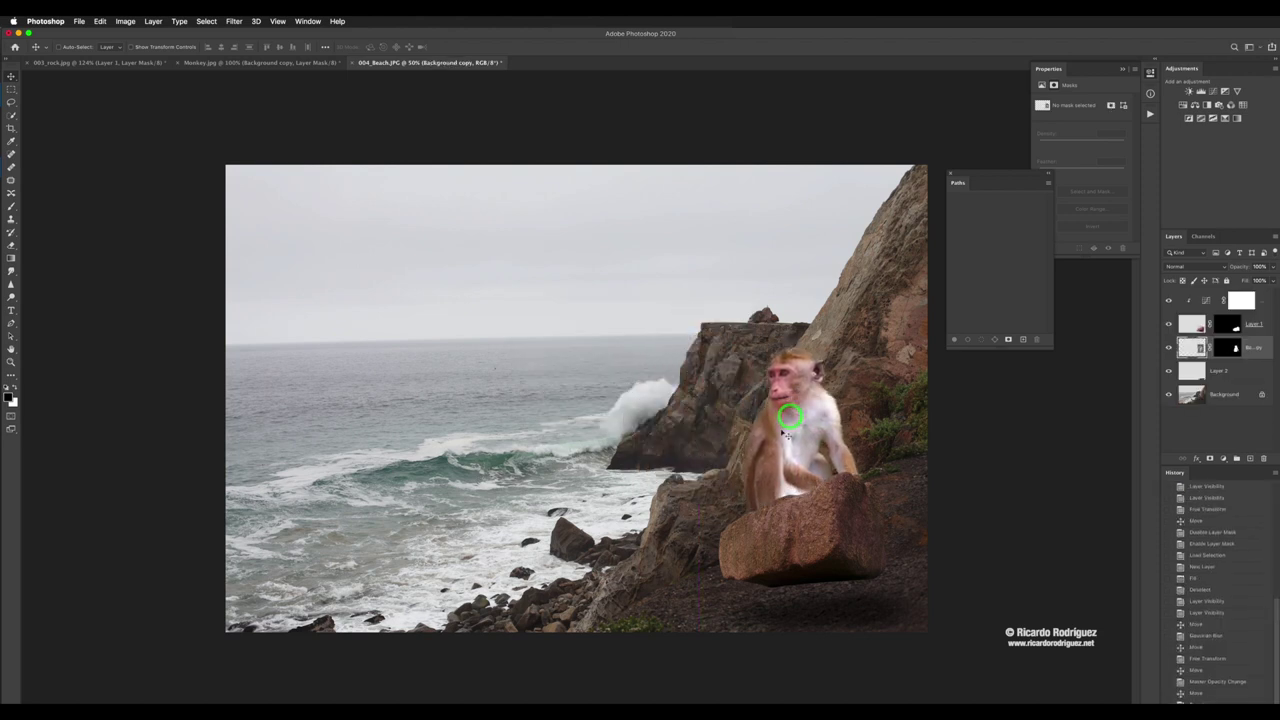
Step: Scale the monkey down to about 57% and nudge it down onto the boulder
key(super+t)
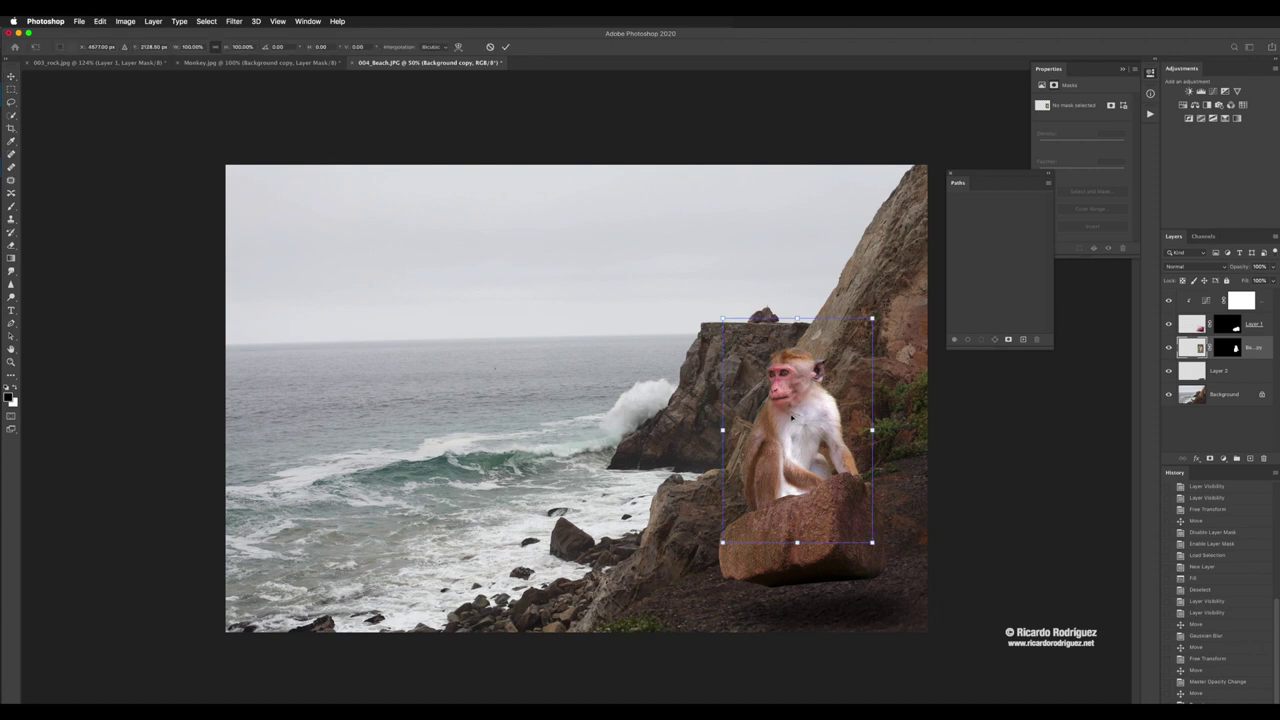
drag(872, 318, 811, 474)
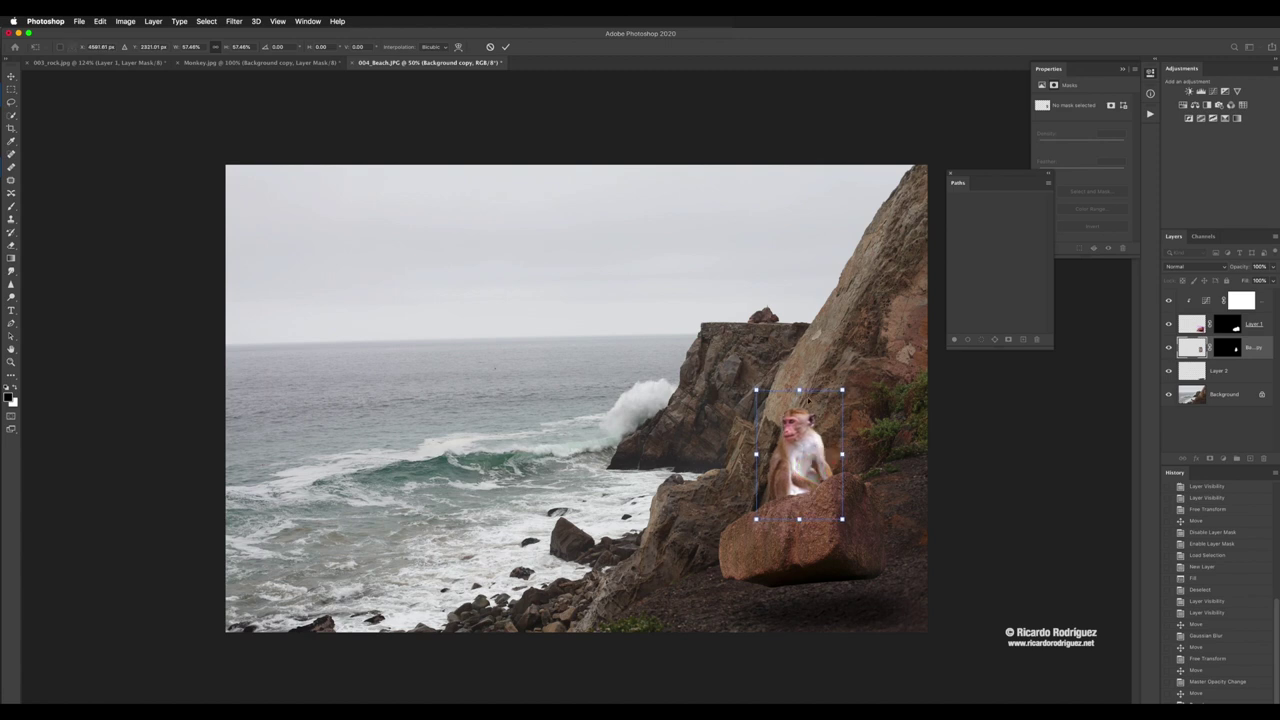
key(Return)
drag(797, 421, 797, 430)
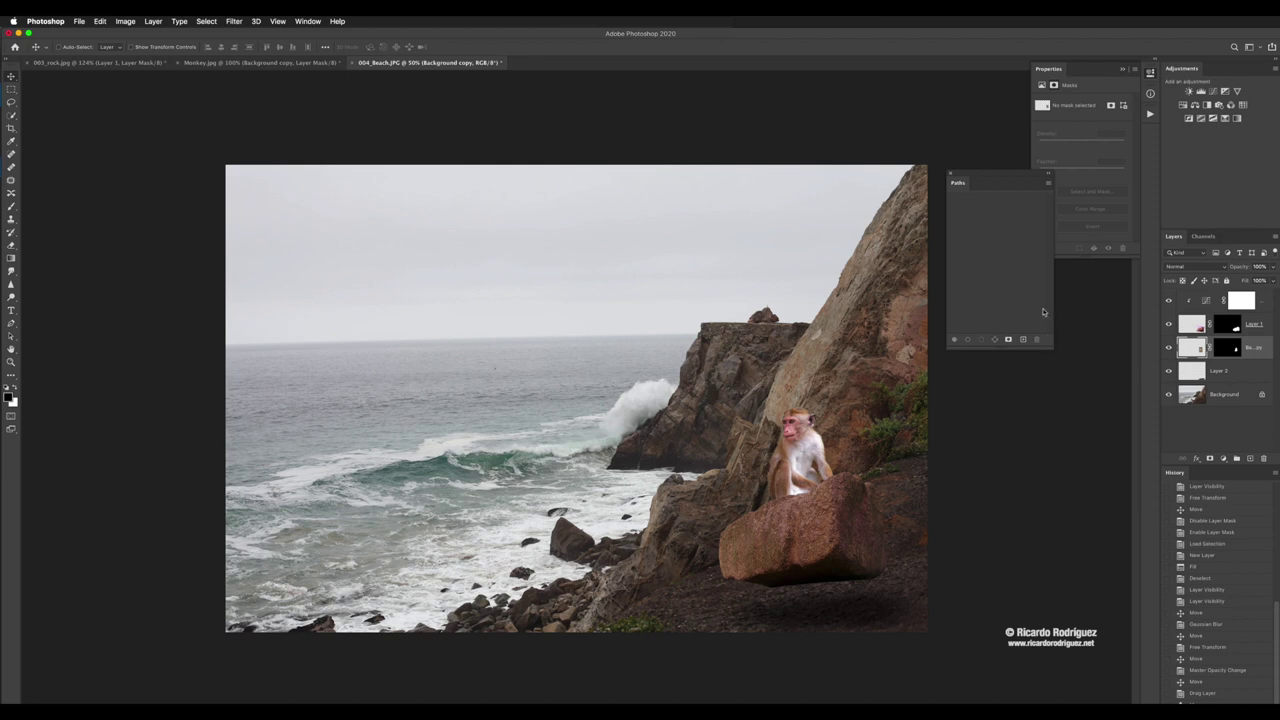
Step: Add a Curves 2 adjustment clipped to the monkey layer
click(1196, 349)
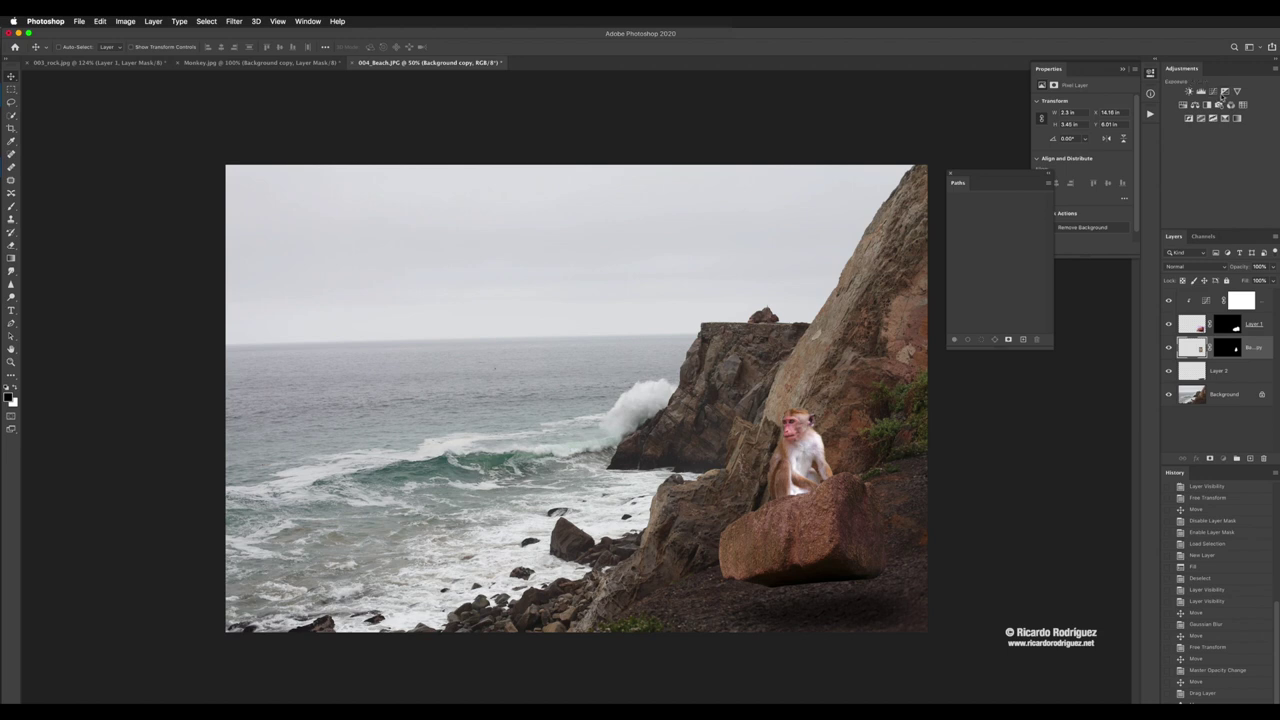
alt+click(1212, 92)
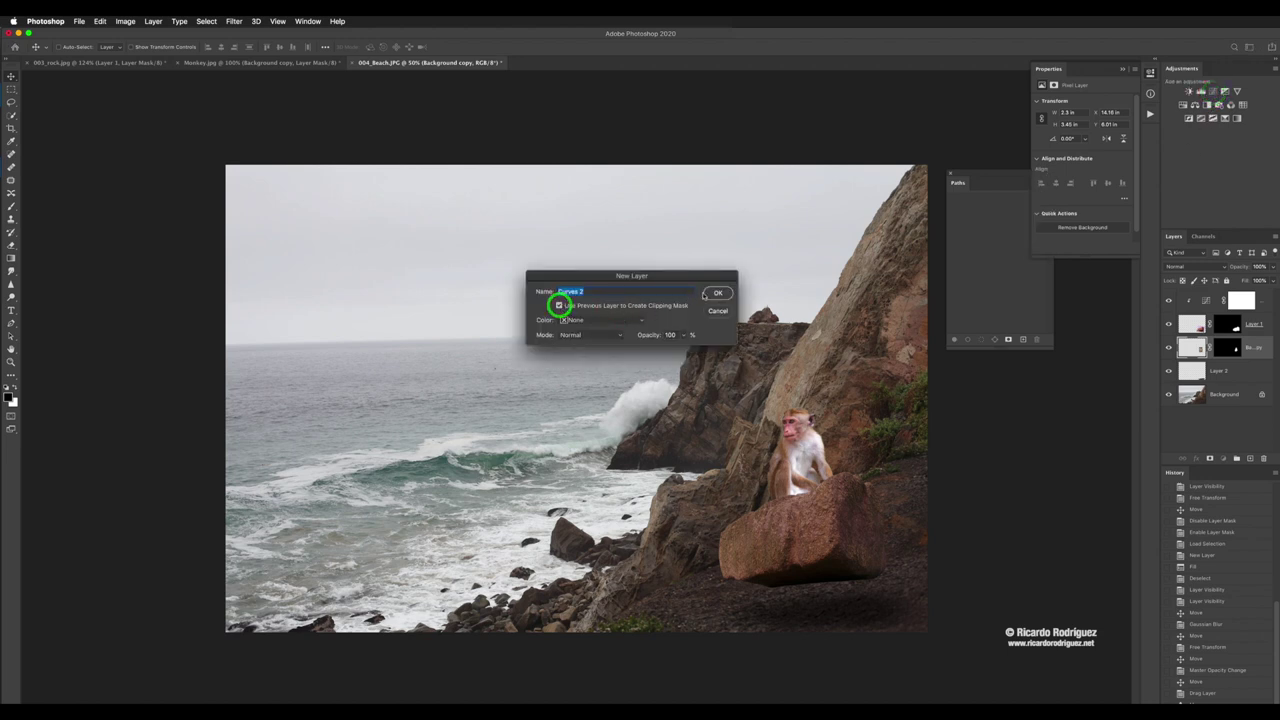
click(716, 293)
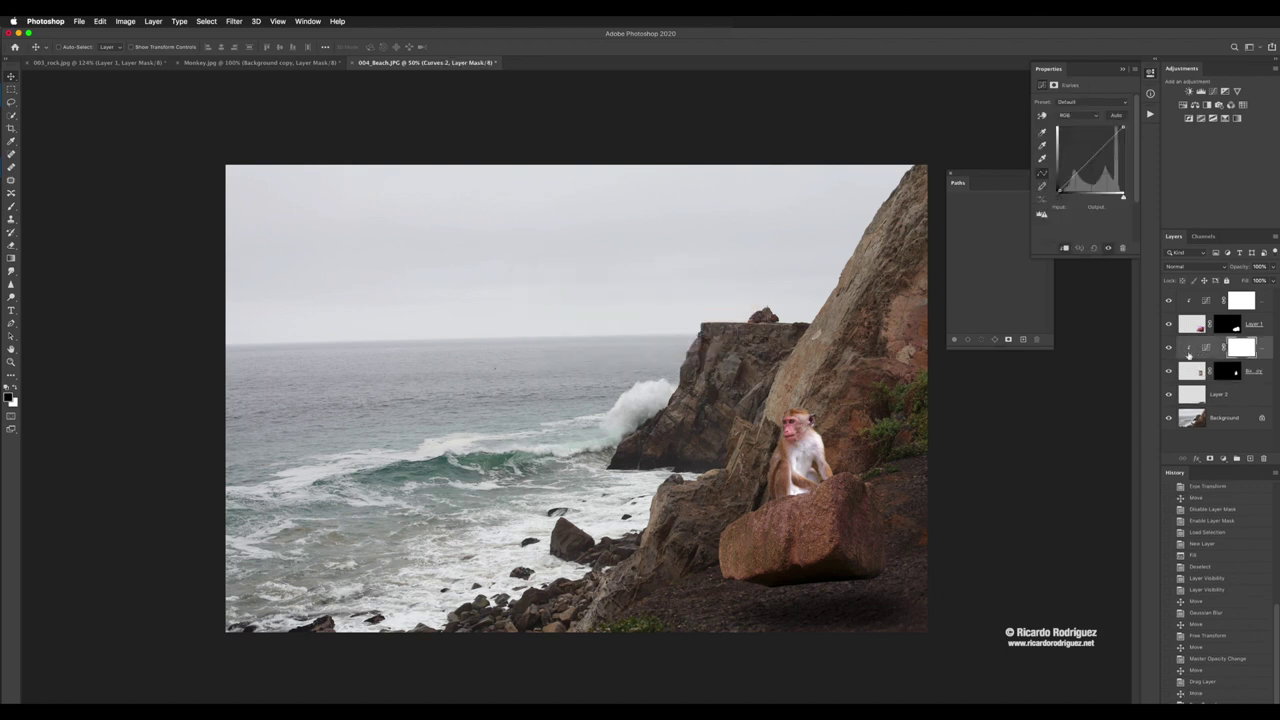
Step: Darken the monkey: white output lowered to 211, midtone point 118→108
click(1089, 160)
drag(1089, 162, 1125, 135)
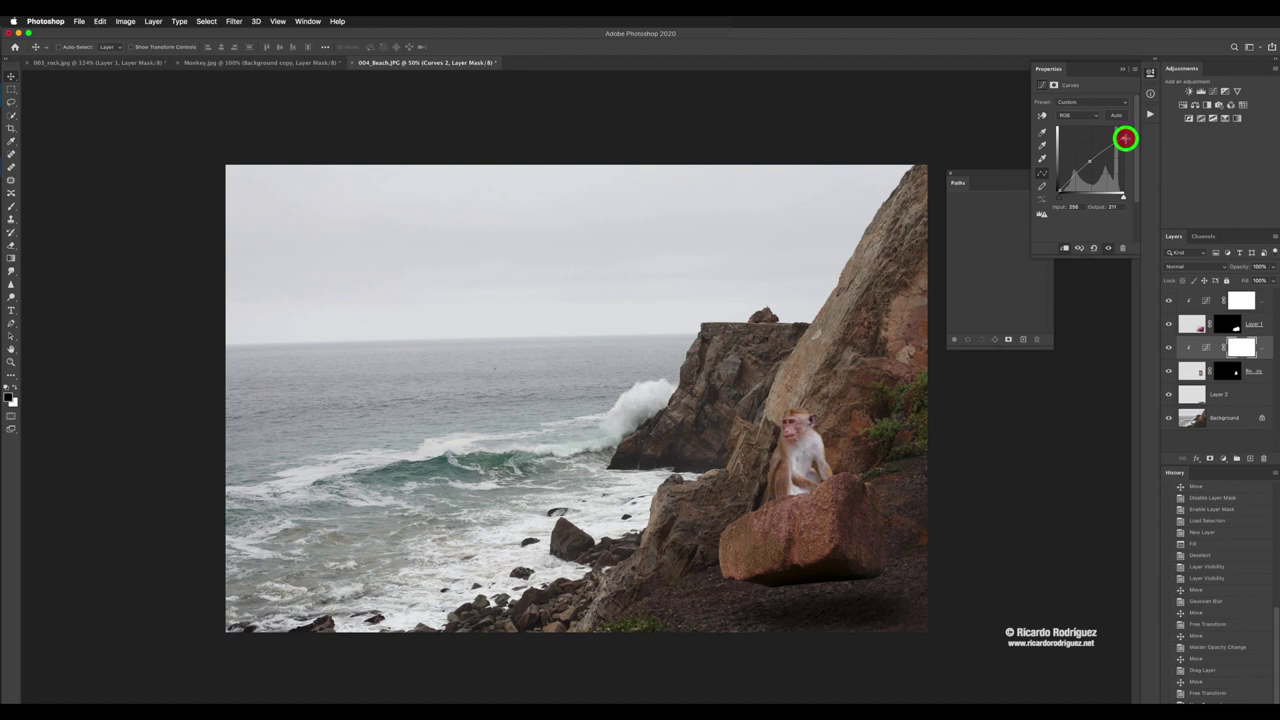
drag(1125, 139, 1124, 135)
click(1086, 163)
click(1220, 396)
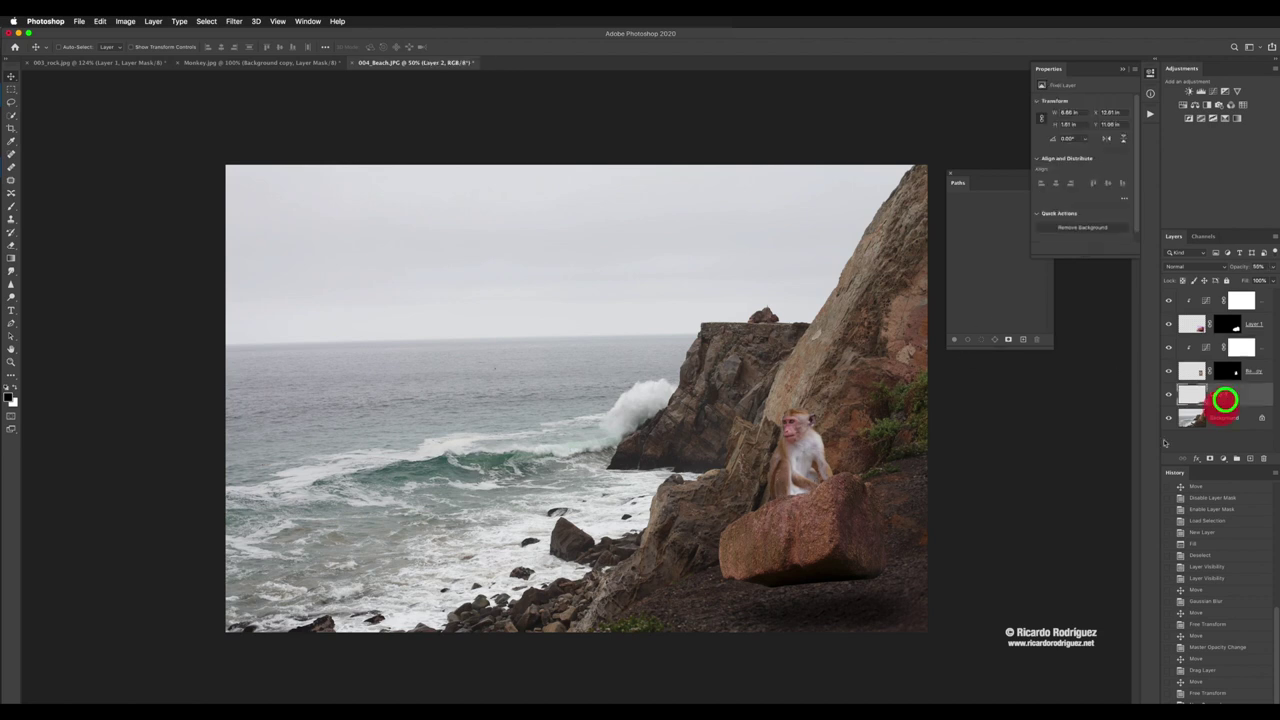
Step: Move the Layer 2 soft shadow upward so it sits closer under the boulder
drag(845, 610, 848, 578)
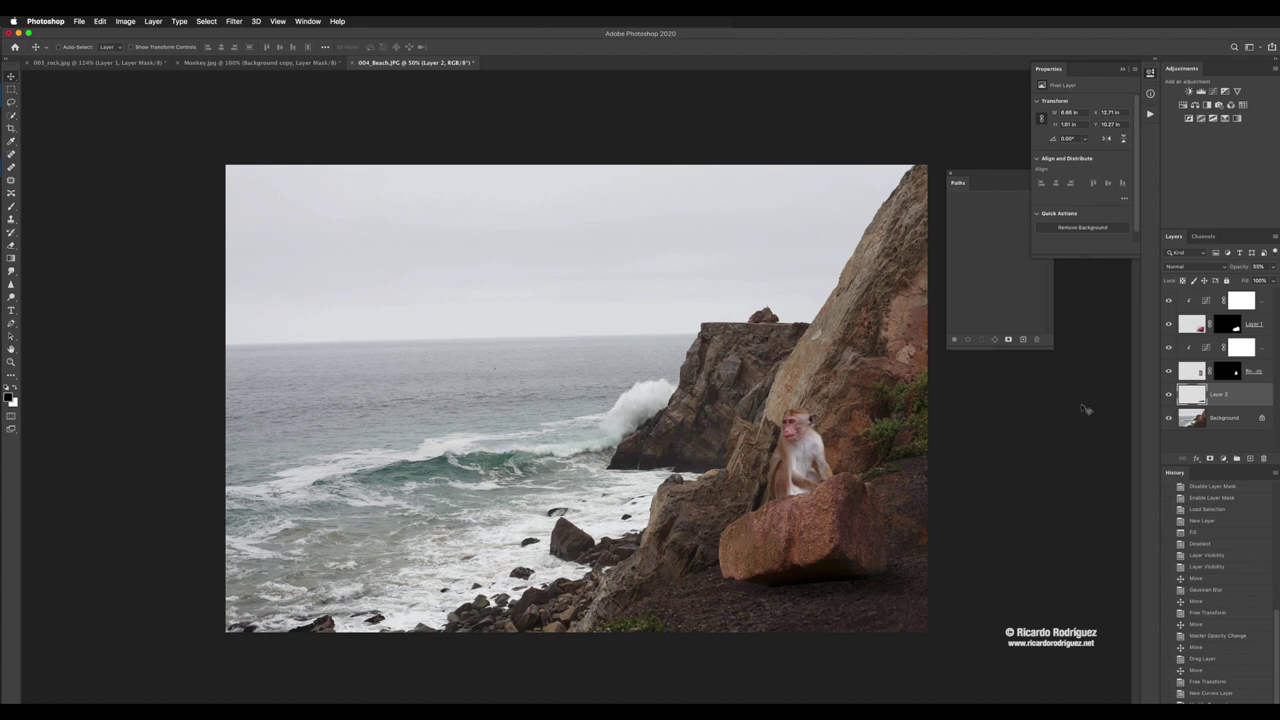
click(1191, 372)
key(ctrl+t)
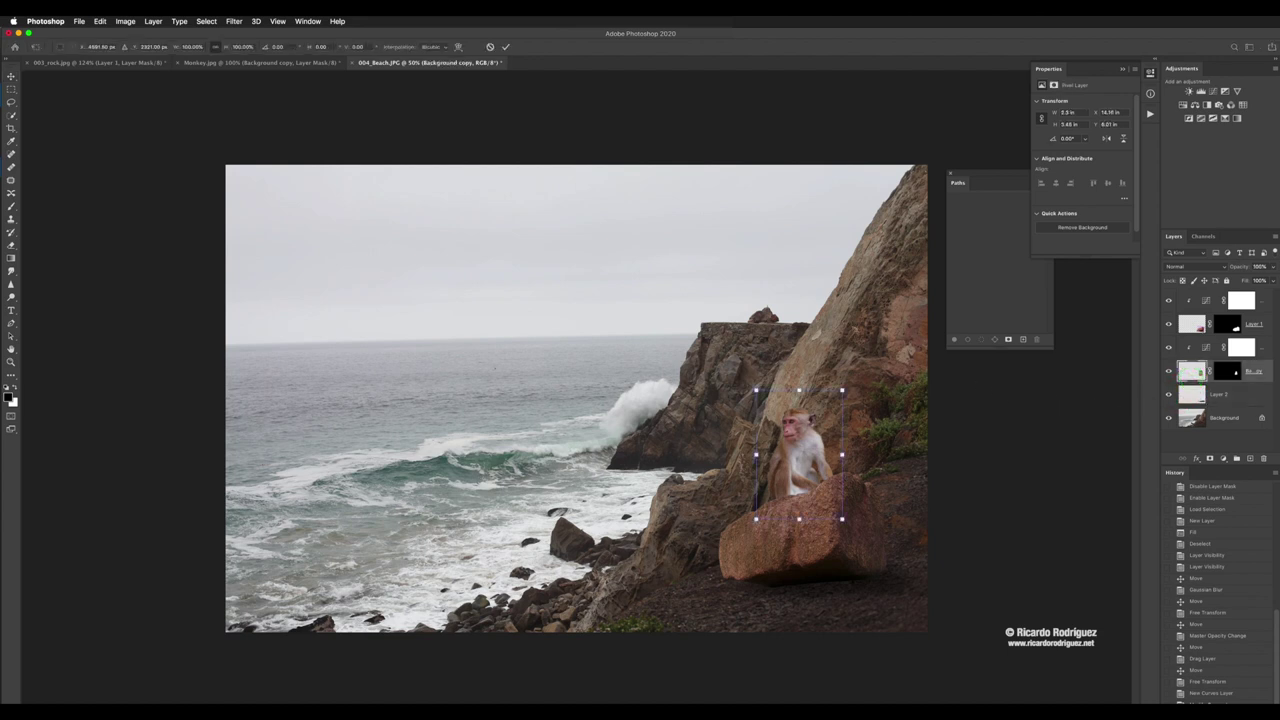
Step: Flip the monkey horizontally and shift it slightly right on the boulder
right_click(807, 437)
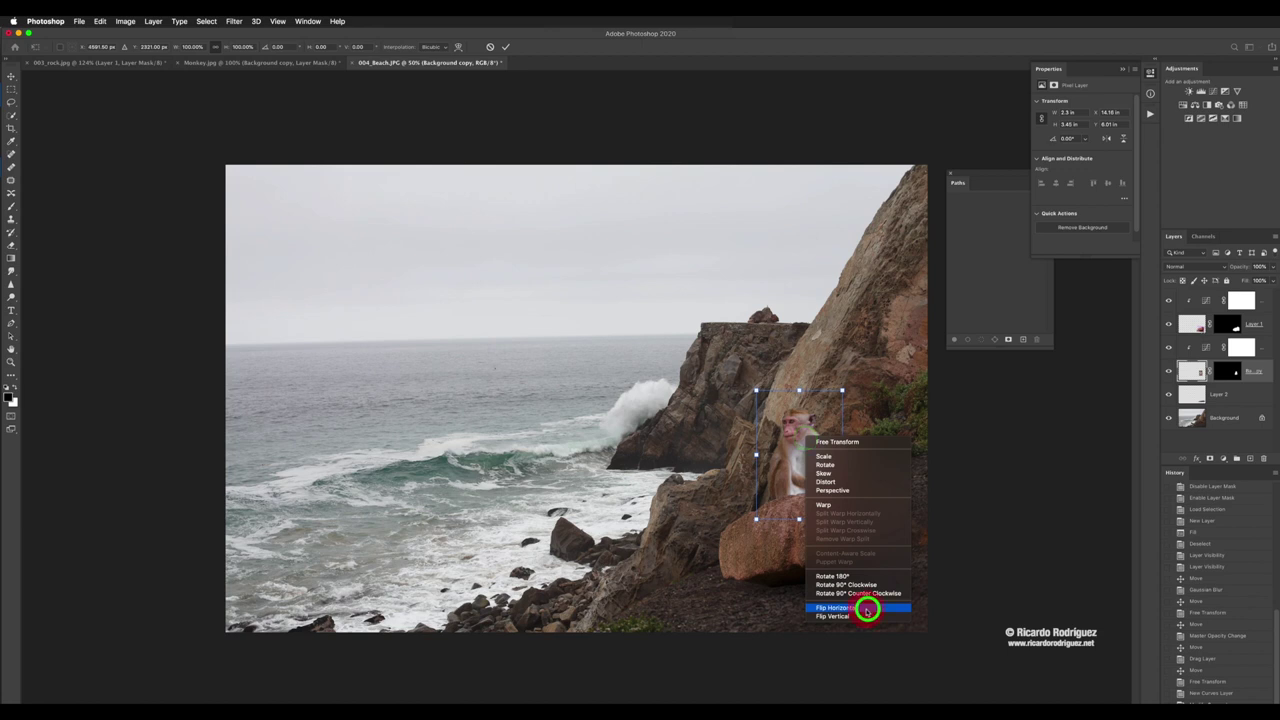
click(866, 609)
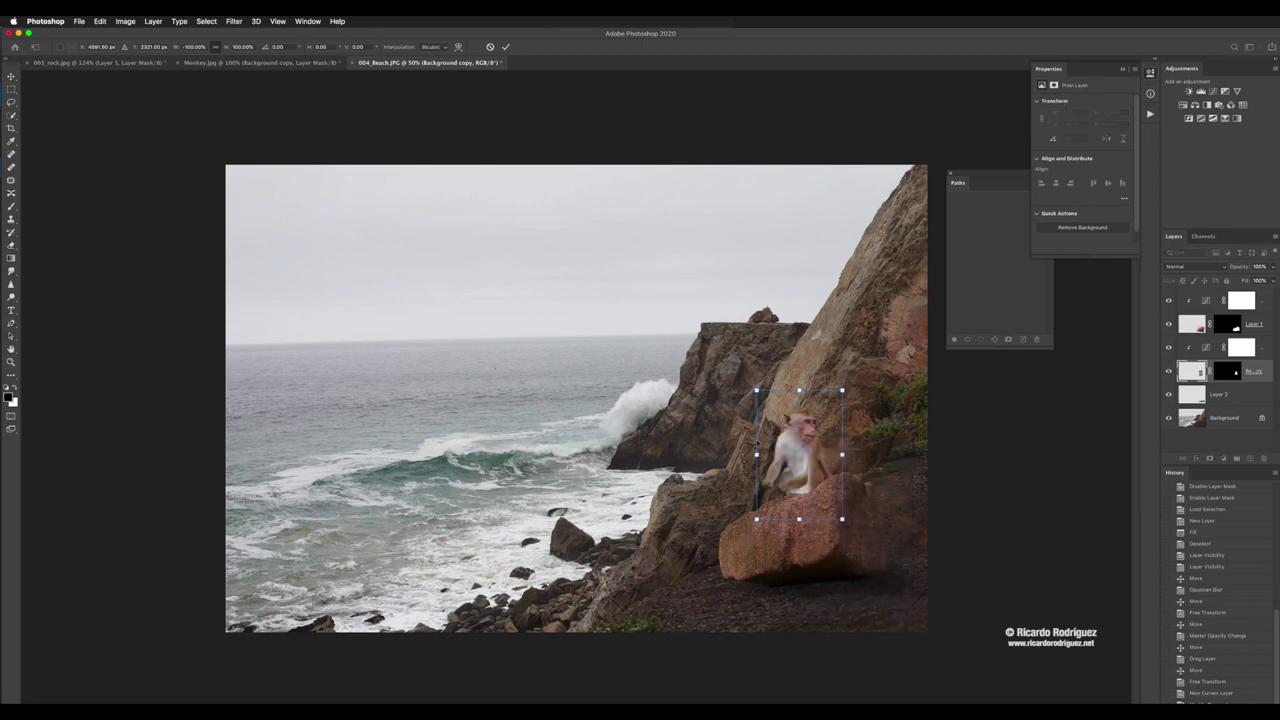
drag(810, 462, 834, 449)
double_click(834, 448)
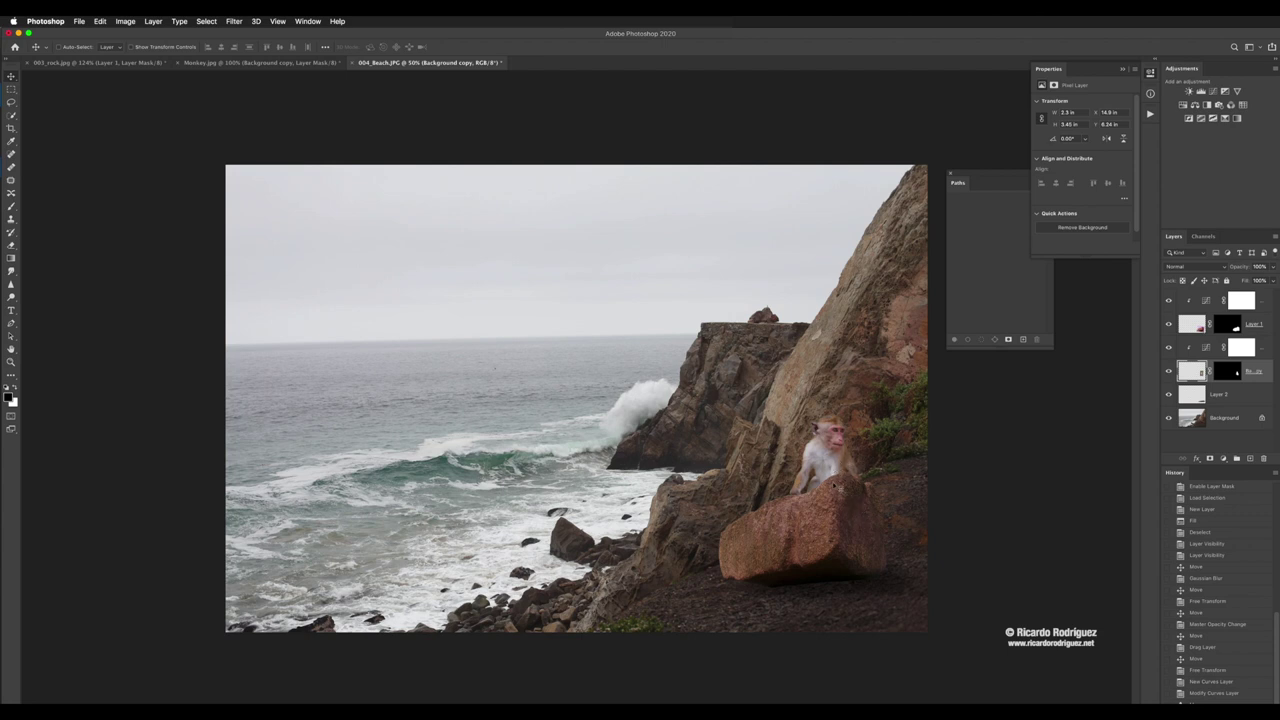
key(super)
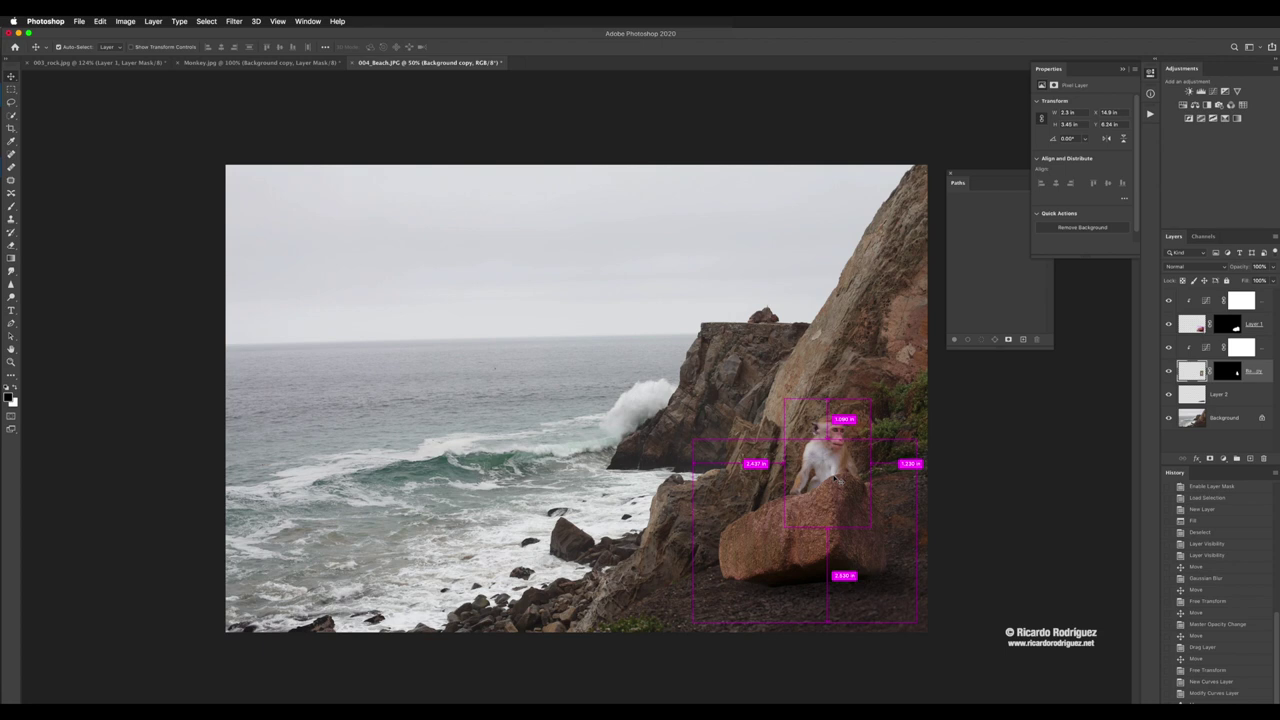